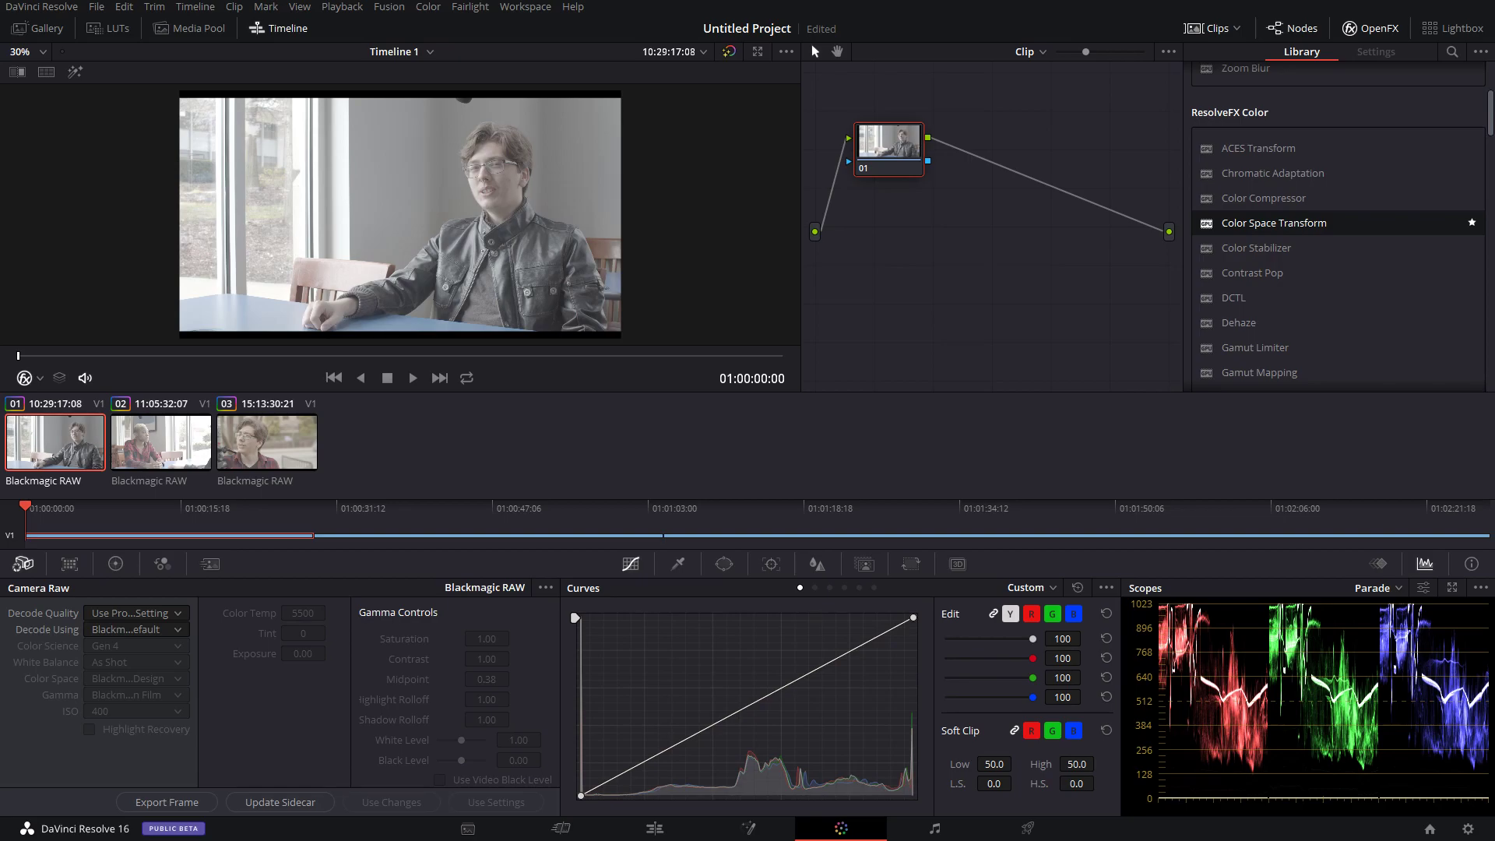
Review all three Blackmagic RAW clips in the viewer, including a point late in the third clip
{"action": "scroll", "coordinate": [556, 249], "scroll_direction": "up", "scroll_amount": 2}
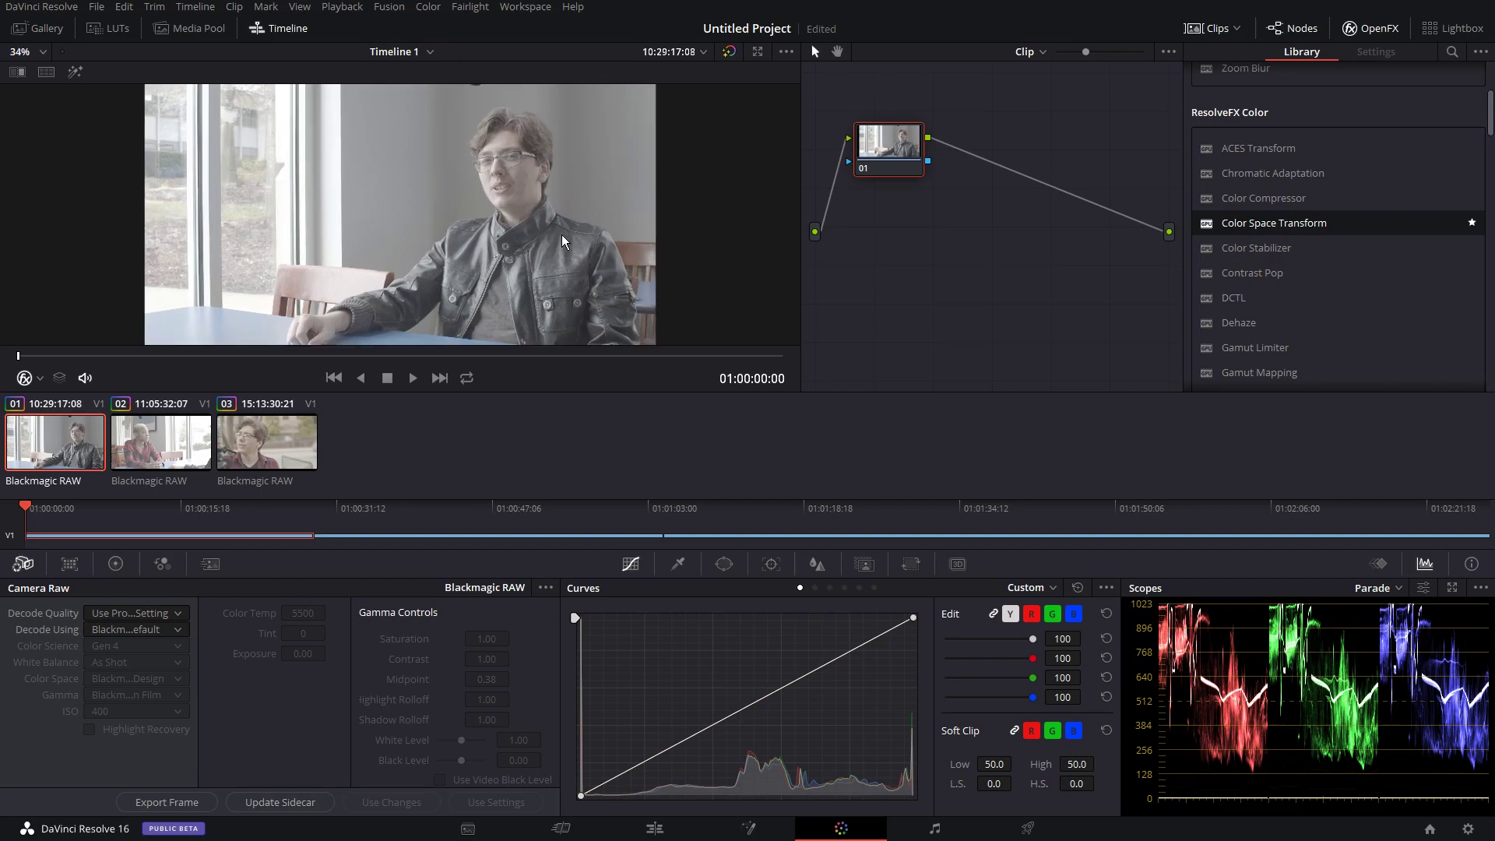
{"action": "scroll", "coordinate": [565, 225], "scroll_direction": "down", "scroll_amount": 3}
{"action": "scroll", "coordinate": [568, 215], "scroll_direction": "up", "scroll_amount": 2}
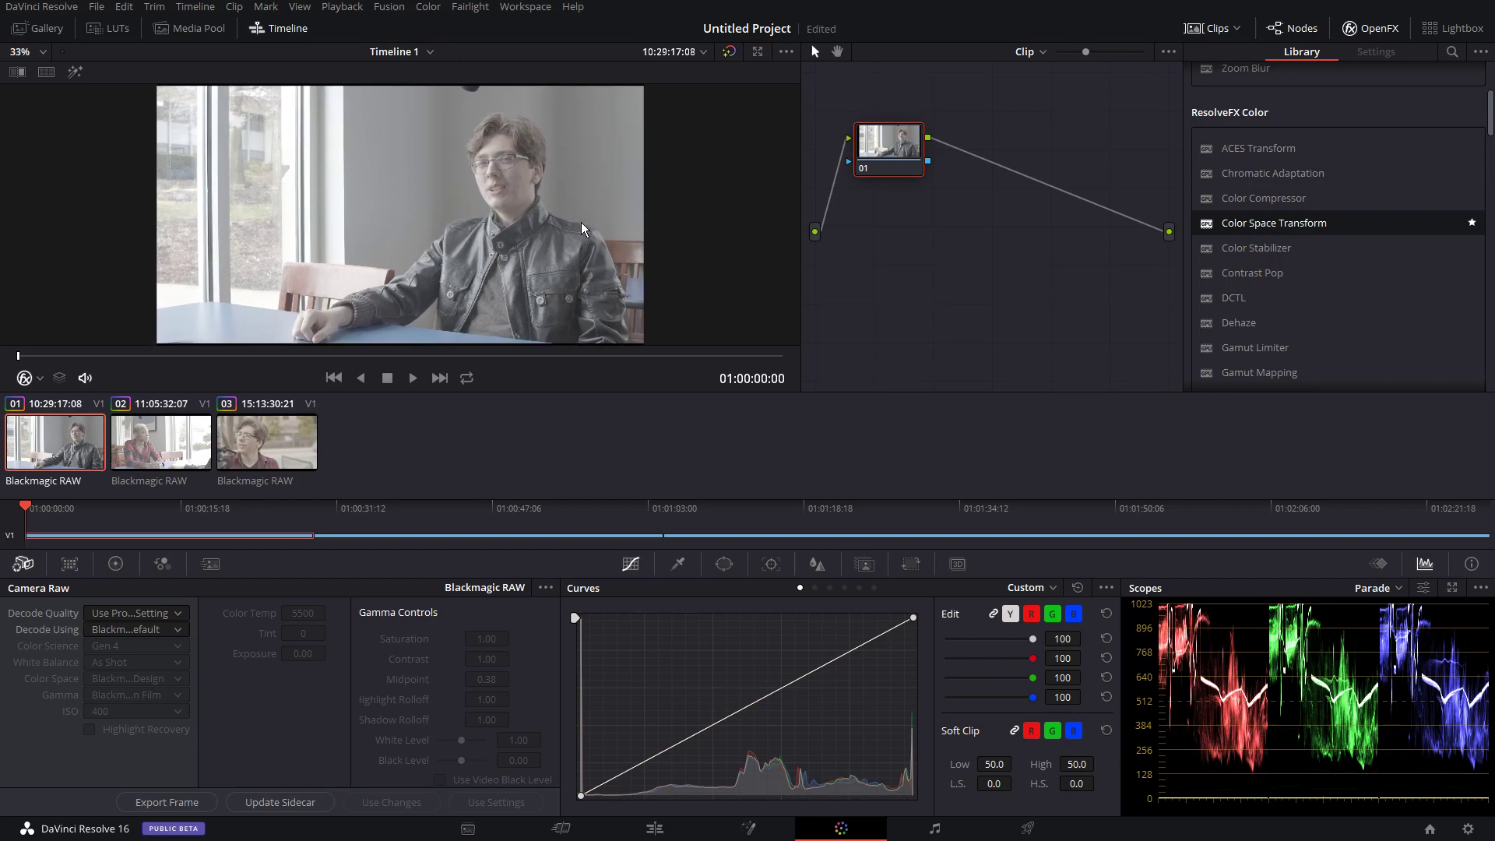
{"action": "scroll", "coordinate": [581, 222], "scroll_direction": "down", "scroll_amount": 1}
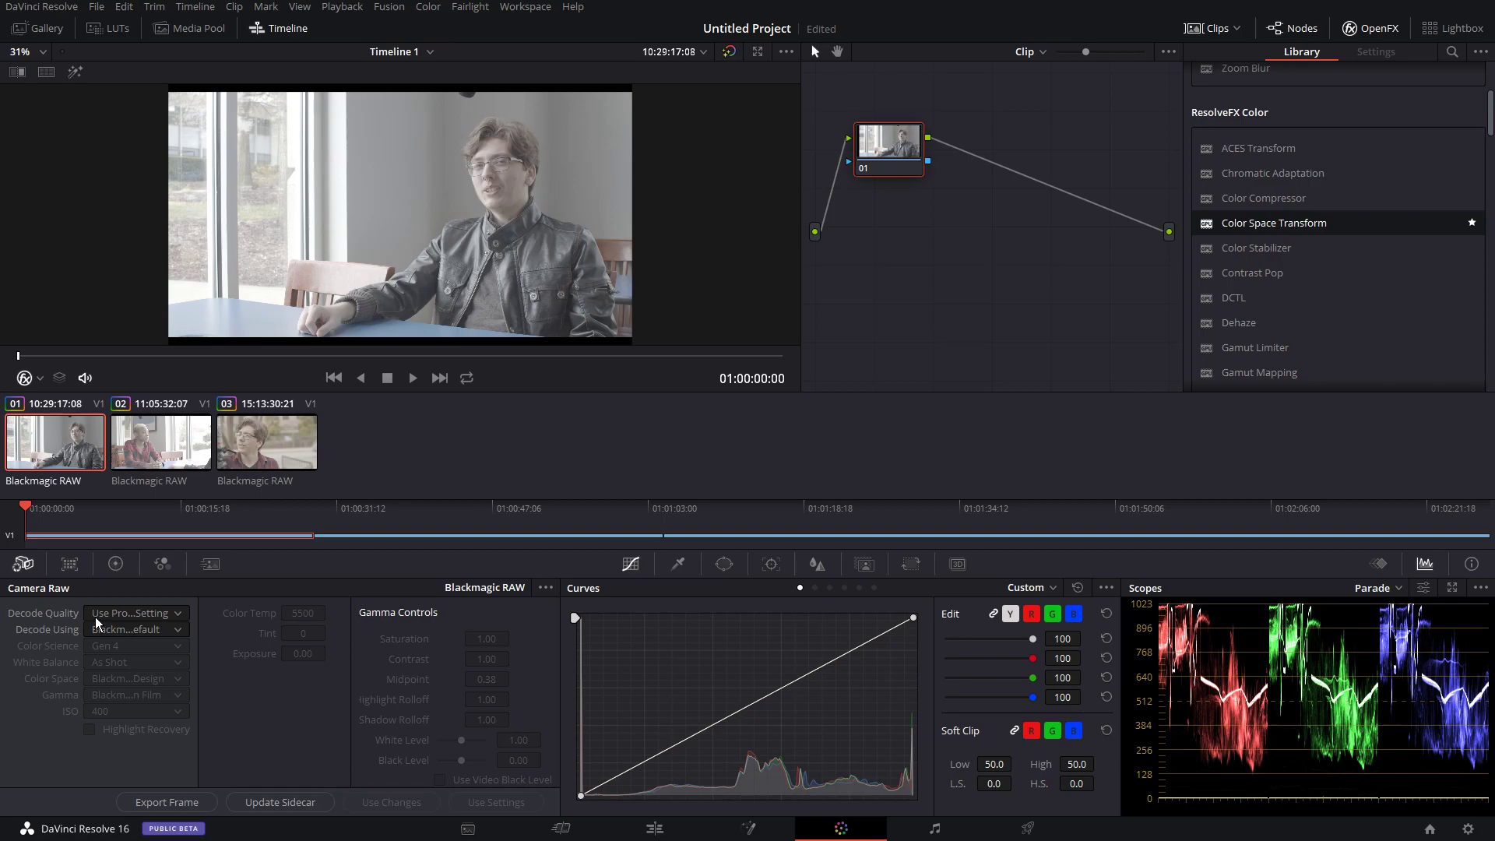
{"action": "left_click", "coordinate": [146, 442]}
{"action": "left_click", "coordinate": [66, 441]}
{"action": "left_click", "coordinate": [143, 457]}
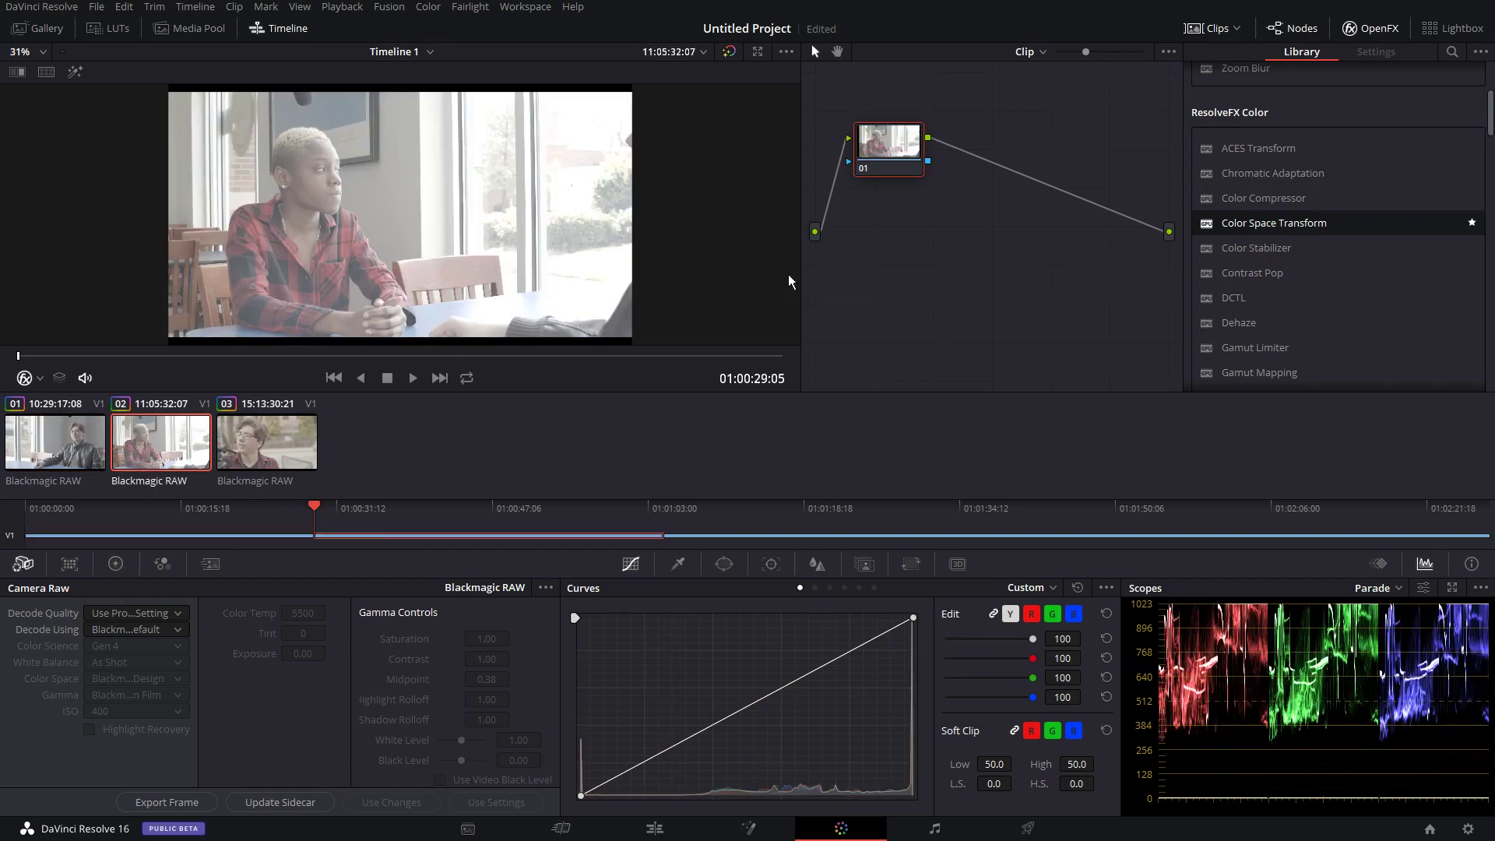
{"action": "left_click", "coordinate": [296, 436]}
{"action": "left_click", "coordinate": [624, 355]}
{"action": "left_click_drag", "start_coordinate": [646, 347], "coordinate": [684, 358]}
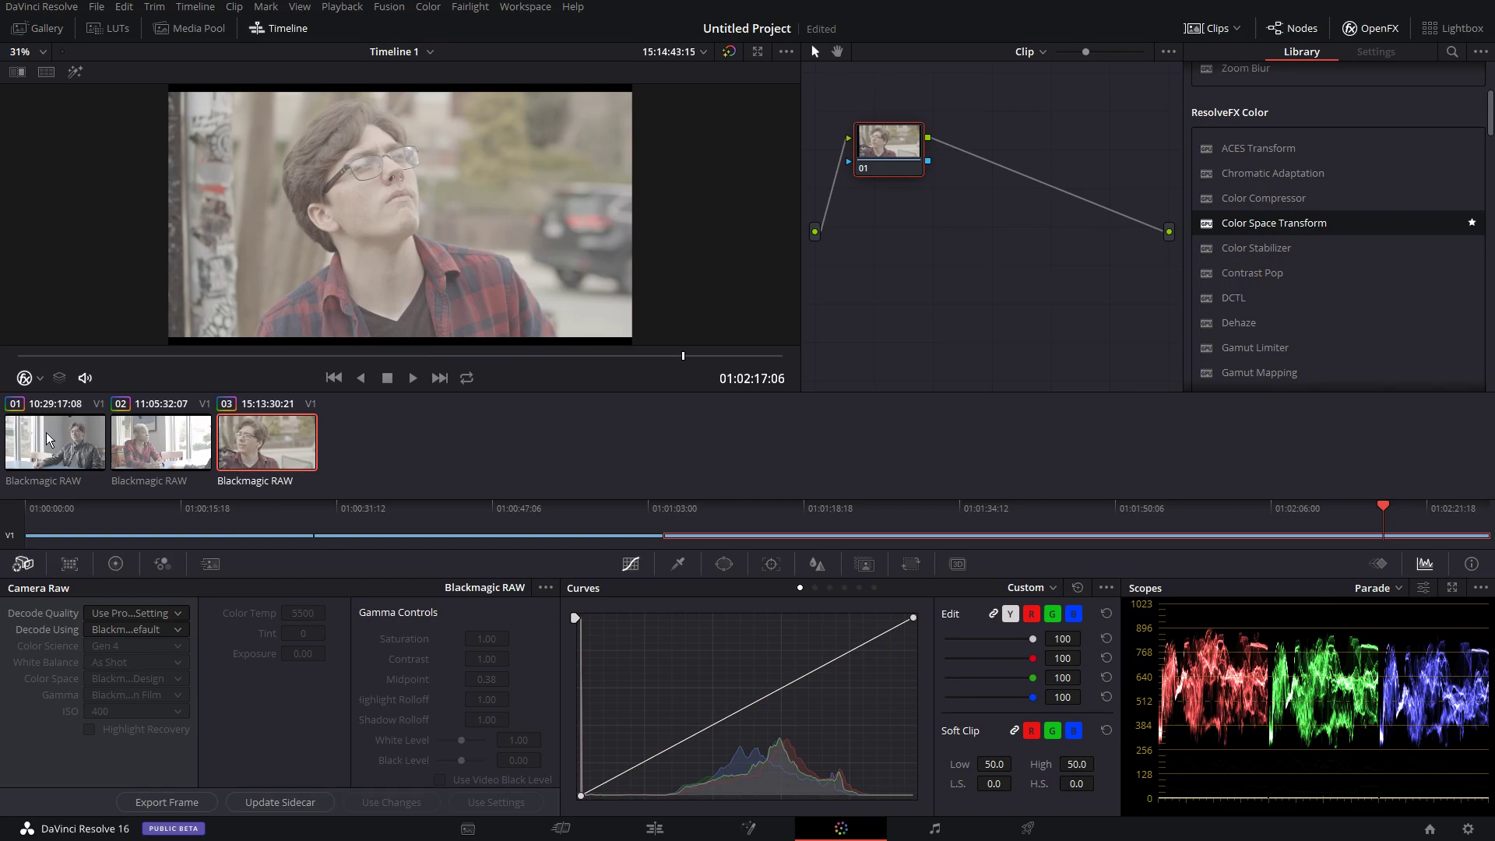
{"action": "left_click", "coordinate": [70, 435]}
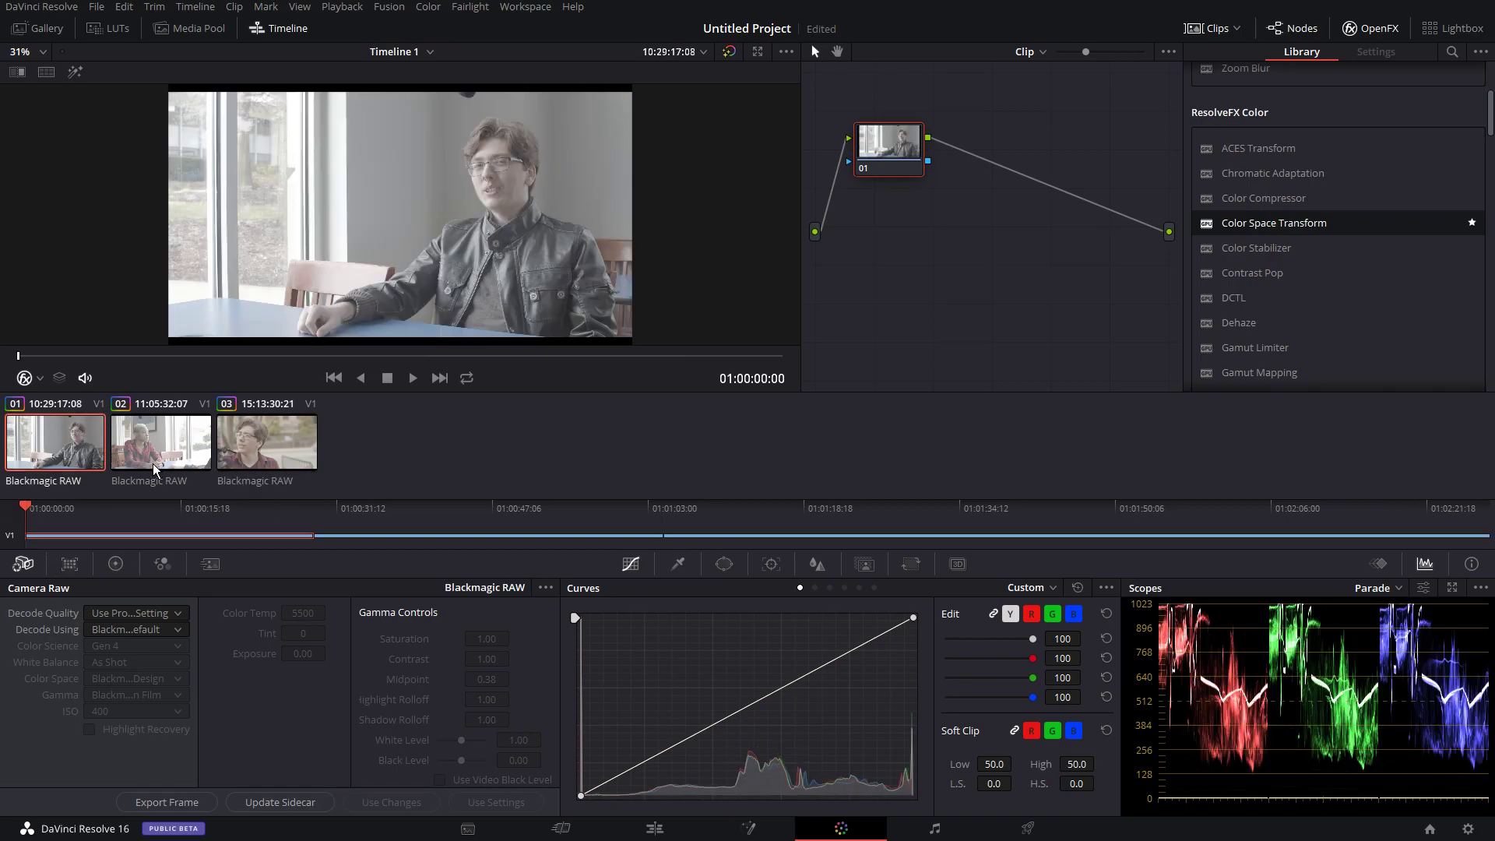
Check the first clip's available Decode Using options and view the second clip again for comparison
{"action": "left_click", "coordinate": [144, 632]}
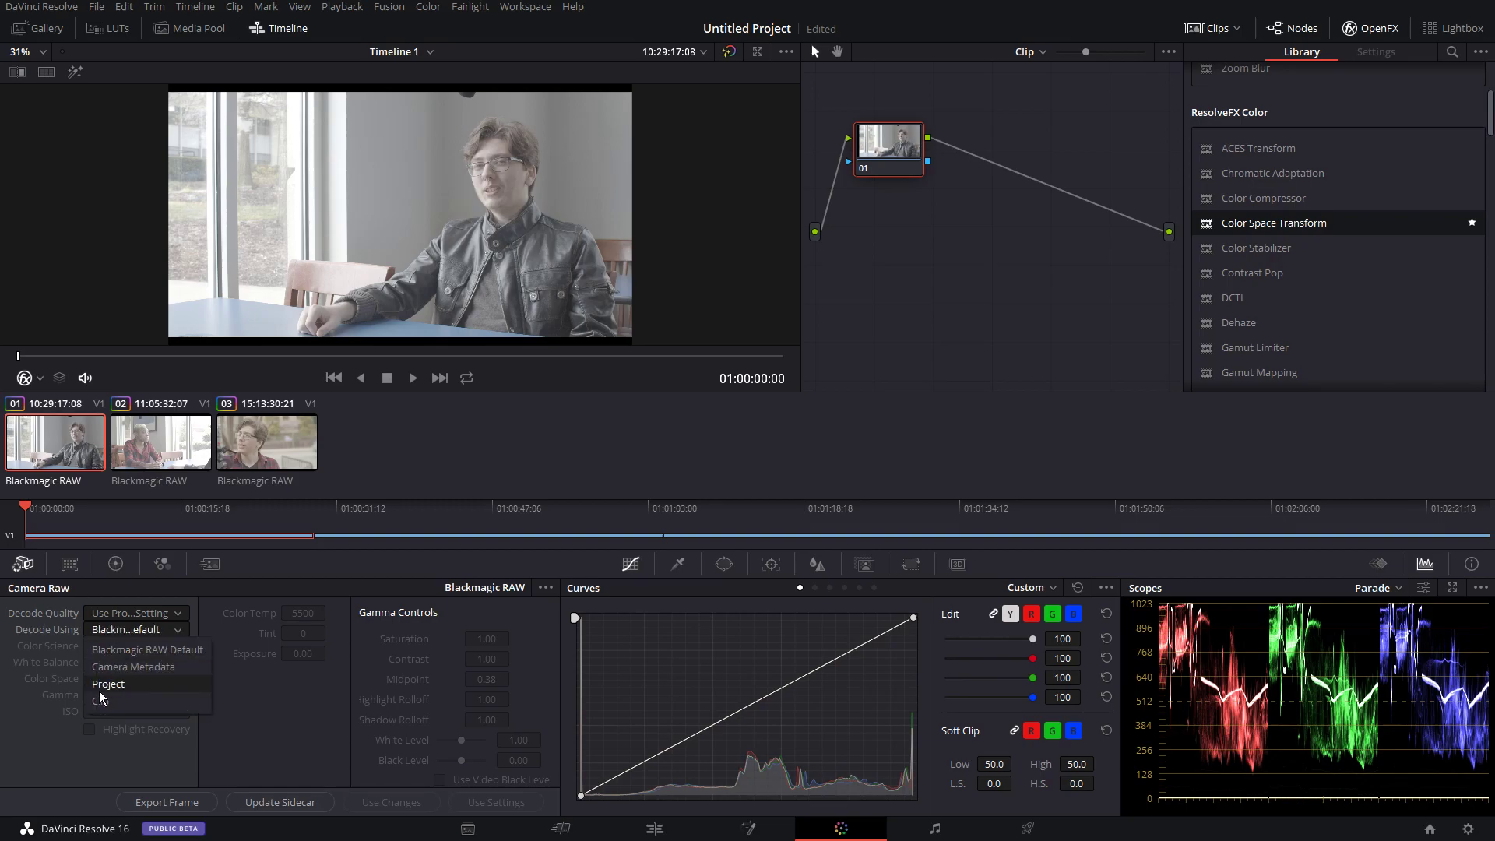
{"action": "left_click", "coordinate": [123, 463]}
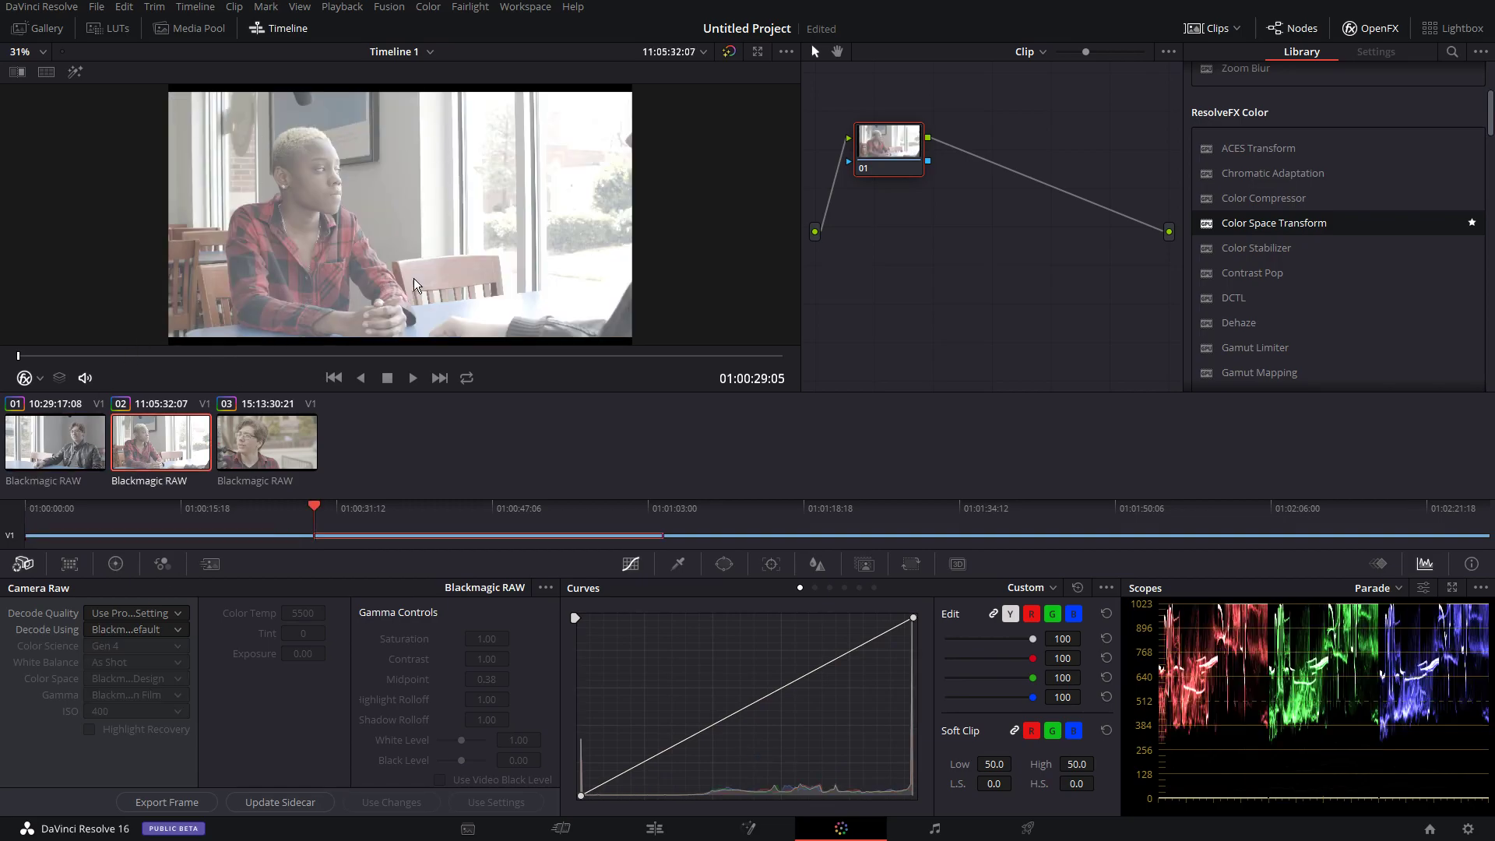
{"action": "left_click", "coordinate": [71, 457]}
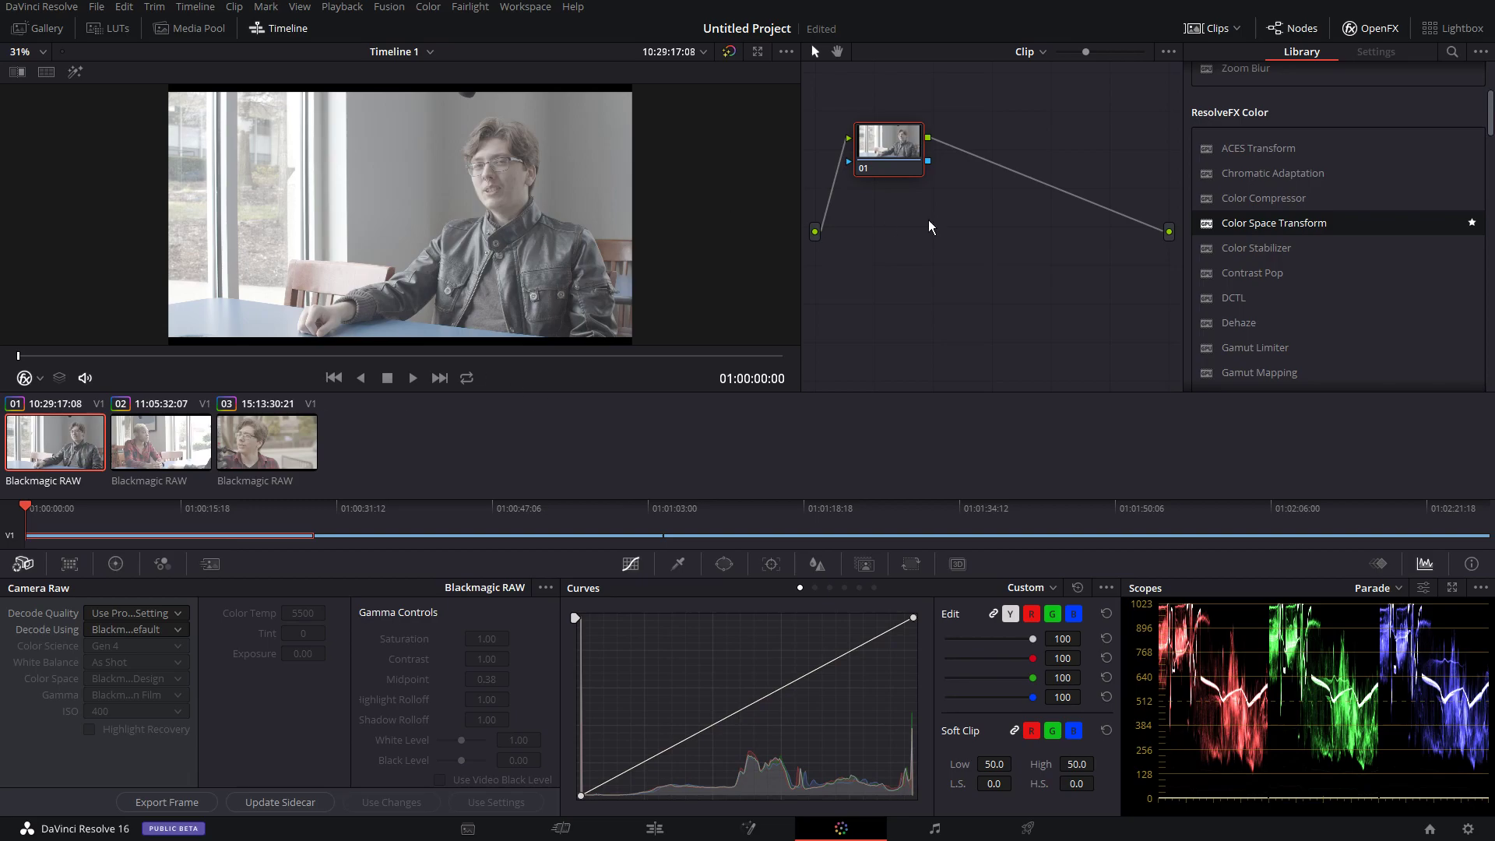
Apply Color Space Transform to the first clip's node with input color space Blackmagic Design 4K Film Gen 3 and input gamma Blackmagic Design Pocket 4K Film Gen 4
{"action": "left_click_drag", "start_coordinate": [1277, 223], "coordinate": [890, 147]}
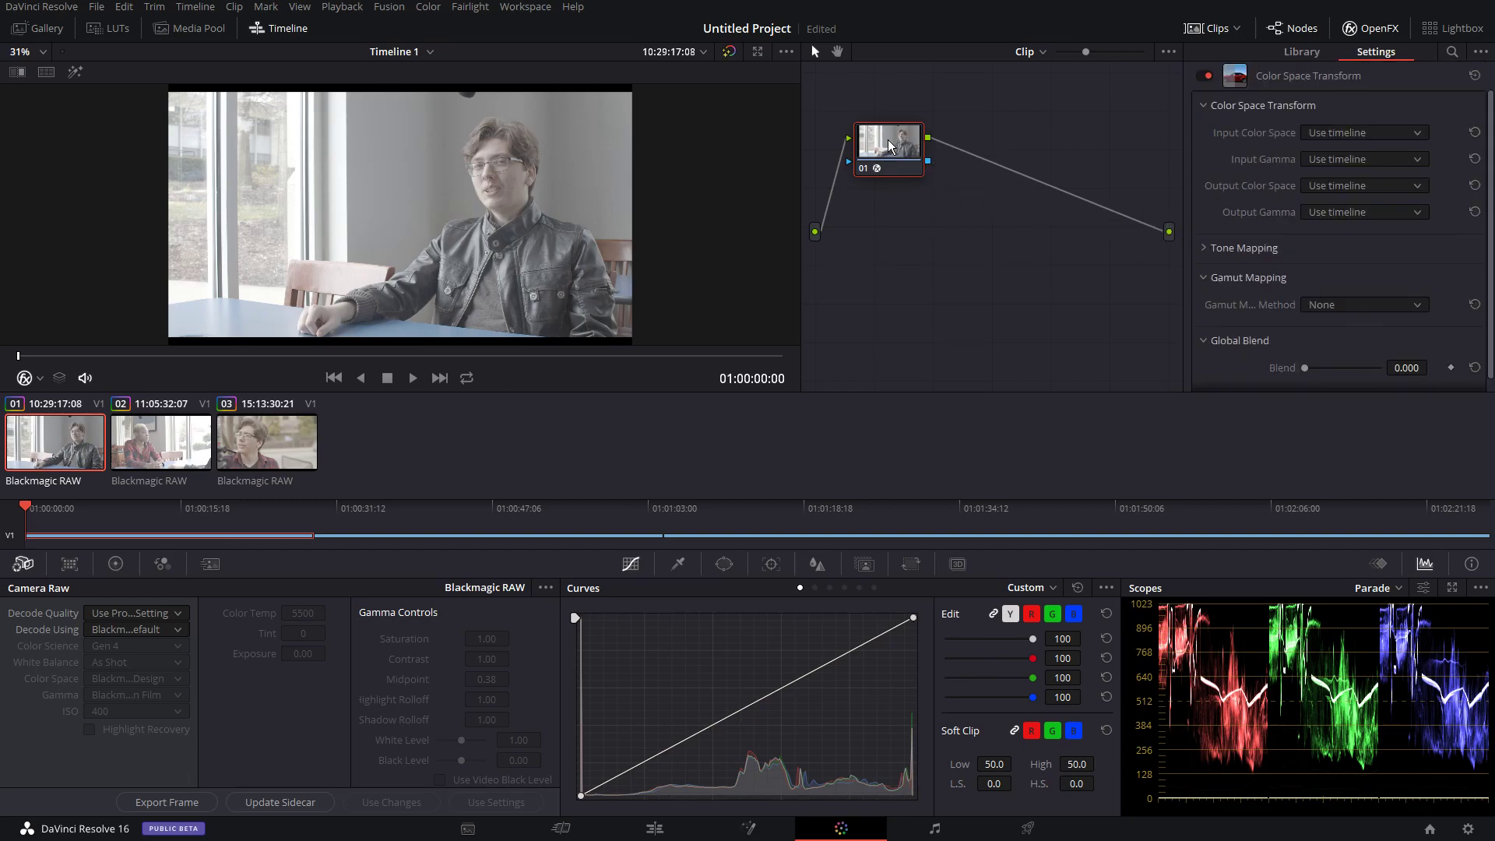
{"action": "left_click", "coordinate": [1360, 136]}
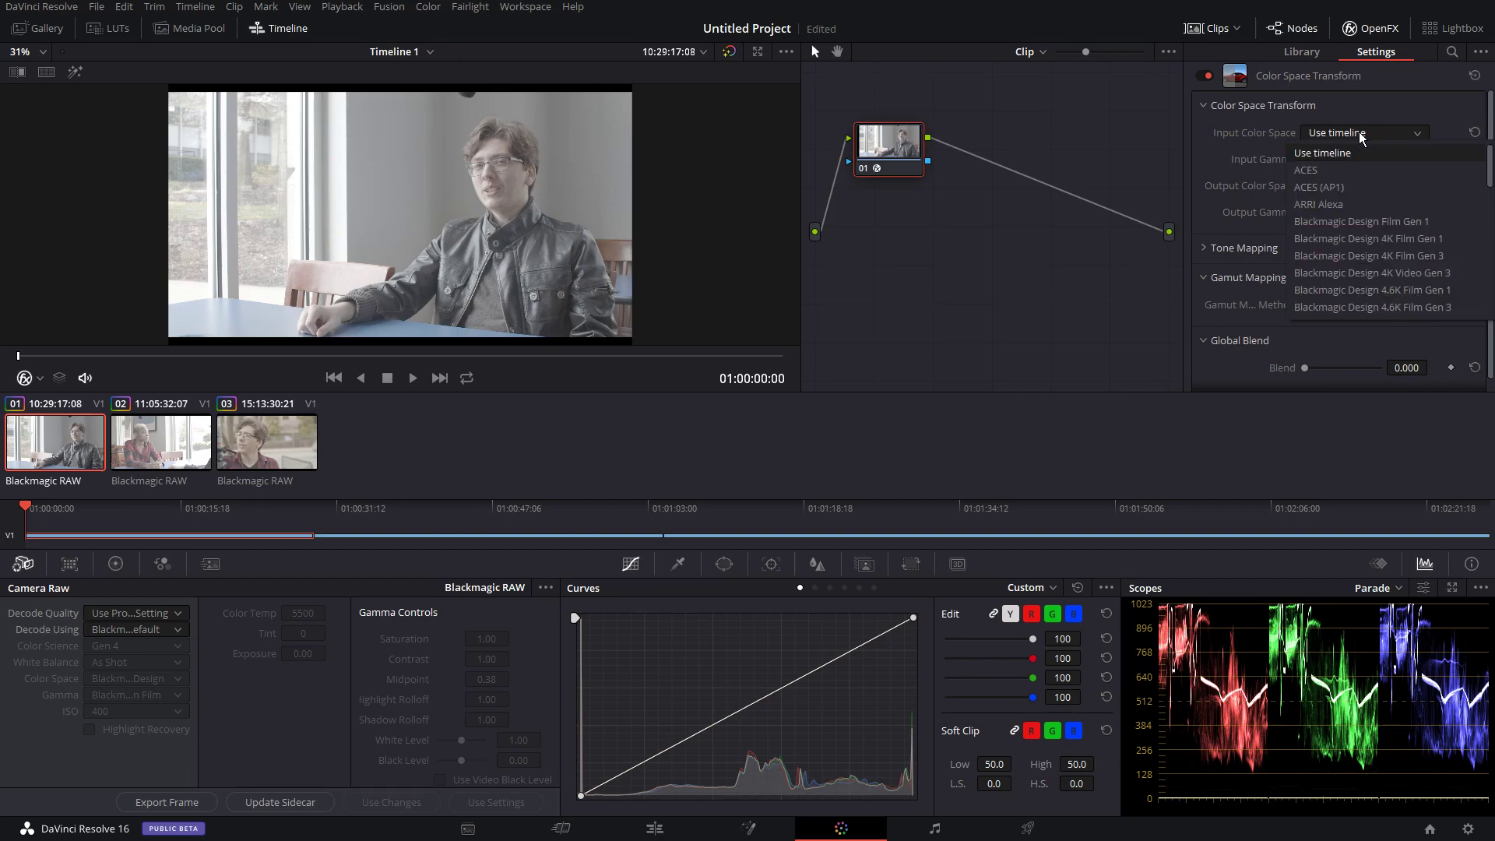
{"action": "left_click", "coordinate": [1419, 255]}
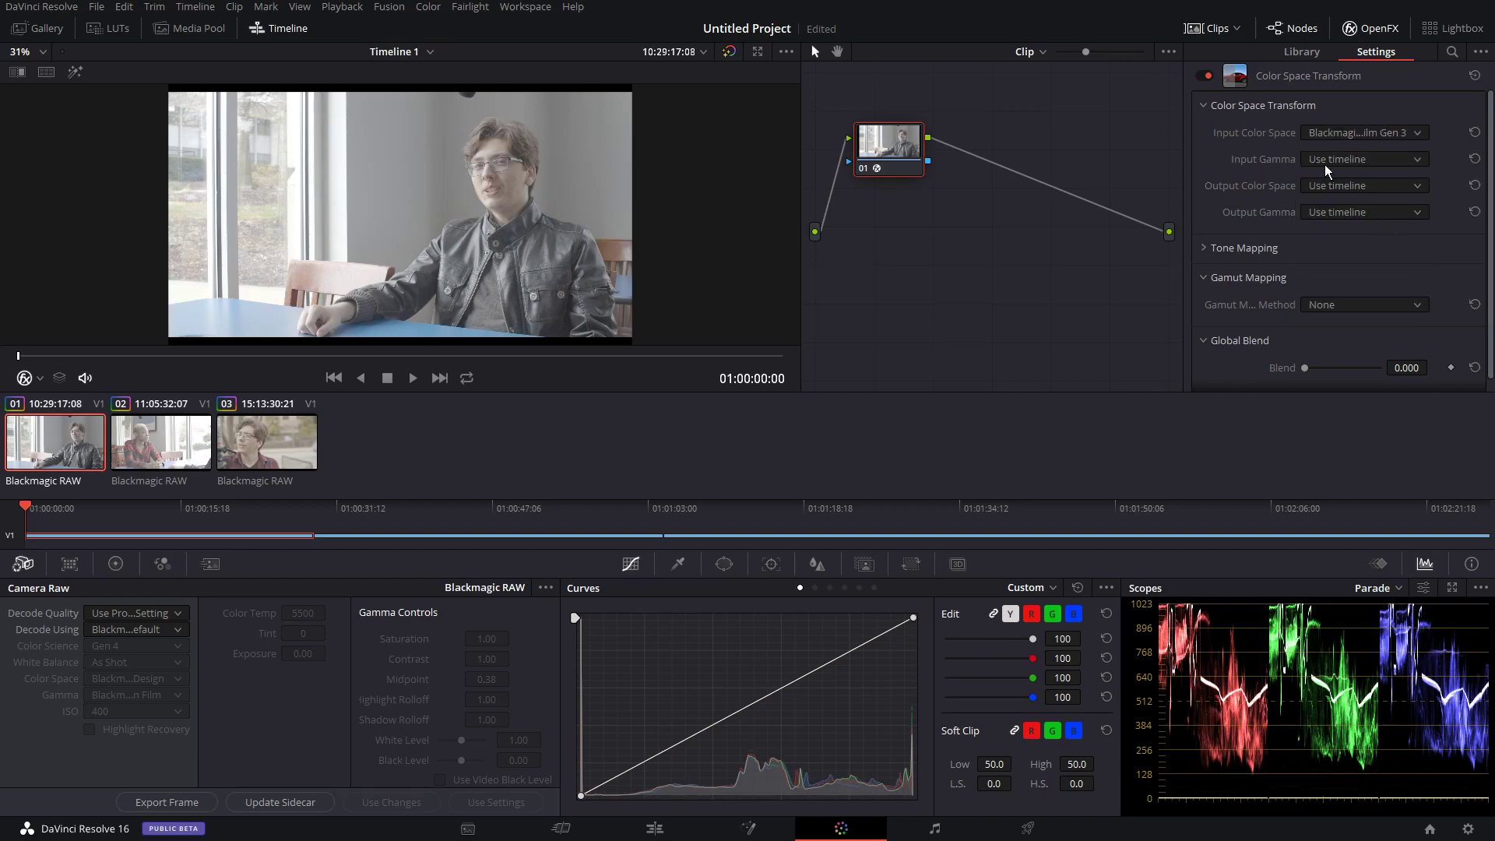
{"action": "left_click", "coordinate": [1352, 134]}
{"action": "left_click", "coordinate": [1384, 153]}
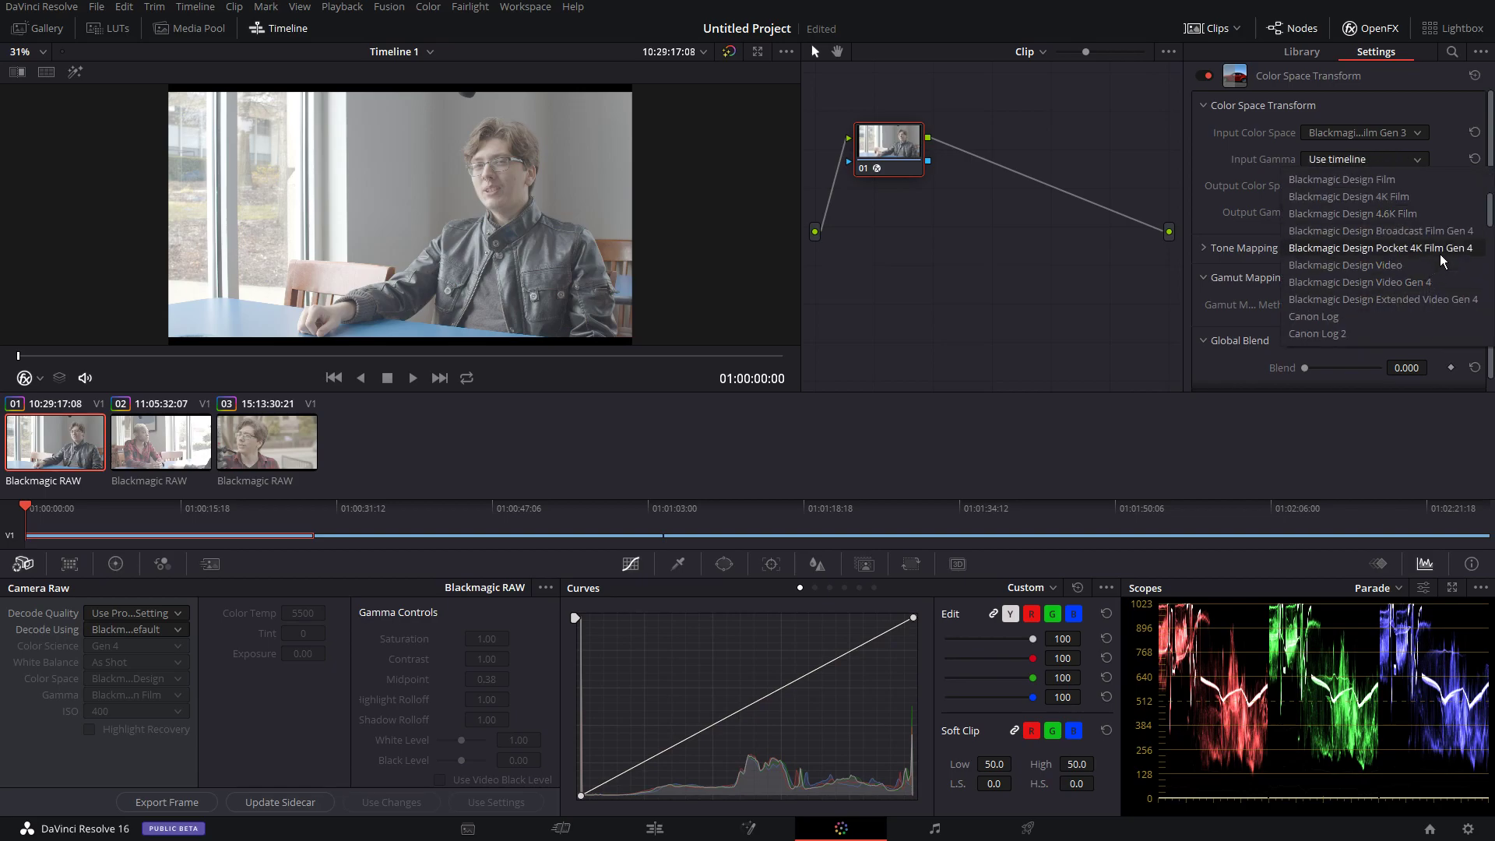
{"action": "left_click", "coordinate": [1426, 247]}
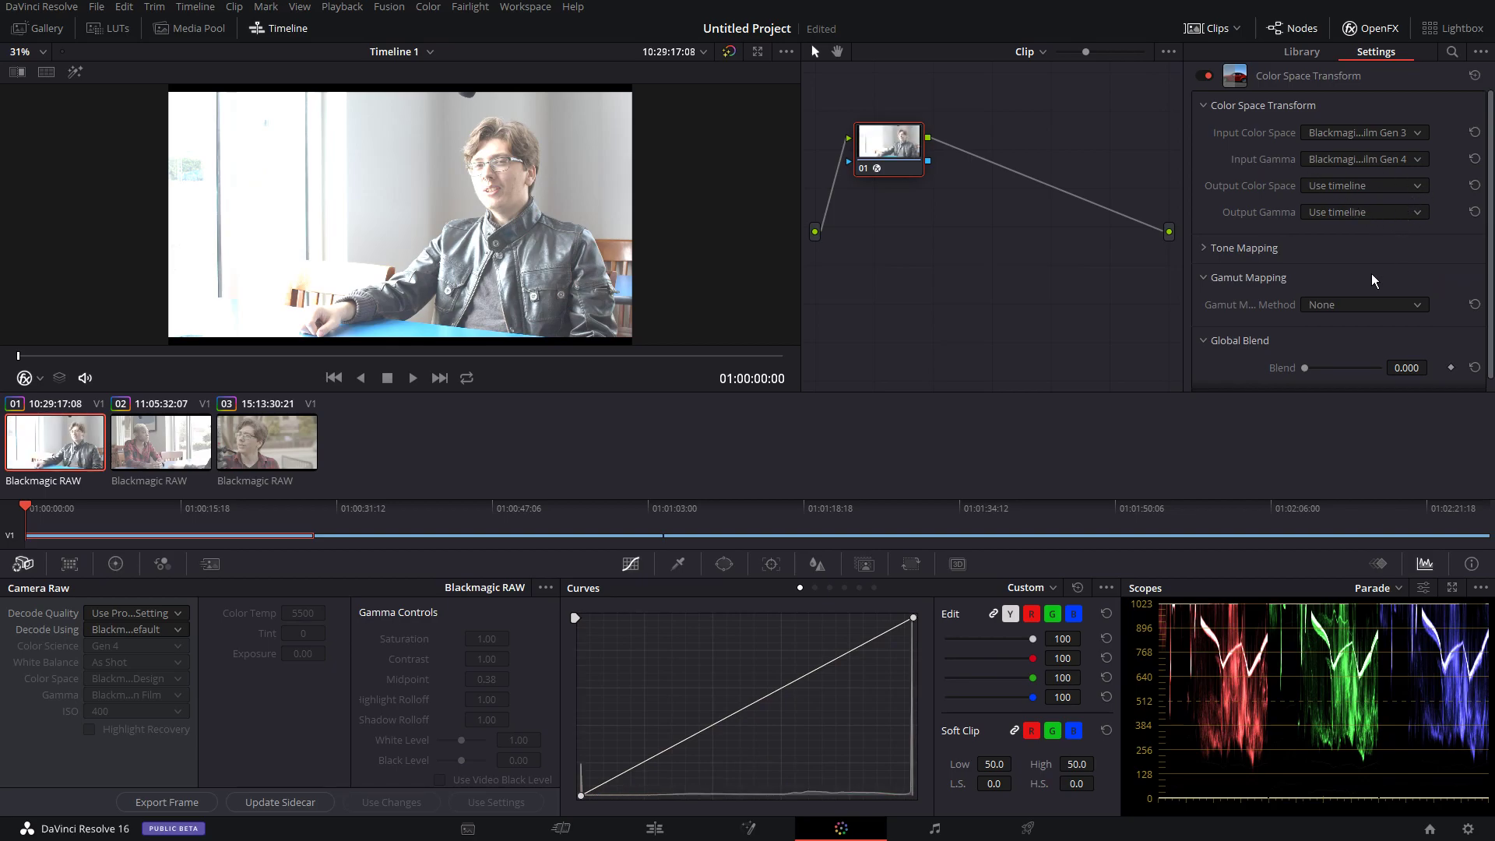
Set the transform's output color space to ARRI Alexa and its output gamma to ARRI LogC
{"action": "left_click", "coordinate": [1349, 185]}
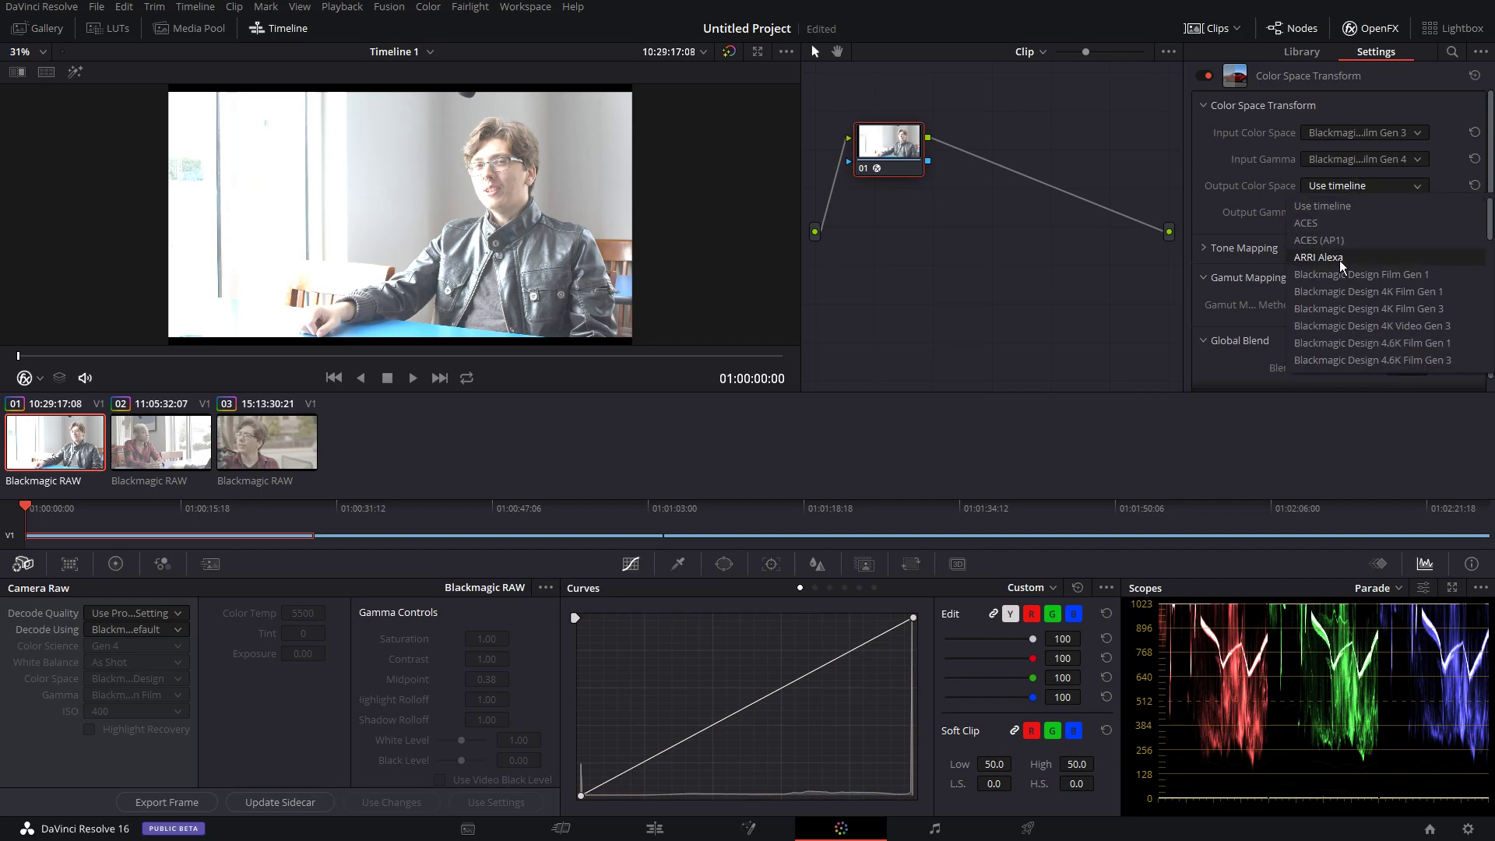
{"action": "left_click", "coordinate": [1340, 259]}
{"action": "left_click", "coordinate": [1350, 212]}
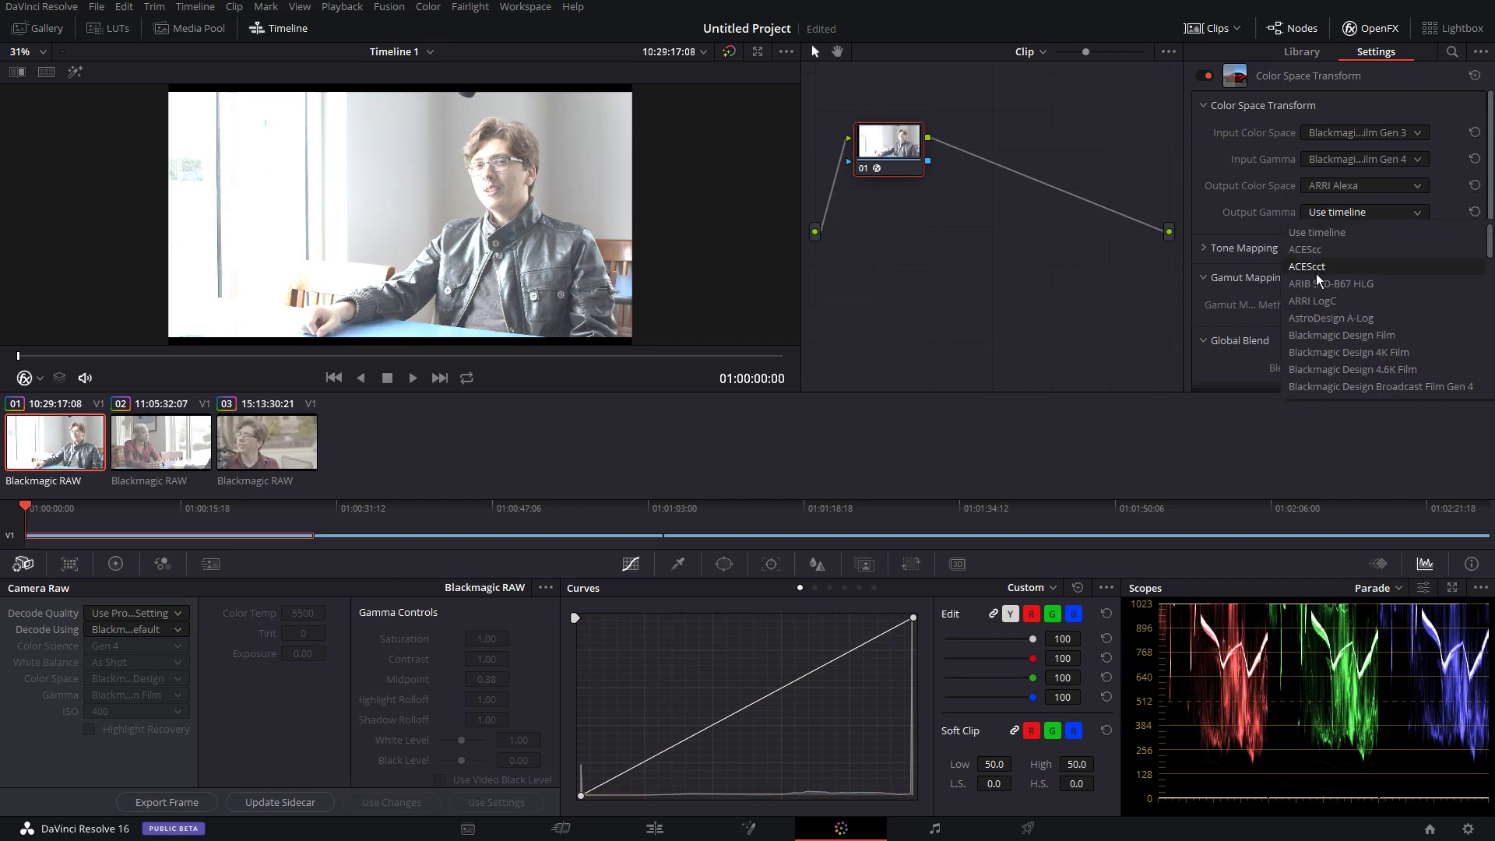
{"action": "left_click", "coordinate": [1324, 300]}
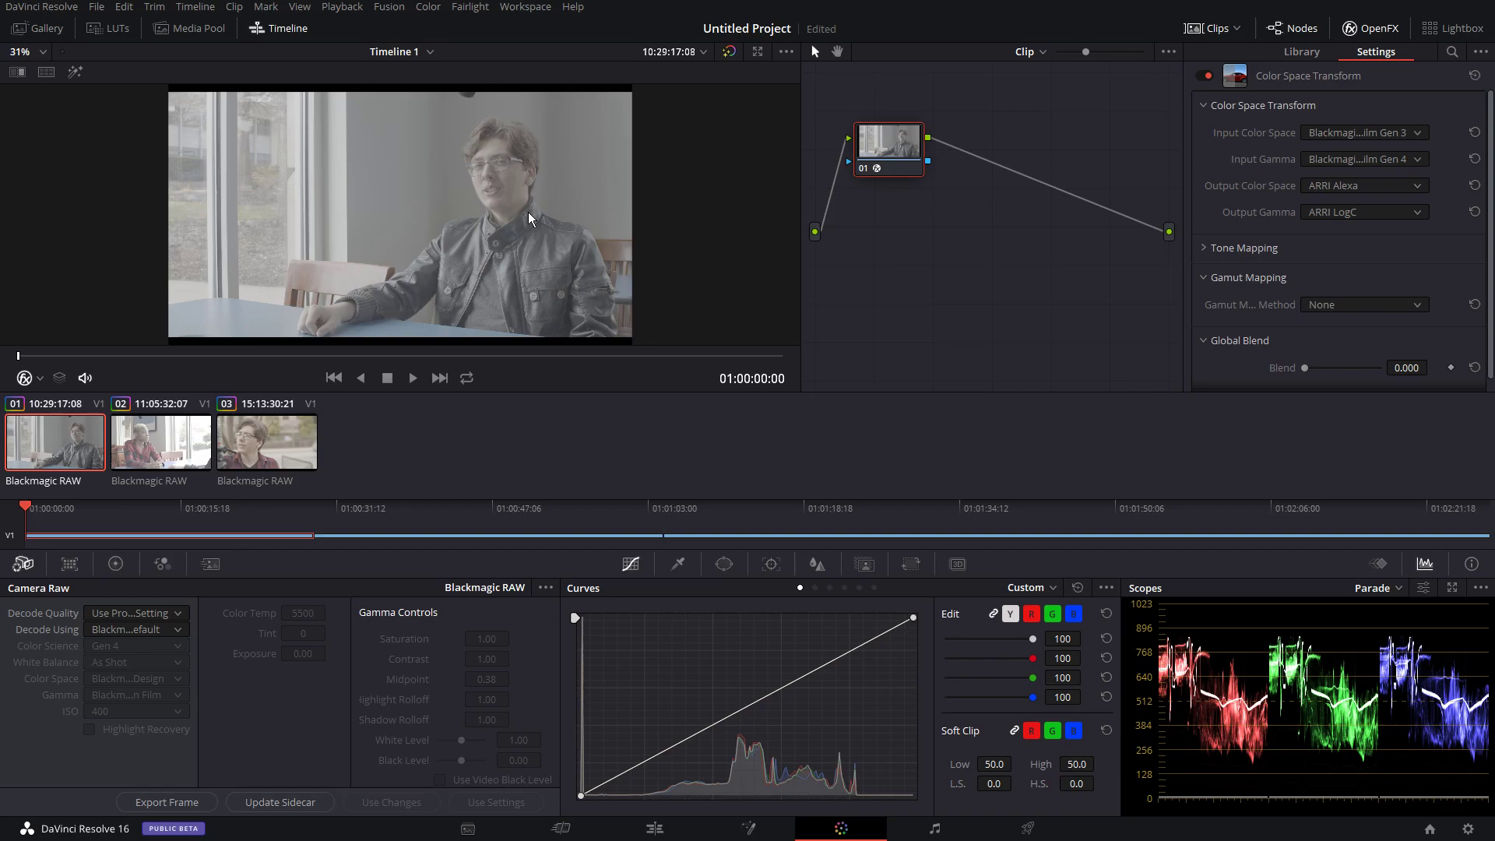
Compare the transformed image with the bypassed original and check the available output gamma options
{"action": "left_click", "coordinate": [730, 51]}
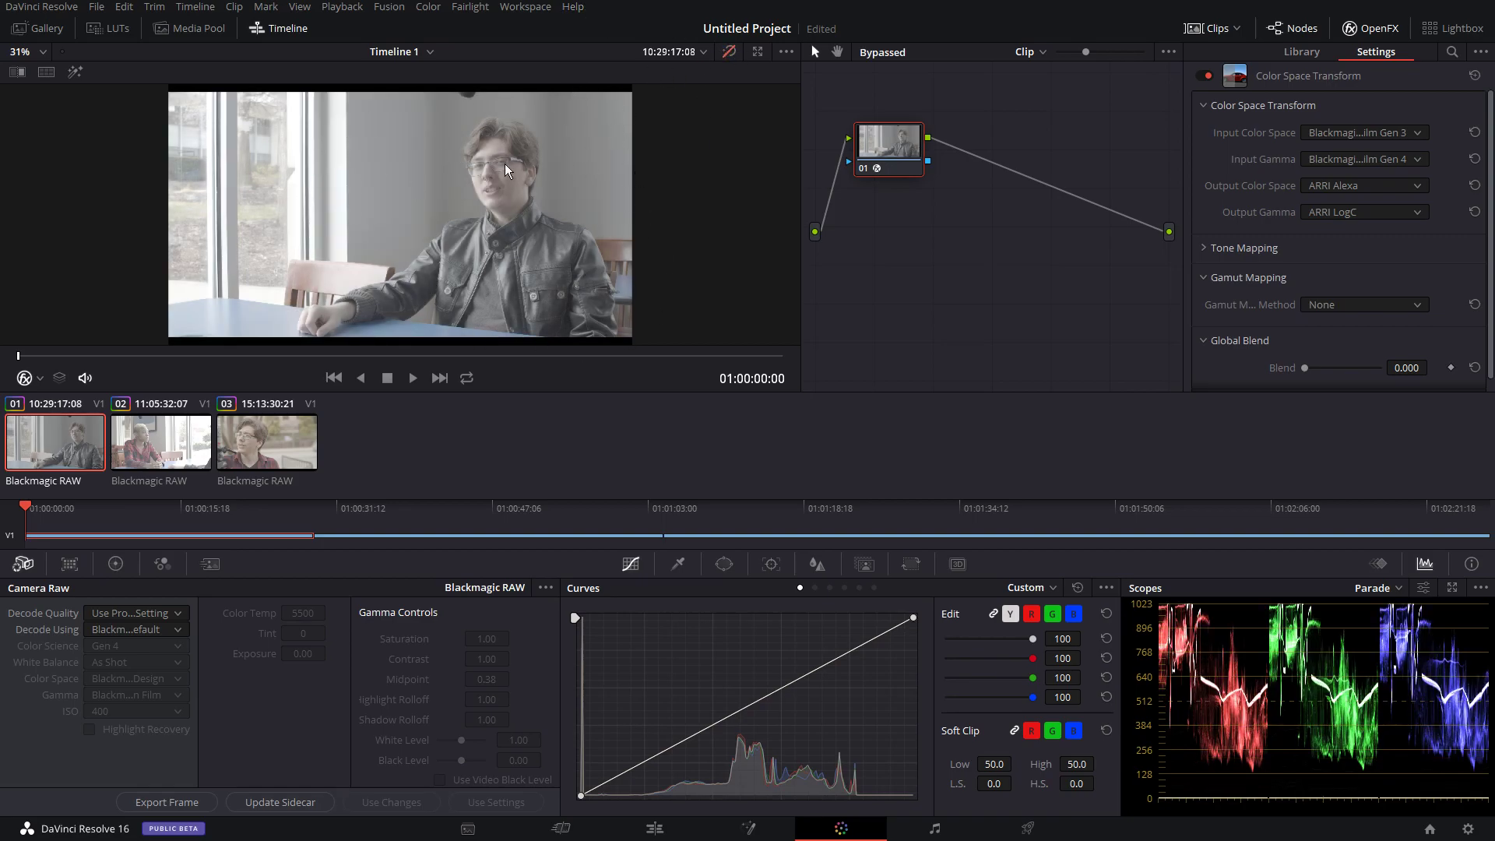
{"action": "left_click", "coordinate": [727, 51]}
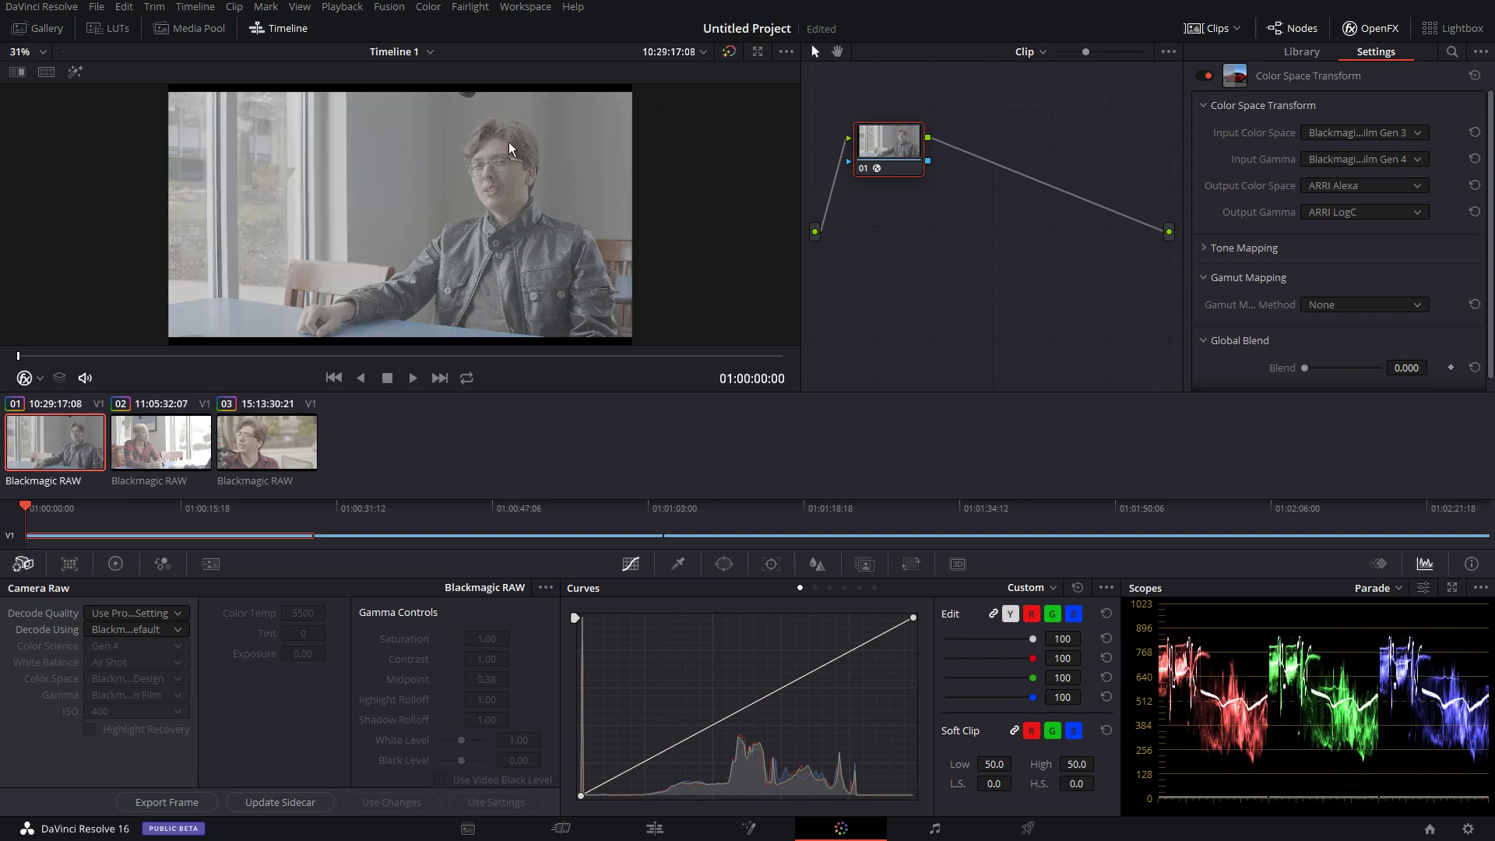
{"action": "left_click", "coordinate": [1333, 209]}
{"action": "scroll", "coordinate": [1348, 290], "scroll_direction": "down", "scroll_amount": 3}
{"action": "left_click", "coordinate": [1035, 297]}
{"action": "scroll", "coordinate": [1055, 143], "scroll_direction": "up", "scroll_amount": 1}
Label node 01 "CST Arri" and shift it slightly toward the graph's source input
{"action": "right_click", "coordinate": [900, 148]}
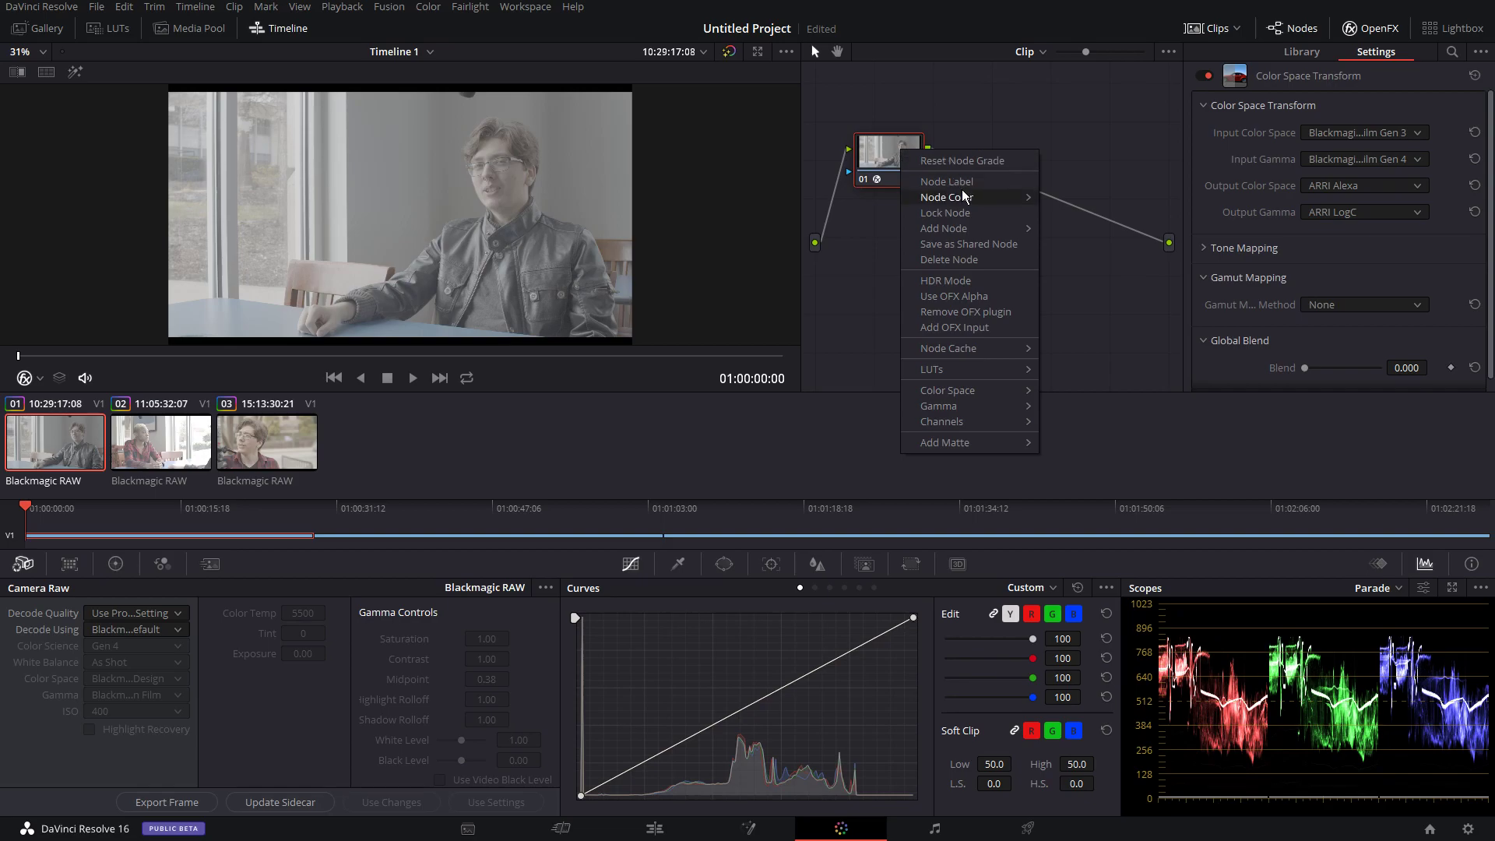
{"action": "left_click", "coordinate": [957, 182]}
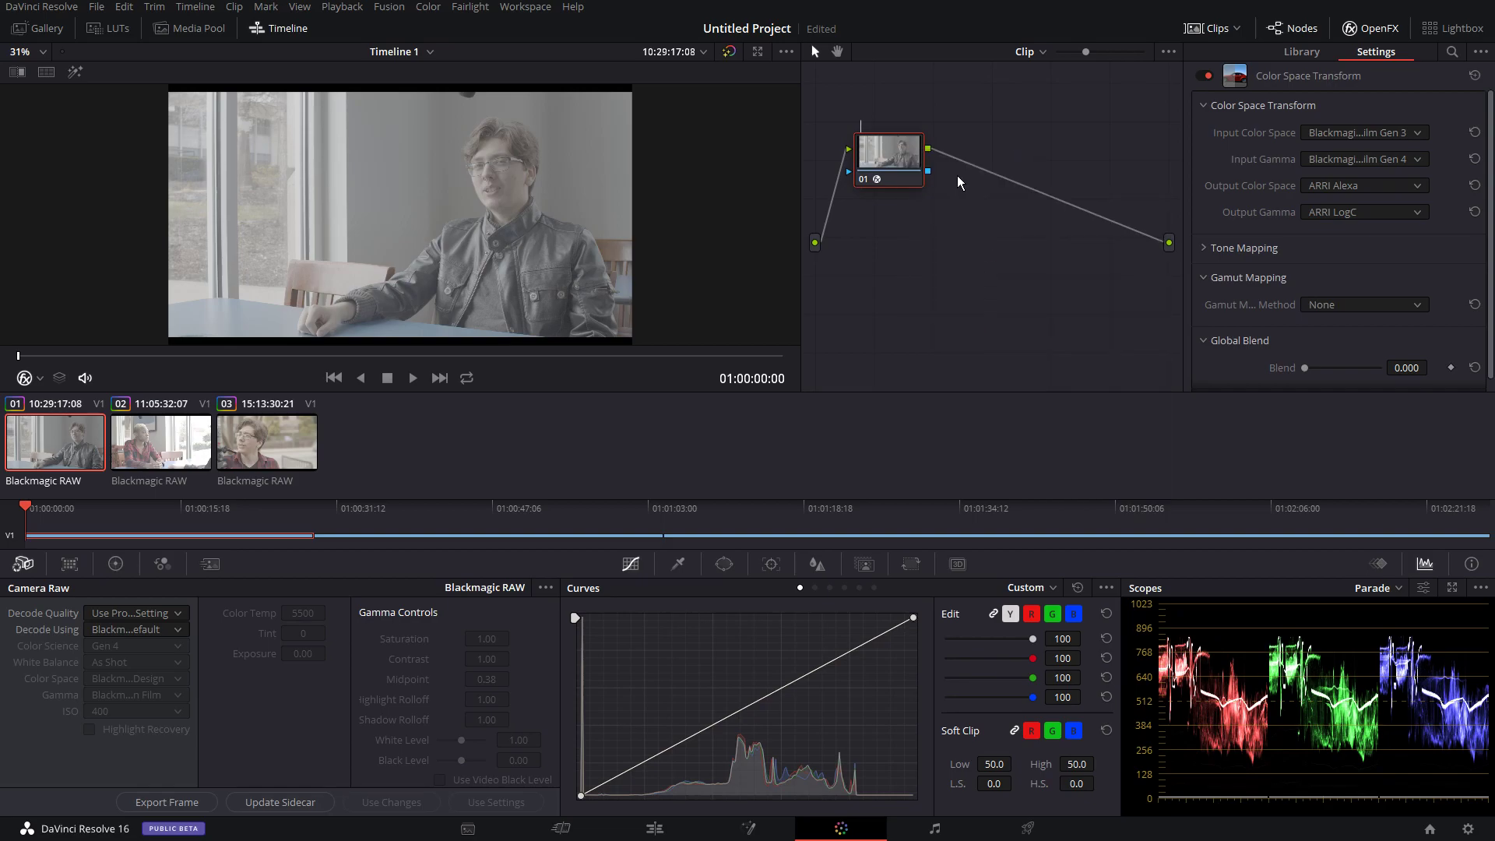
{"action": "type", "text": "CST Arri"}
{"action": "left_click_drag", "start_coordinate": [889, 160], "coordinate": [876, 161]}
Add a serial node after CST Arri and apply Color Space Transform to it
{"action": "right_click", "coordinate": [876, 156]}
{"action": "mouse_move", "coordinate": [938, 236]}
{"action": "left_click", "coordinate": [1064, 240]}
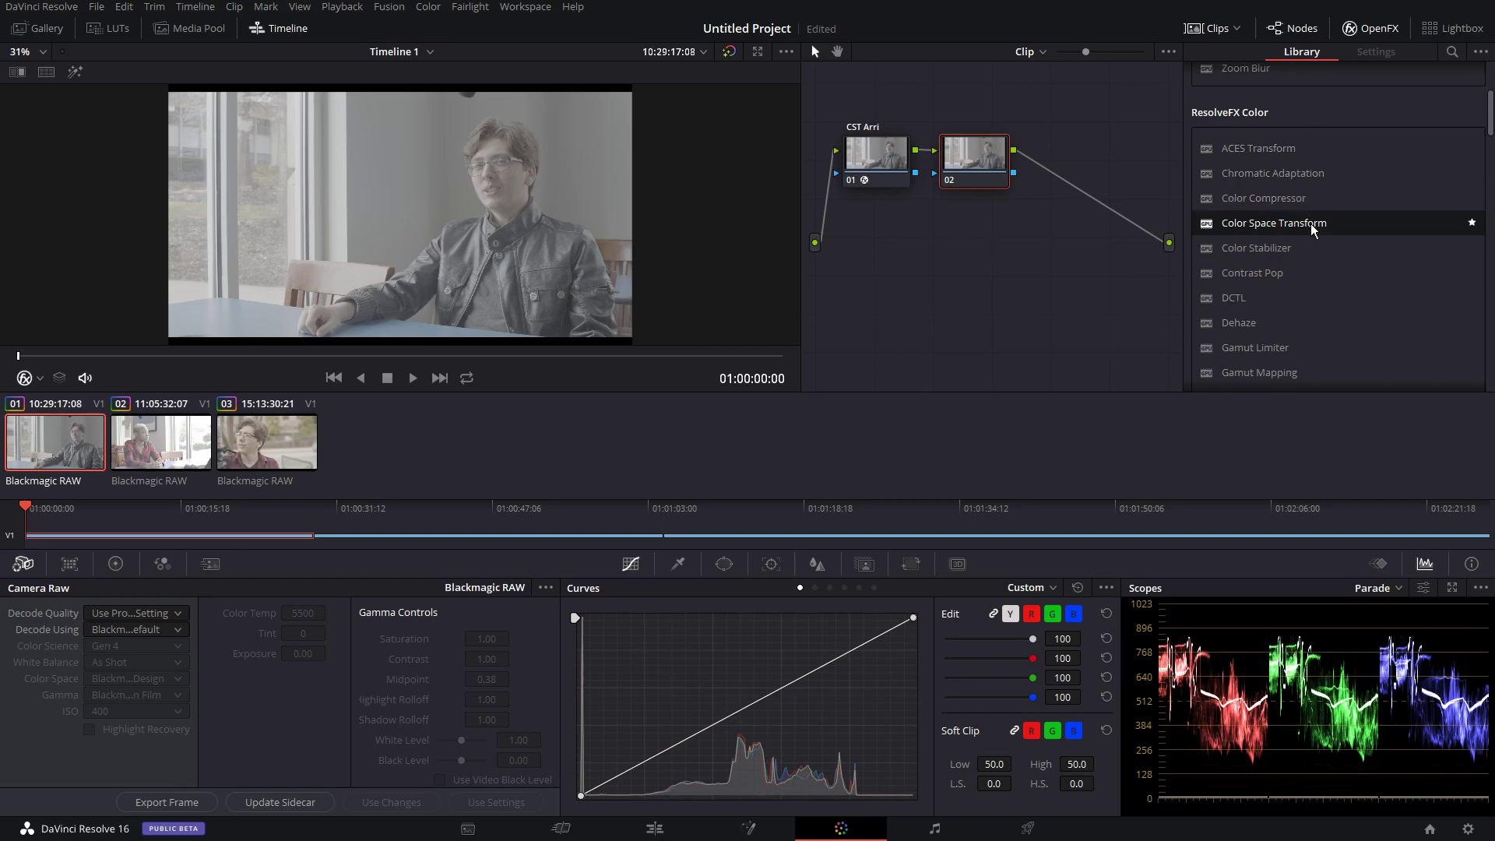
{"action": "left_click_drag", "start_coordinate": [1274, 222], "coordinate": [966, 152]}
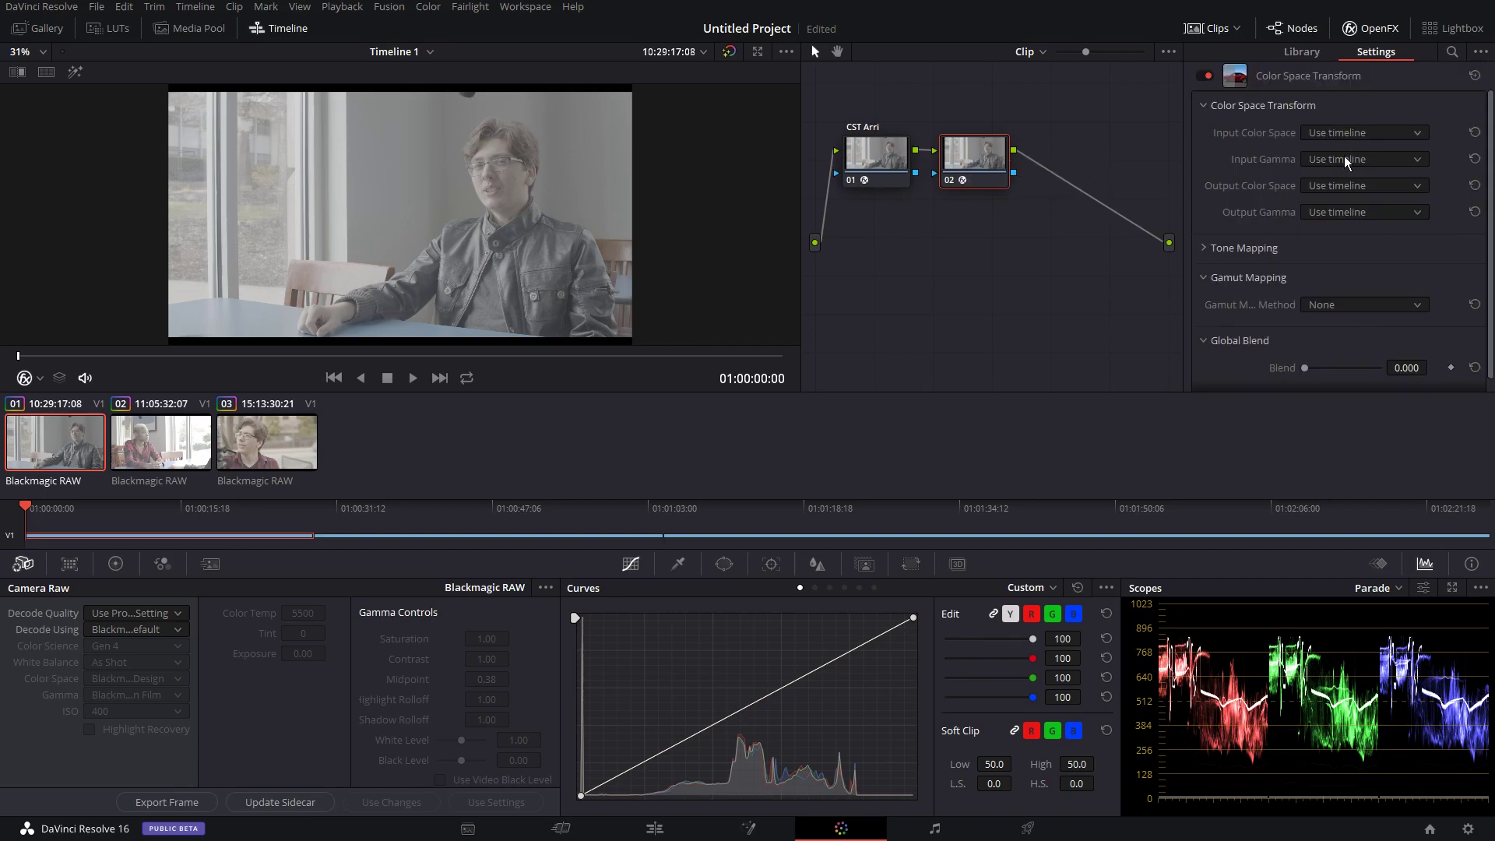
{"action": "left_click", "coordinate": [895, 164]}
{"action": "left_click", "coordinate": [985, 161]}
{"action": "left_click", "coordinate": [1356, 161]}
{"action": "scroll", "coordinate": [1355, 200], "scroll_direction": "down", "scroll_amount": 5}
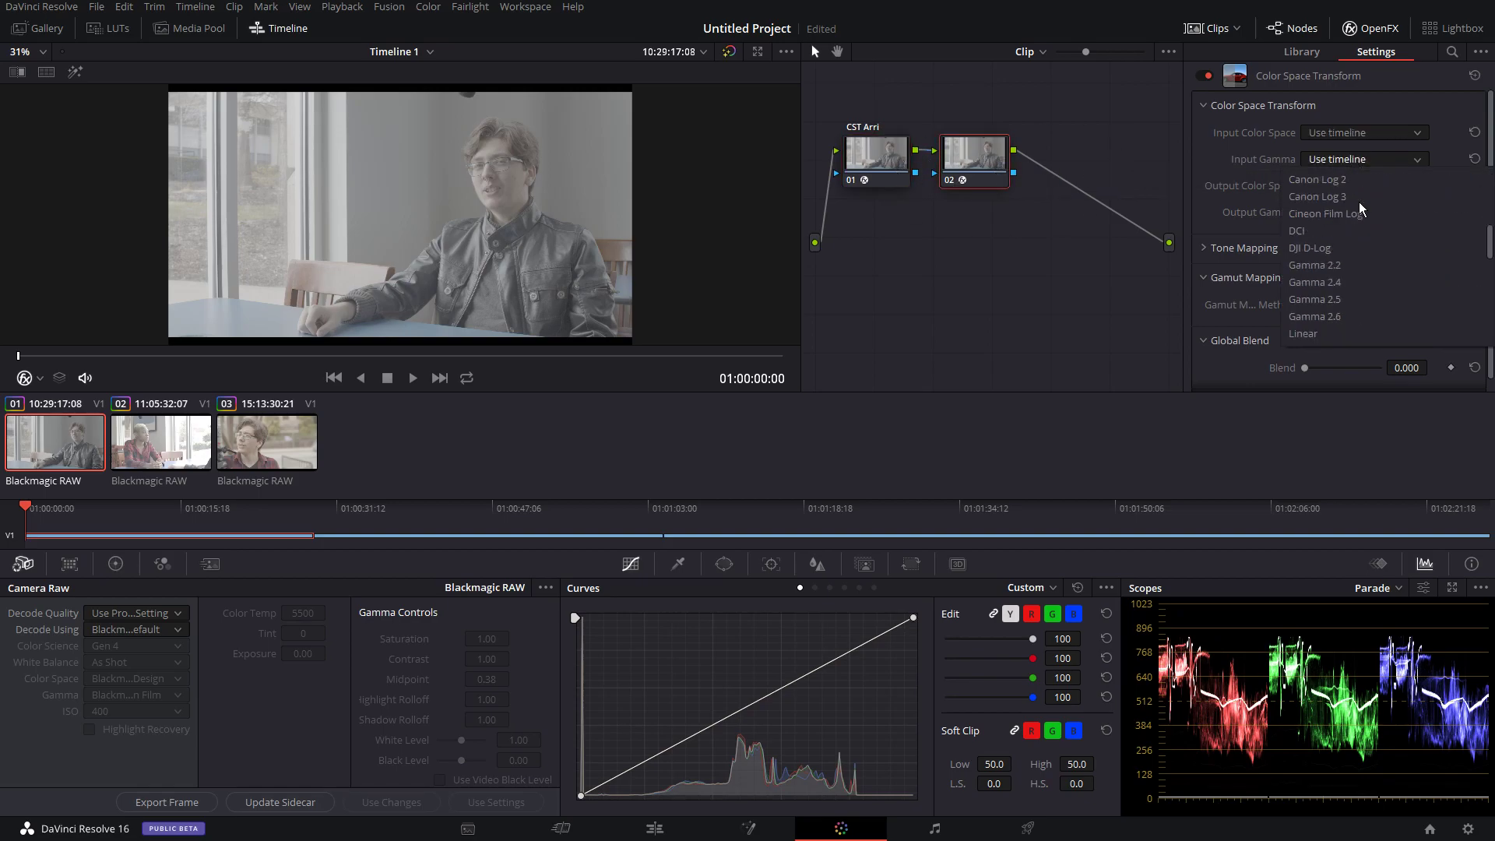
{"action": "scroll", "coordinate": [1358, 203], "scroll_direction": "down", "scroll_amount": 3}
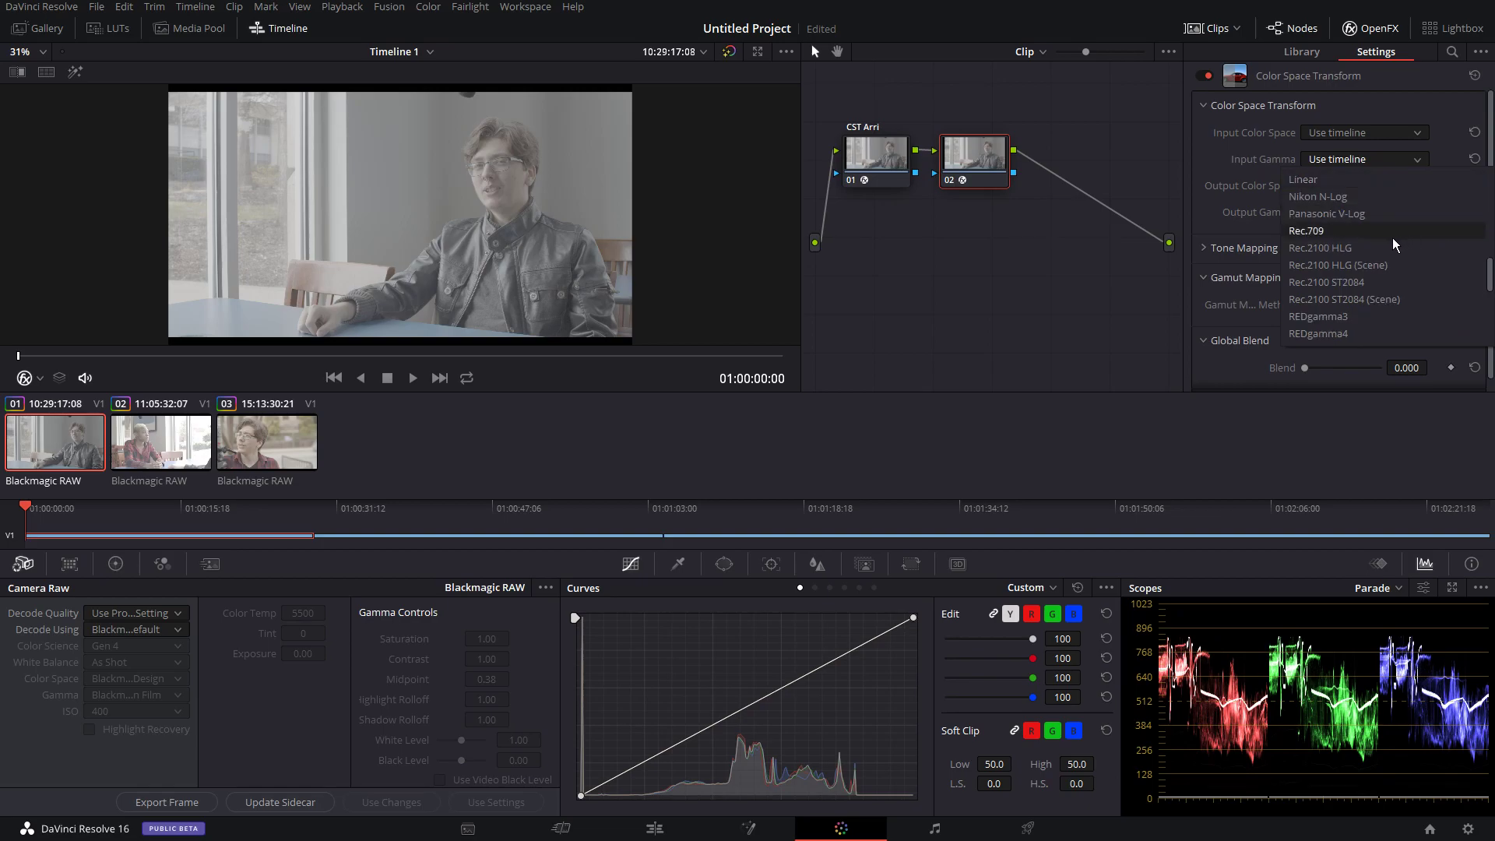
{"action": "left_click", "coordinate": [1354, 140]}
Set node 02's input color space to ARRI Alexa and its output color space to Rec.709
{"action": "left_click", "coordinate": [1352, 137]}
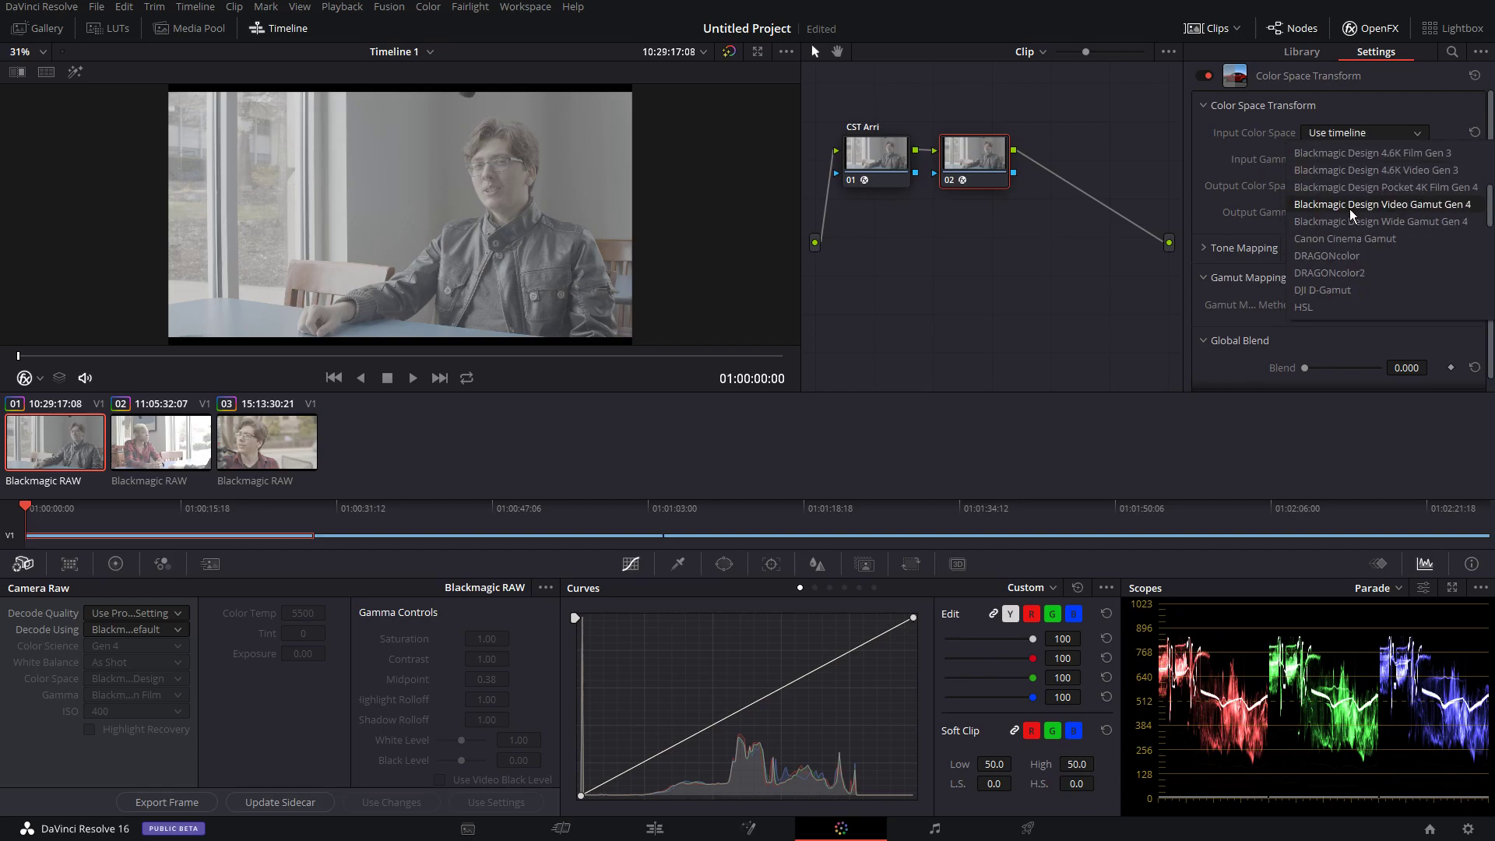
{"action": "left_click", "coordinate": [1336, 204]}
{"action": "left_click", "coordinate": [1346, 212]}
{"action": "scroll", "coordinate": [1339, 264], "scroll_direction": "down", "scroll_amount": 5}
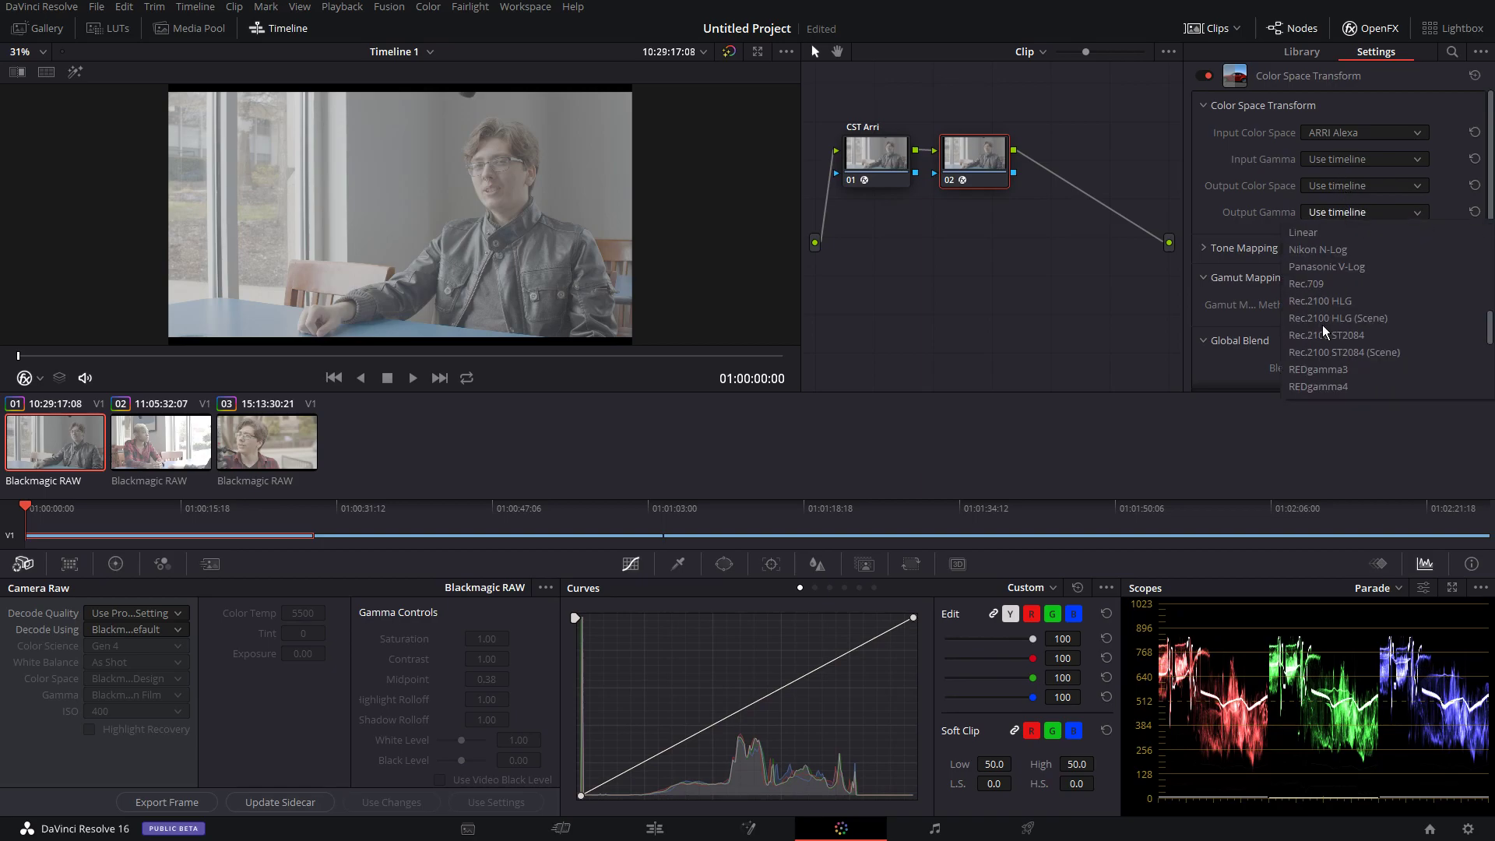
{"action": "left_click", "coordinate": [1341, 185]}
{"action": "scroll", "coordinate": [1334, 292], "scroll_direction": "down", "scroll_amount": 8}
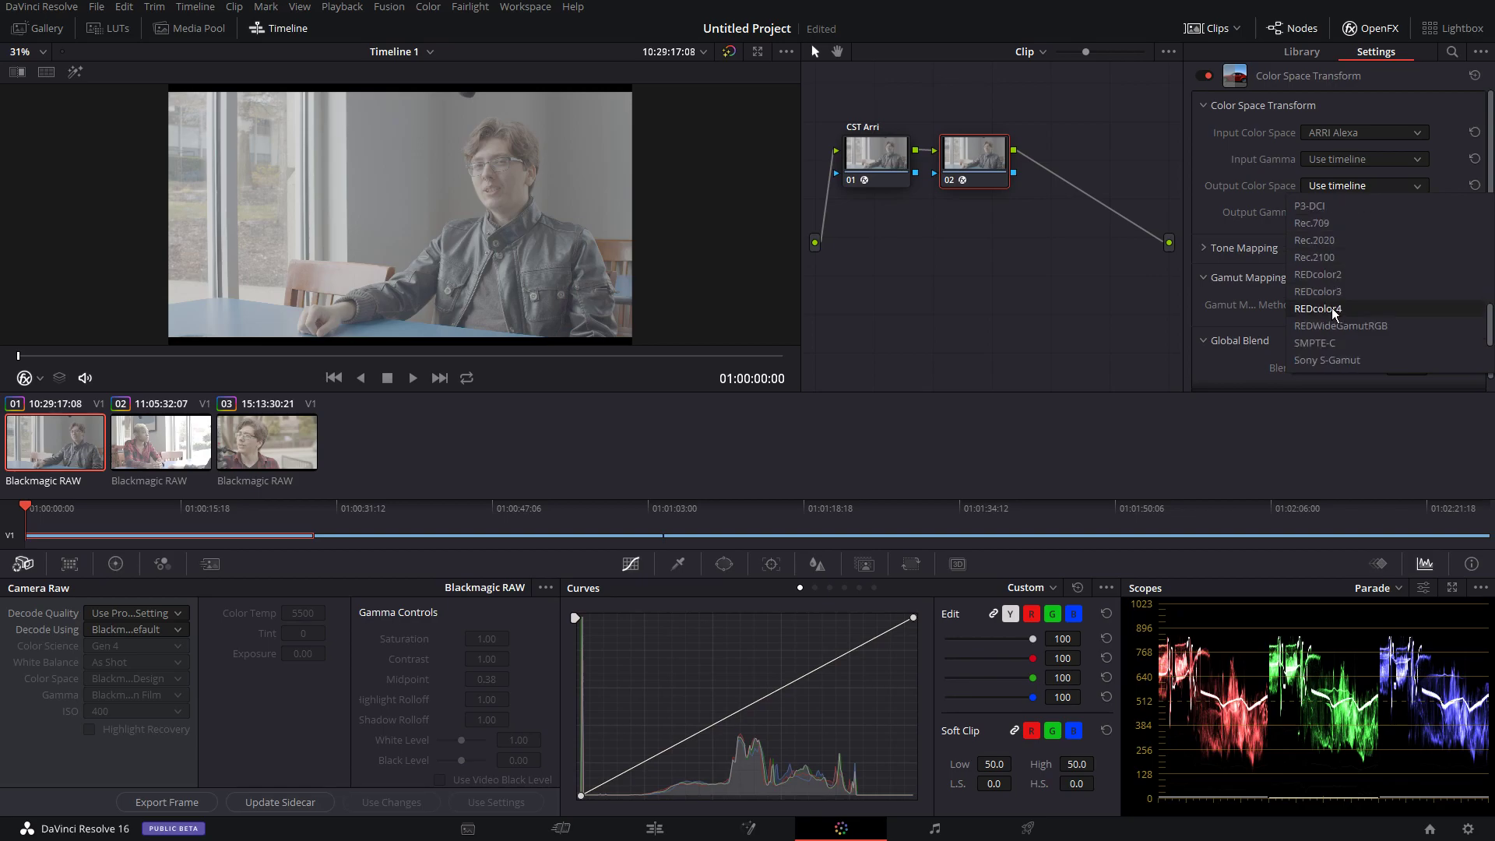
{"action": "scroll", "coordinate": [1323, 269], "scroll_direction": "up", "scroll_amount": 3}
{"action": "left_click", "coordinate": [1325, 279]}
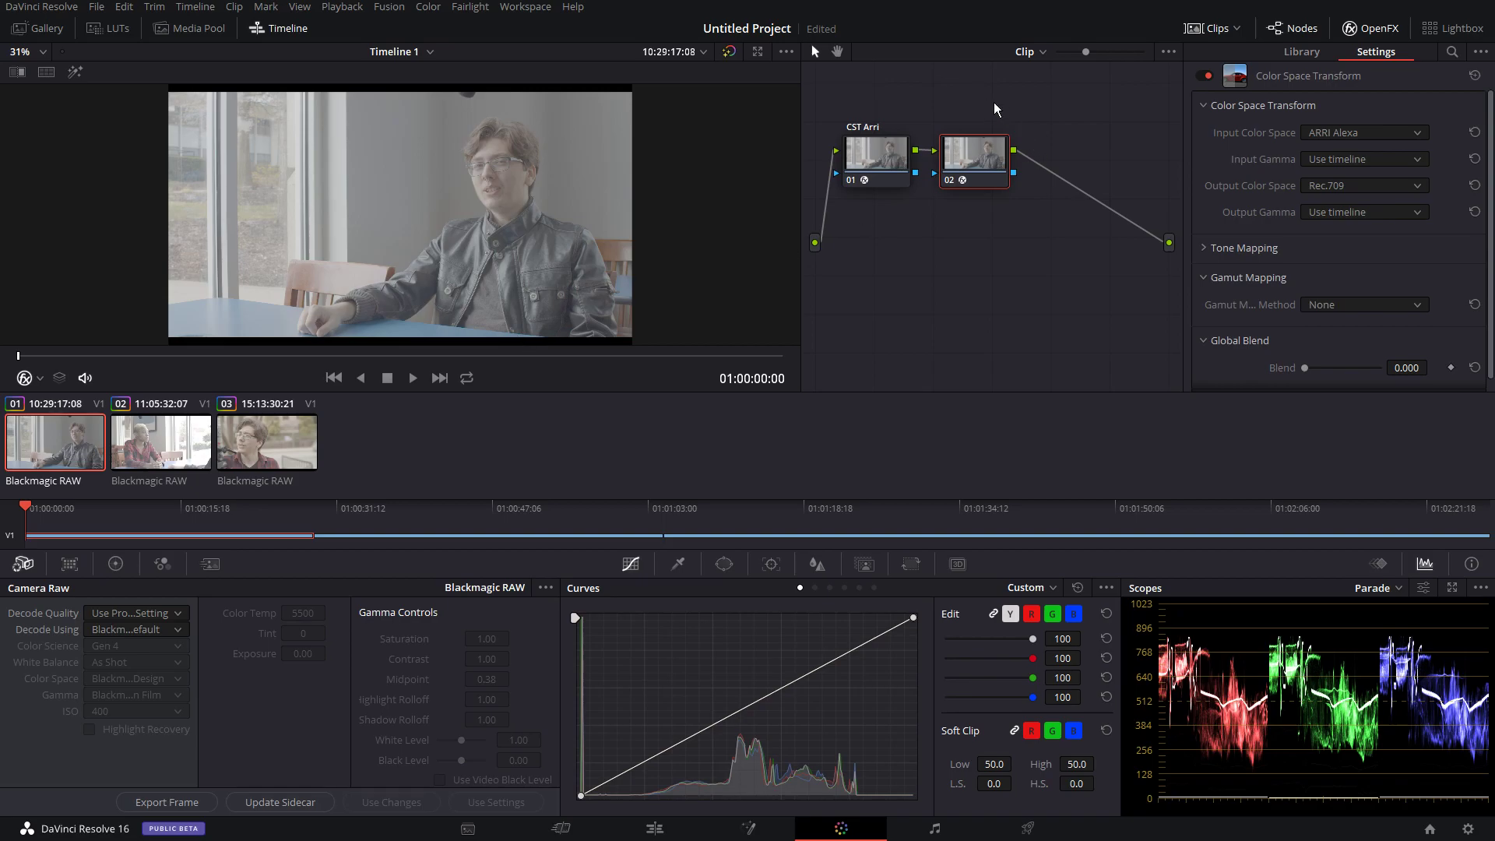
Label node 02 "CST Sat"
{"action": "right_click", "coordinate": [982, 148]}
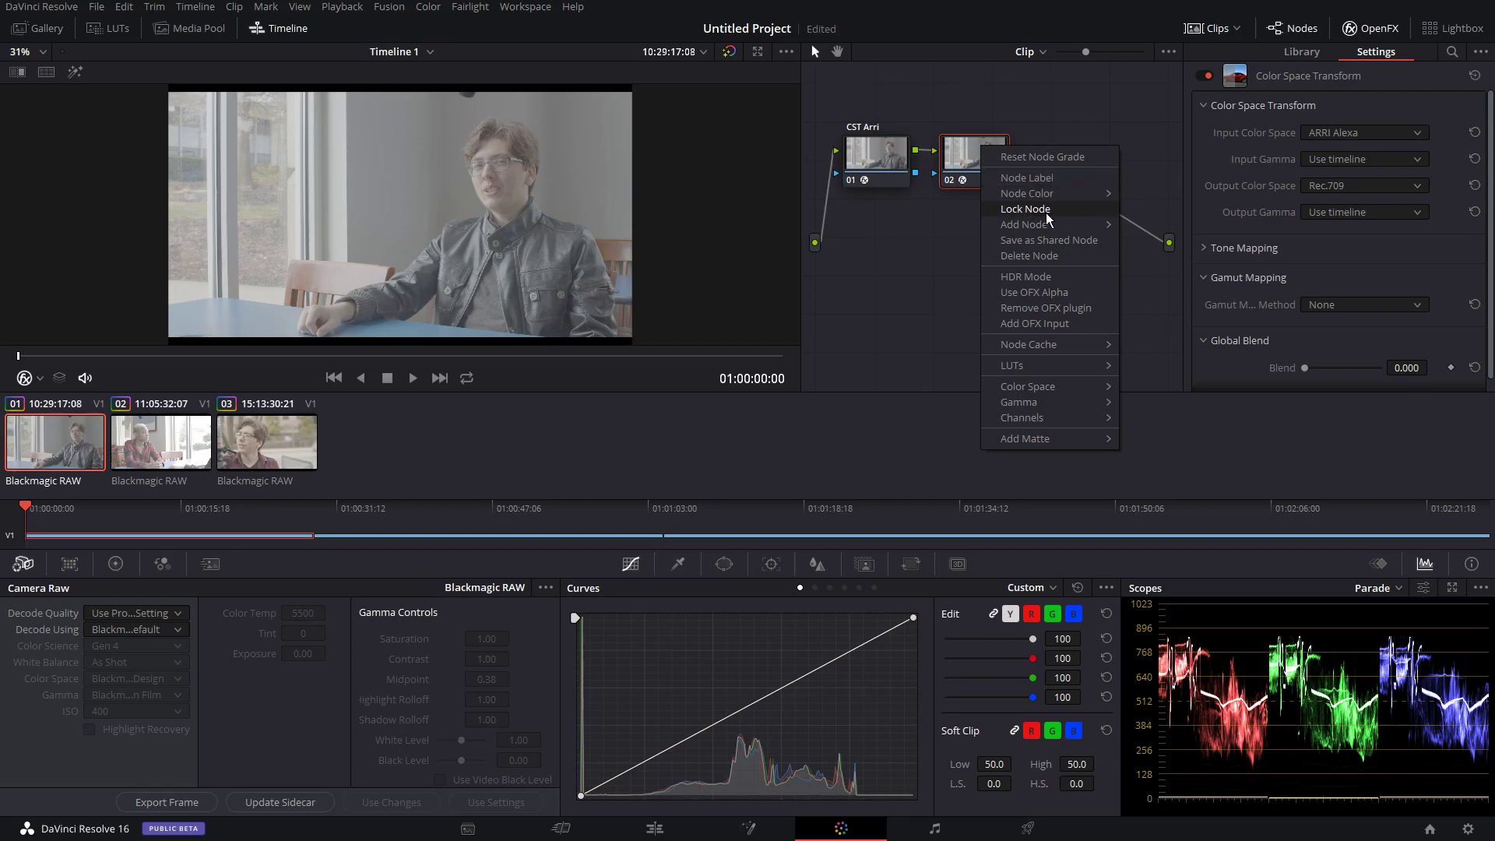
{"action": "mouse_move", "coordinate": [1067, 226]}
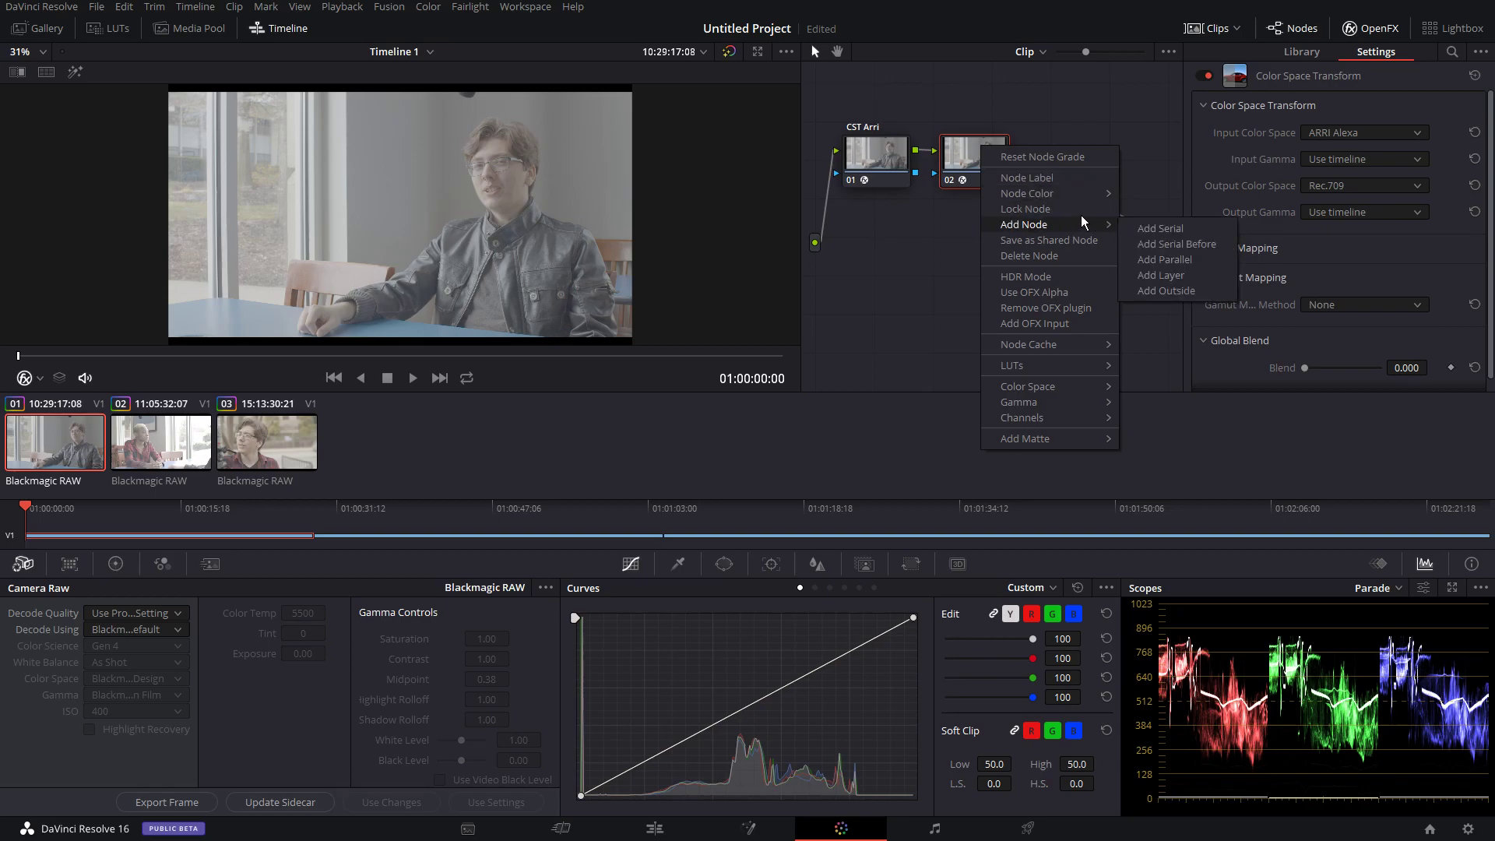
{"action": "left_click", "coordinate": [1037, 177]}
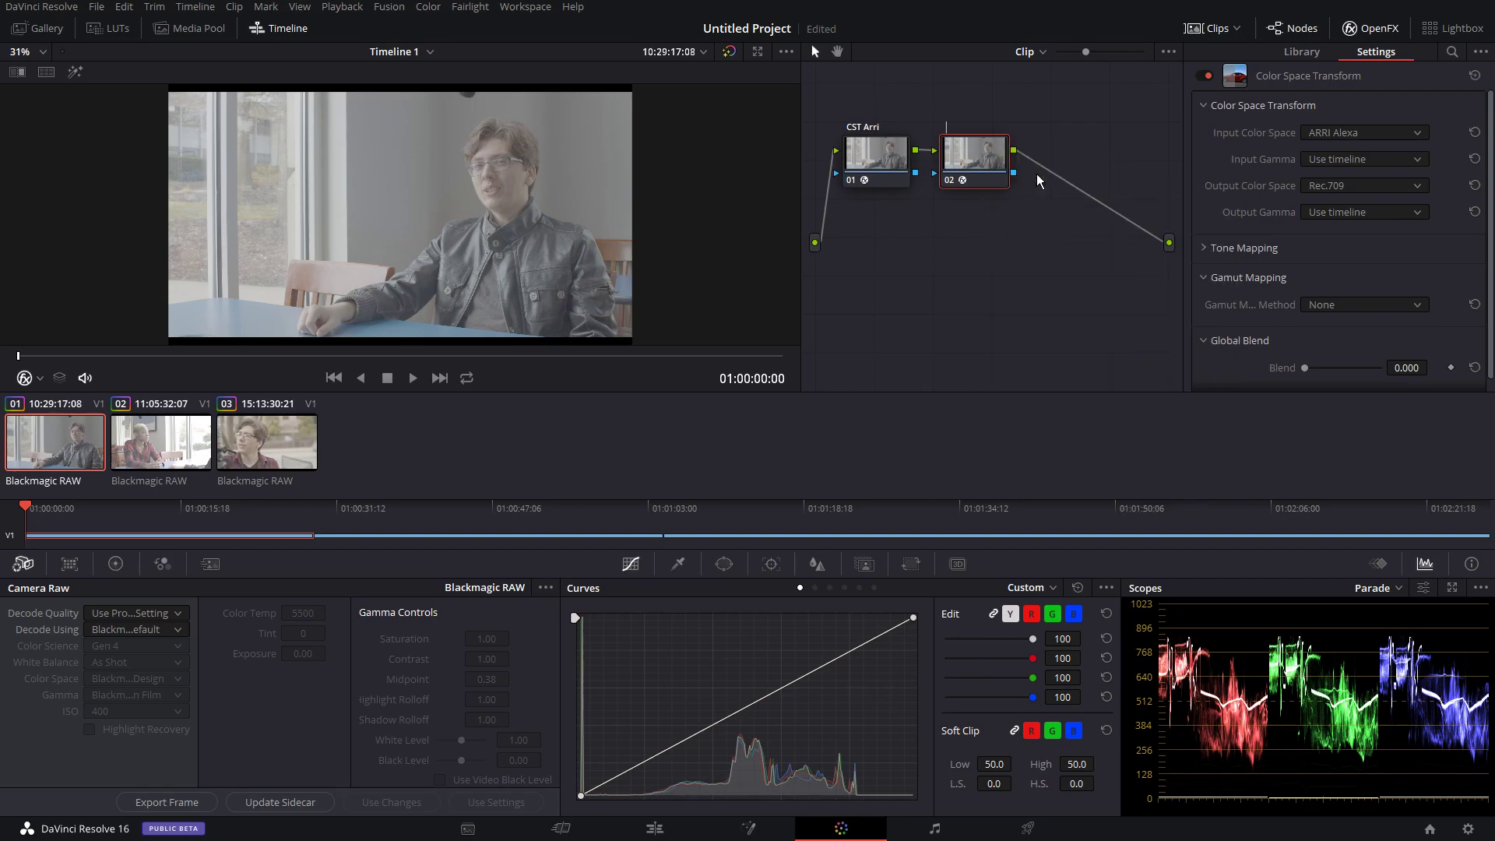
{"action": "type", "text": "CST Sat"}
{"action": "key", "text": "Return"}
Add a serial node after CST Sat
{"action": "right_click", "coordinate": [984, 144]}
{"action": "mouse_move", "coordinate": [1036, 224]}
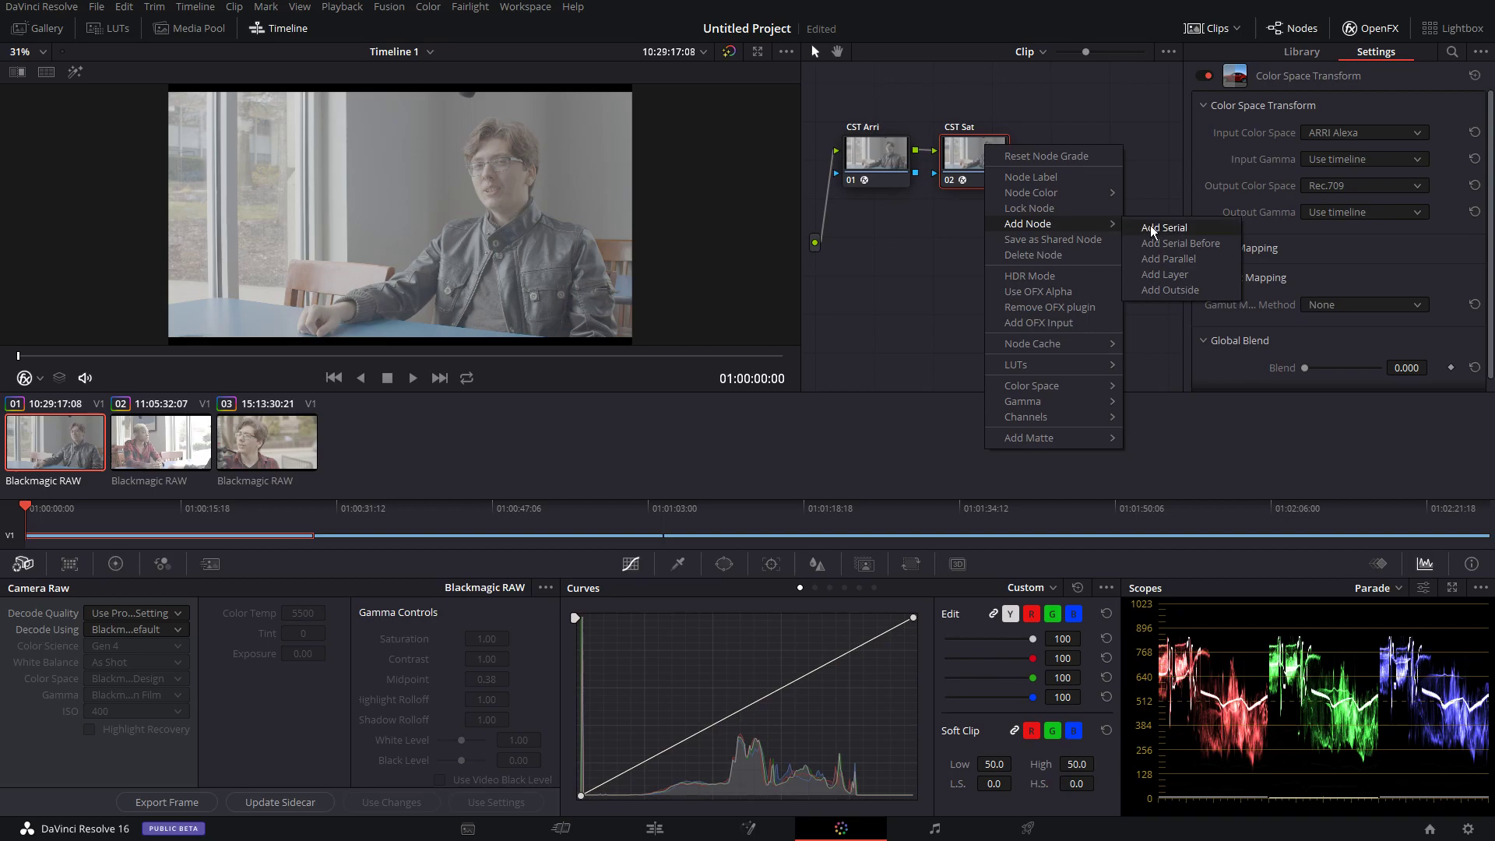
{"action": "left_click", "coordinate": [1152, 229]}
Apply the Rec709 Kodak 2383 D65 film look 3D LUT to node 03
{"action": "right_click", "coordinate": [1069, 160]}
{"action": "mouse_move", "coordinate": [1166, 331]}
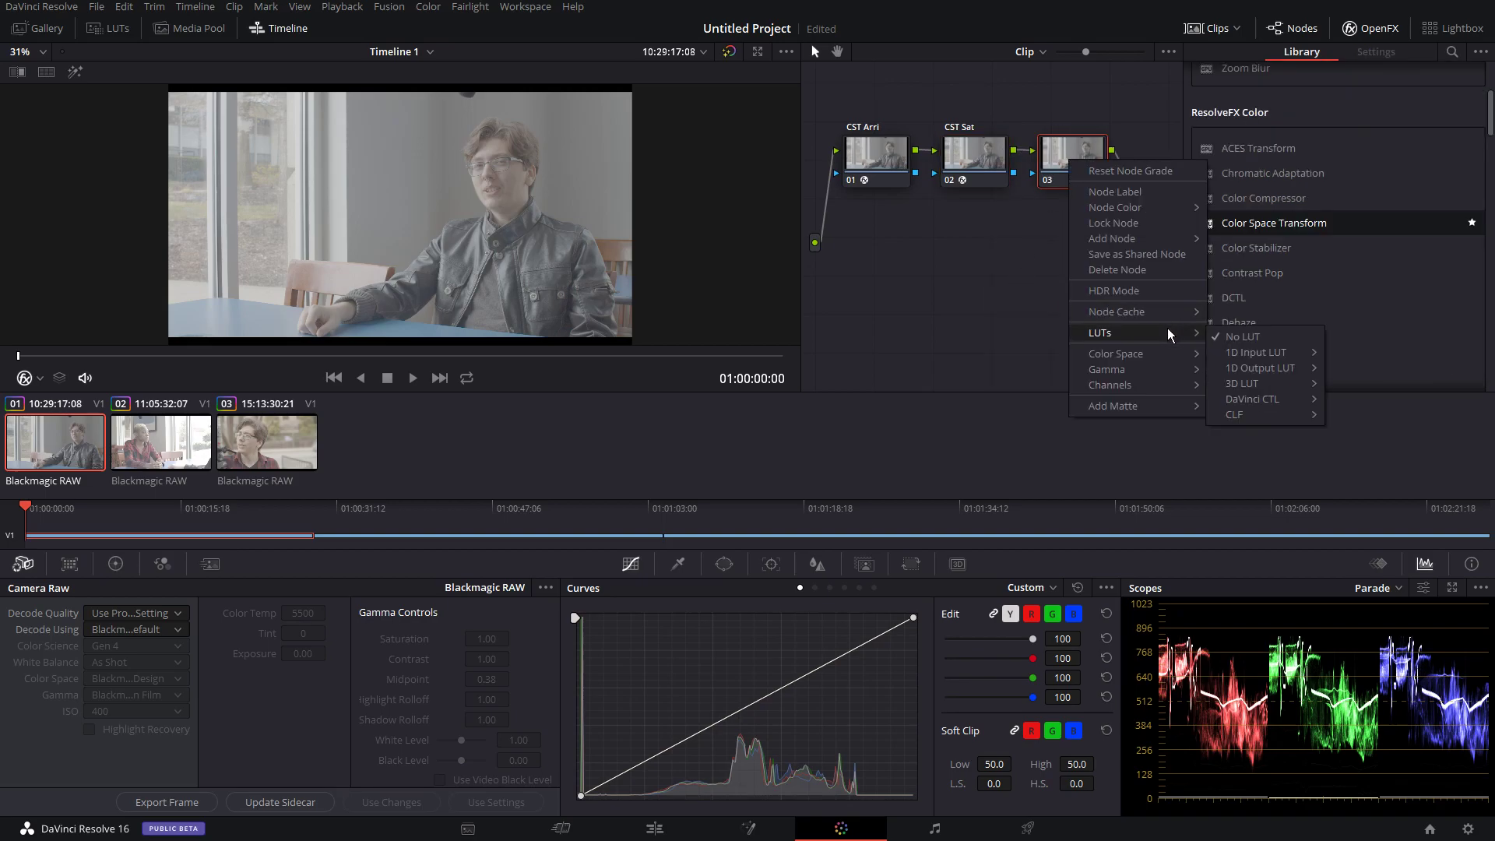
{"action": "mouse_move", "coordinate": [1238, 387]}
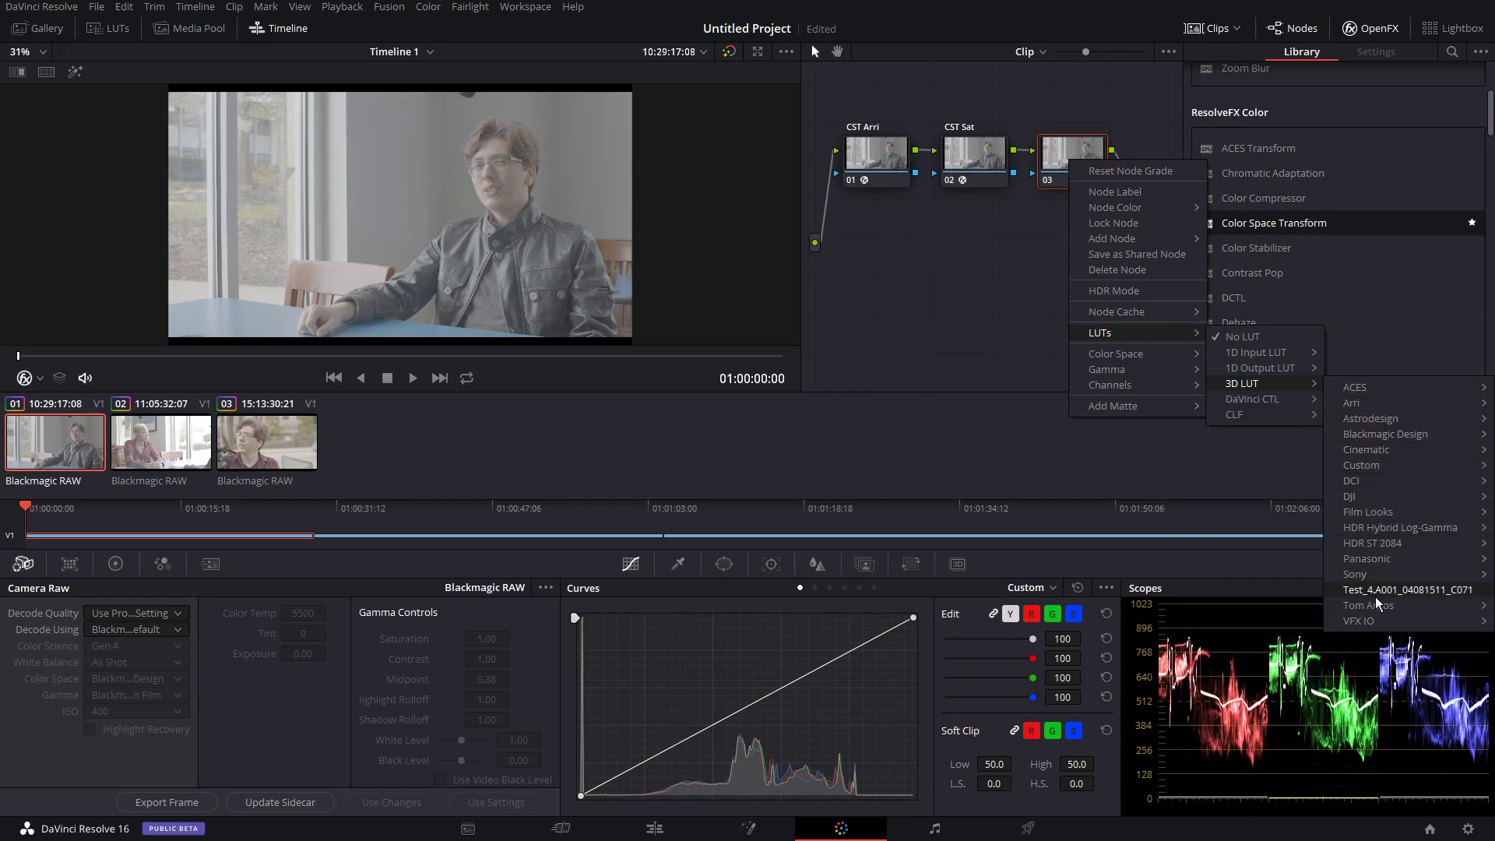
{"action": "mouse_move", "coordinate": [1370, 514]}
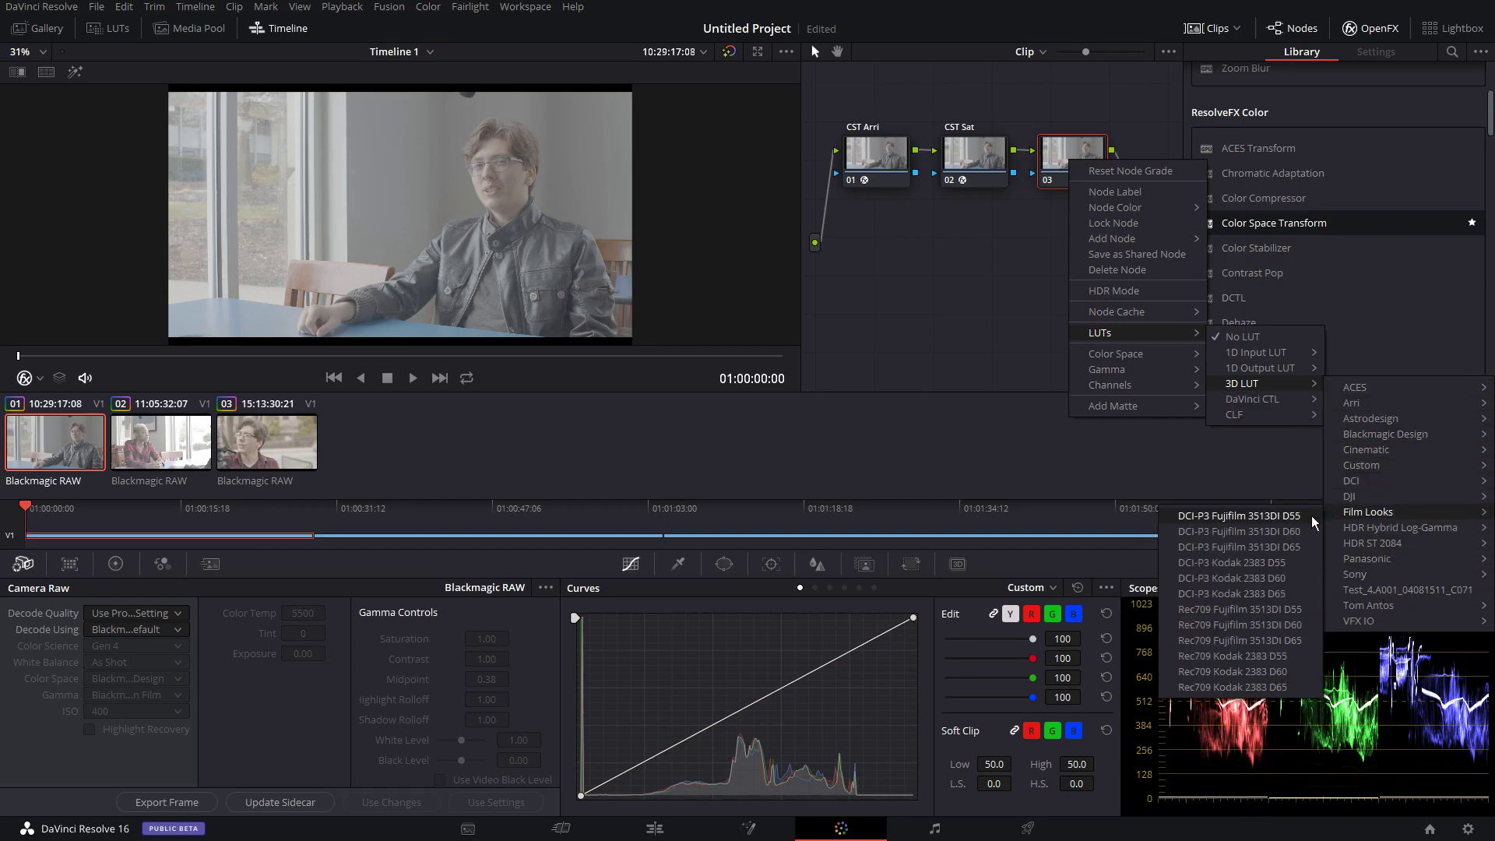
{"action": "left_click", "coordinate": [1239, 688]}
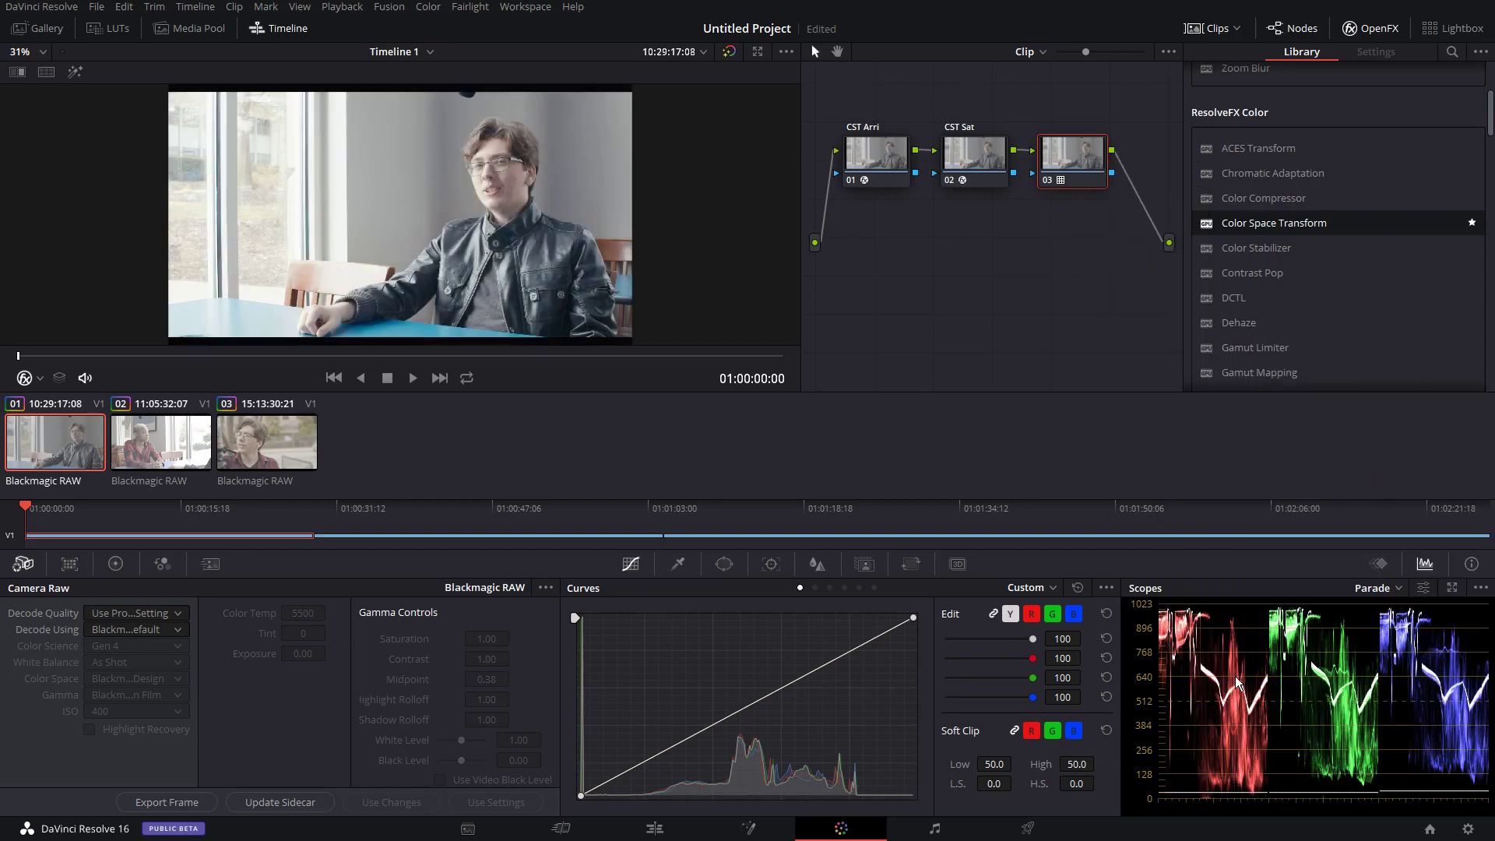
{"action": "scroll", "coordinate": [447, 222], "scroll_direction": "up", "scroll_amount": 1}
{"action": "scroll", "coordinate": [489, 170], "scroll_direction": "down", "scroll_amount": 2}
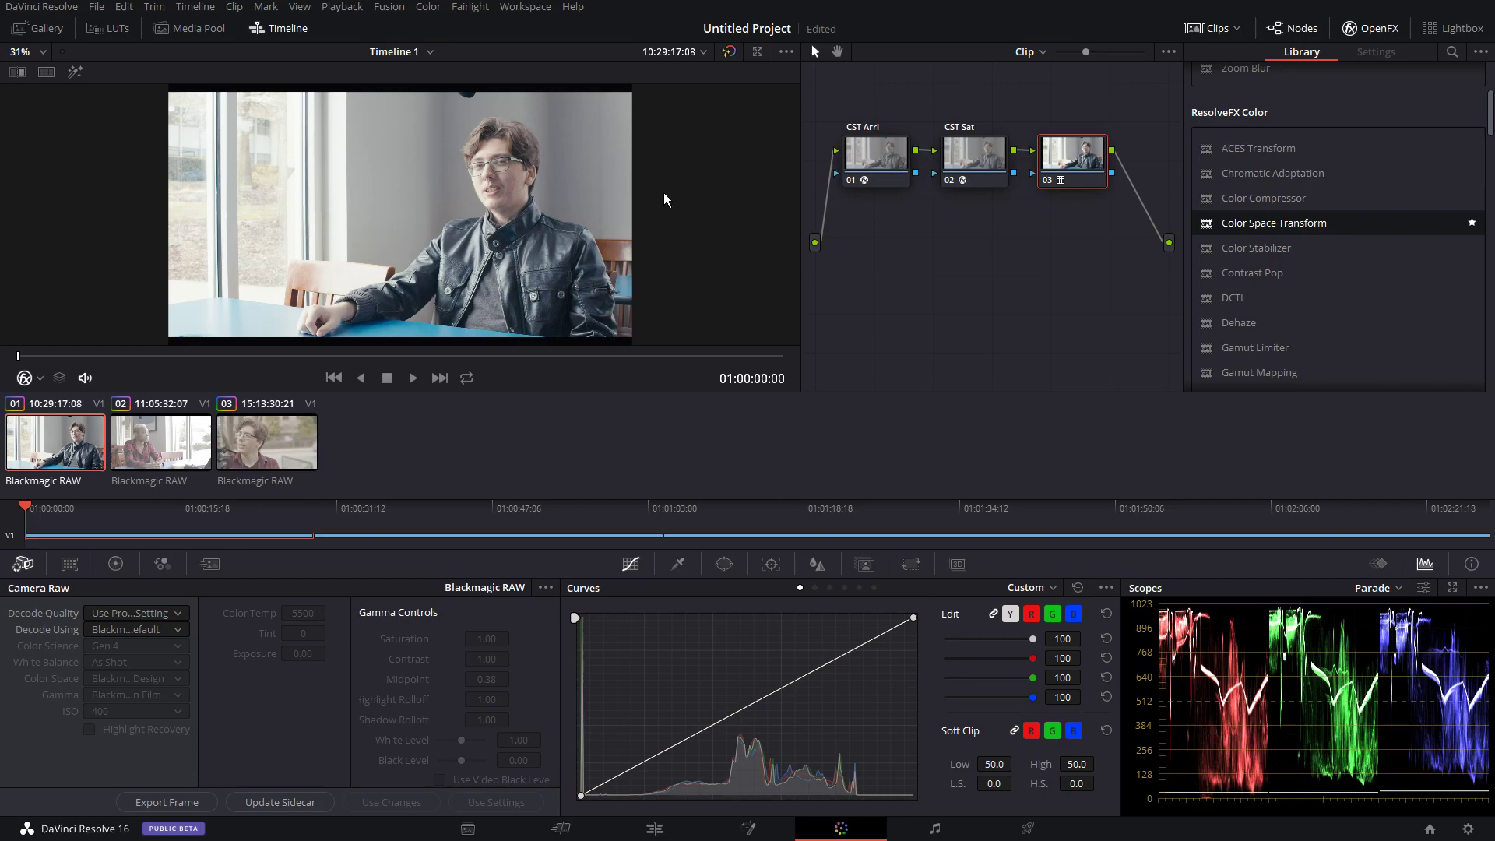
Label node 03 "Film Emu LUT"
{"action": "right_click", "coordinate": [1070, 145]}
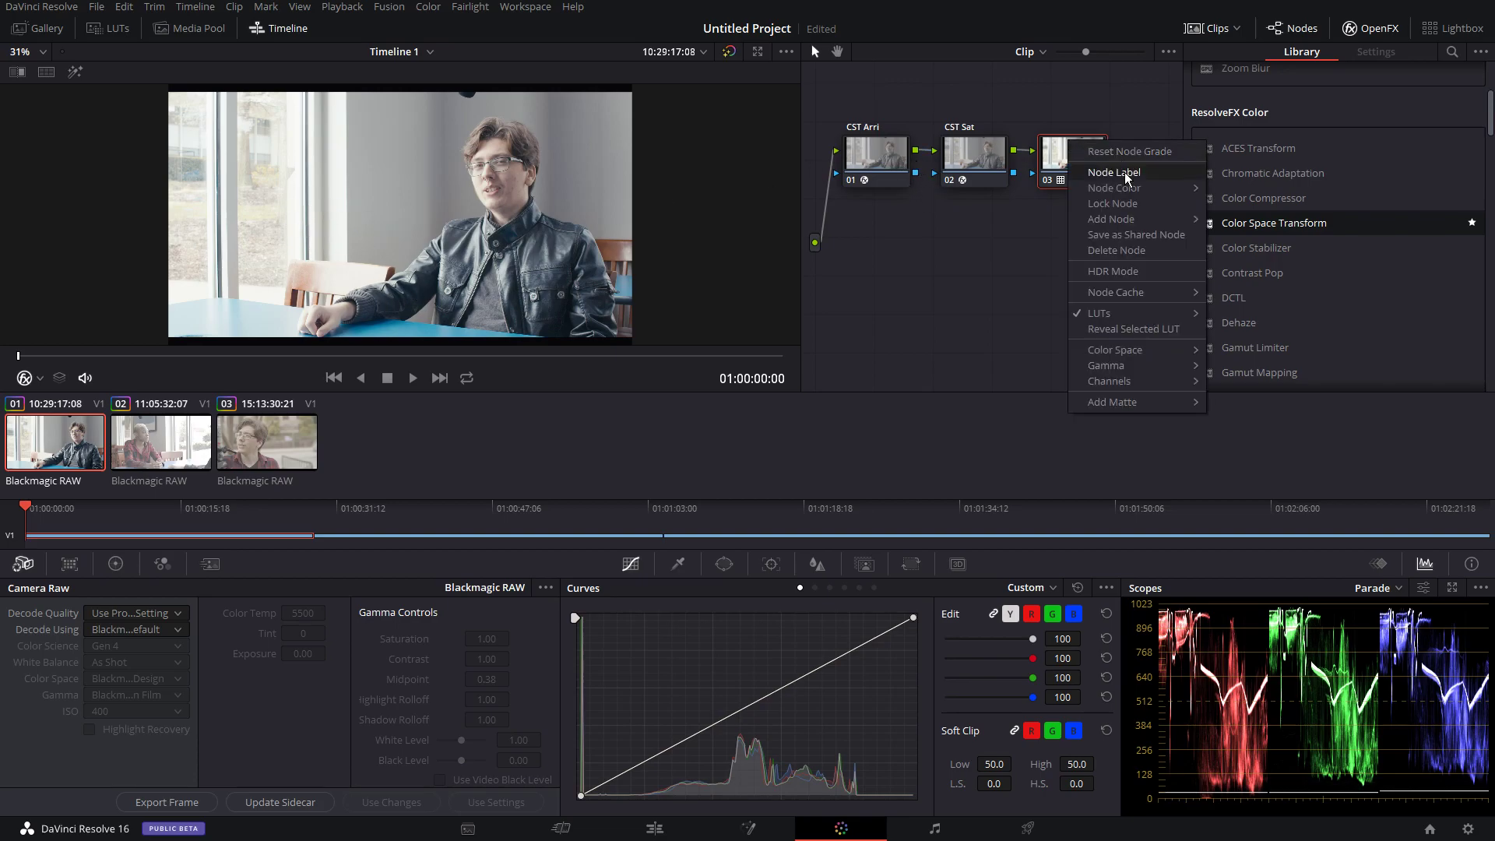
{"action": "left_click", "coordinate": [1111, 176]}
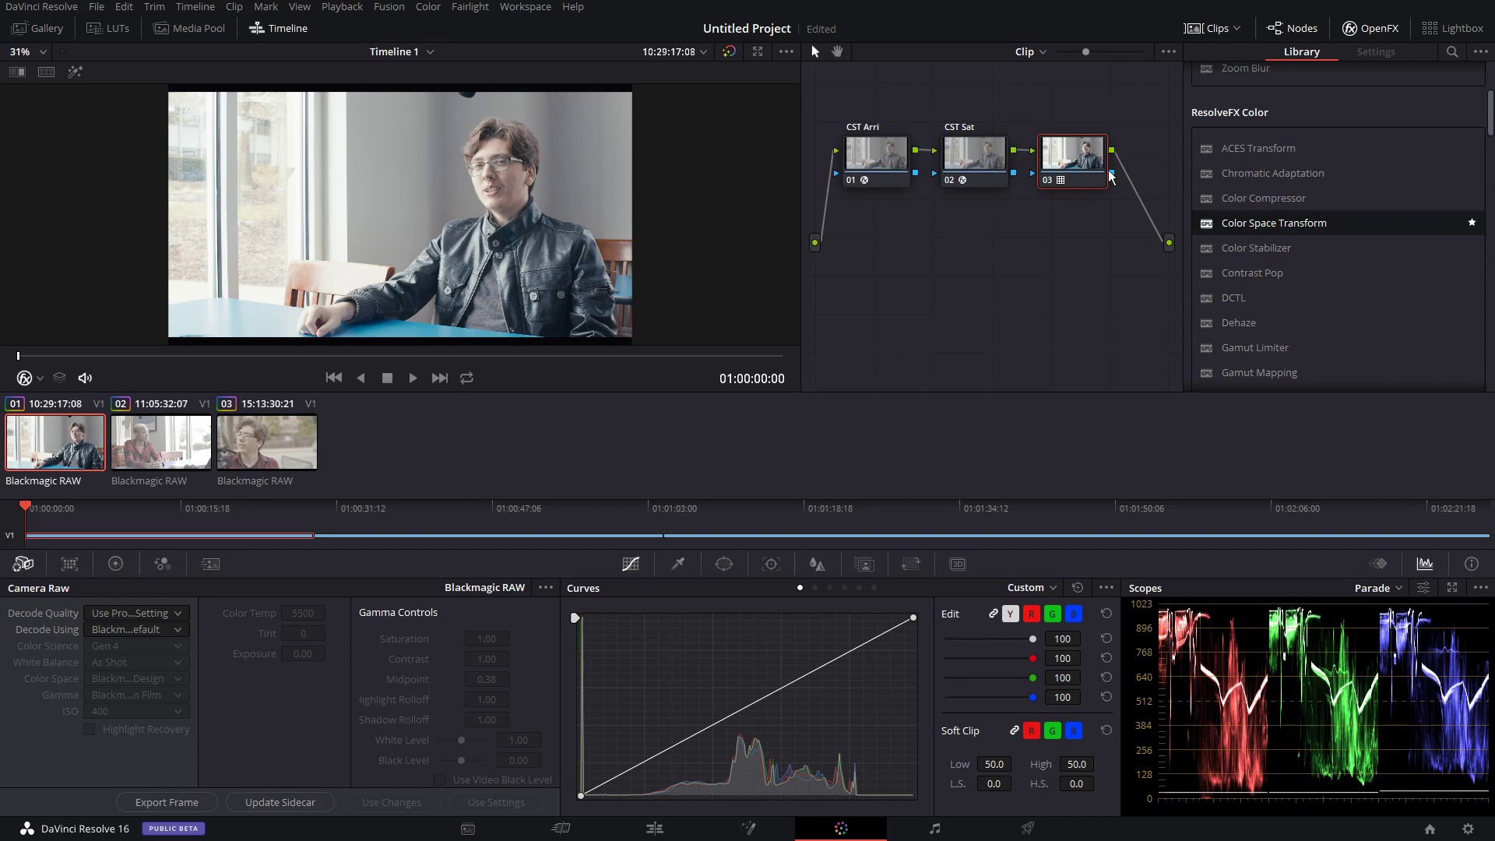
{"action": "type", "text": "Film Emu LUT"}
{"action": "key", "text": "Return"}
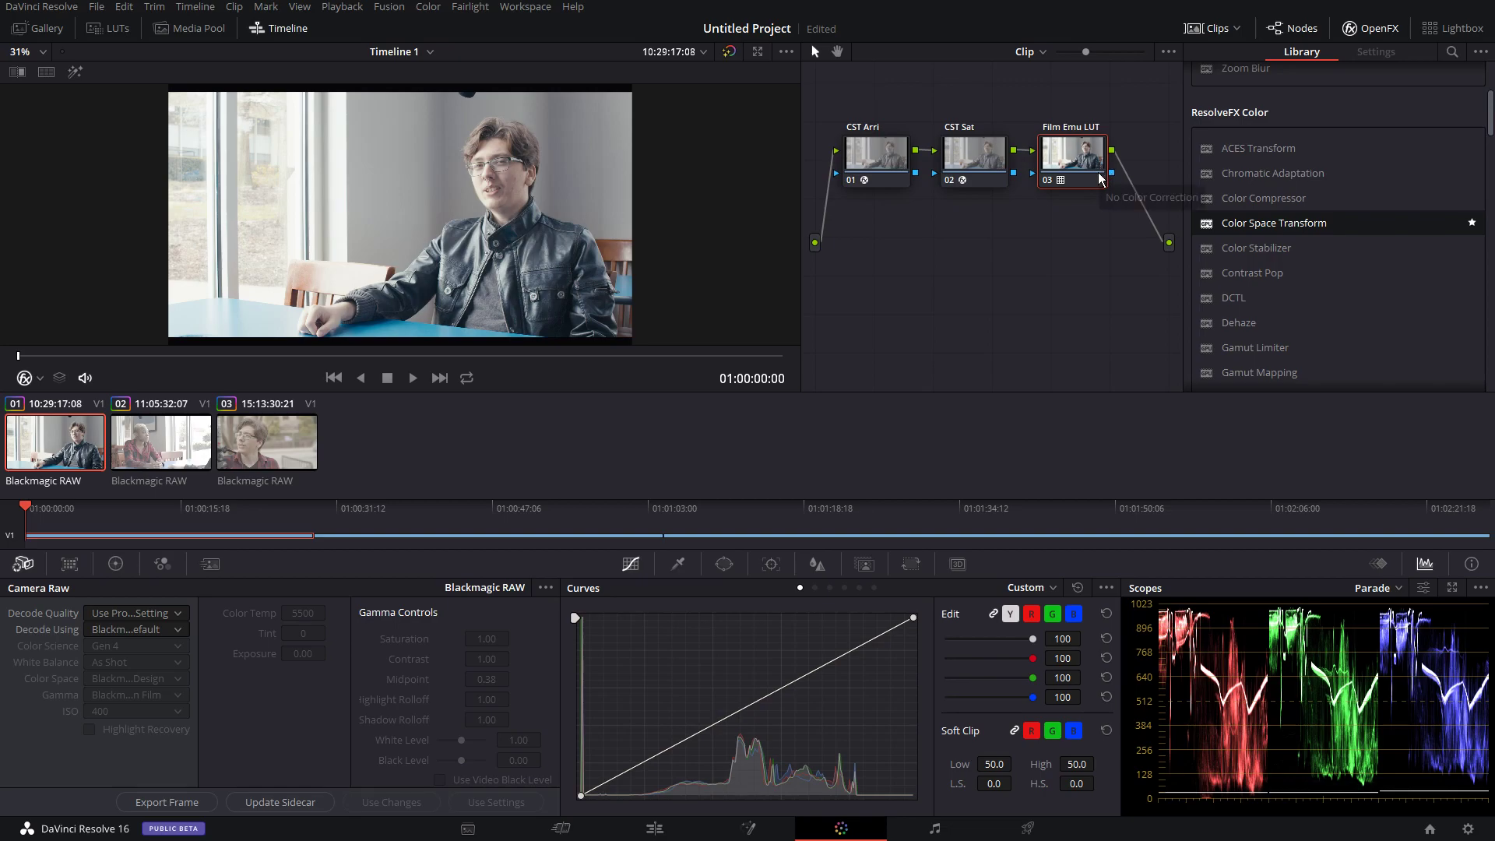
Set the first clip's RAW decoding to Clip and enable Highlight Recovery
{"action": "left_click", "coordinate": [896, 160]}
{"action": "left_click", "coordinate": [134, 633]}
{"action": "left_click", "coordinate": [115, 699]}
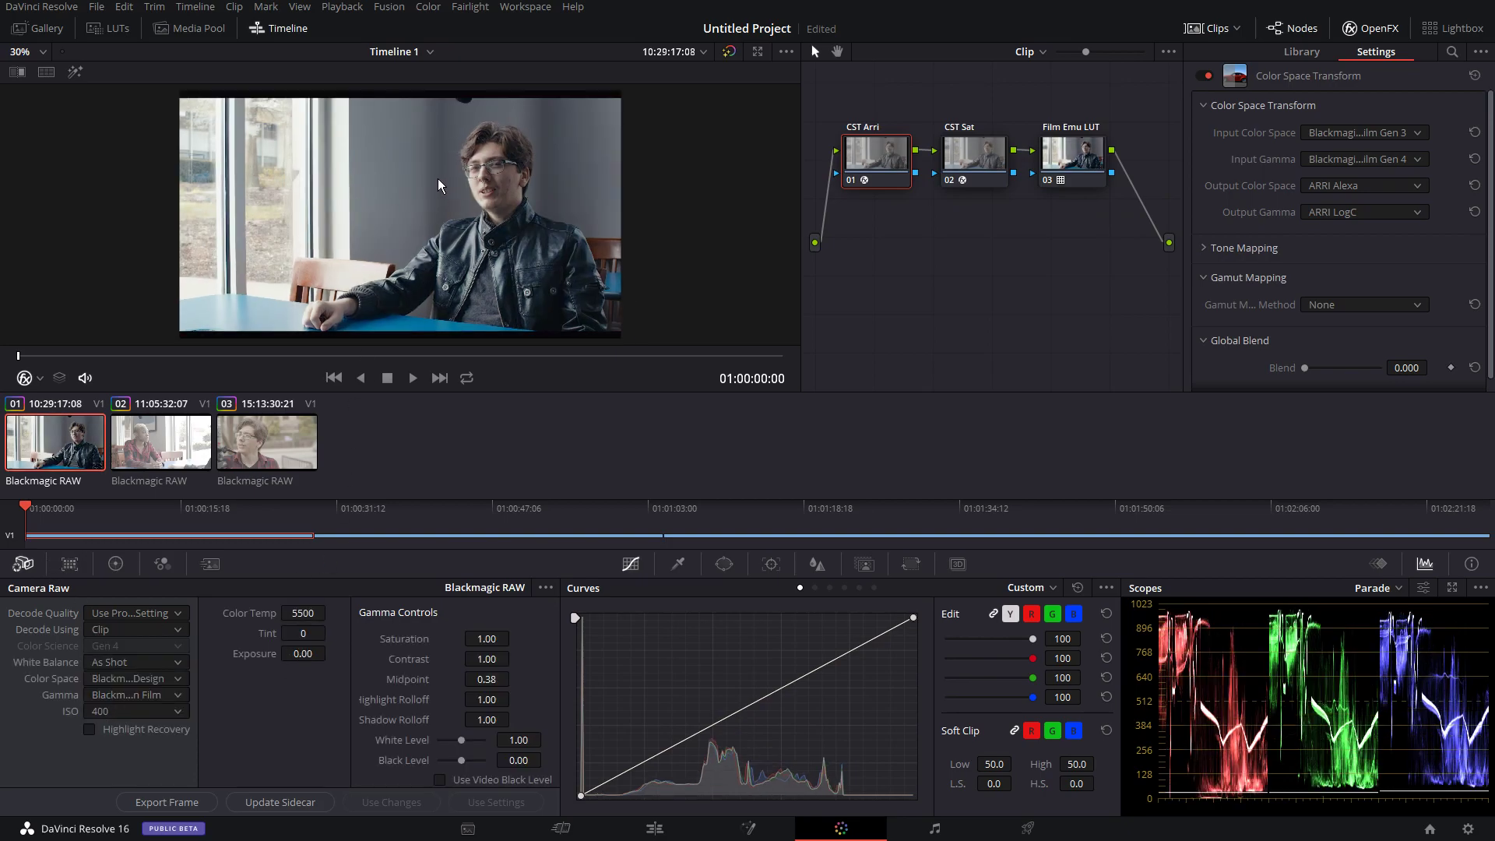
{"action": "scroll", "coordinate": [438, 179], "scroll_direction": "up", "scroll_amount": 2}
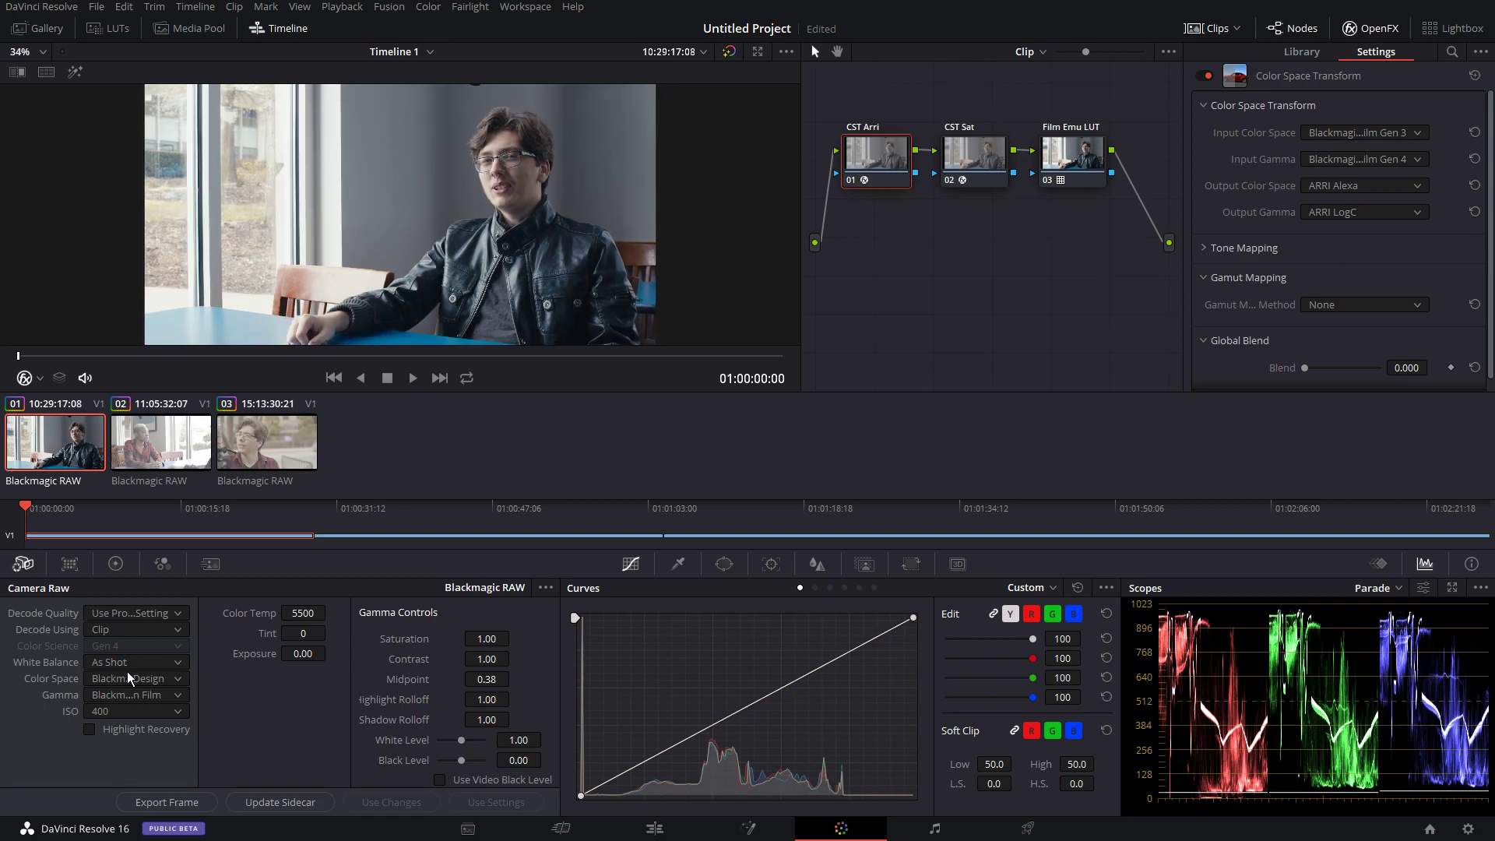
{"action": "scroll", "coordinate": [492, 222], "scroll_direction": "down", "scroll_amount": 1}
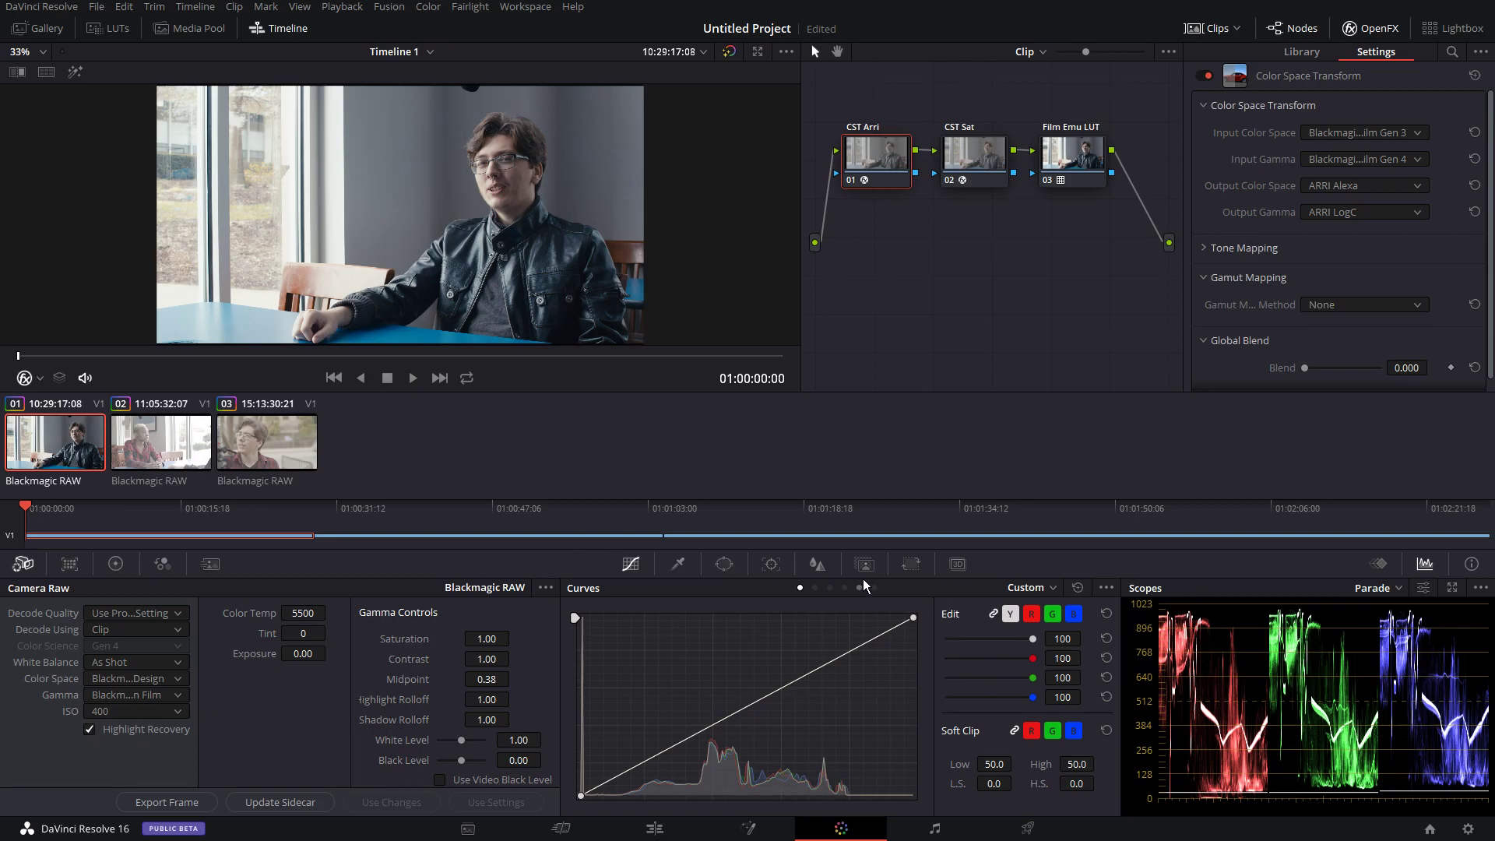
Lower the first clip's Camera Raw exposure to -0.85
{"action": "left_click_drag", "start_coordinate": [308, 654], "coordinate": [292, 654]}
{"action": "scroll", "coordinate": [503, 232], "scroll_direction": "up", "scroll_amount": 5}
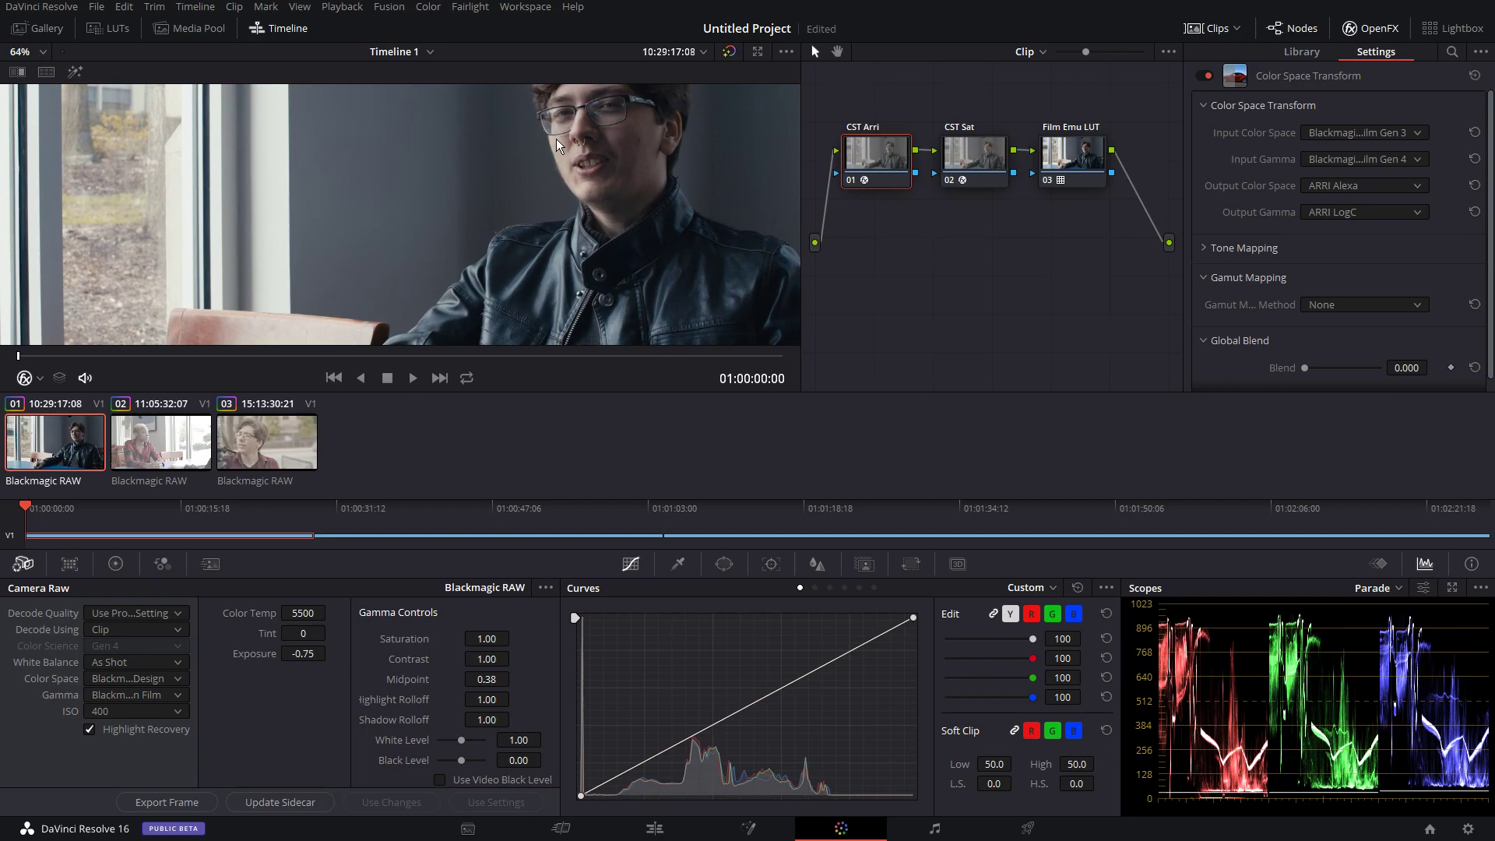
{"action": "left_click_drag", "start_coordinate": [308, 658], "coordinate": [330, 651]}
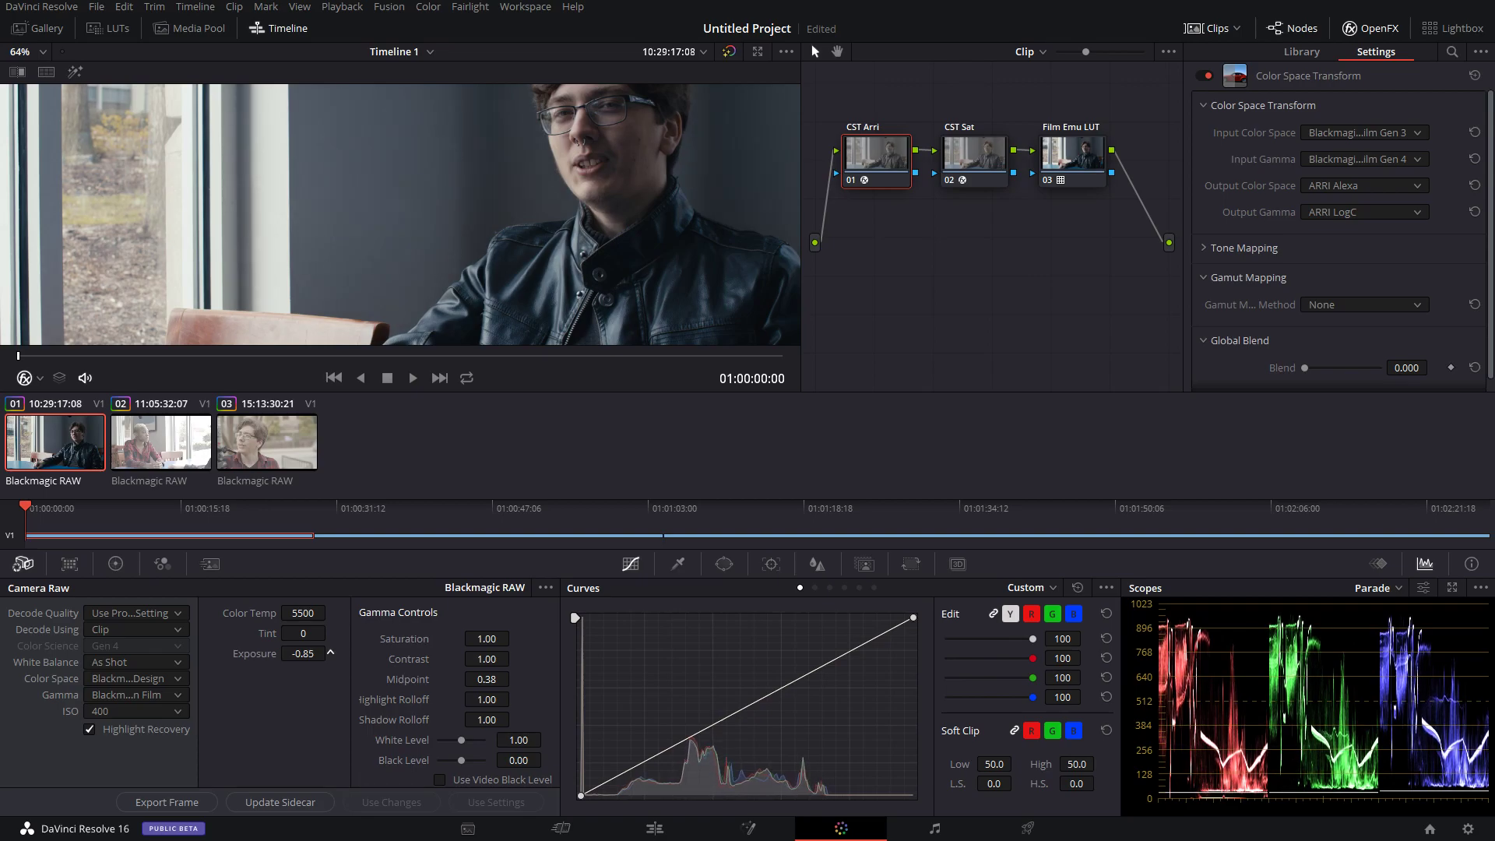
{"action": "scroll", "coordinate": [414, 233], "scroll_direction": "down", "scroll_amount": 5}
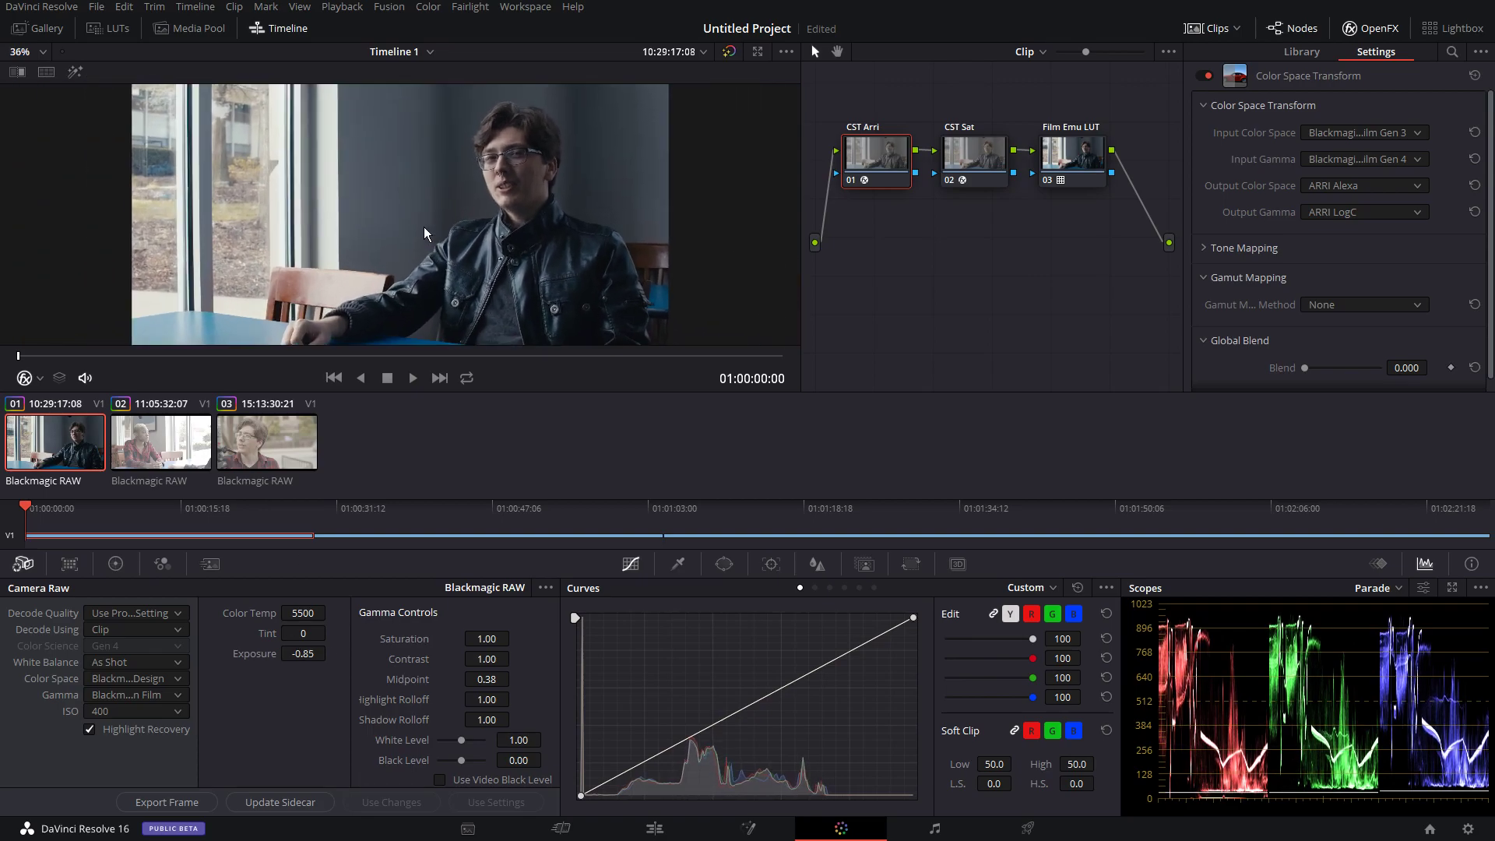
{"action": "scroll", "coordinate": [424, 226], "scroll_direction": "up", "scroll_amount": 1}
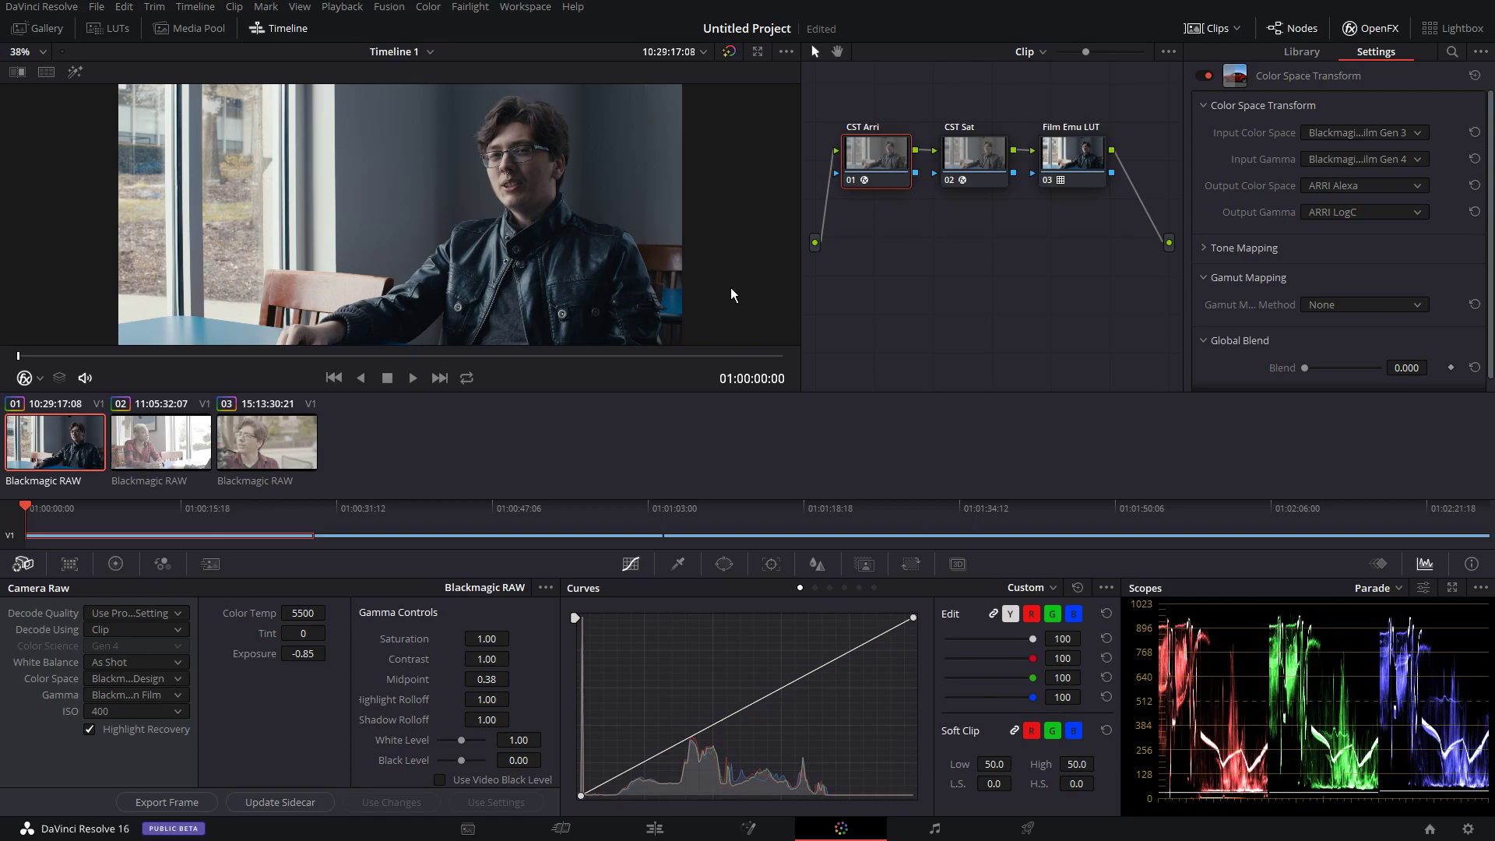
{"action": "scroll", "coordinate": [528, 166], "scroll_direction": "down", "scroll_amount": 3}
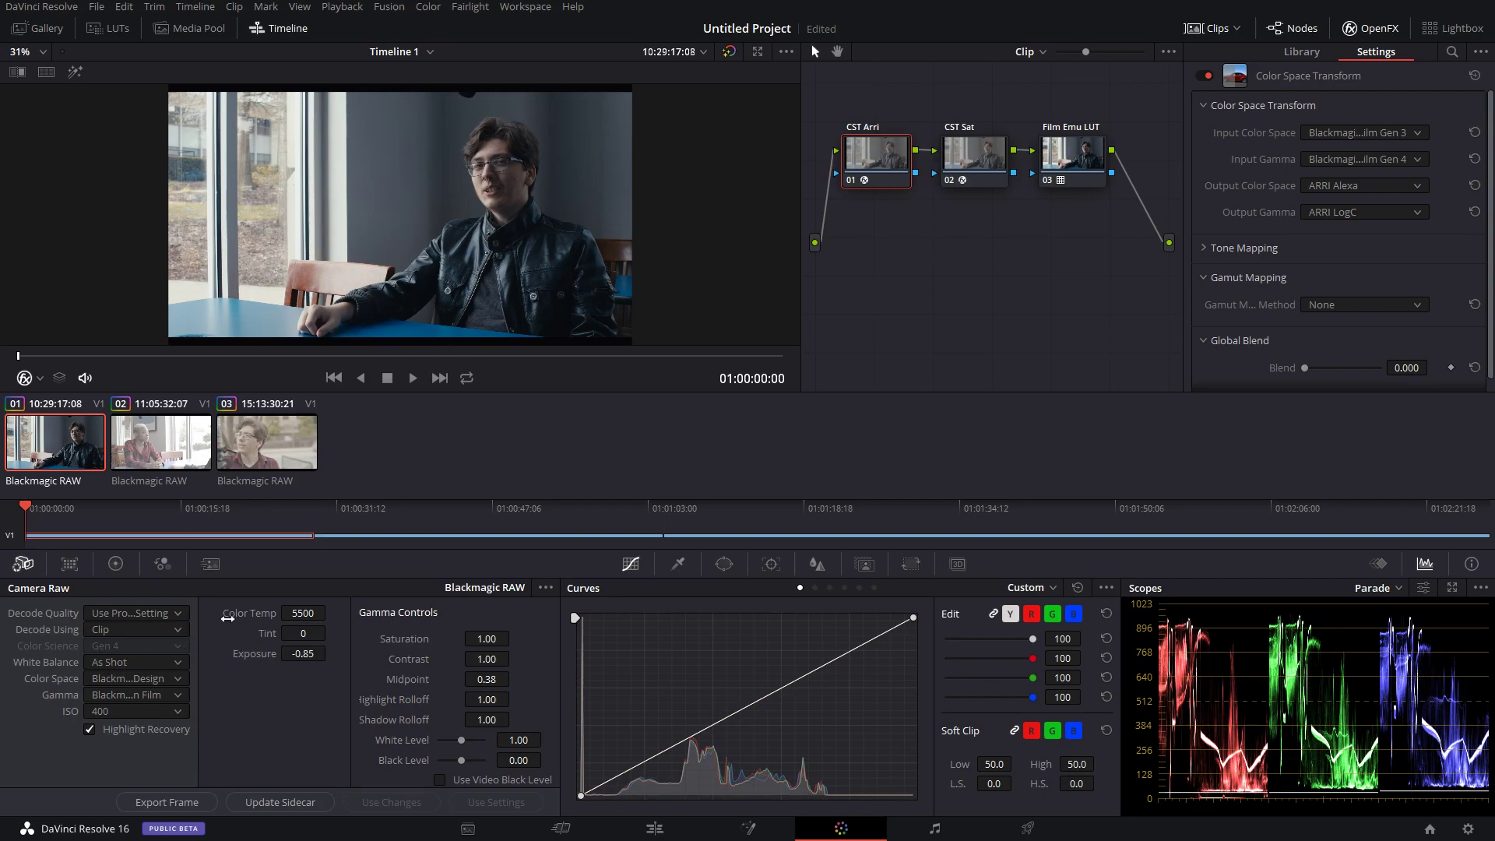
Set the first clip's Camera Raw color space to Rec.709
{"action": "left_click", "coordinate": [142, 676]}
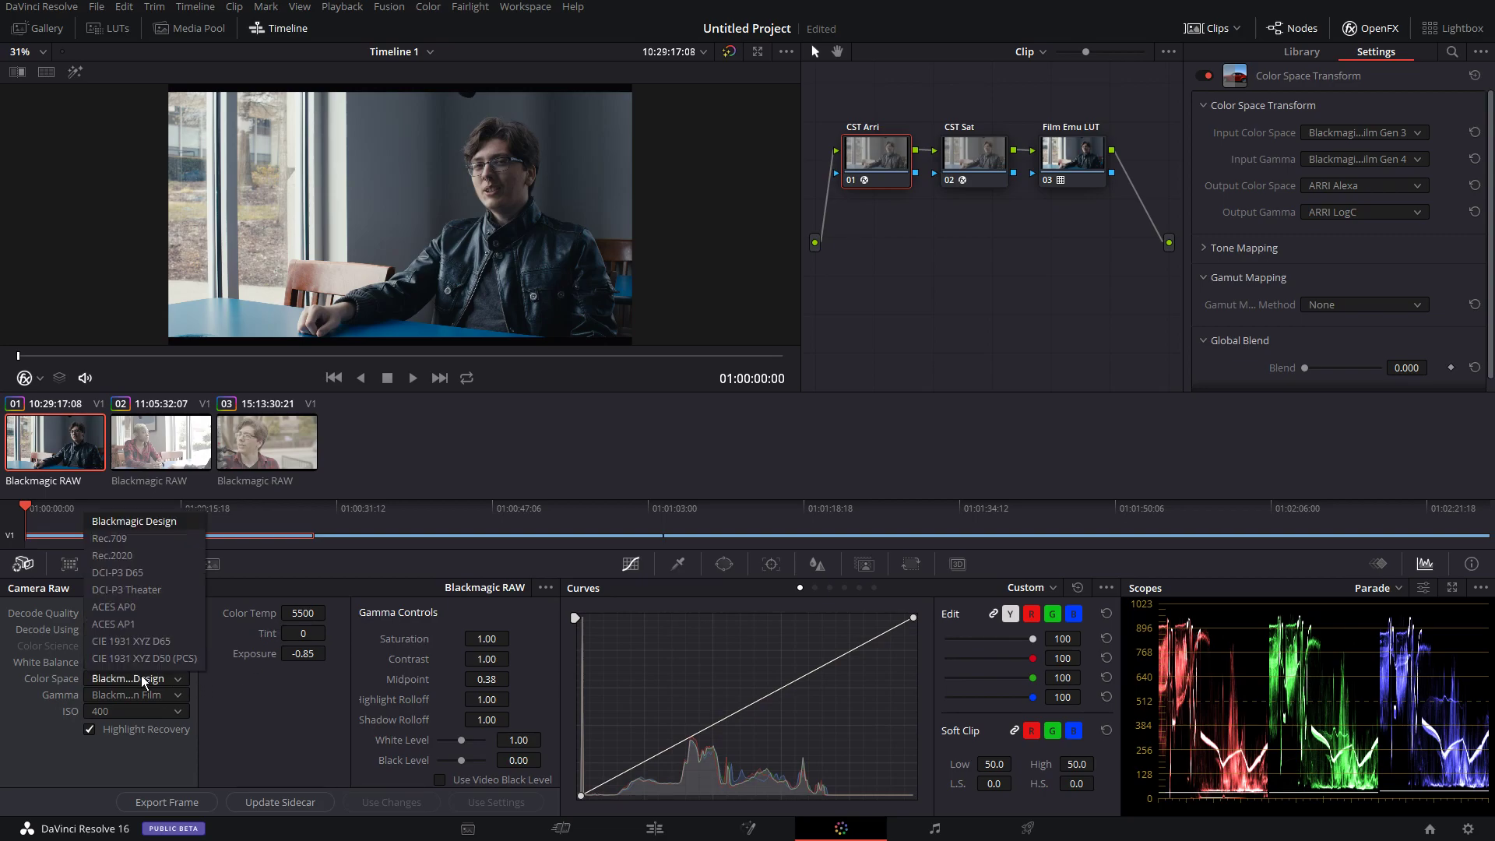
{"action": "left_click", "coordinate": [104, 539]}
{"action": "scroll", "coordinate": [526, 266], "scroll_direction": "up", "scroll_amount": 1}
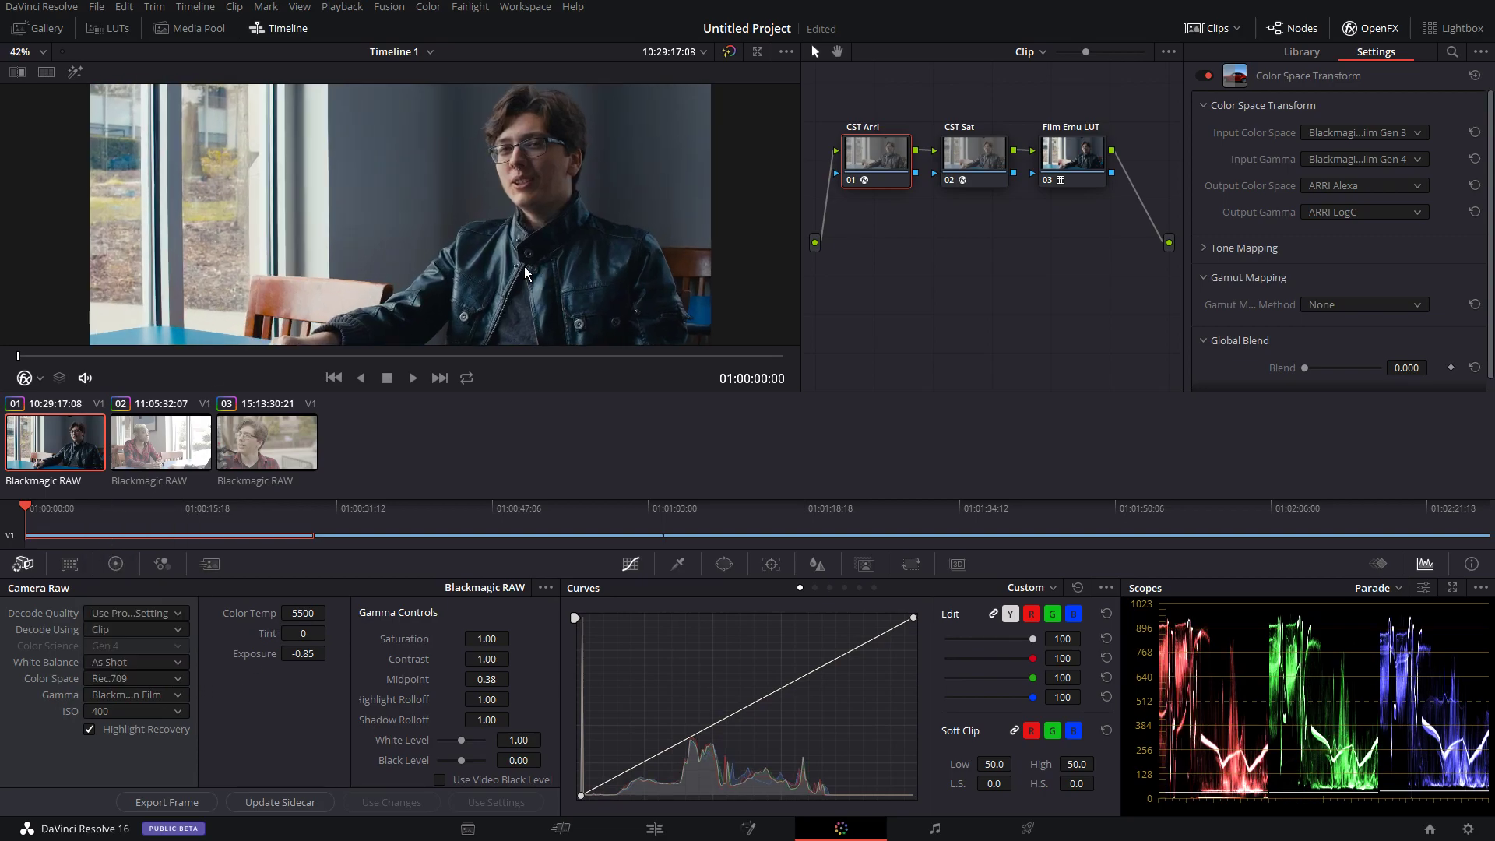
{"action": "scroll", "coordinate": [516, 188], "scroll_direction": "down", "scroll_amount": 1}
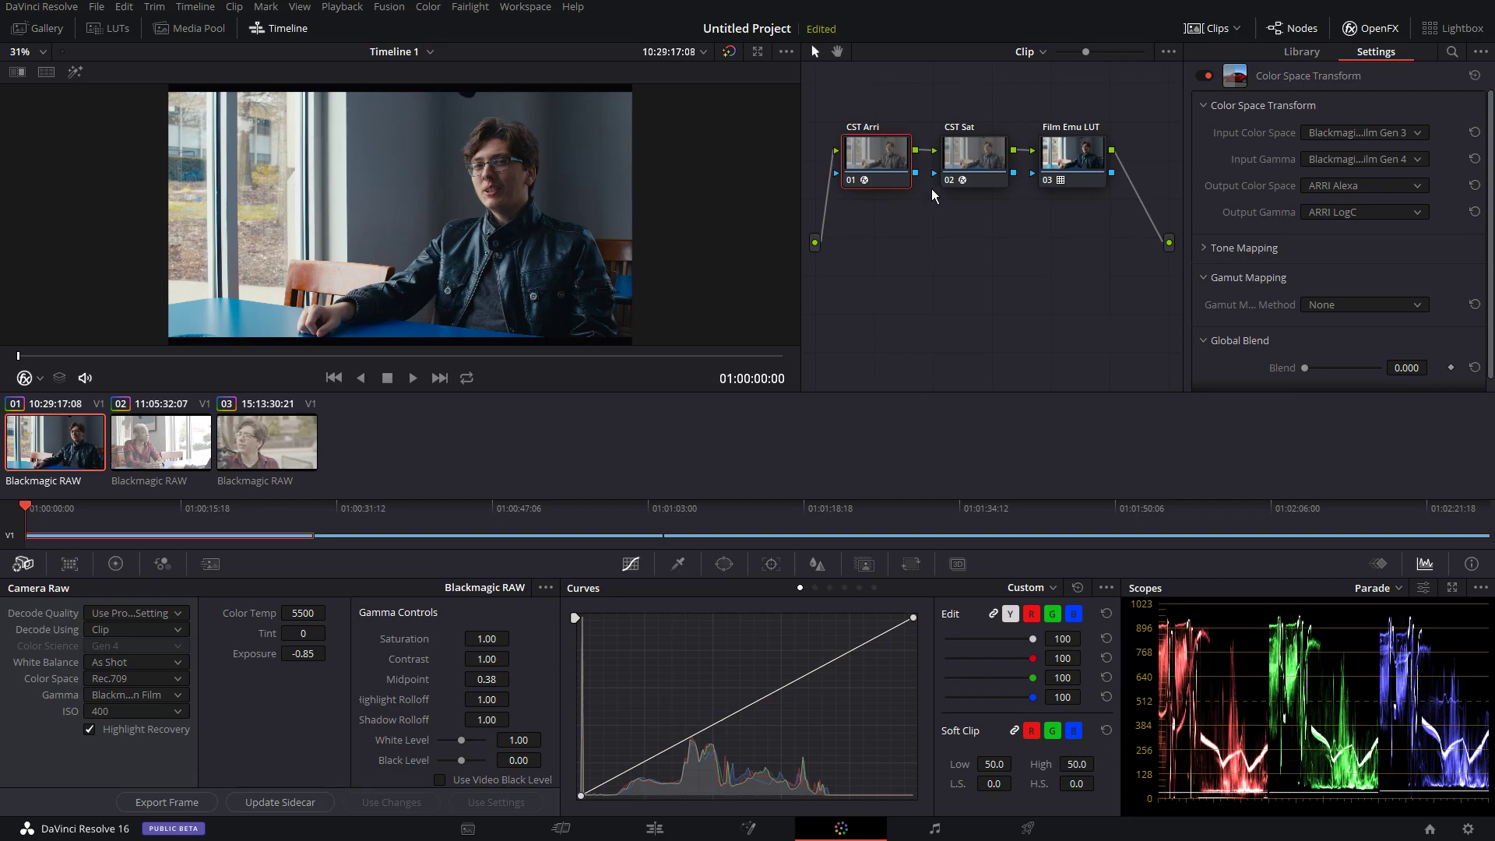
Review the Color Space Transform settings of the CST Arri and CST Sat nodes, and inspect the Film Emu LUT node
{"action": "left_click", "coordinate": [986, 166]}
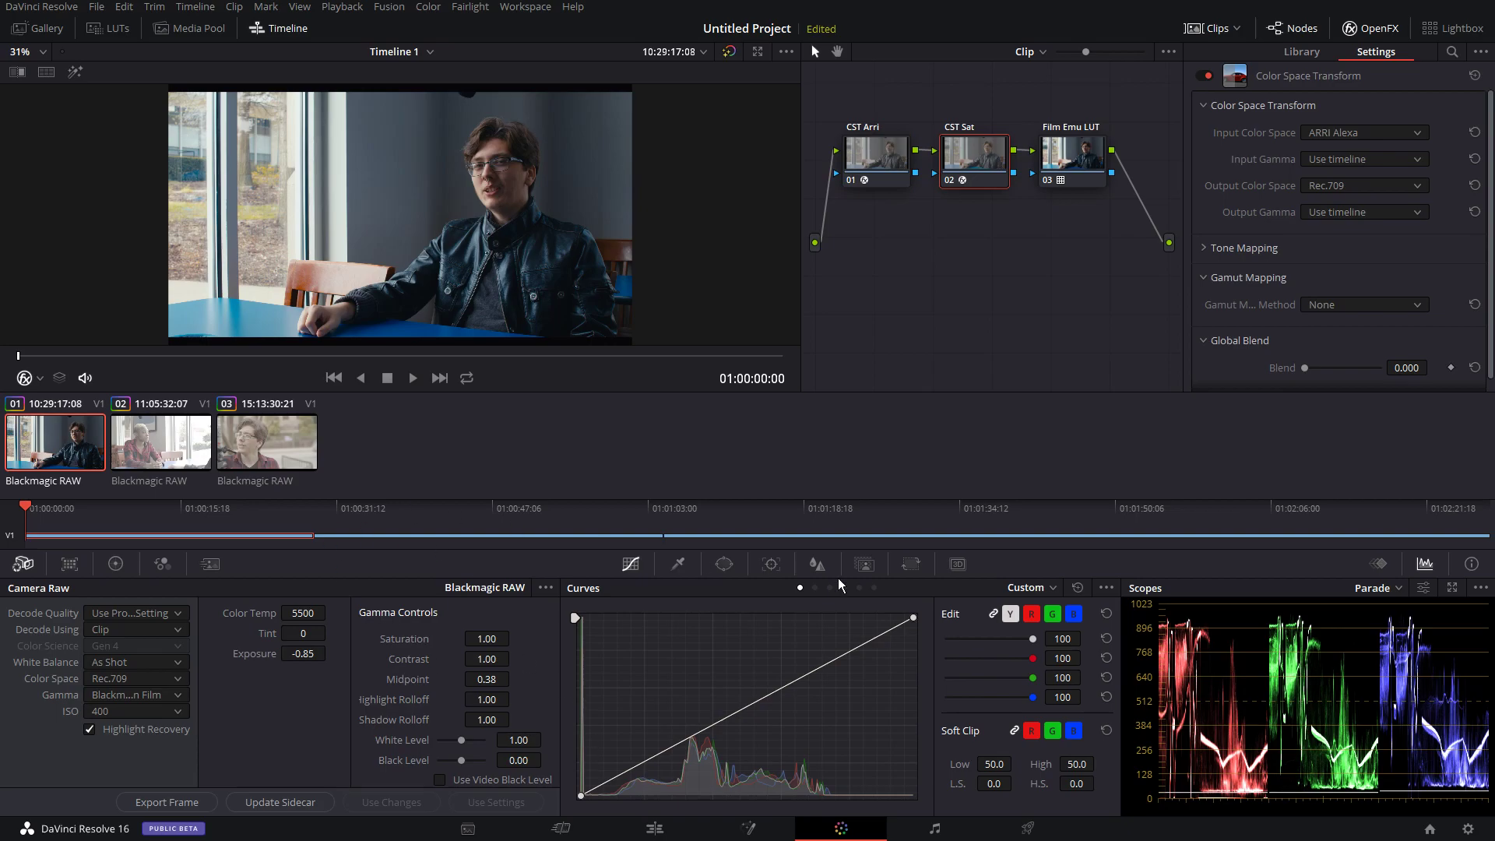
{"action": "left_click", "coordinate": [900, 155]}
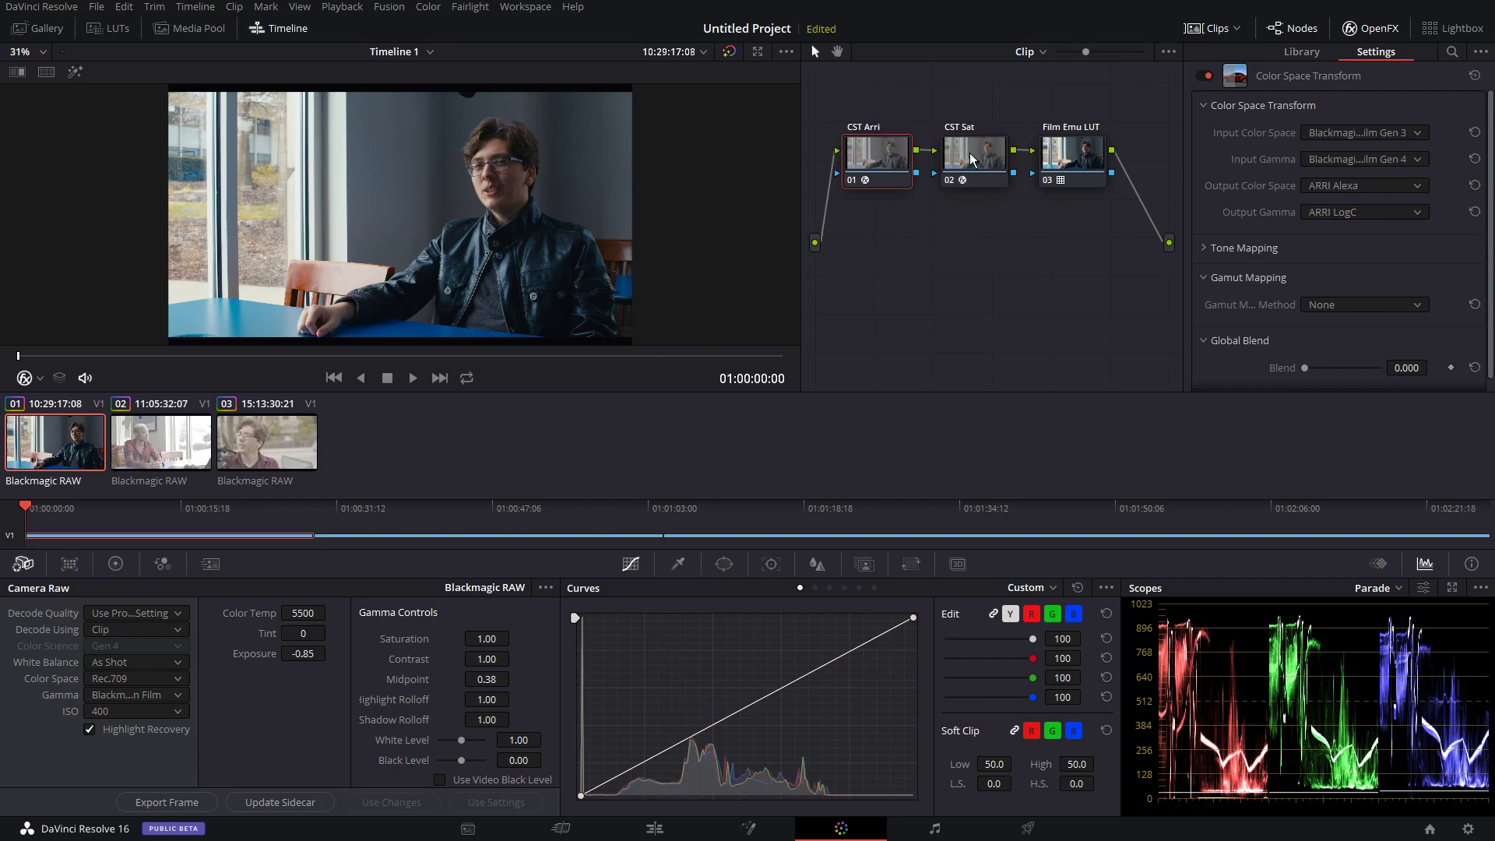
{"action": "left_click", "coordinate": [971, 159]}
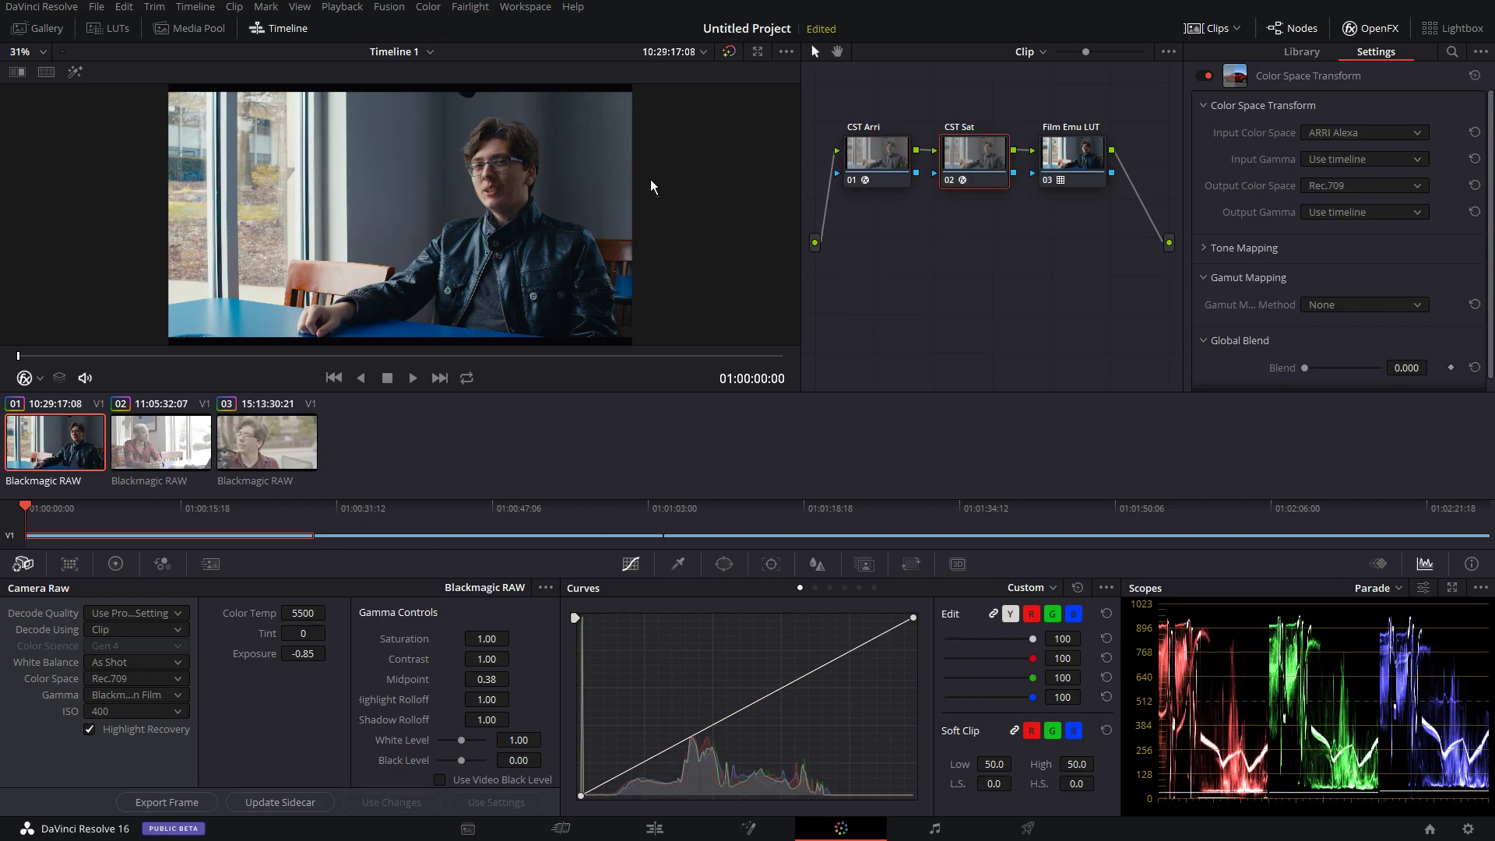
{"action": "scroll", "coordinate": [550, 259], "scroll_direction": "up", "scroll_amount": 4}
{"action": "scroll", "coordinate": [550, 258], "scroll_direction": "down", "scroll_amount": 4}
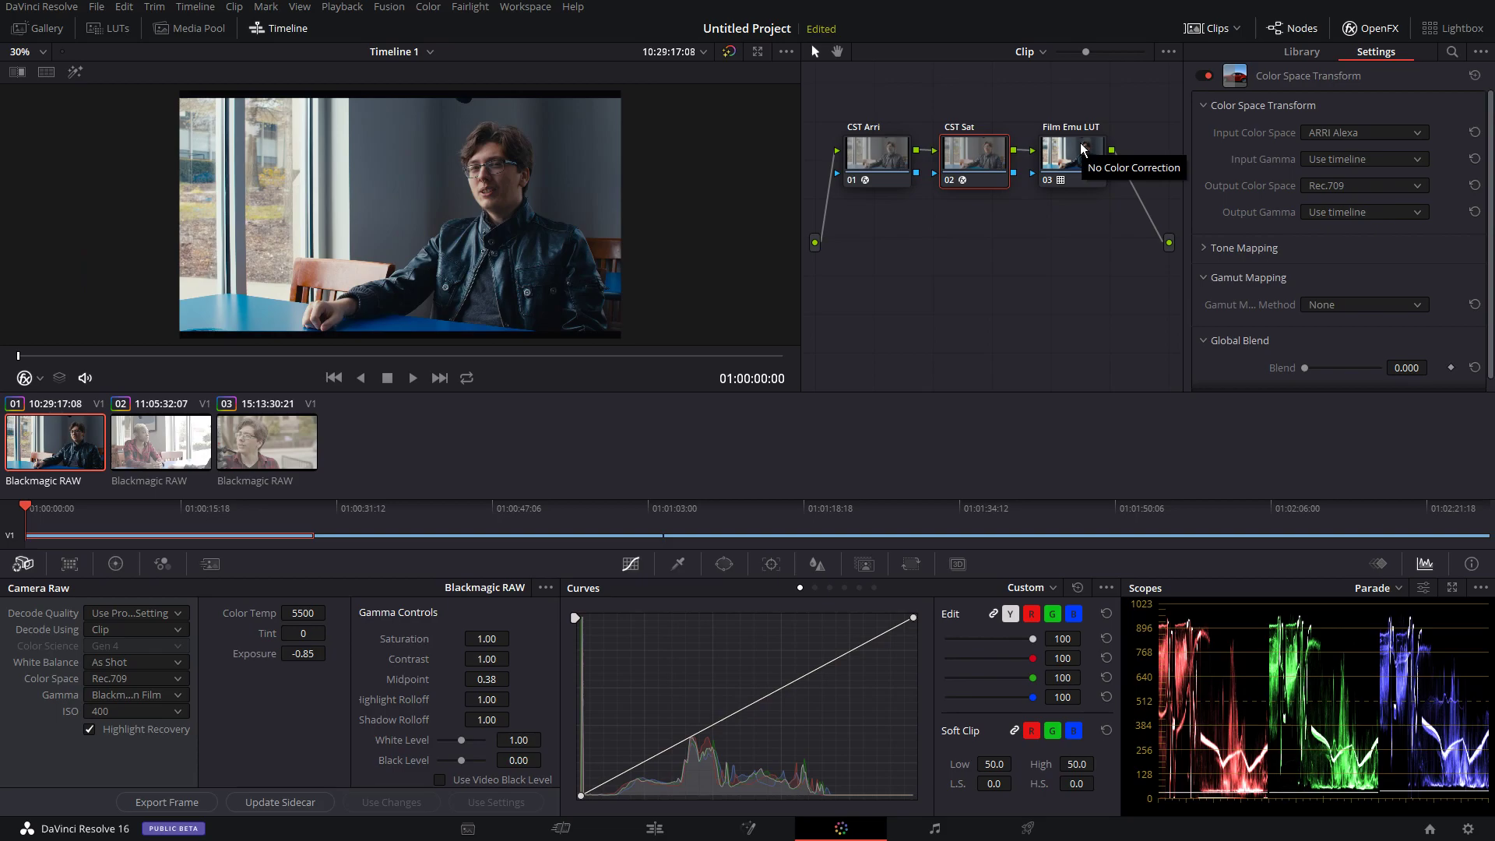
{"action": "left_click", "coordinate": [1069, 156]}
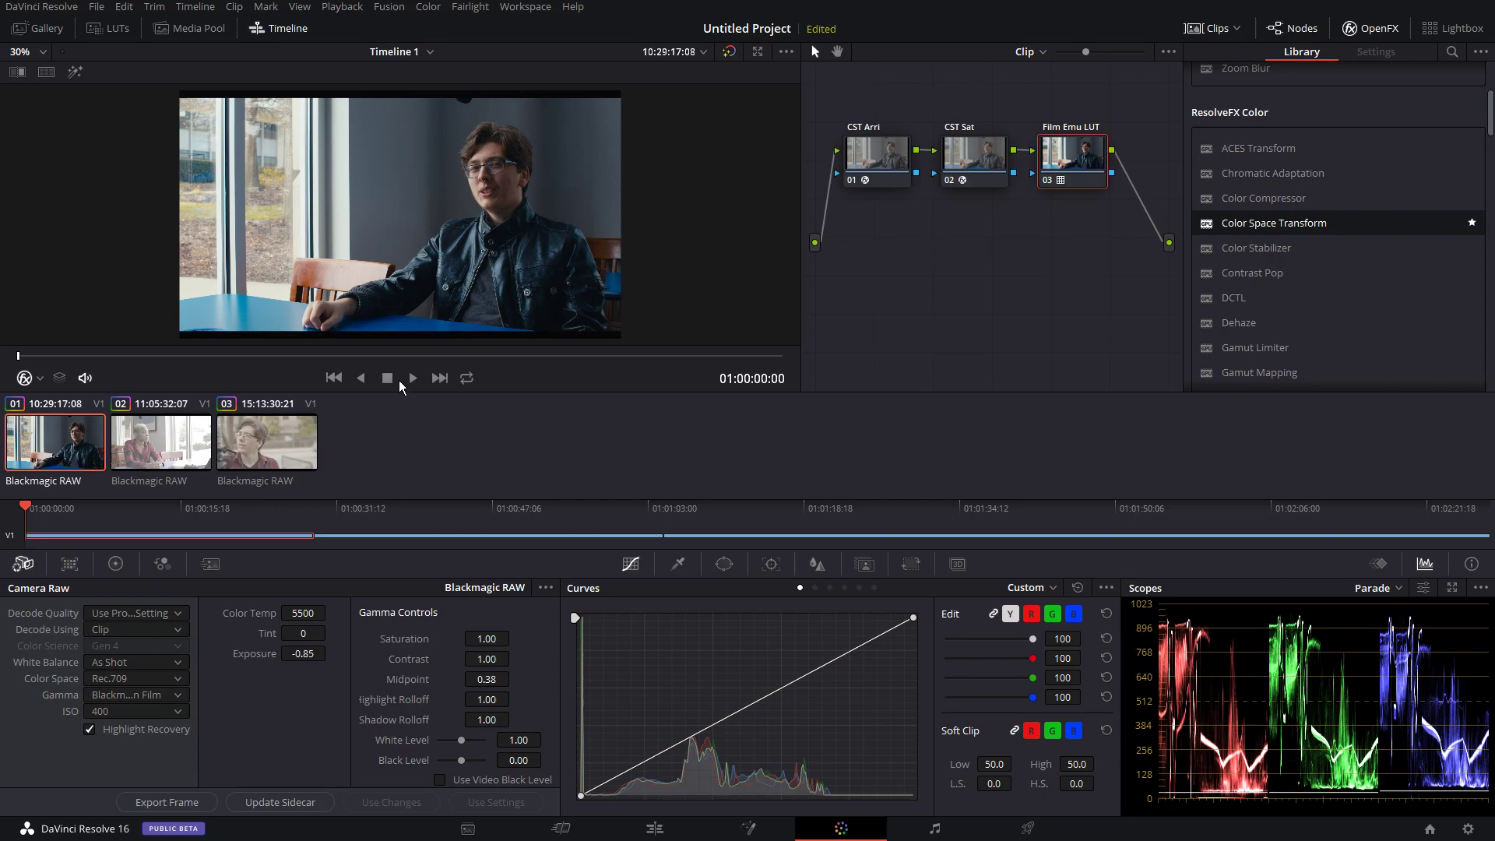
Copy the first clip's grade and Camera Raw settings to the second and third clips
{"action": "left_click", "coordinate": [164, 440]}
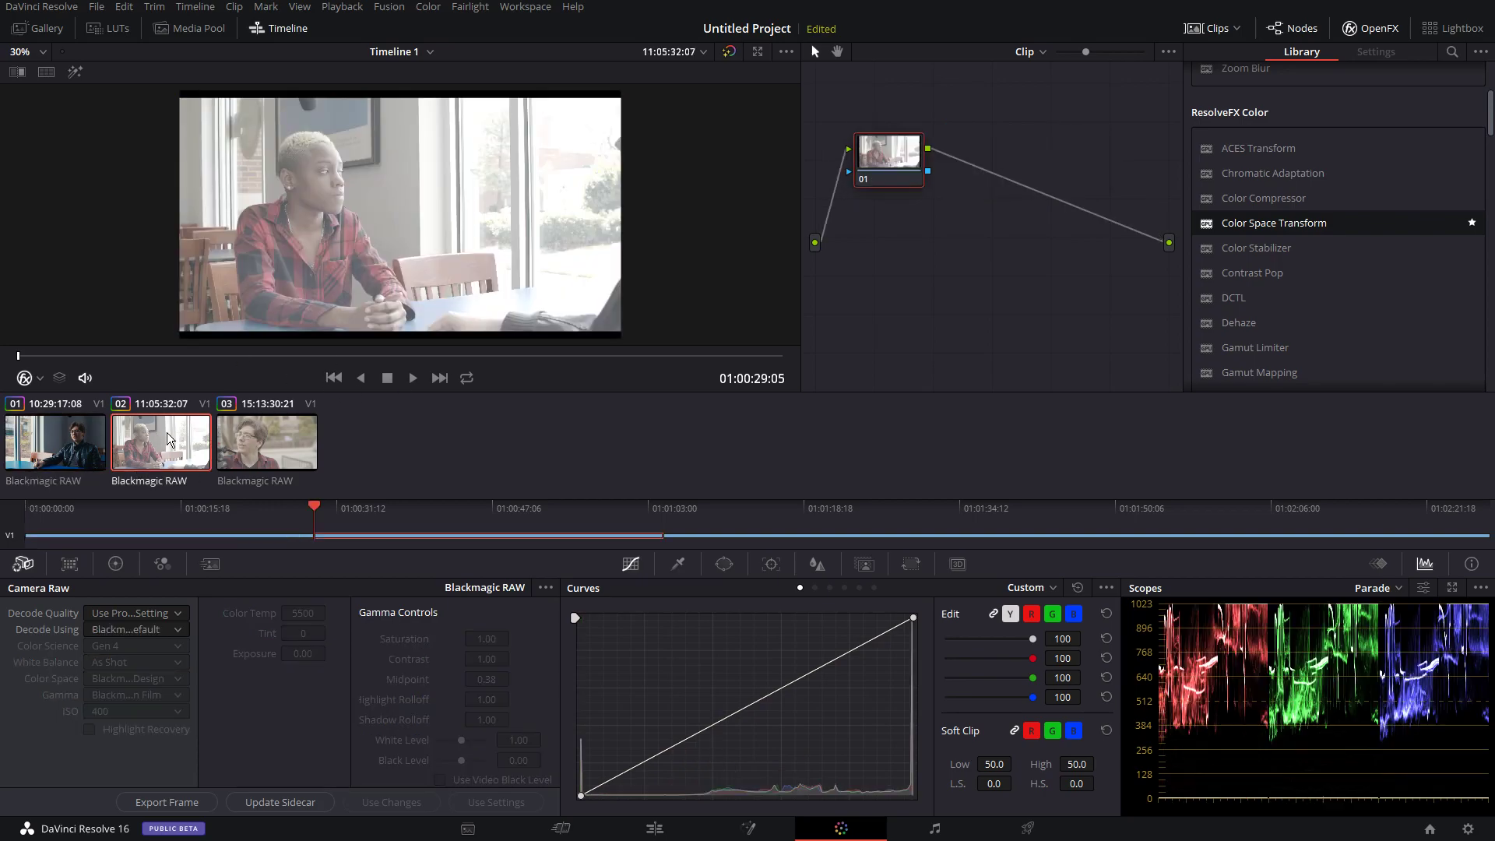
{"action": "left_click", "coordinate": [283, 460]}
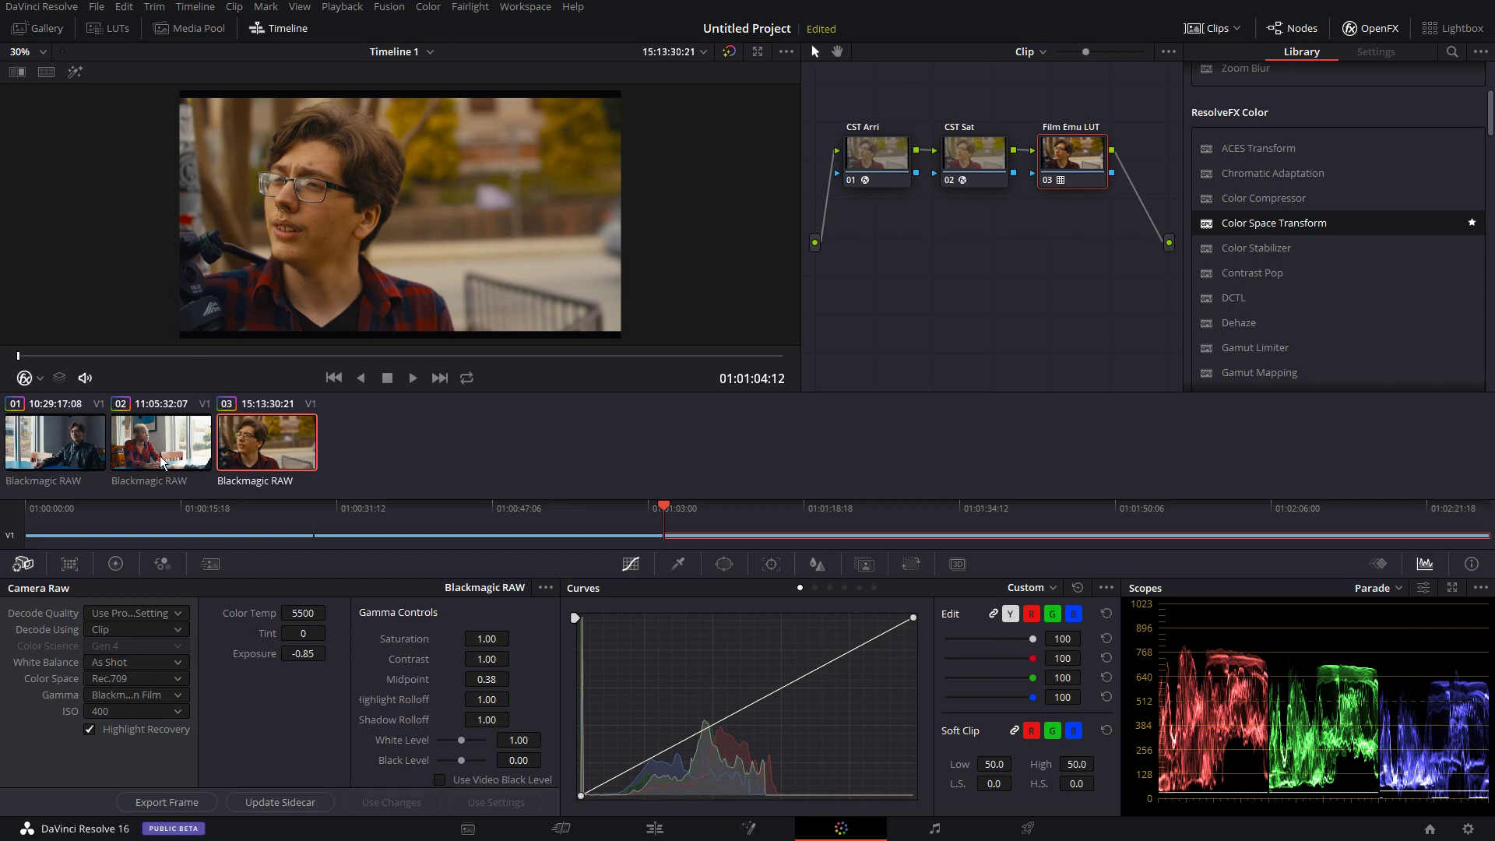
Compare the second clip with its grade bypassed and enabled
{"action": "left_click", "coordinate": [151, 429]}
{"action": "scroll", "coordinate": [403, 212], "scroll_direction": "down", "scroll_amount": 4}
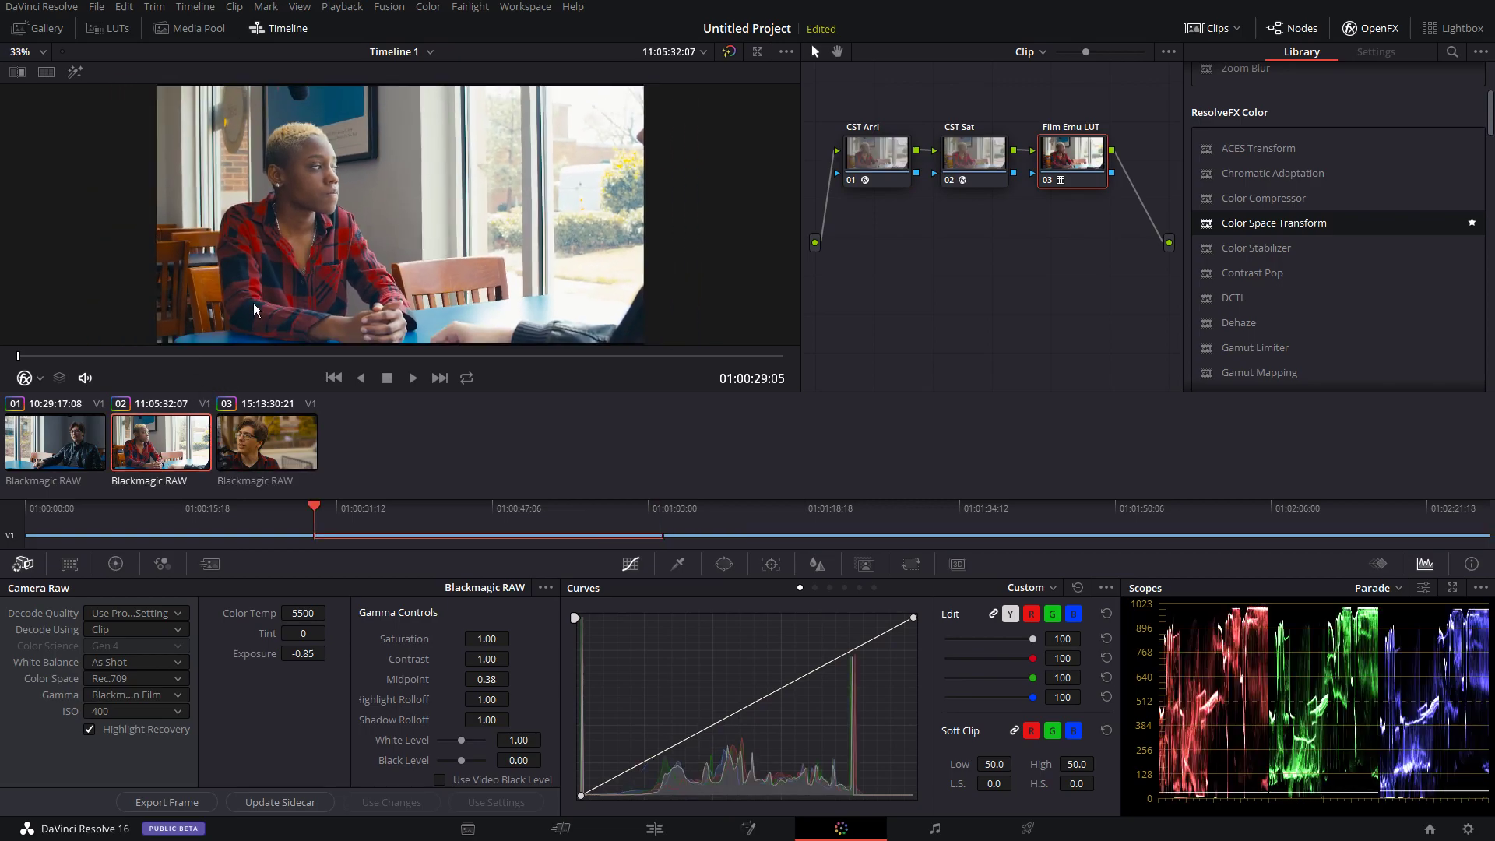
{"action": "left_click", "coordinate": [724, 50]}
{"action": "left_click", "coordinate": [724, 49]}
{"action": "left_click", "coordinate": [725, 50]}
{"action": "left_click", "coordinate": [724, 50]}
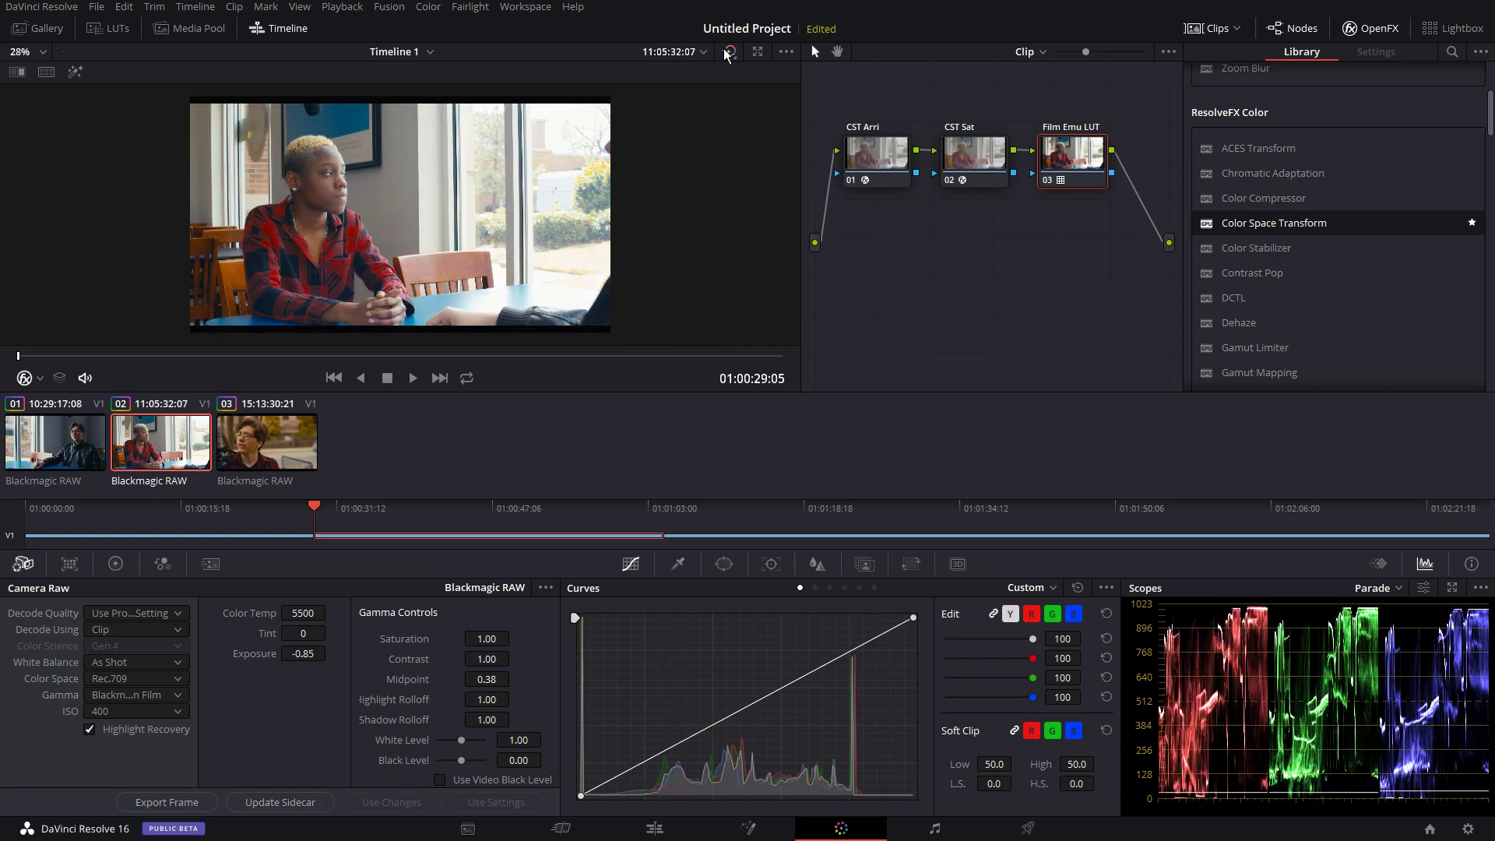
{"action": "left_click", "coordinate": [726, 52]}
{"action": "left_click", "coordinate": [725, 52]}
{"action": "scroll", "coordinate": [492, 184], "scroll_direction": "up", "scroll_amount": 2}
{"action": "key", "text": "shift+d"}
{"action": "key", "text": "shift+d"}
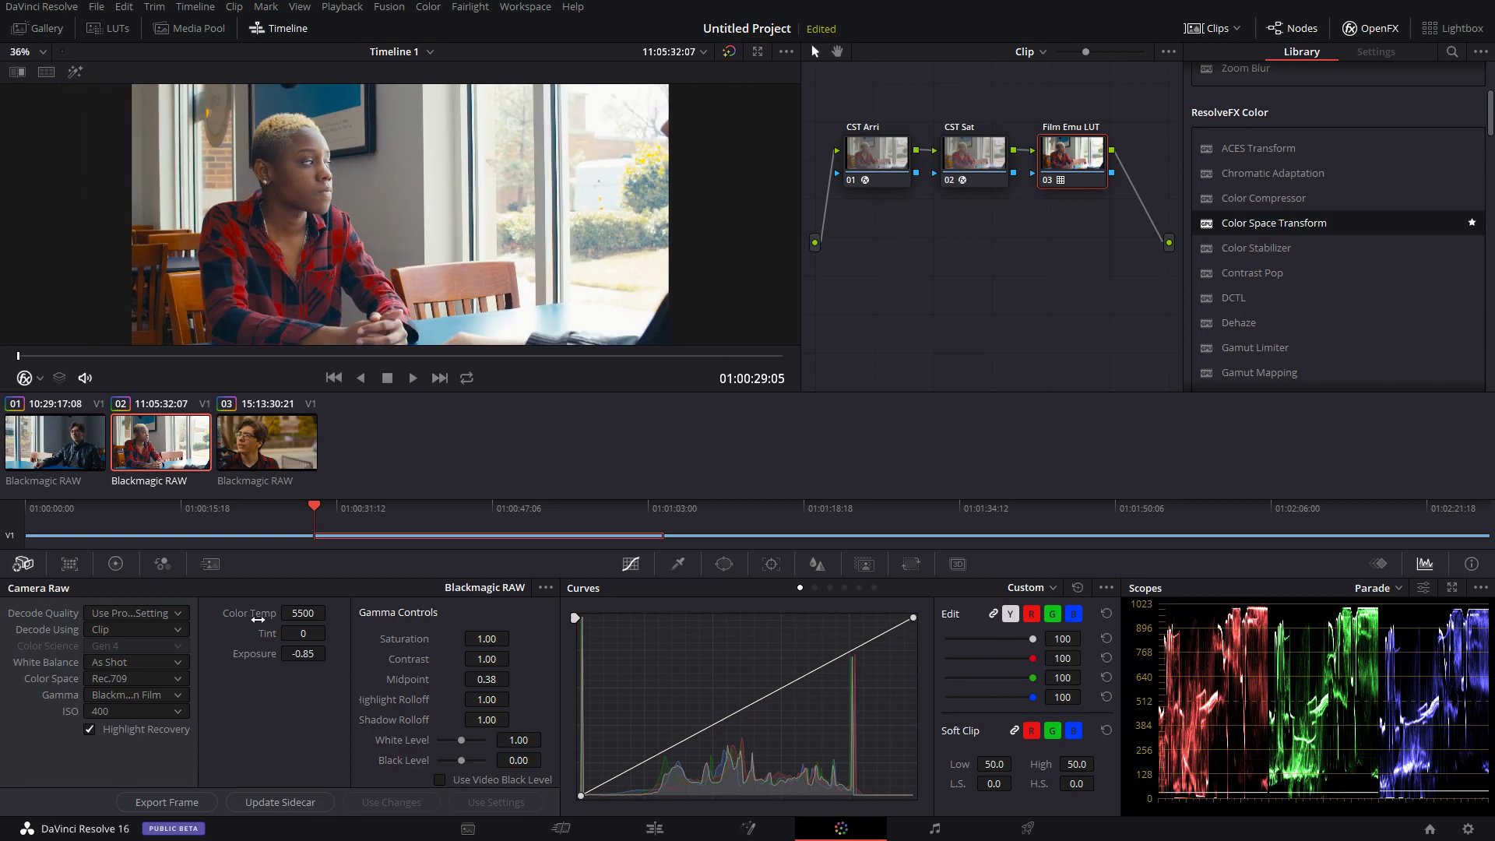
Lower the second clip's Camera Raw exposure to -2.07, judging the image at the frame at 01:00:36:10
{"action": "left_click_drag", "start_coordinate": [310, 657], "coordinate": [243, 657]}
{"action": "scroll", "coordinate": [333, 224], "scroll_direction": "down", "scroll_amount": 1}
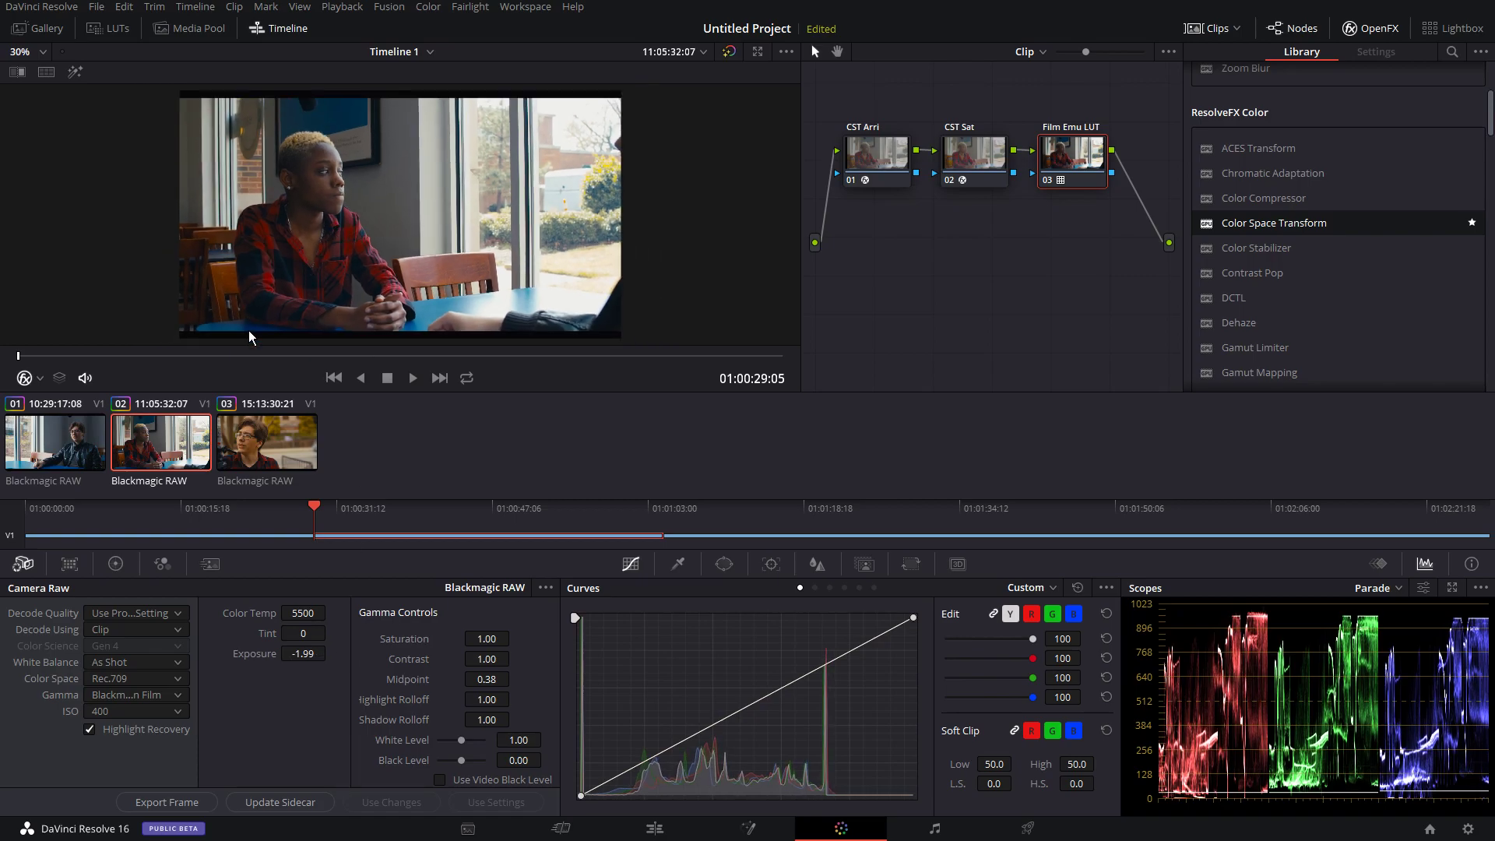
{"action": "mouse_move", "coordinate": [184, 358]}
{"action": "left_mouse_down"}
{"action": "mouse_move", "coordinate": [18, 372]}
{"action": "mouse_move", "coordinate": [178, 360]}
{"action": "left_mouse_up"}
{"action": "scroll", "coordinate": [347, 198], "scroll_direction": "up", "scroll_amount": 5}
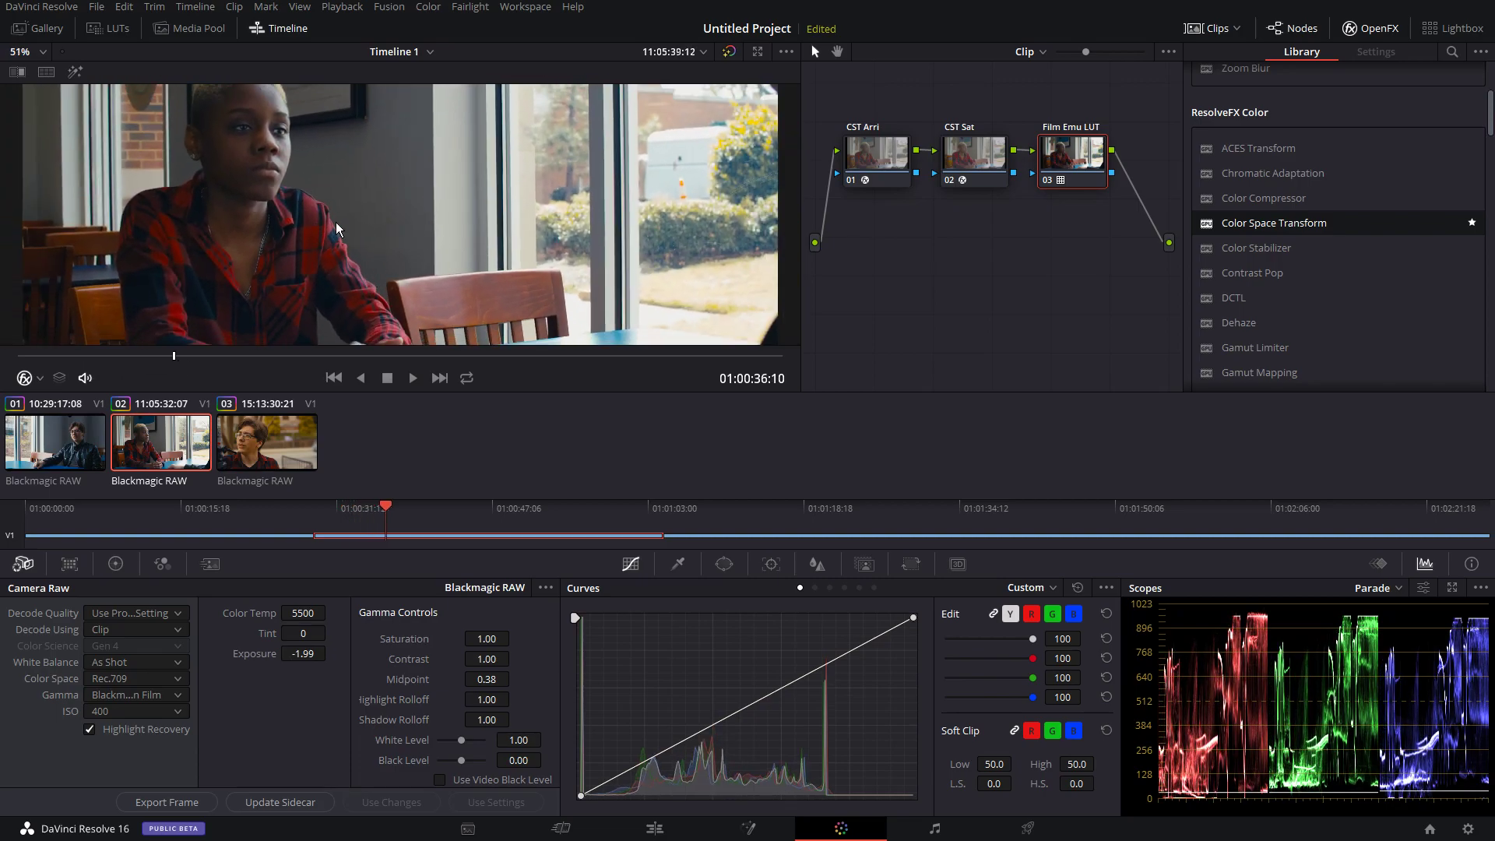
{"action": "scroll", "coordinate": [316, 201], "scroll_direction": "down", "scroll_amount": 2}
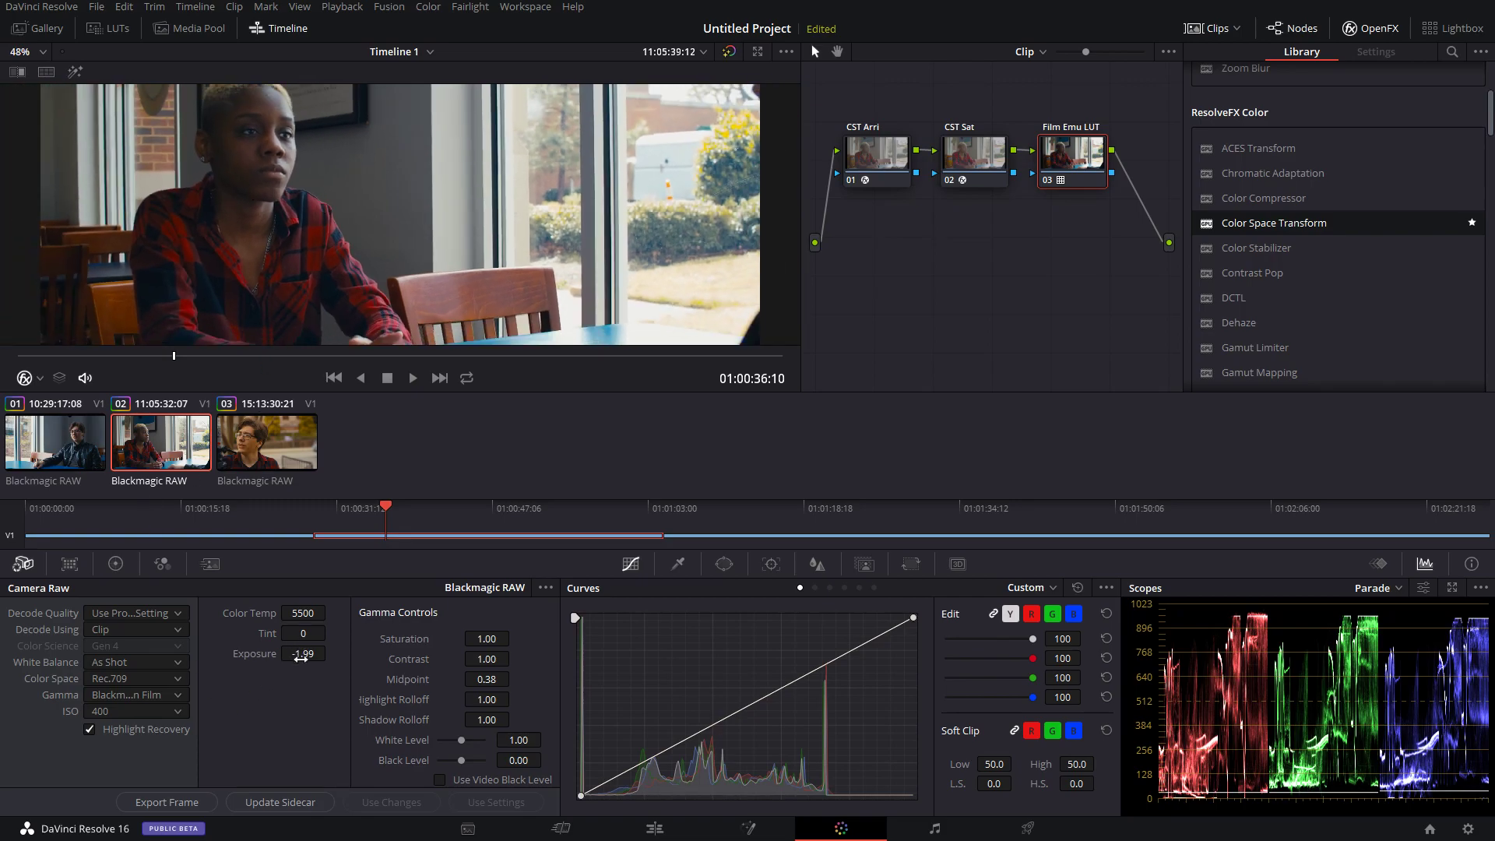
{"action": "left_click_drag", "start_coordinate": [300, 657], "coordinate": [300, 654]}
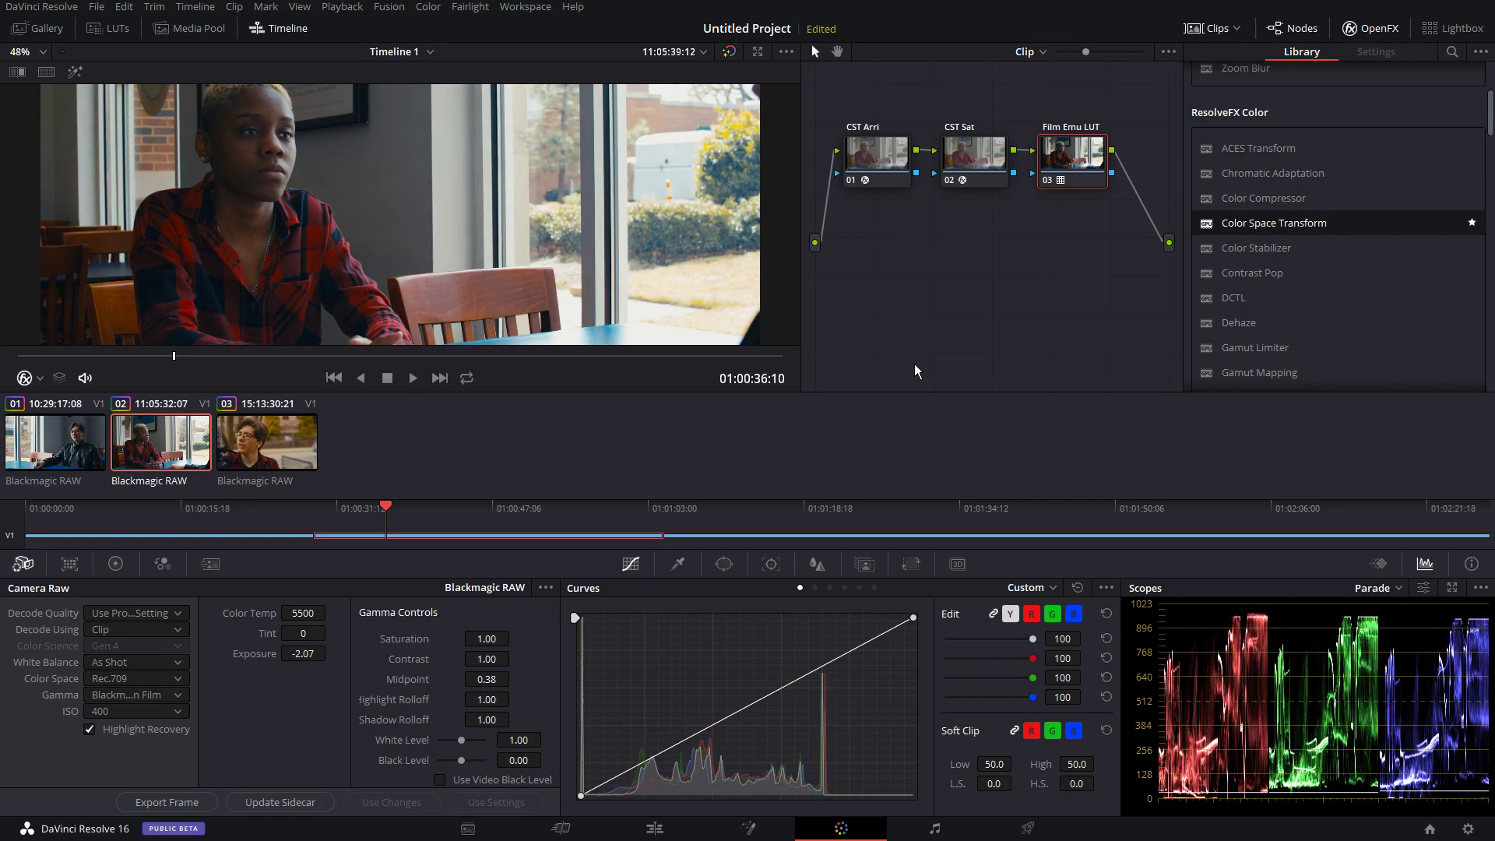
{"action": "scroll", "coordinate": [303, 240], "scroll_direction": "down", "scroll_amount": 2}
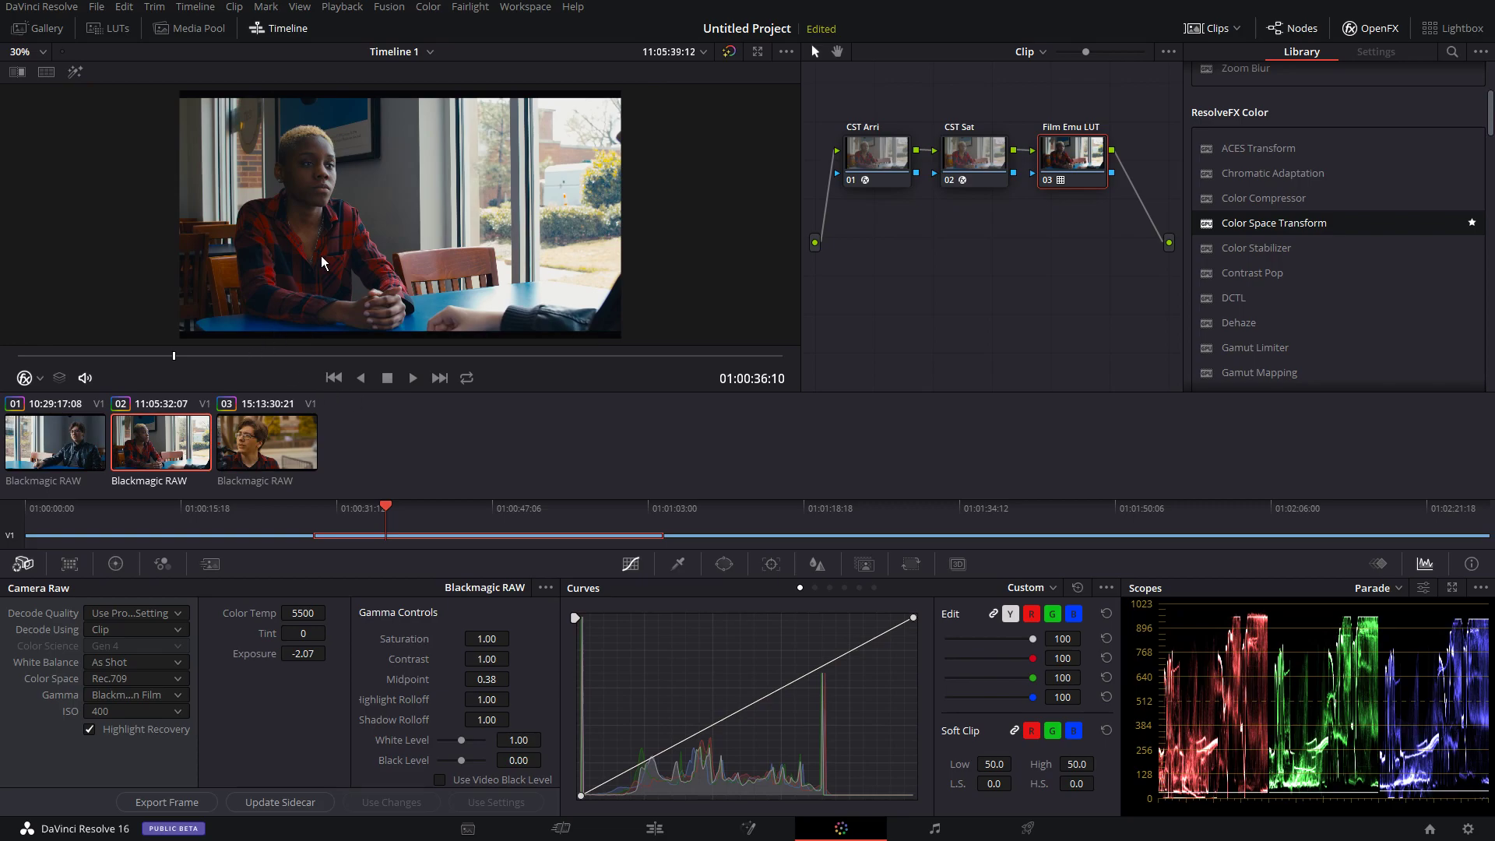
{"action": "scroll", "coordinate": [352, 221], "scroll_direction": "up", "scroll_amount": 1}
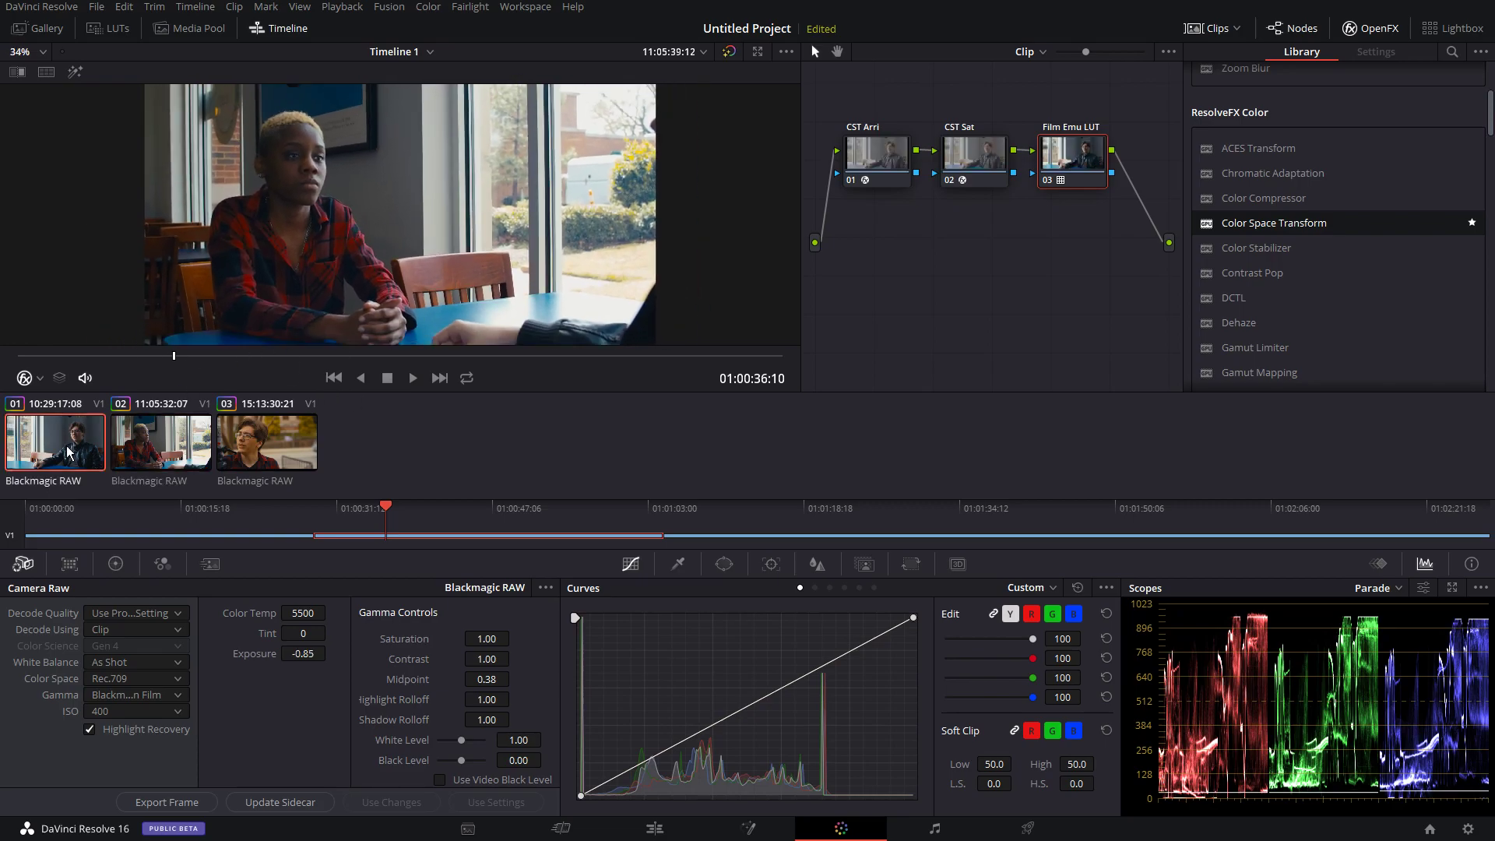
Raise the second clip's Camera Raw exposure to -1.89, judging the image at the frame at 01:00:44:21
{"action": "left_click", "coordinate": [161, 451]}
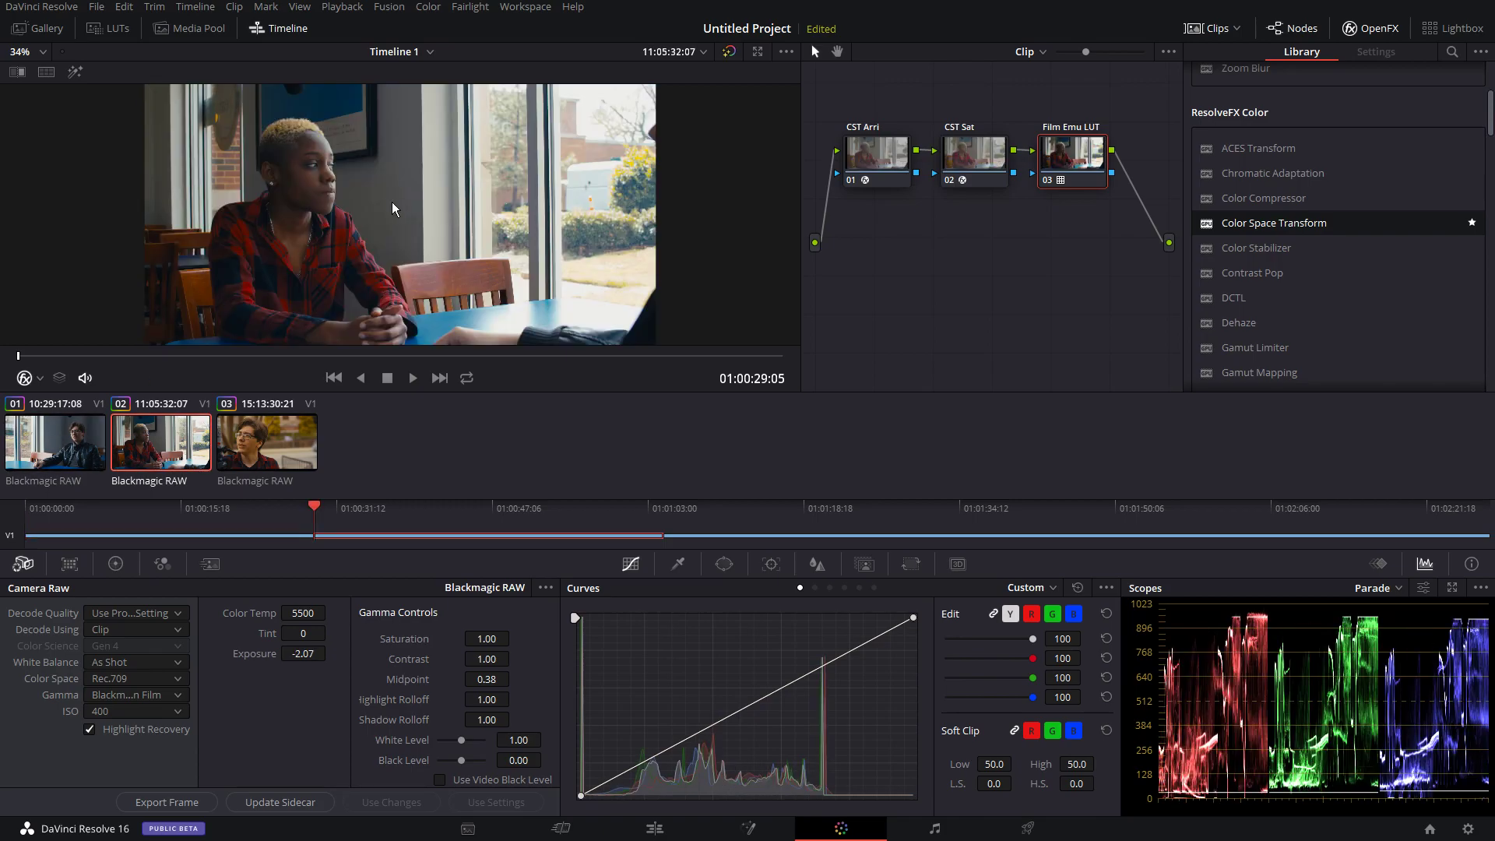
{"action": "scroll", "coordinate": [310, 346], "scroll_direction": "down", "scroll_amount": 1}
{"action": "left_click_drag", "start_coordinate": [260, 357], "coordinate": [358, 356]}
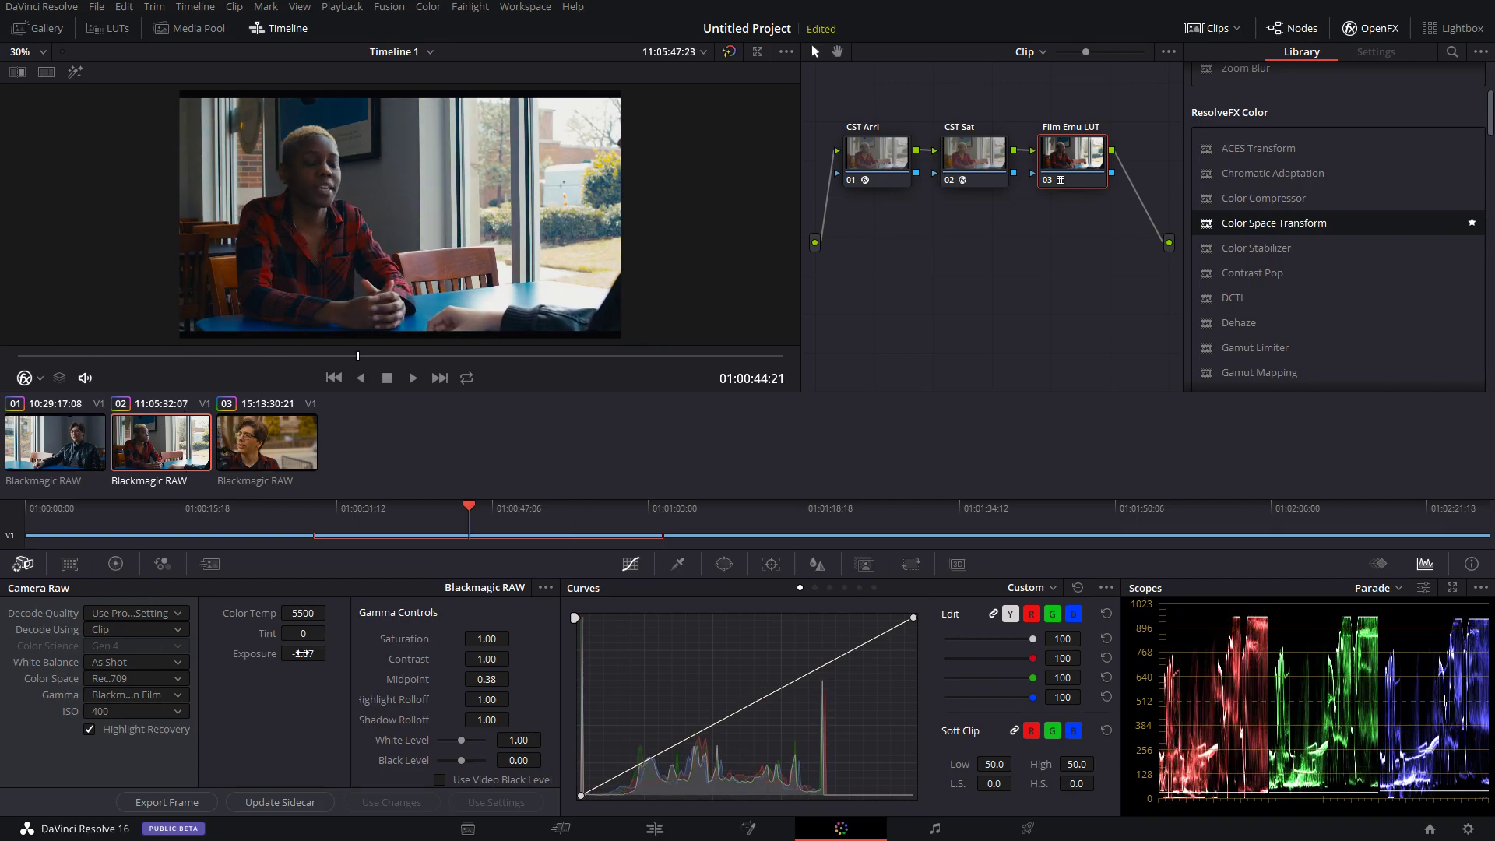
{"action": "left_click_drag", "start_coordinate": [308, 654], "coordinate": [334, 653]}
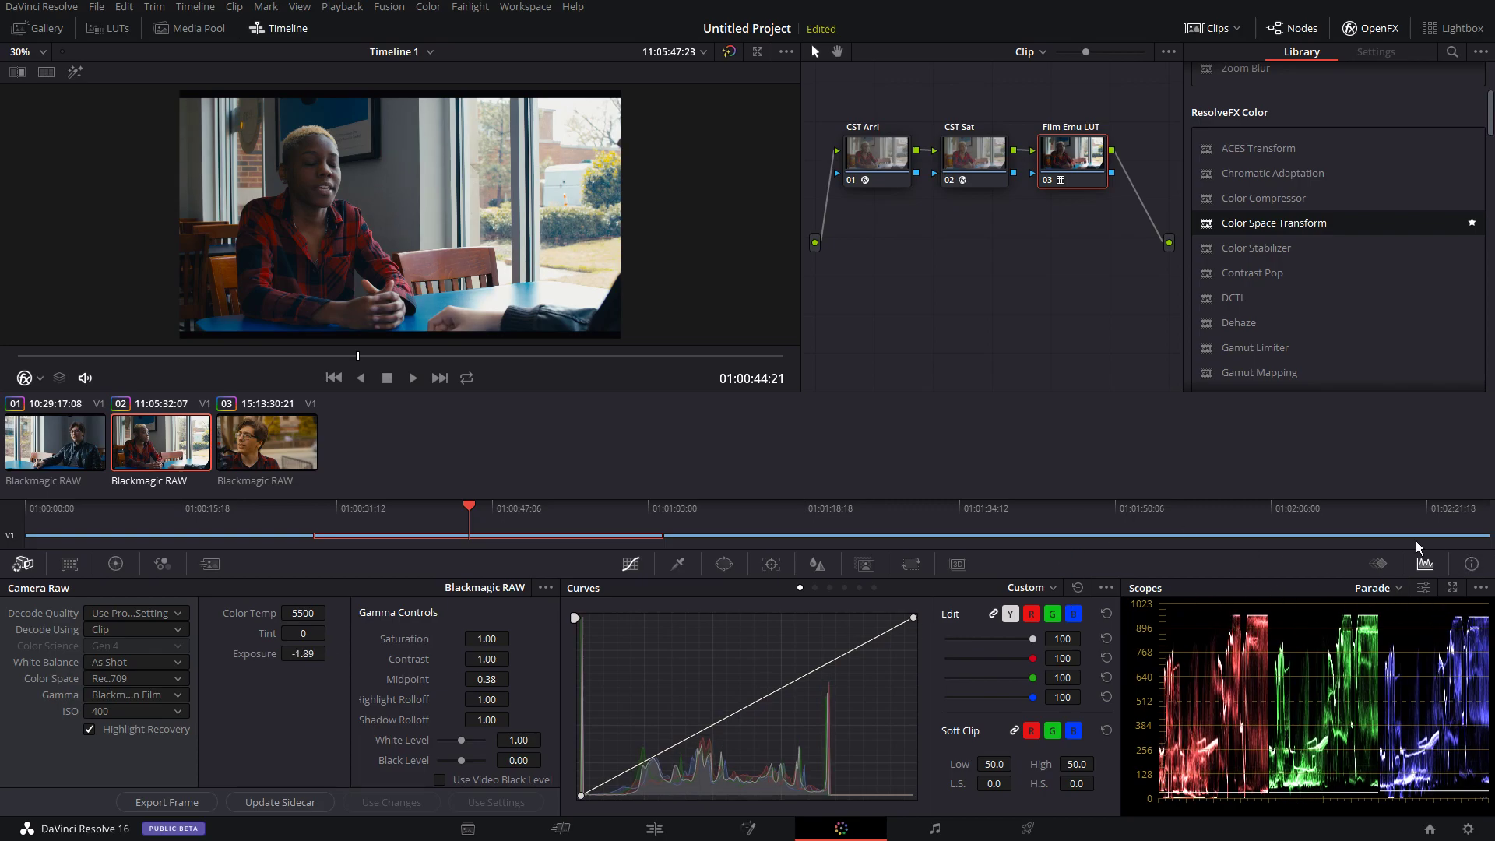
Compare the second clip with Highlight Recovery disabled and enabled
{"action": "left_click", "coordinate": [91, 730]}
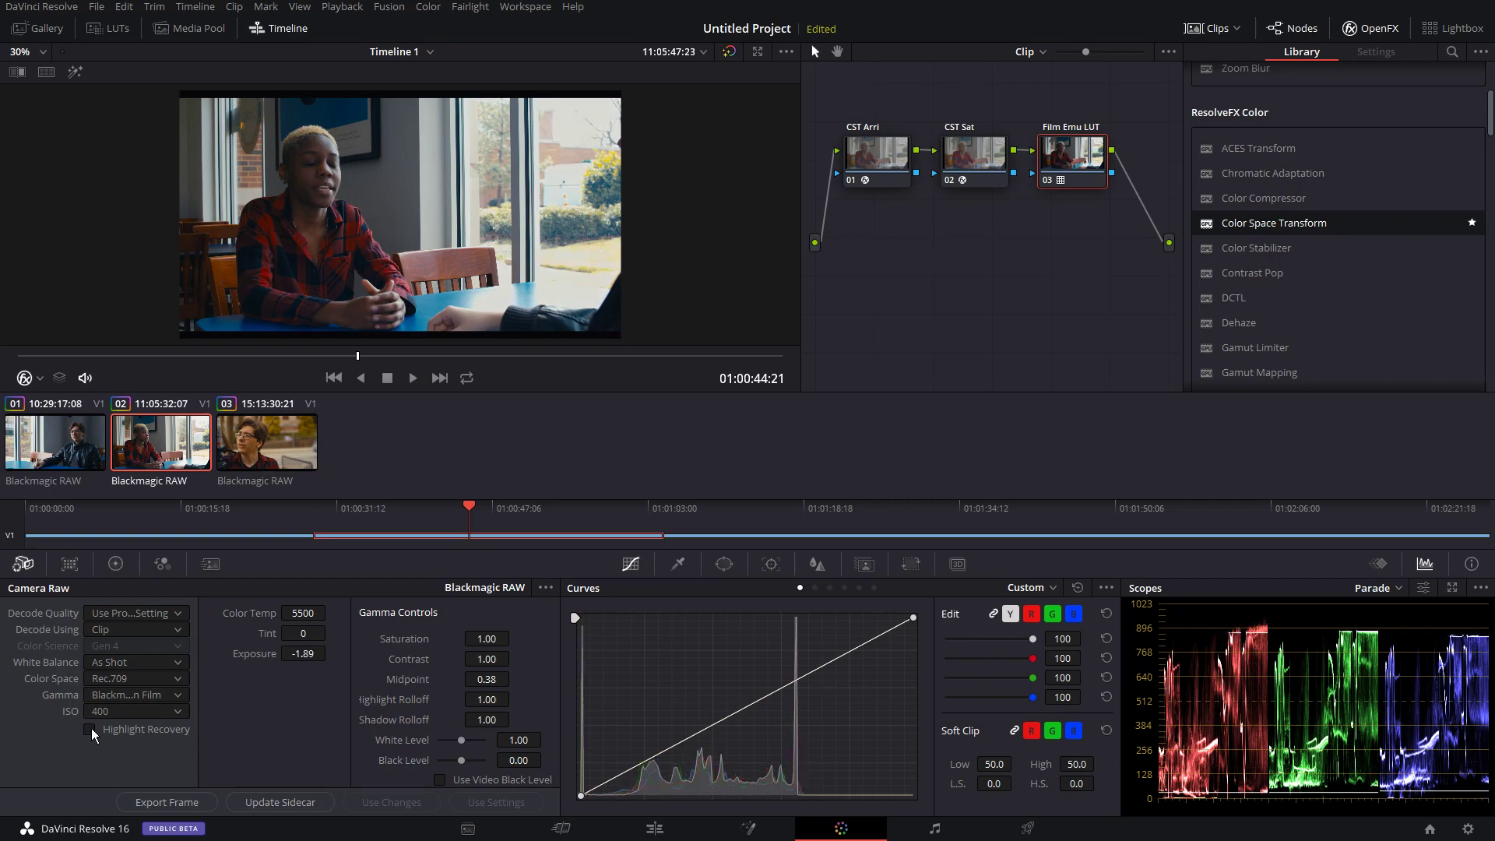
{"action": "left_click", "coordinate": [91, 730]}
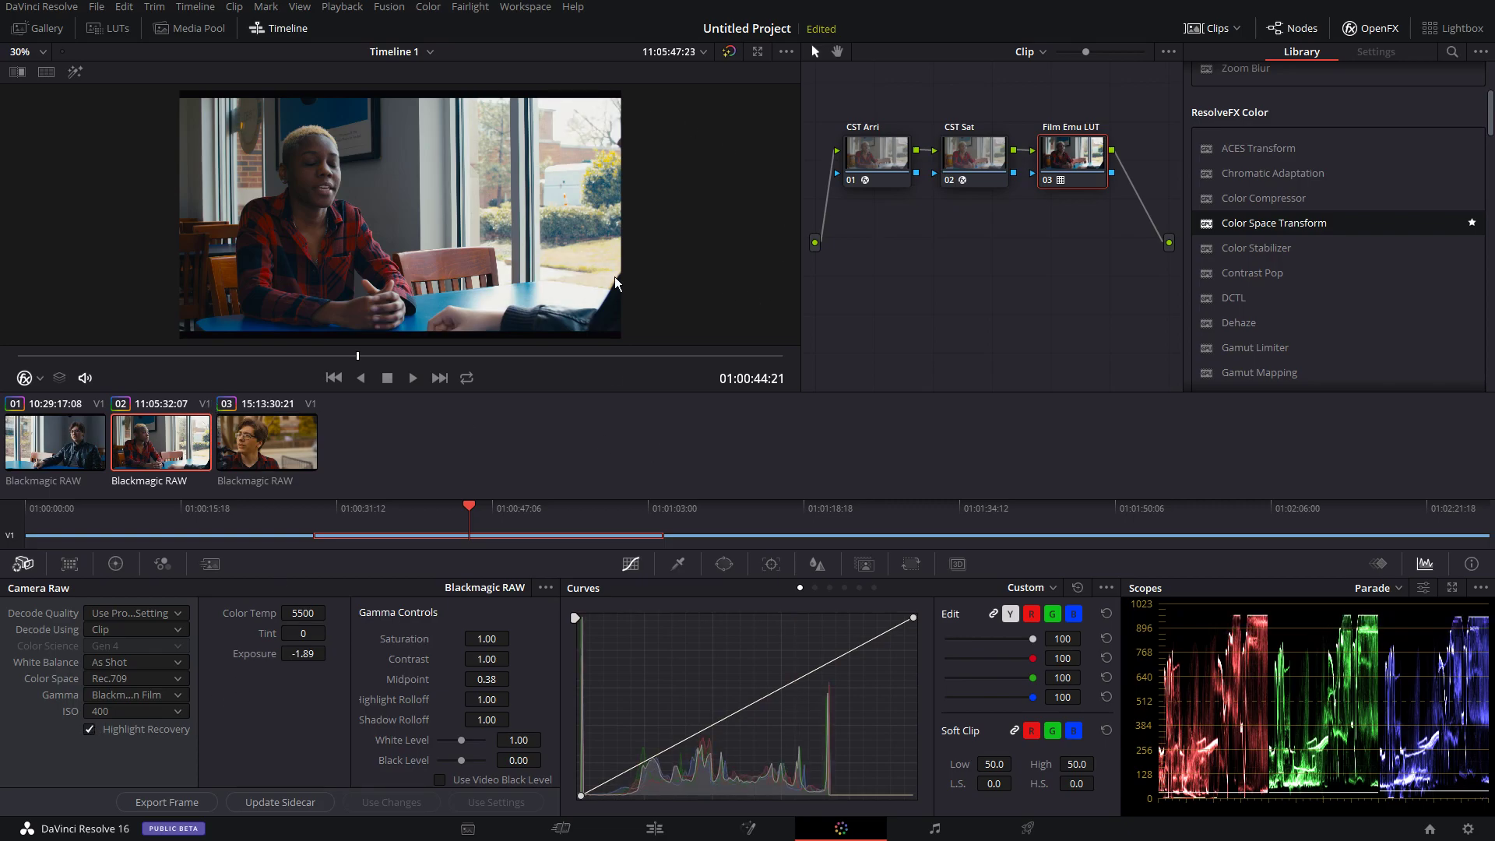
{"action": "scroll", "coordinate": [502, 214], "scroll_direction": "up", "scroll_amount": 2}
{"action": "scroll", "coordinate": [473, 242], "scroll_direction": "down", "scroll_amount": 3}
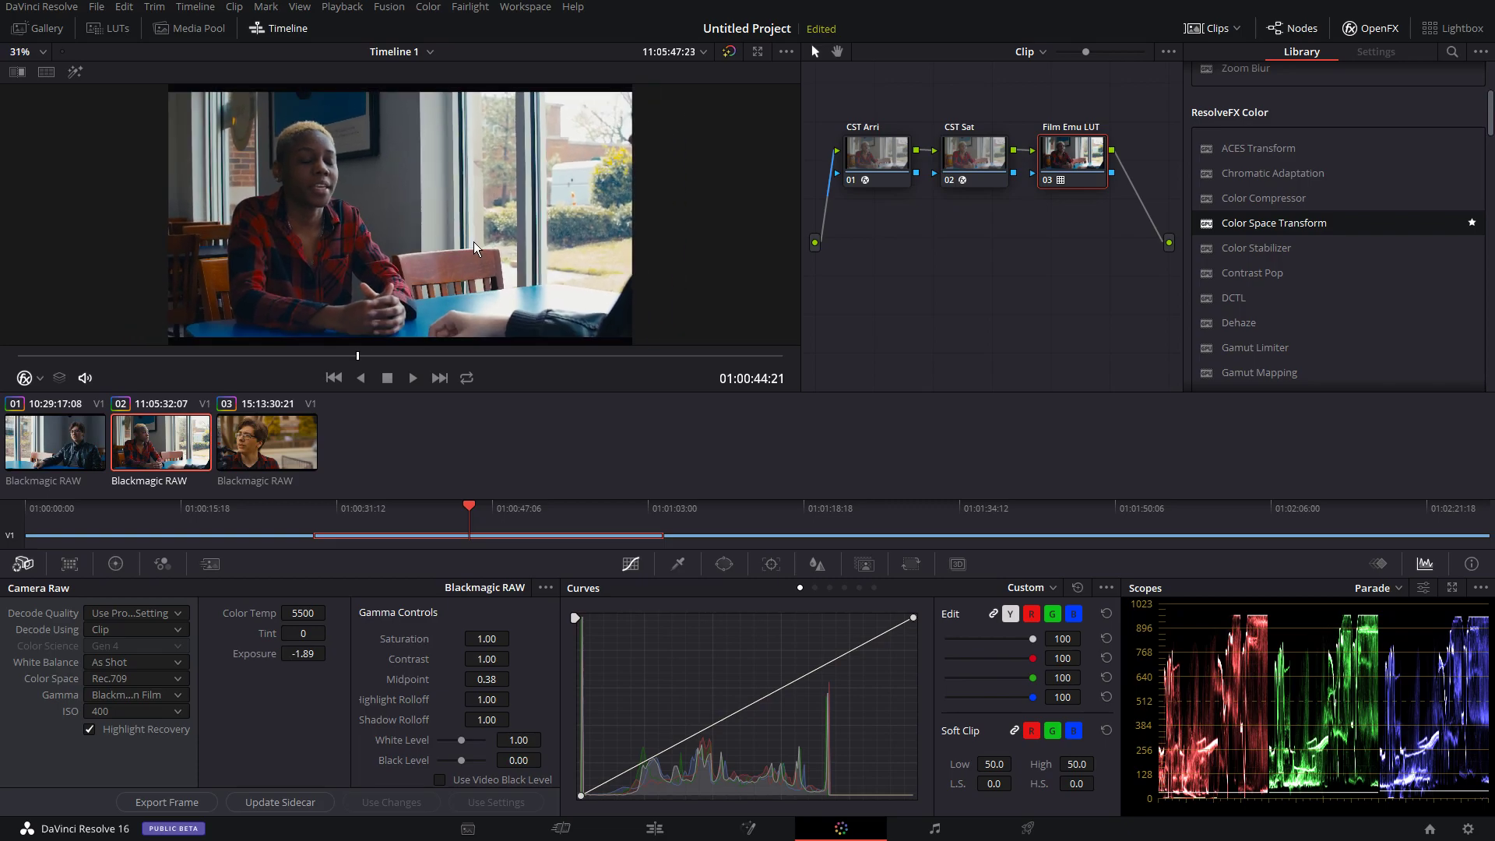
Set the third clip's Camera Raw white balance to Daylight
{"action": "left_click", "coordinate": [260, 452]}
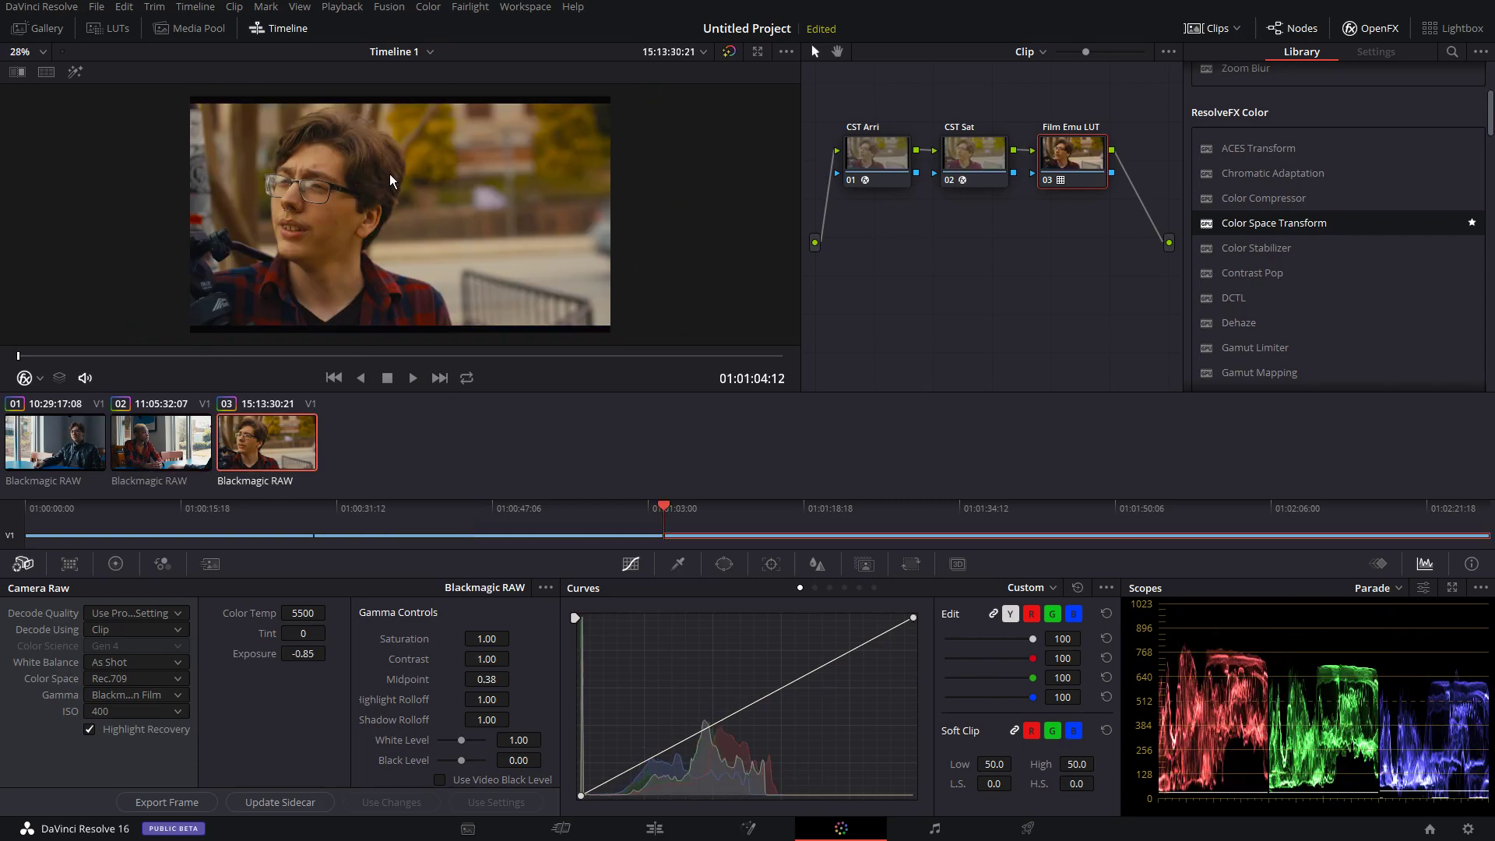
{"action": "scroll", "coordinate": [389, 175], "scroll_direction": "up", "scroll_amount": 1}
{"action": "left_click", "coordinate": [143, 665]}
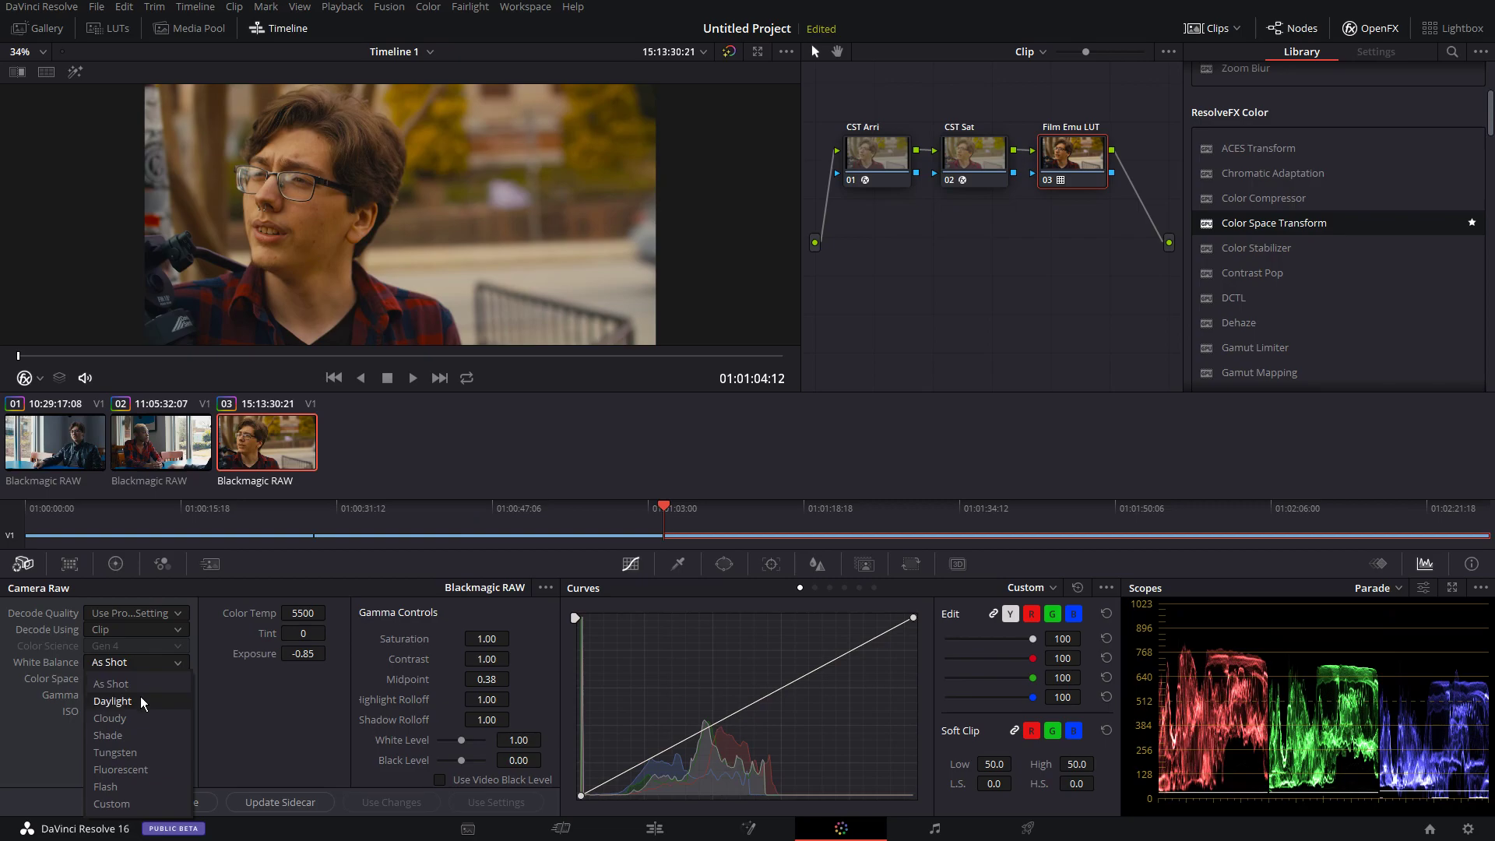
{"action": "left_click", "coordinate": [140, 701]}
{"action": "left_click", "coordinate": [121, 670]}
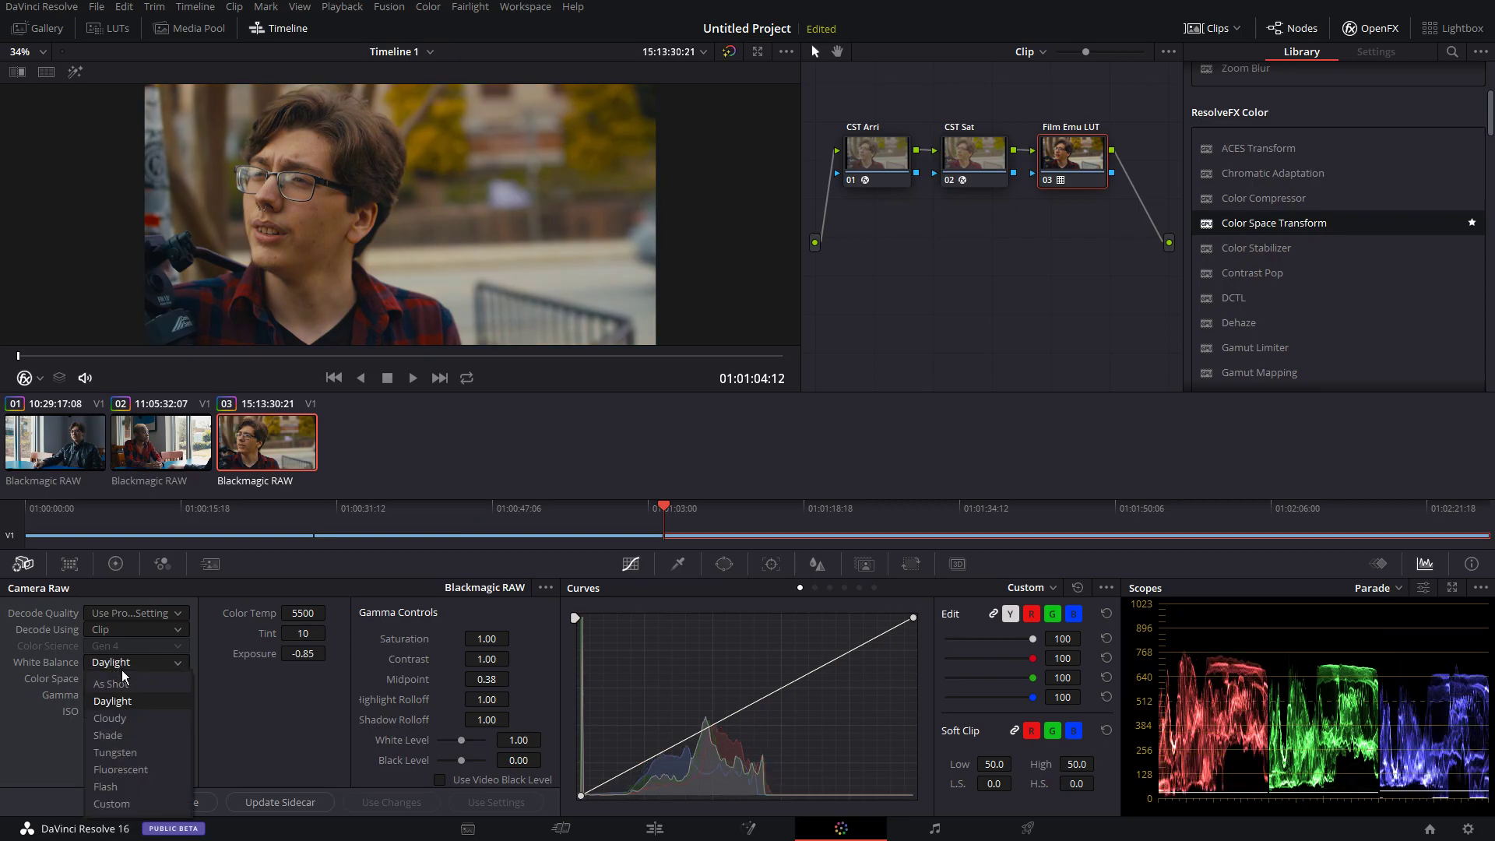
{"action": "left_click", "coordinate": [122, 713]}
{"action": "left_click", "coordinate": [133, 663]}
{"action": "left_click", "coordinate": [133, 697]}
Try a cooler Camera Raw color temperature of 5000 on the third clip
{"action": "left_click", "coordinate": [302, 613]}
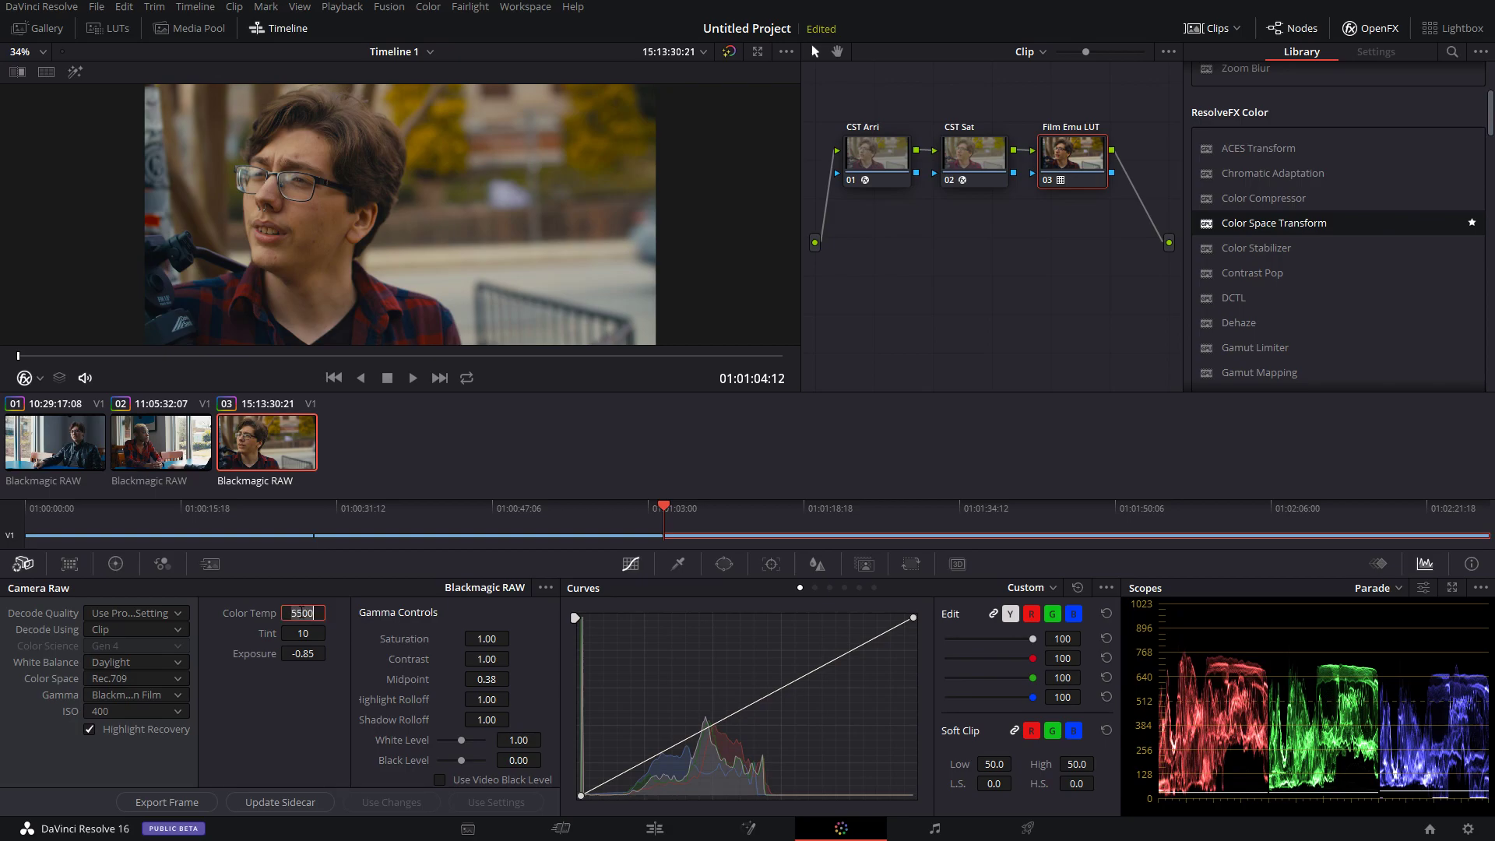
{"action": "type", "text": "5324"}
{"action": "key", "text": "Return"}
{"action": "mouse_move", "coordinate": [303, 613]}
{"action": "left_mouse_down"}
{"action": "mouse_move", "coordinate": [233, 613]}
{"action": "mouse_move", "coordinate": [296, 613]}
{"action": "left_mouse_up"}
{"action": "left_click", "coordinate": [311, 613]}
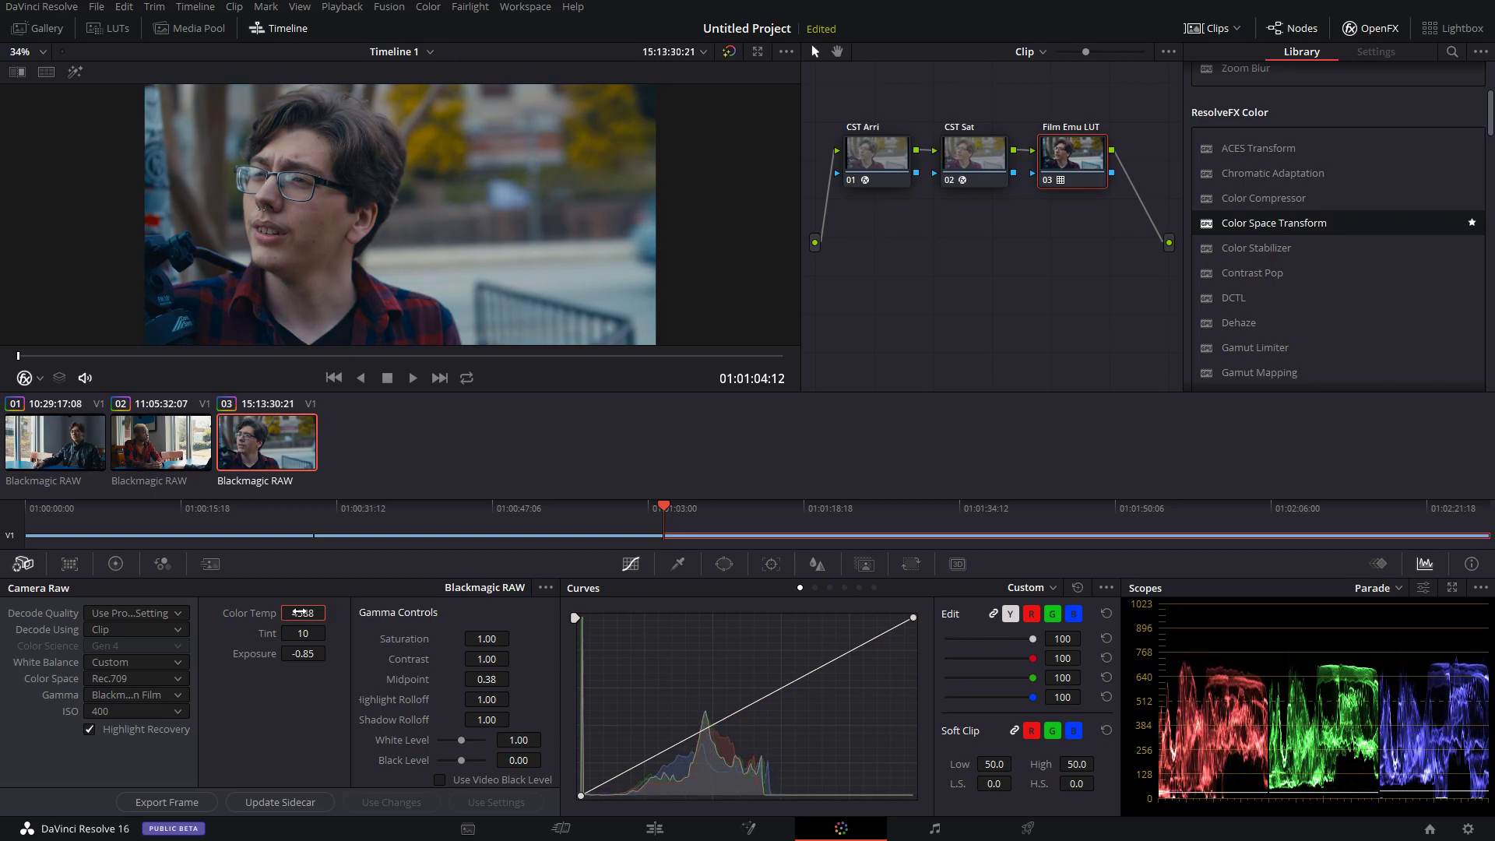
{"action": "type", "text": "5000"}
{"action": "key", "text": "Return"}
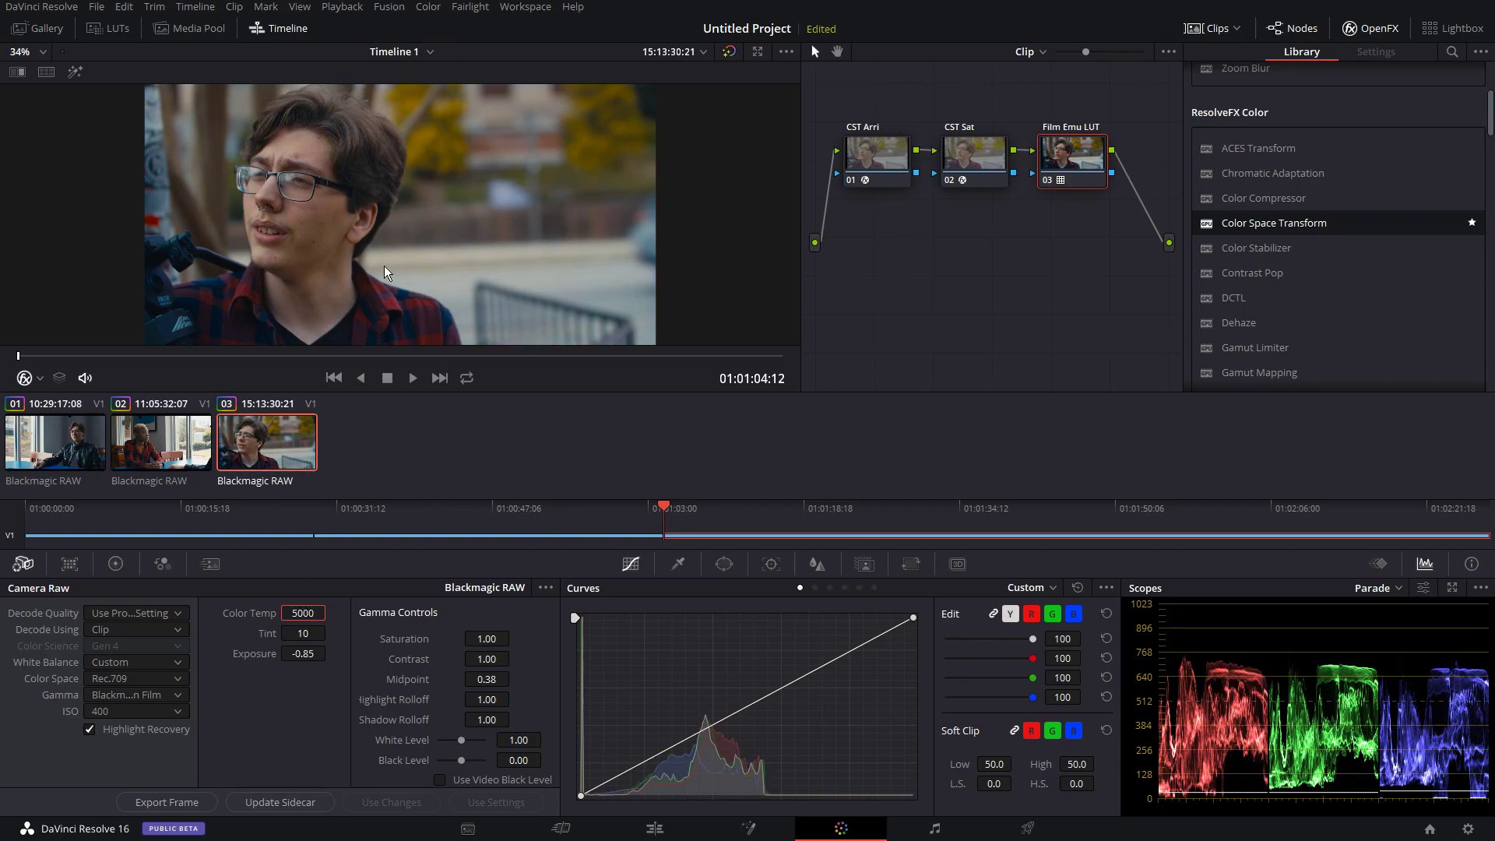
Set the third clip's Camera Raw color temperature to 5200 and check the image
{"action": "scroll", "coordinate": [379, 269], "scroll_direction": "up", "scroll_amount": 1}
{"action": "left_click", "coordinate": [301, 611]}
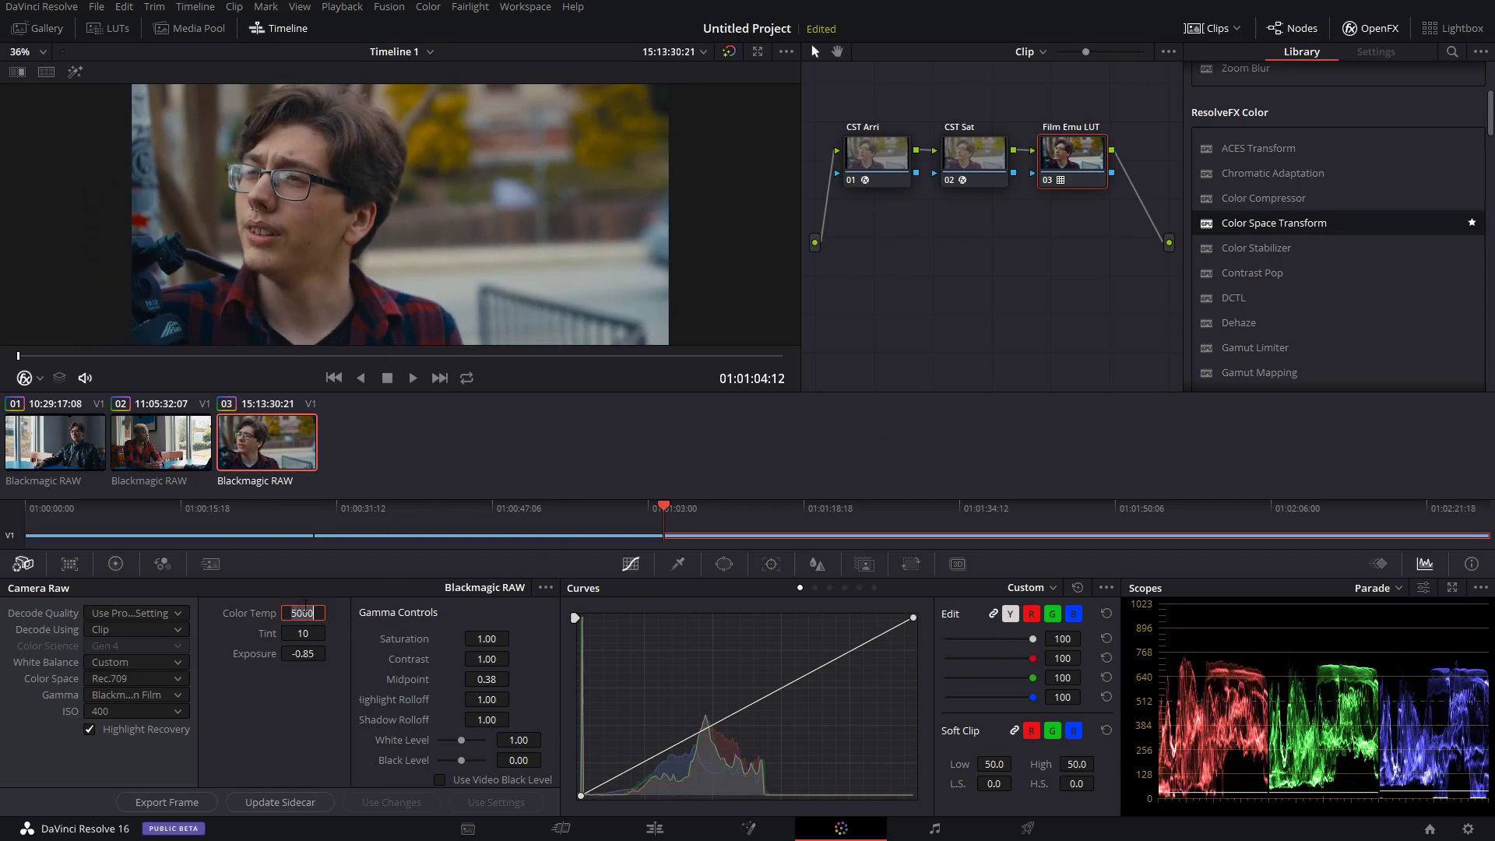
{"action": "type", "text": "5200"}
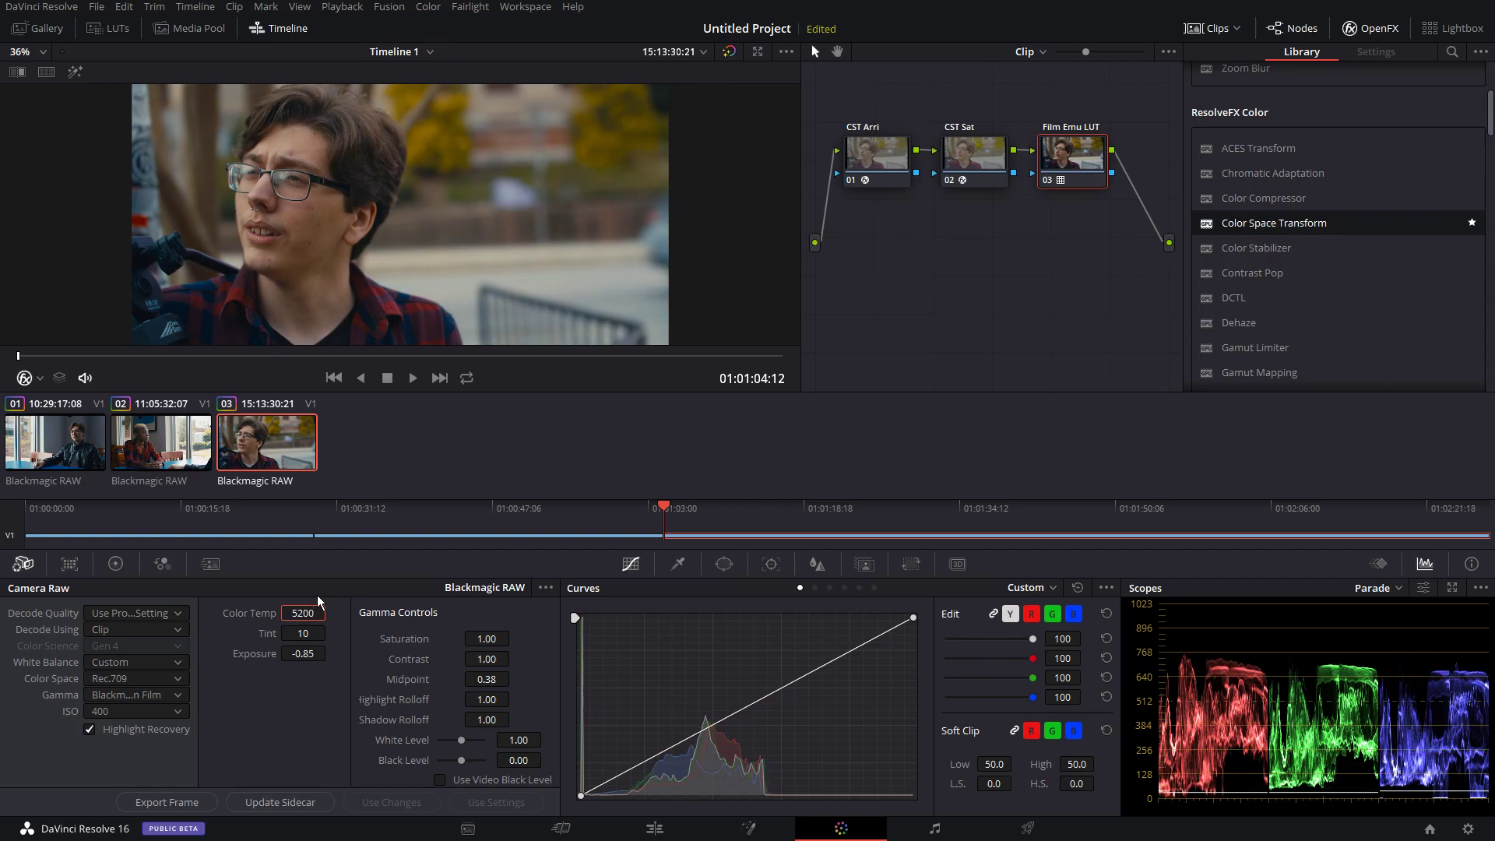
{"action": "scroll", "coordinate": [414, 137], "scroll_direction": "down", "scroll_amount": 1}
{"action": "scroll", "coordinate": [393, 246], "scroll_direction": "up", "scroll_amount": 1}
{"action": "scroll", "coordinate": [331, 250], "scroll_direction": "down", "scroll_amount": 1}
Try a brighter Camera Raw exposure on the third clip and bring it back down to -0.81
{"action": "left_click", "coordinate": [304, 654]}
{"action": "type", "text": "0"}
{"action": "key", "text": "Return"}
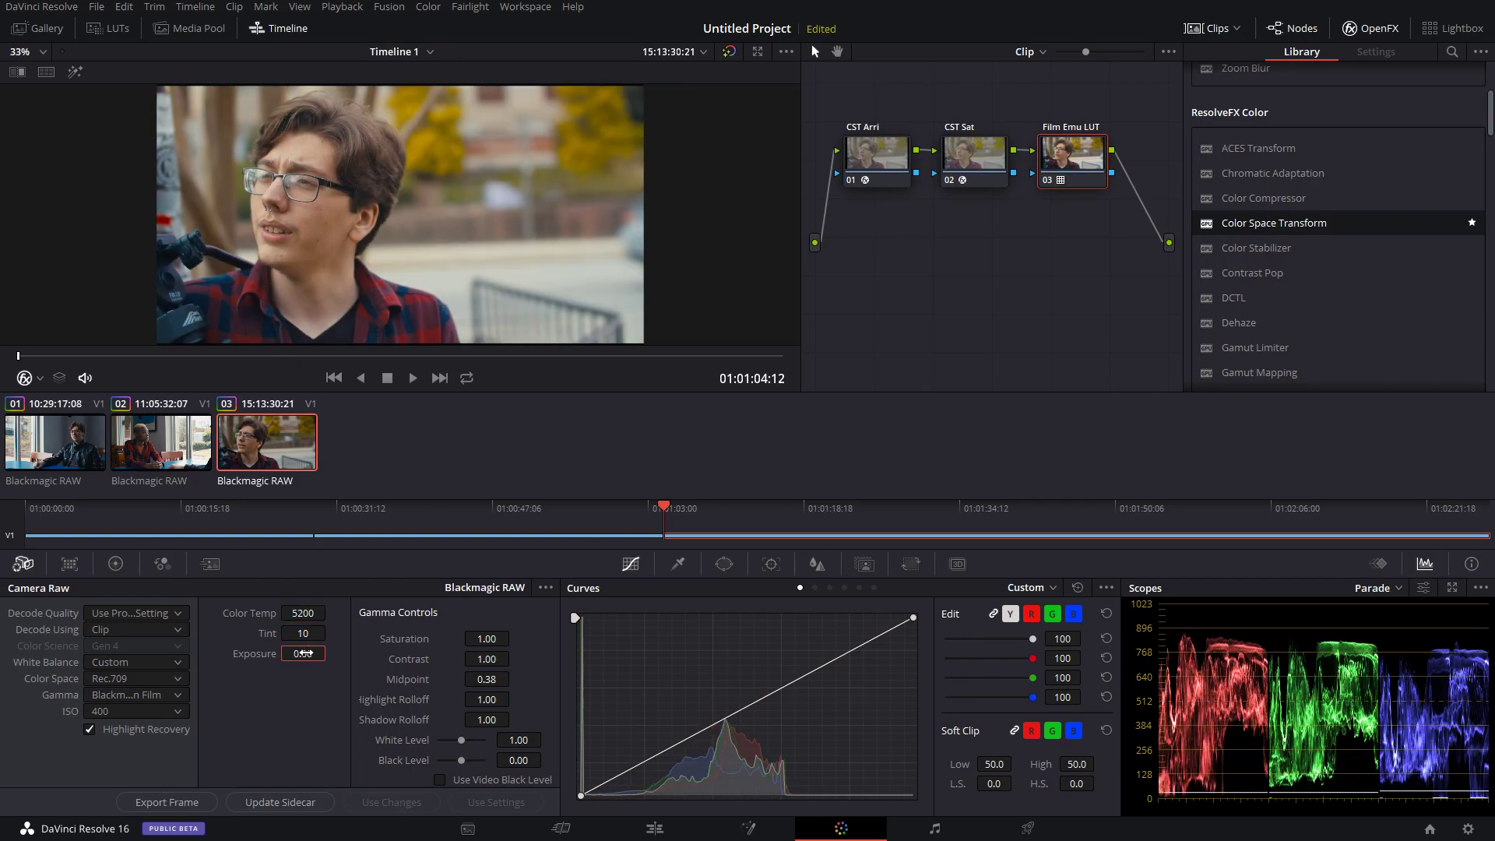
{"action": "double_click", "coordinate": [304, 653]}
{"action": "type", "text": "-0.83"}
{"action": "key", "text": "Return"}
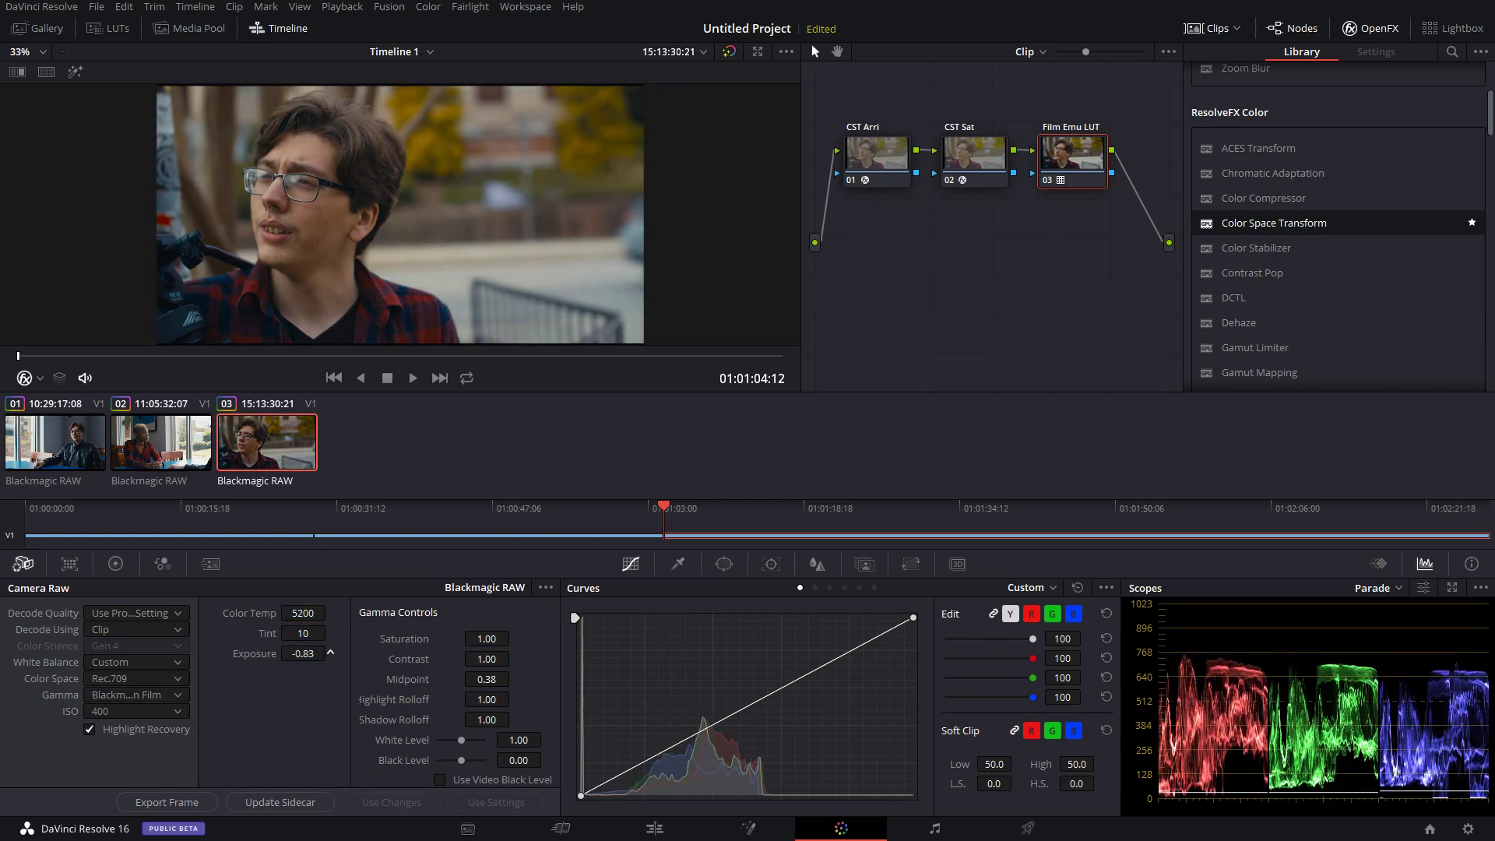
{"action": "scroll", "coordinate": [330, 654], "scroll_direction": "up", "scroll_amount": 1}
{"action": "scroll", "coordinate": [330, 653], "scroll_direction": "up", "scroll_amount": 1}
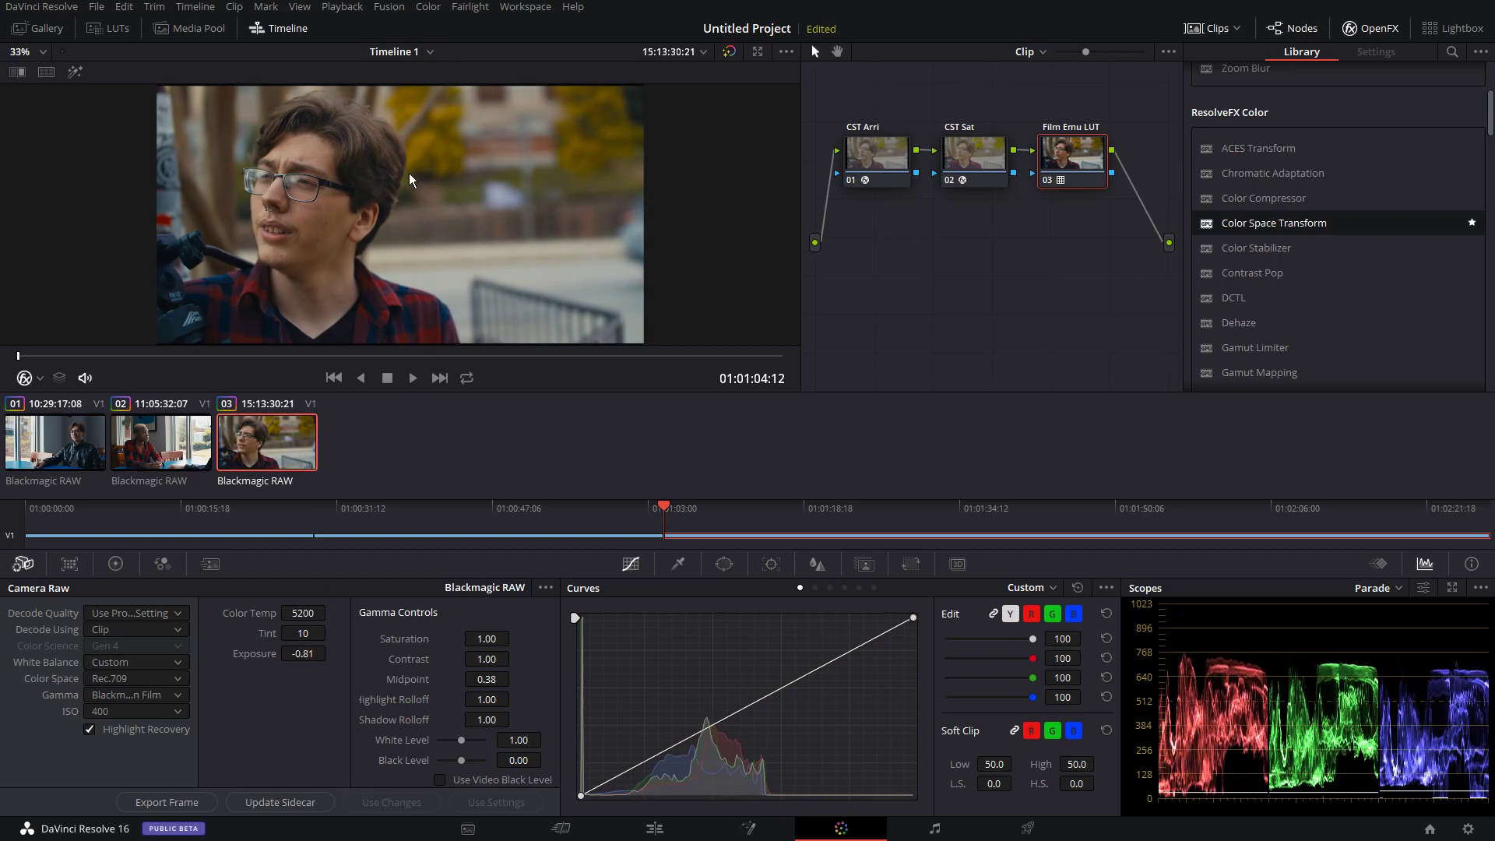
Lower the third clip's Camera Raw exposure to -1.03, judging the image at the frame at 01:02:15:20
{"action": "scroll", "coordinate": [417, 293], "scroll_direction": "down", "scroll_amount": 2}
{"action": "left_click_drag", "start_coordinate": [425, 357], "coordinate": [672, 358]}
{"action": "scroll", "coordinate": [662, 327], "scroll_direction": "up", "scroll_amount": 3}
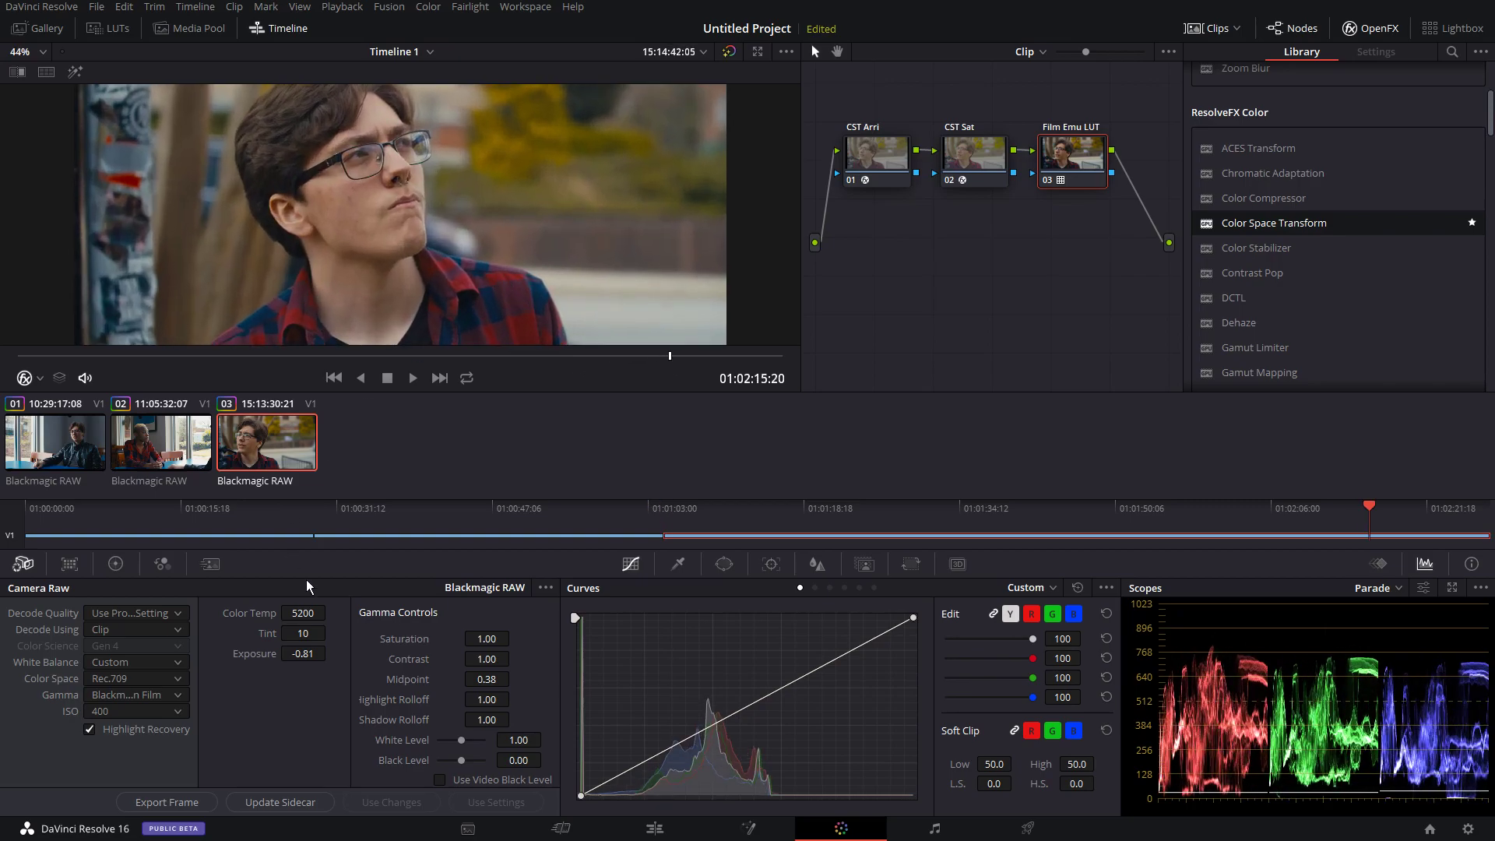
{"action": "mouse_move", "coordinate": [309, 653]}
{"action": "left_mouse_down"}
{"action": "mouse_move", "coordinate": [288, 653]}
{"action": "mouse_move", "coordinate": [316, 654]}
{"action": "left_mouse_up"}
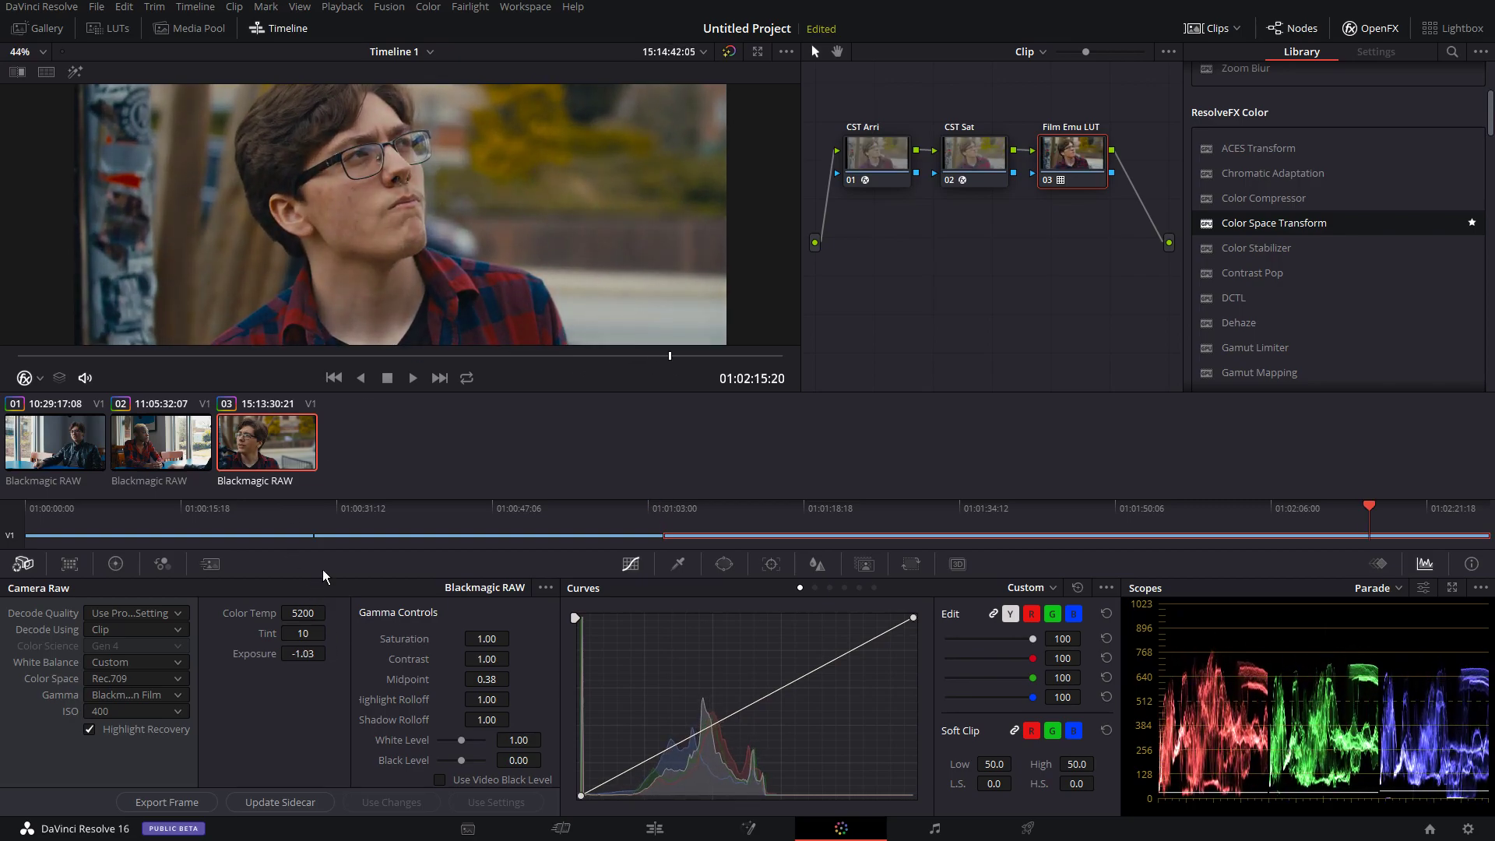
{"action": "scroll", "coordinate": [386, 265], "scroll_direction": "down", "scroll_amount": 3}
{"action": "left_click_drag", "start_coordinate": [626, 360], "coordinate": [688, 356]}
Compare the first and third clips, and inspect the third clip's CST Sat node
{"action": "left_click", "coordinate": [52, 444]}
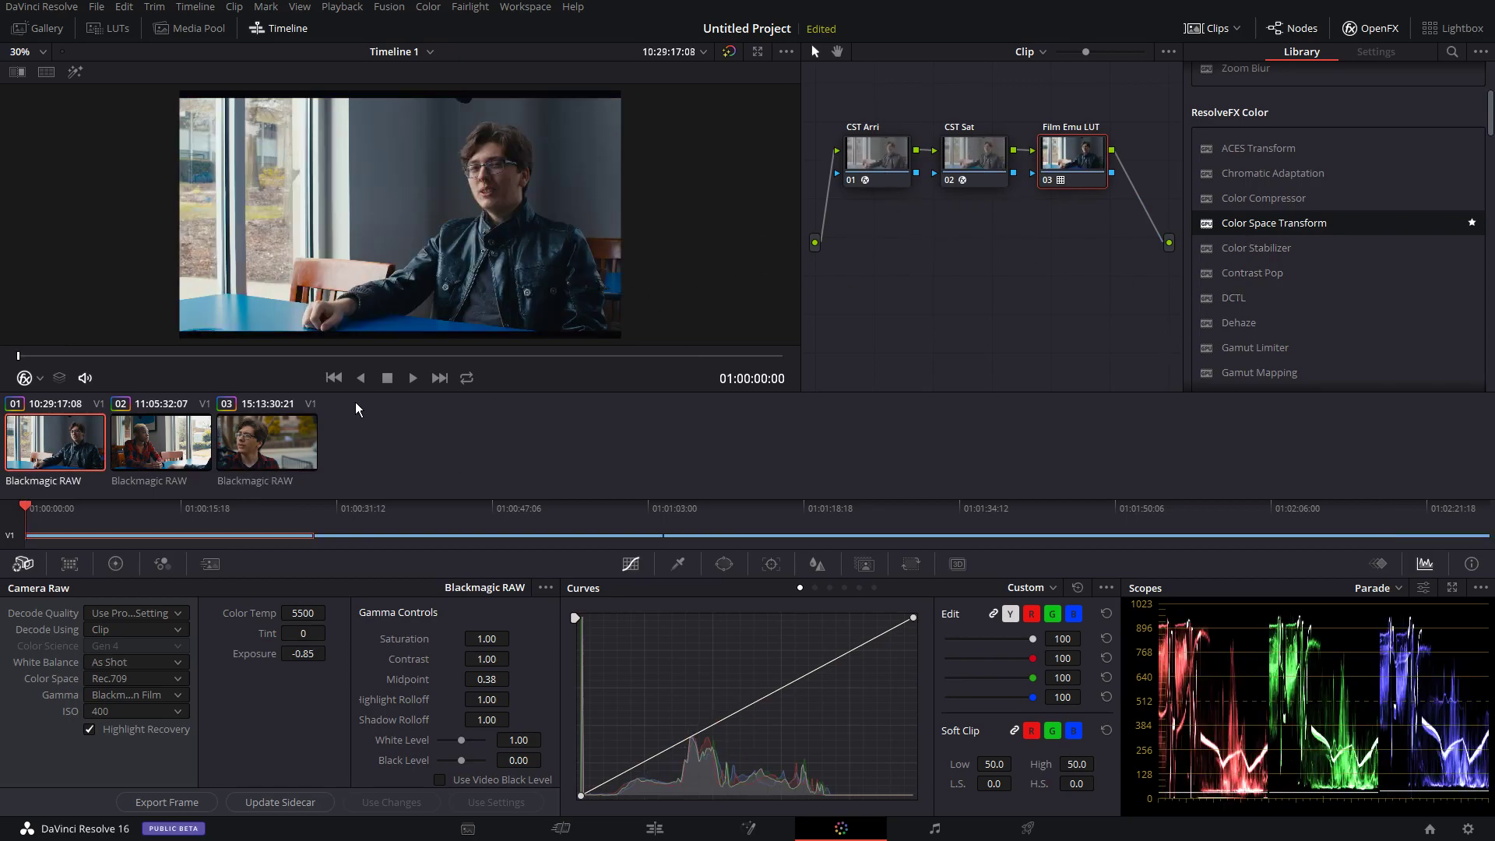
{"action": "scroll", "coordinate": [257, 158], "scroll_direction": "up", "scroll_amount": 2}
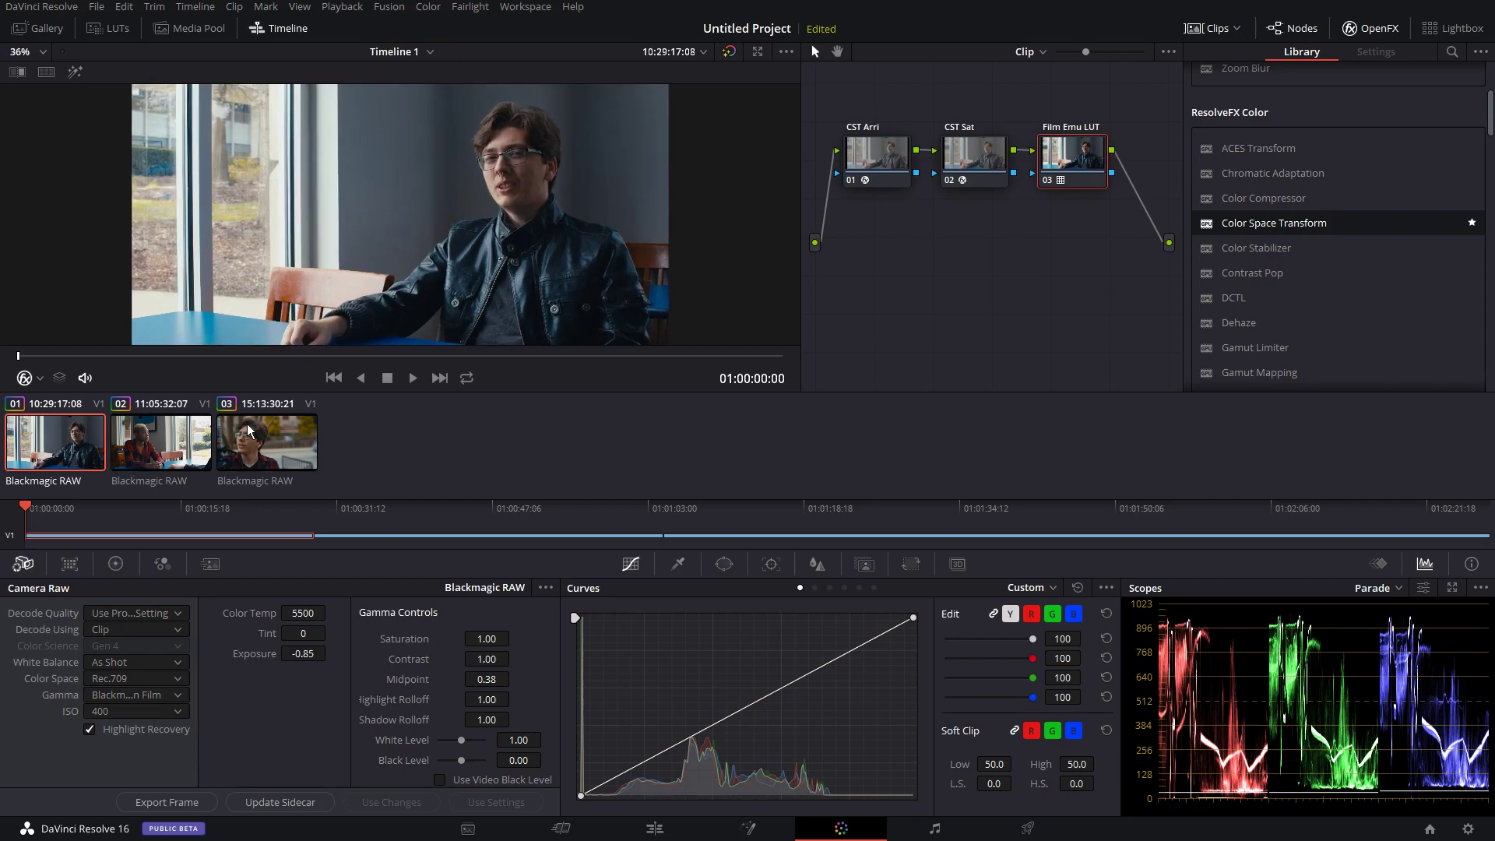
{"action": "left_click", "coordinate": [268, 439]}
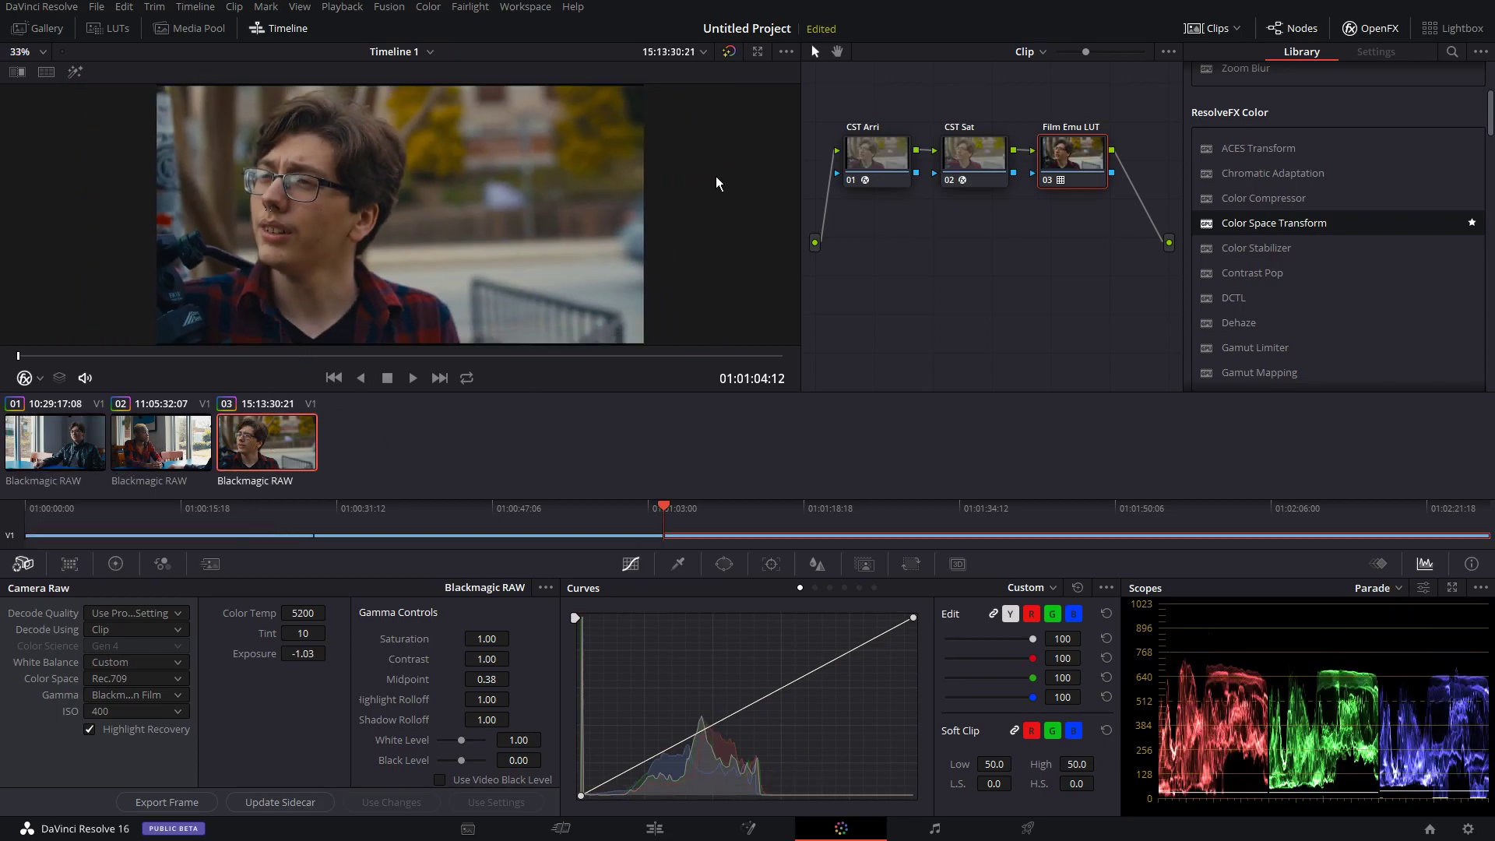
{"action": "left_click", "coordinate": [989, 151]}
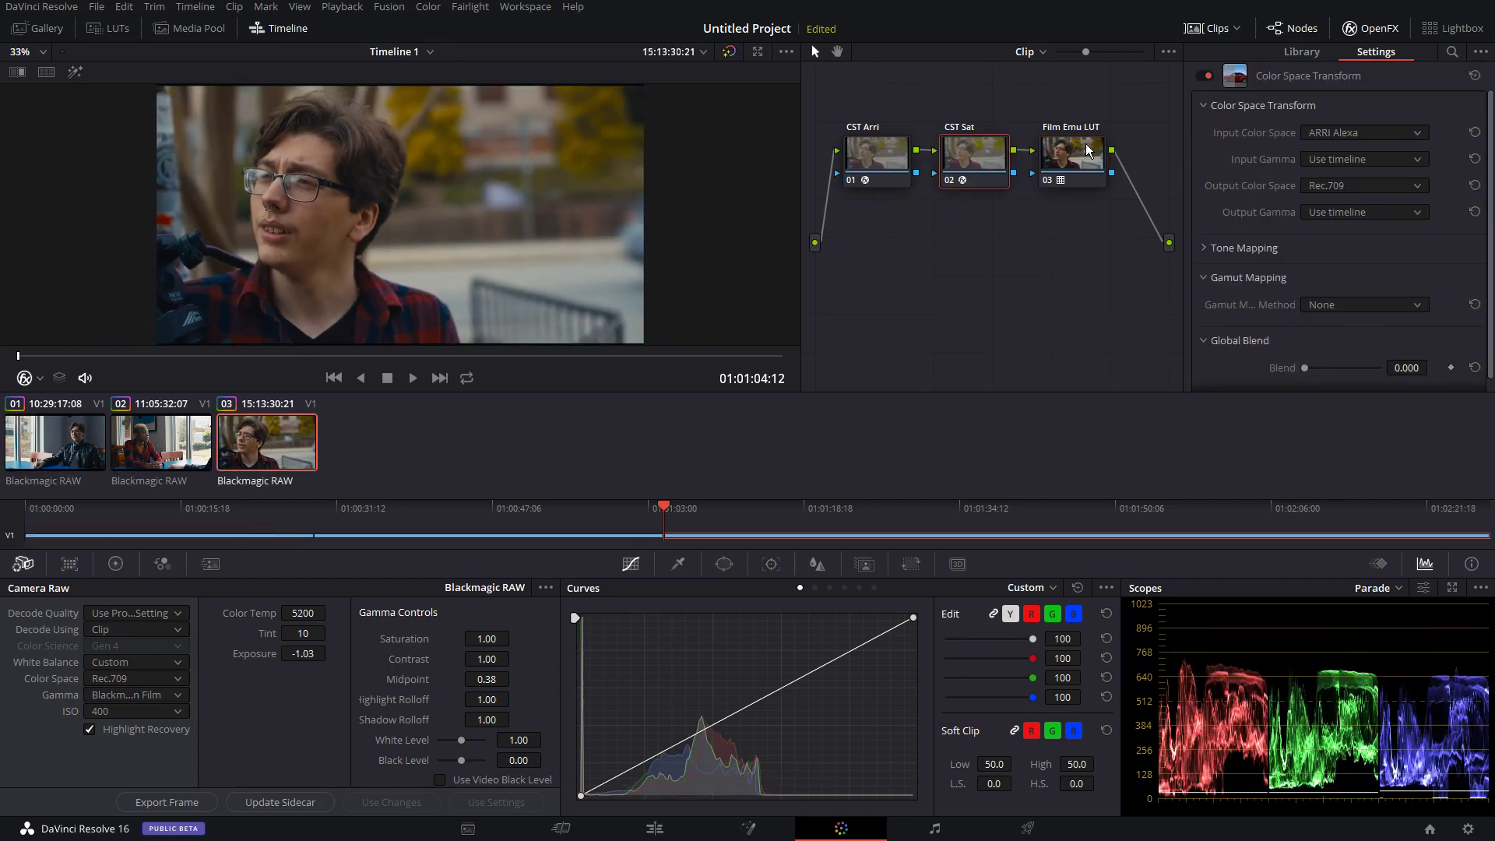
Reduce the third clip's saturation to 40 on the CST Arri node with the primary color wheels' adjustments
{"action": "left_click", "coordinate": [893, 162]}
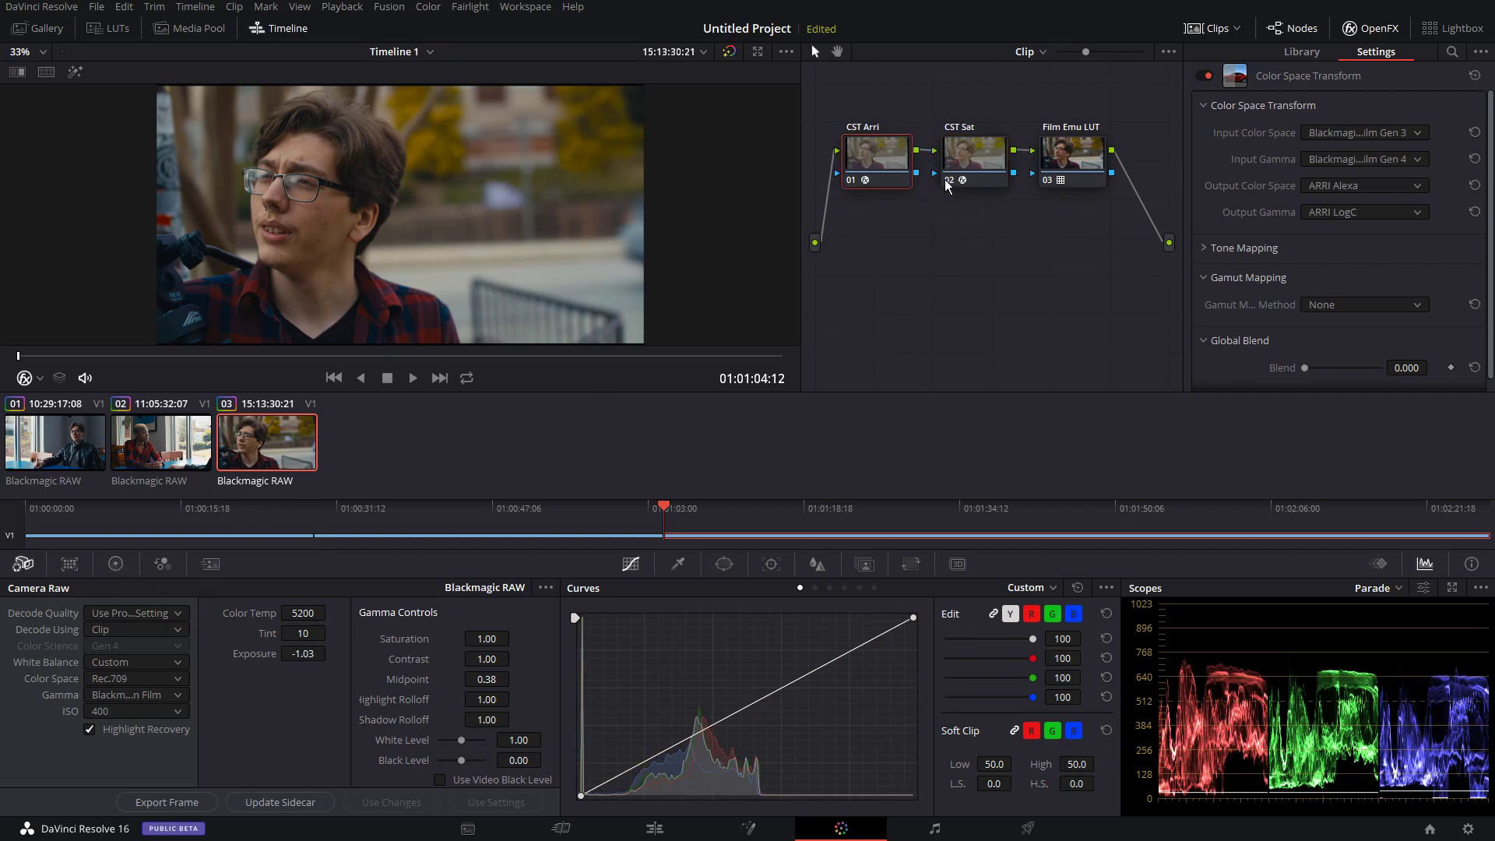
{"action": "left_click", "coordinate": [116, 564]}
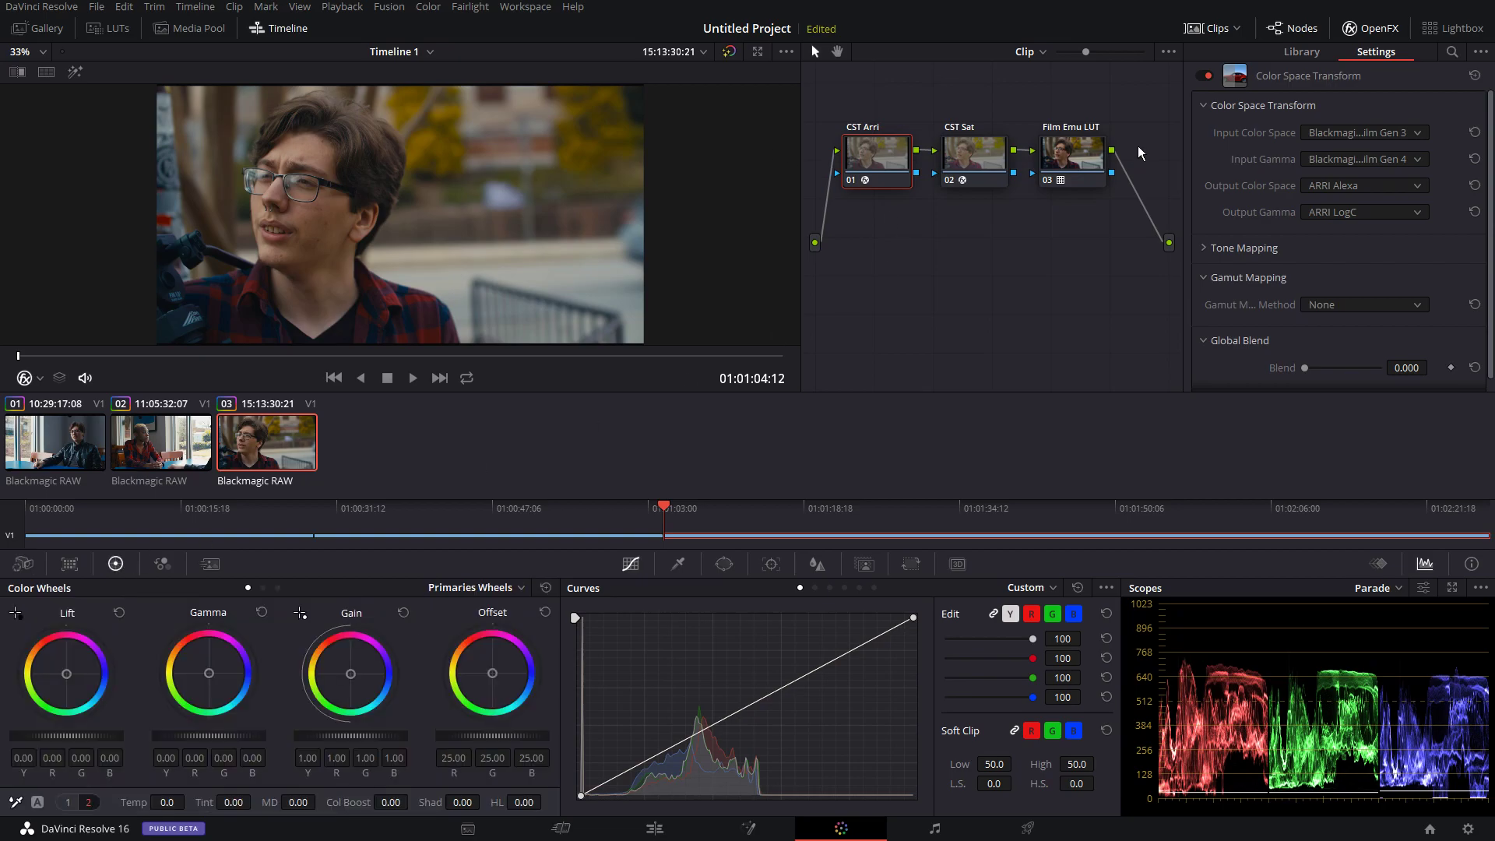
{"action": "scroll", "coordinate": [453, 283], "scroll_direction": "down", "scroll_amount": 1}
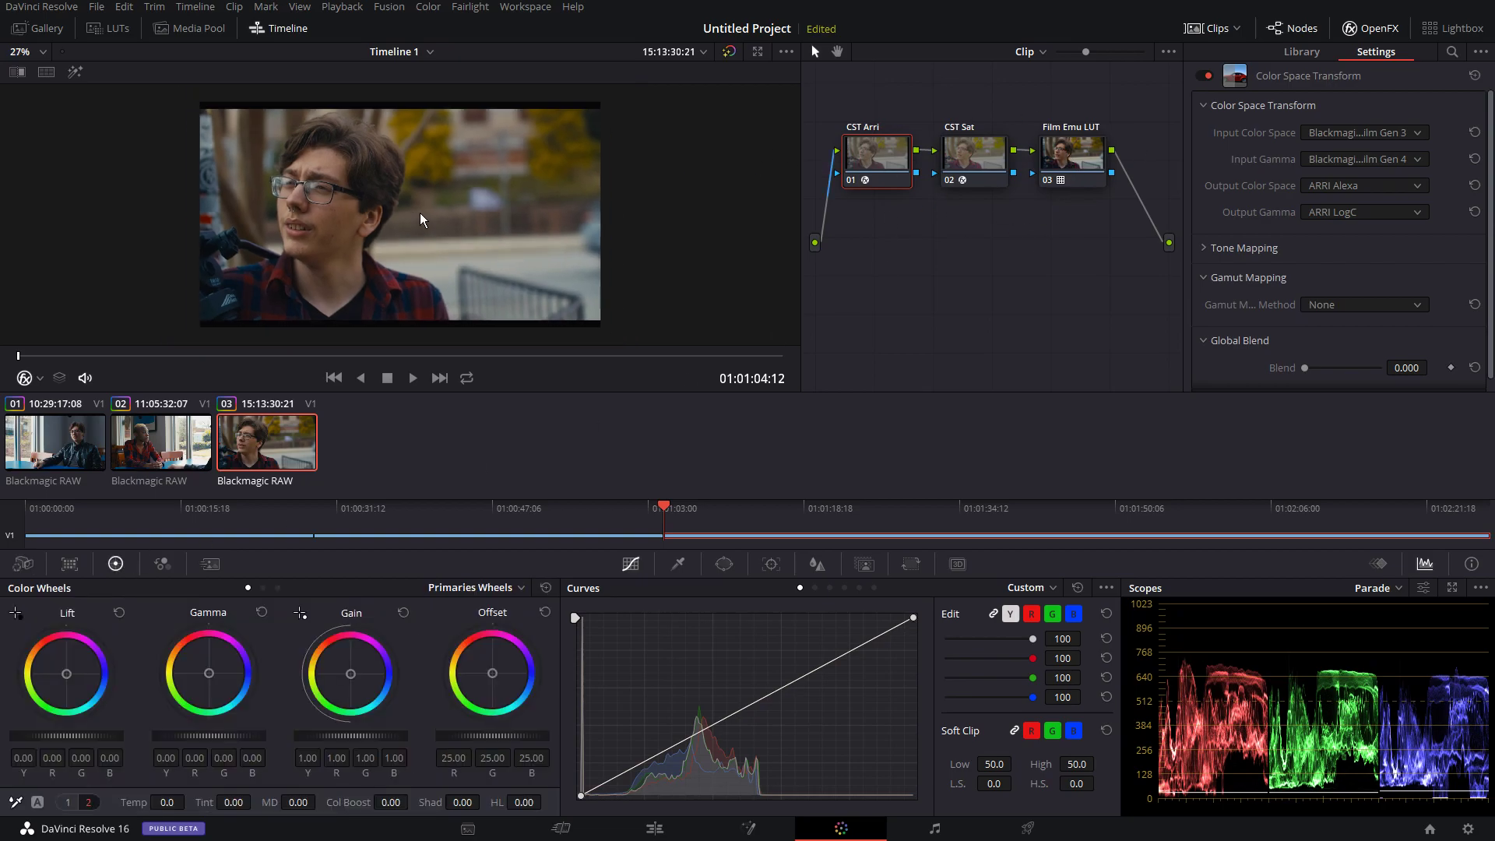
{"action": "left_click", "coordinate": [67, 802]}
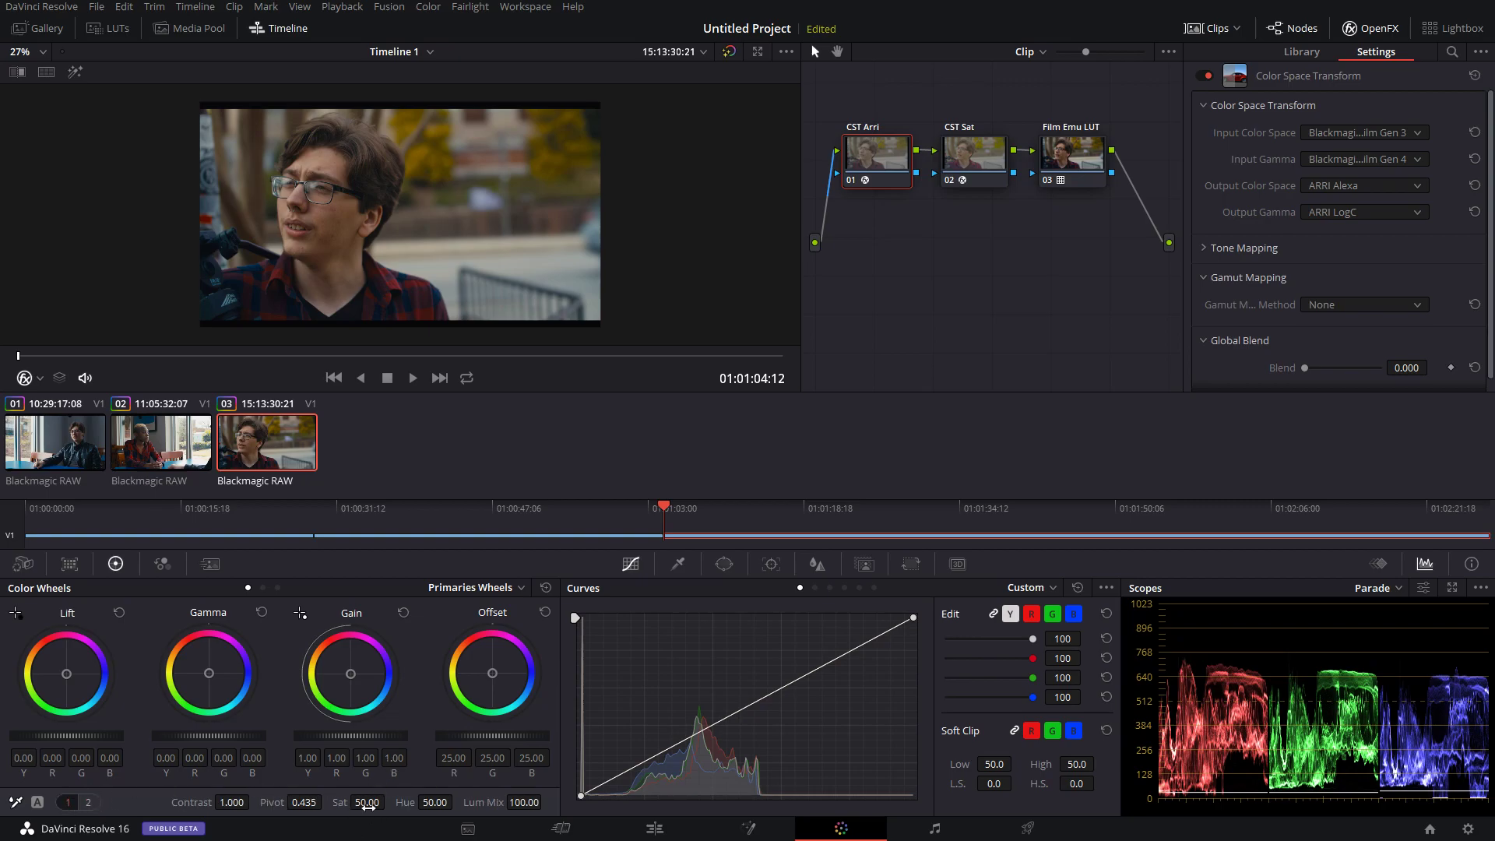
{"action": "left_click_drag", "start_coordinate": [367, 805], "coordinate": [435, 800]}
{"action": "type", "text": "40"}
{"action": "key", "text": "Return"}
{"action": "scroll", "coordinate": [409, 251], "scroll_direction": "up", "scroll_amount": 3}
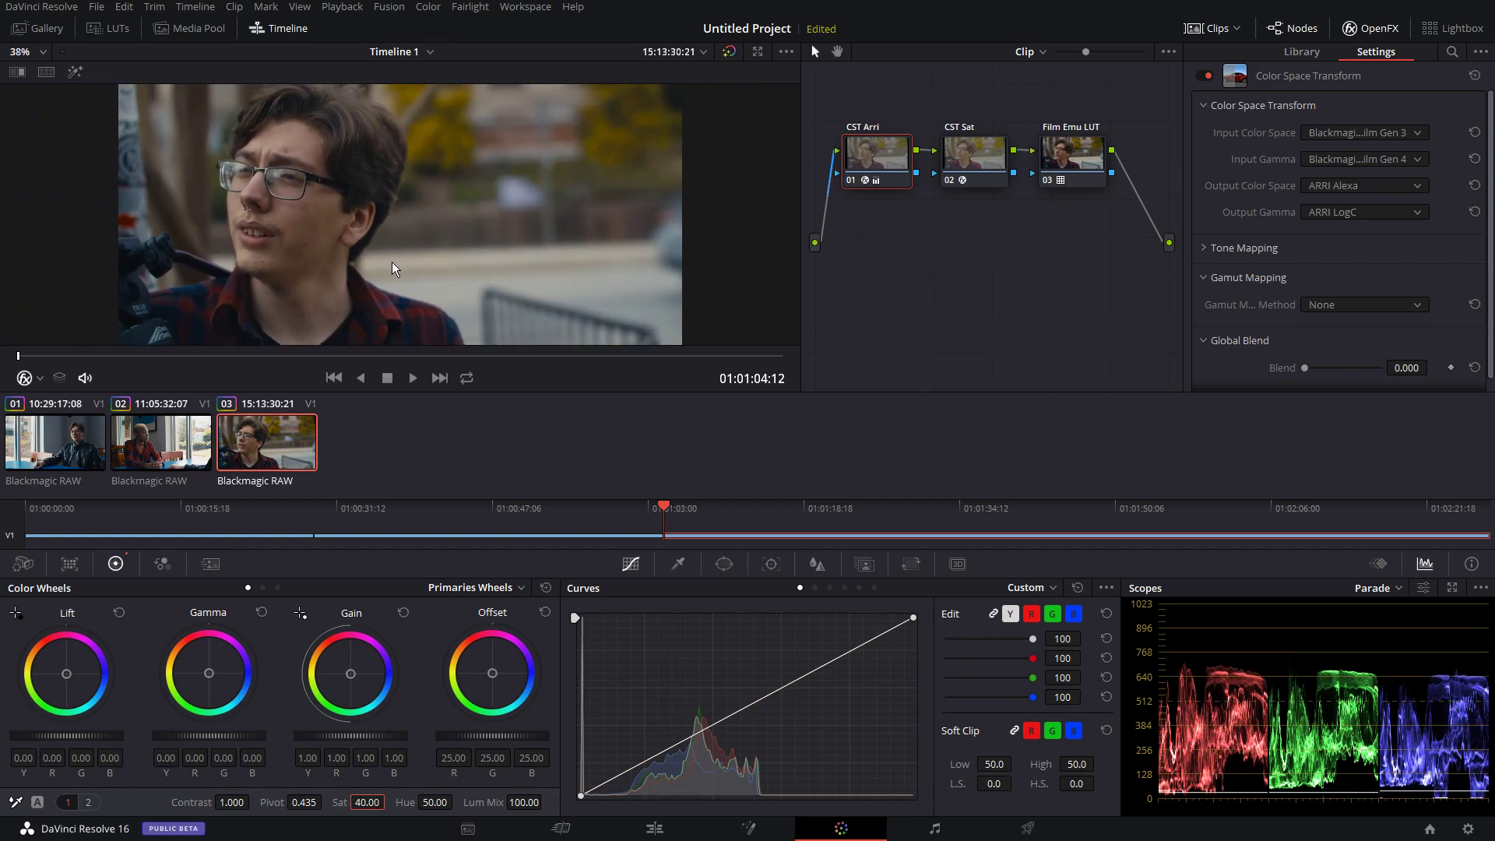
Set the saturation of the third clip's CST Arri node to 45 and check the image
{"action": "scroll", "coordinate": [391, 262], "scroll_direction": "down", "scroll_amount": 2}
{"action": "left_click", "coordinate": [364, 804]}
{"action": "type", "text": "45"}
{"action": "key", "text": "Return"}
{"action": "scroll", "coordinate": [364, 255], "scroll_direction": "up", "scroll_amount": 5}
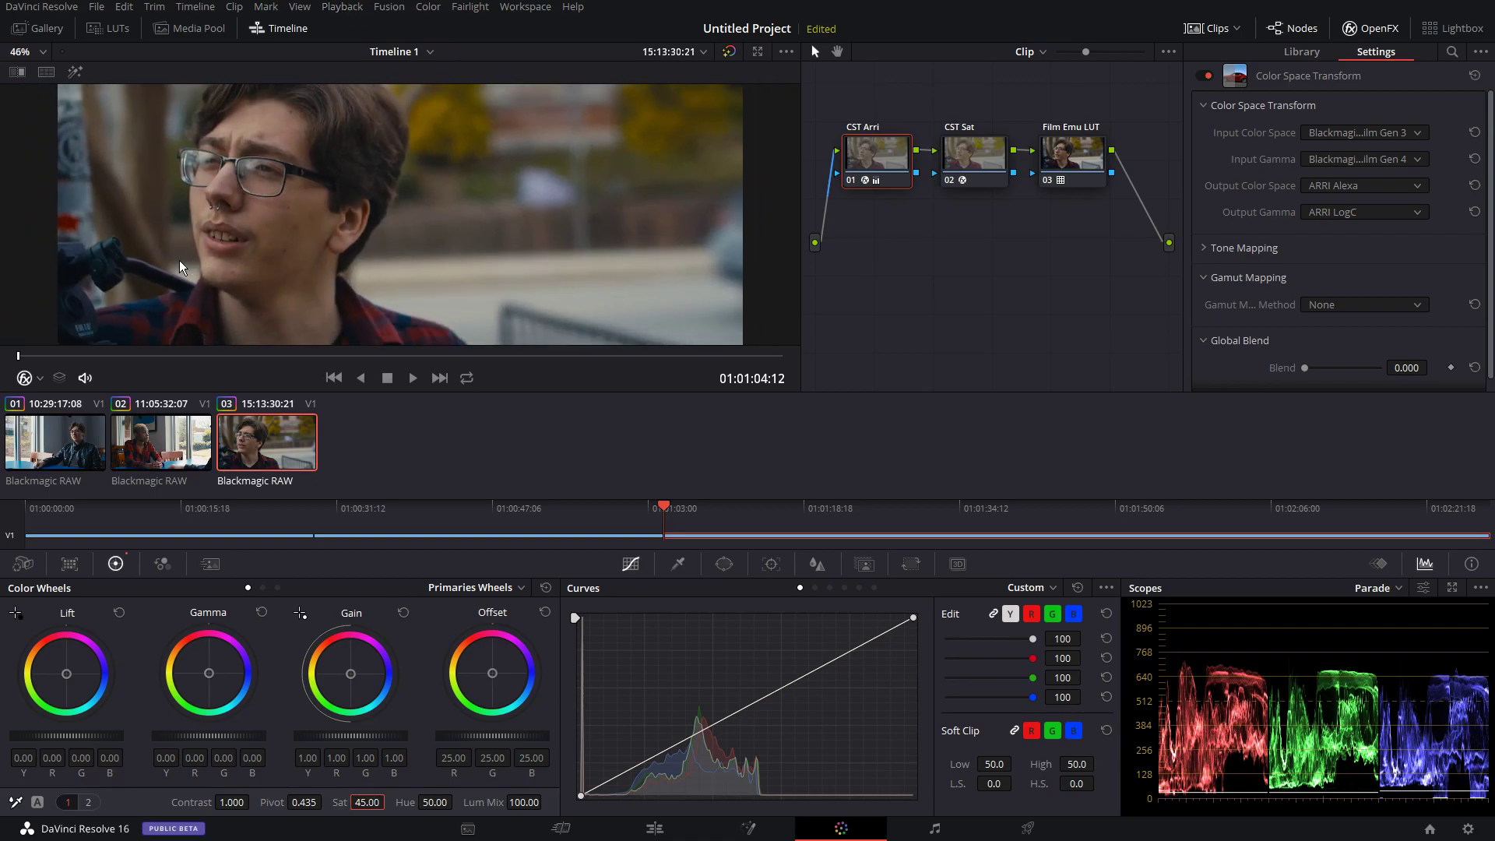
Set the saturation of the second clip's CST Arri node to 45
{"action": "left_click", "coordinate": [132, 444]}
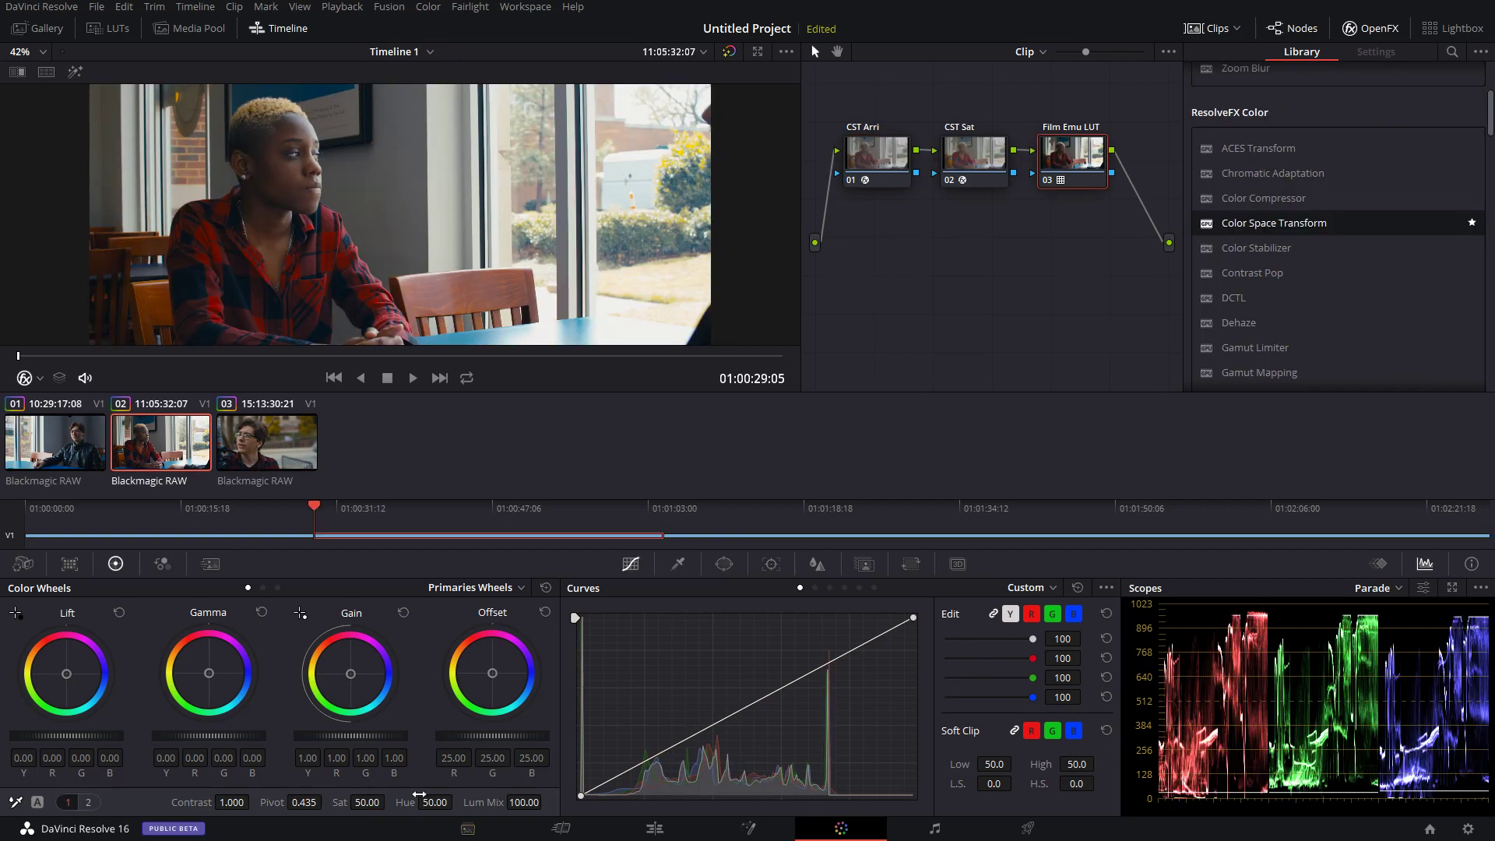
{"action": "left_click", "coordinate": [878, 168]}
{"action": "left_click", "coordinate": [374, 807]}
{"action": "type", "text": "45"}
{"action": "key", "text": "Return"}
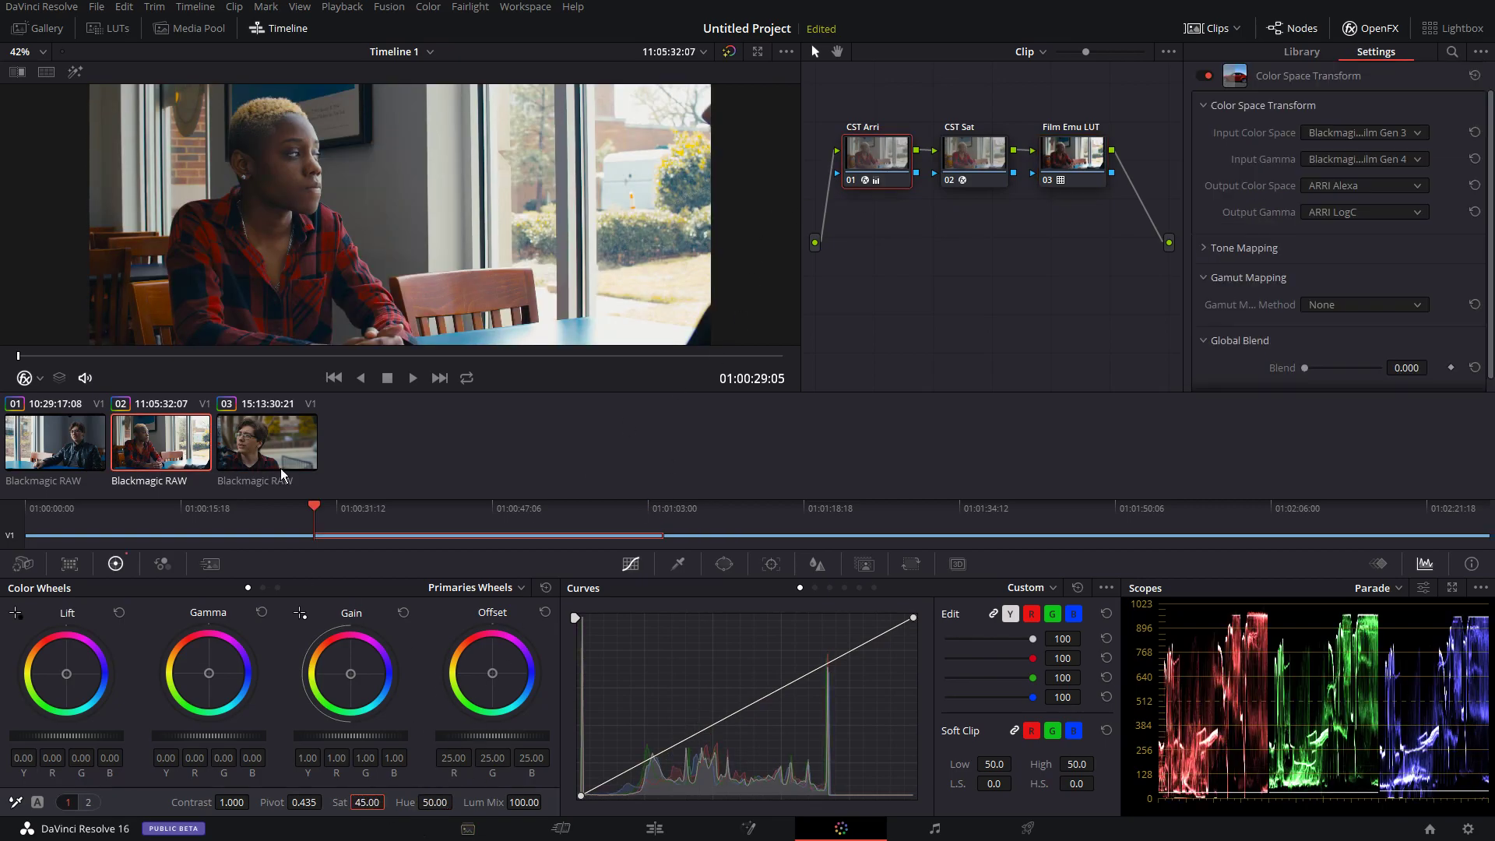
{"action": "scroll", "coordinate": [271, 290], "scroll_direction": "up", "scroll_amount": 1}
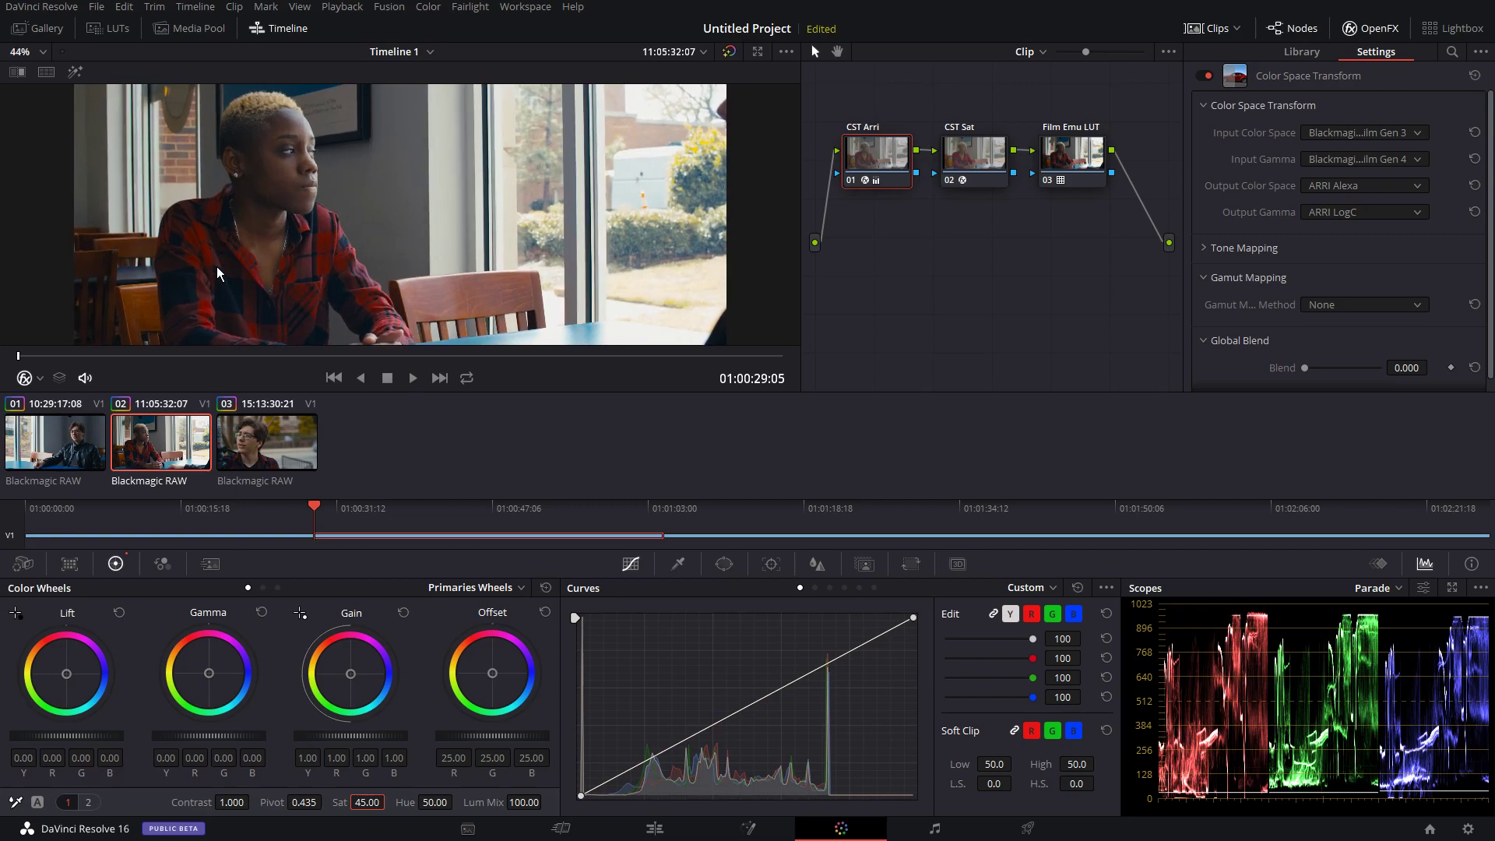
Set the saturation of the first clip's CST Arri node to 45
{"action": "left_click", "coordinate": [56, 442]}
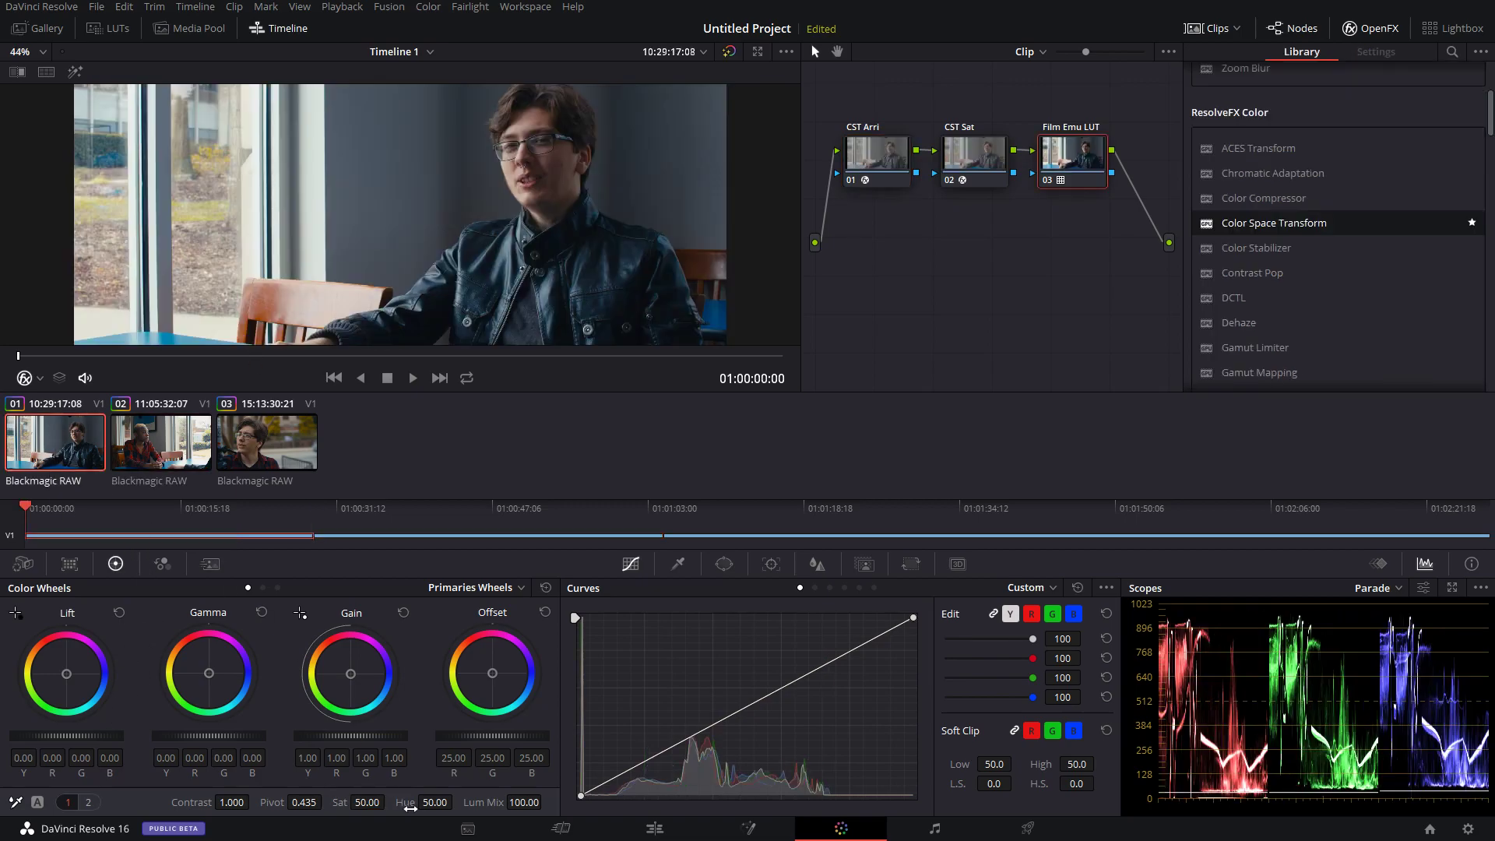
{"action": "left_click", "coordinate": [883, 173]}
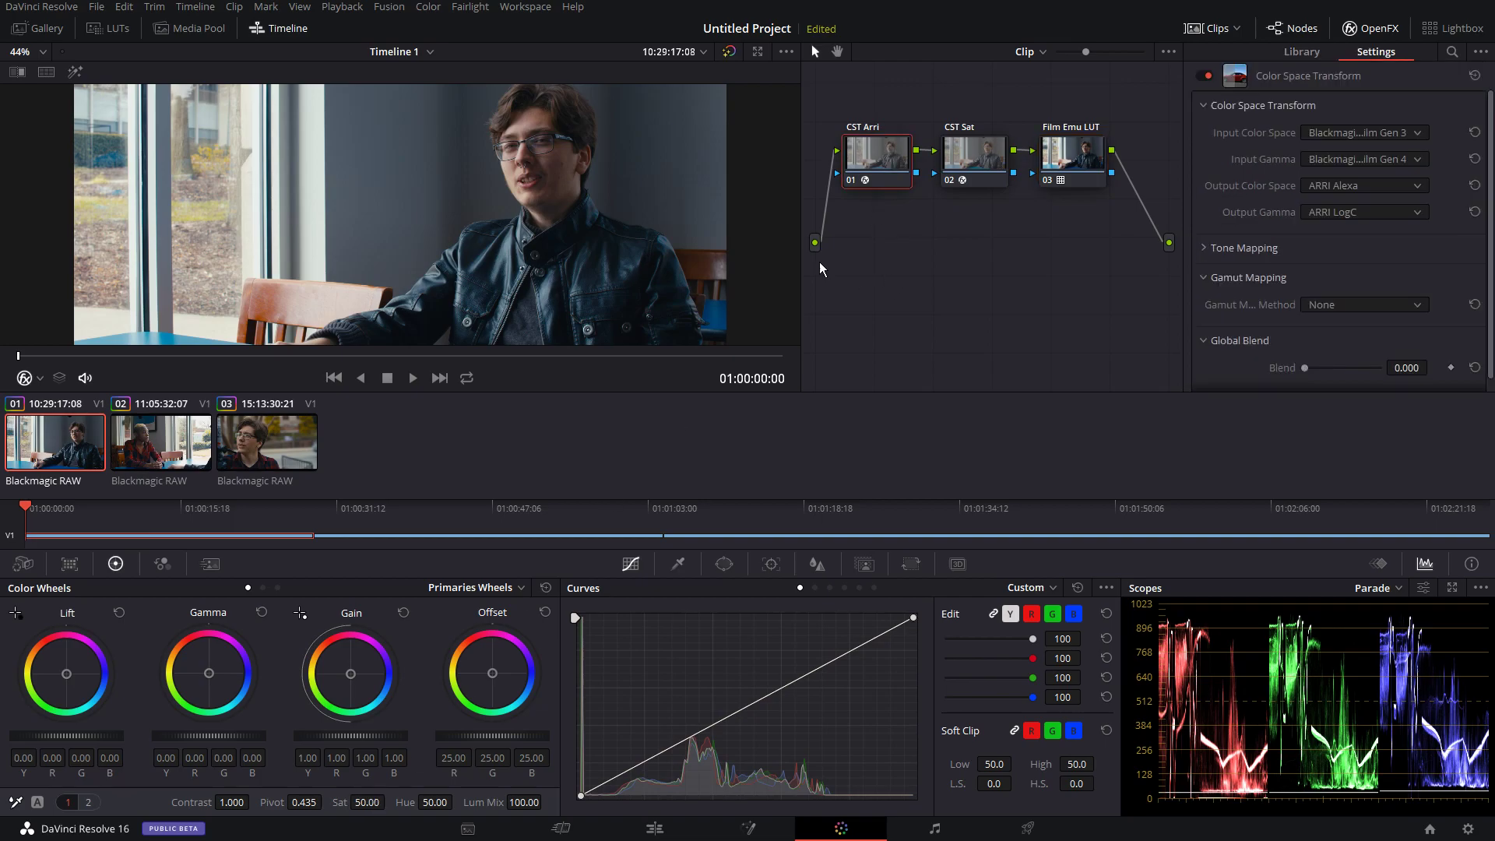
{"action": "type", "text": "45"}
{"action": "key", "text": "Return"}
{"action": "scroll", "coordinate": [559, 262], "scroll_direction": "down", "scroll_amount": 3}
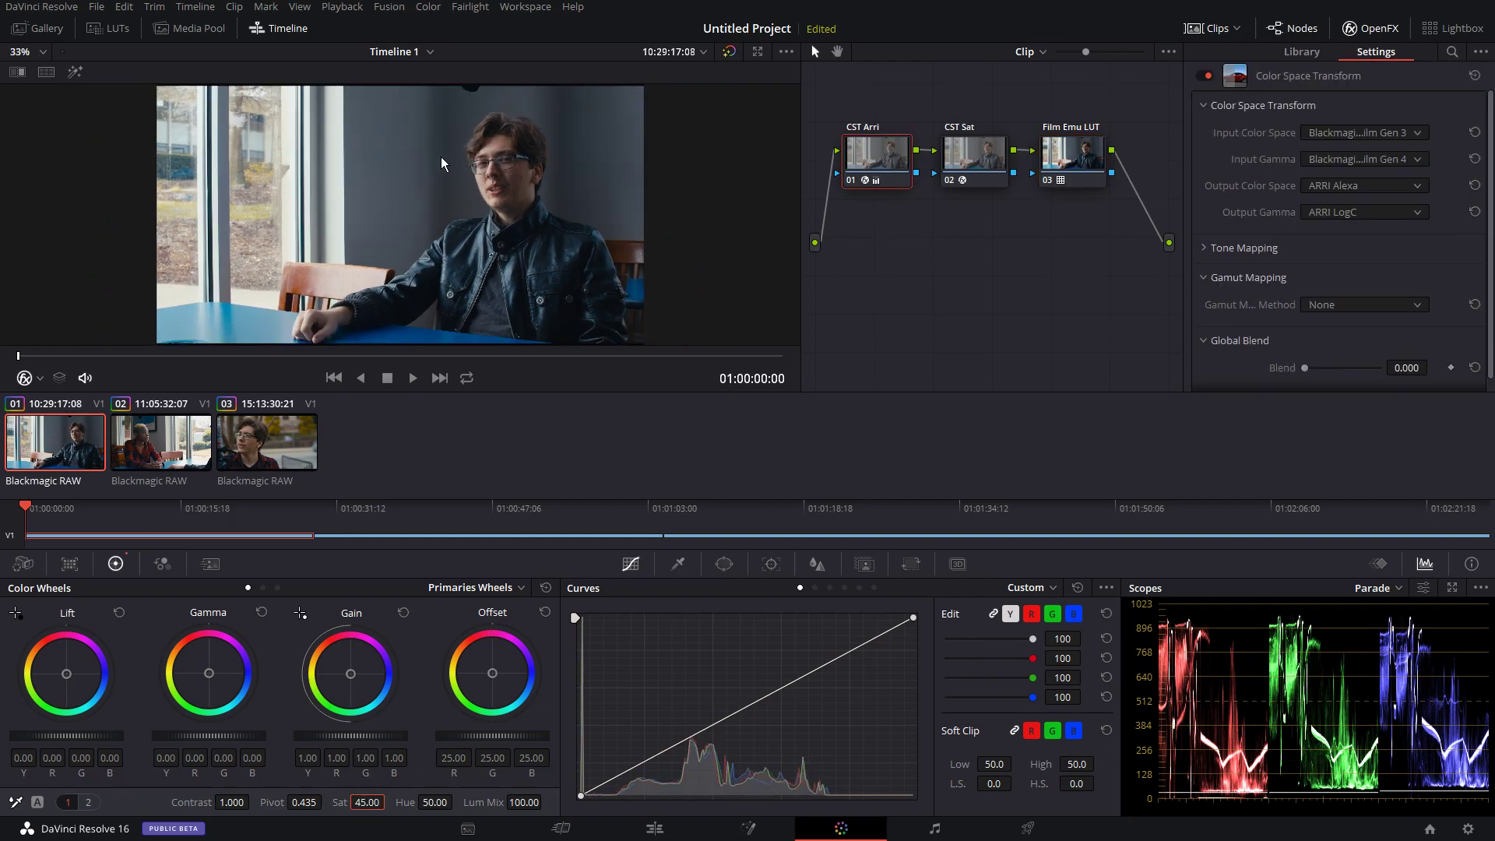
Check the ISO options in the first clip's Camera Raw settings and review the graded images of all three clips
{"action": "scroll", "coordinate": [569, 177], "scroll_direction": "down", "scroll_amount": 5}
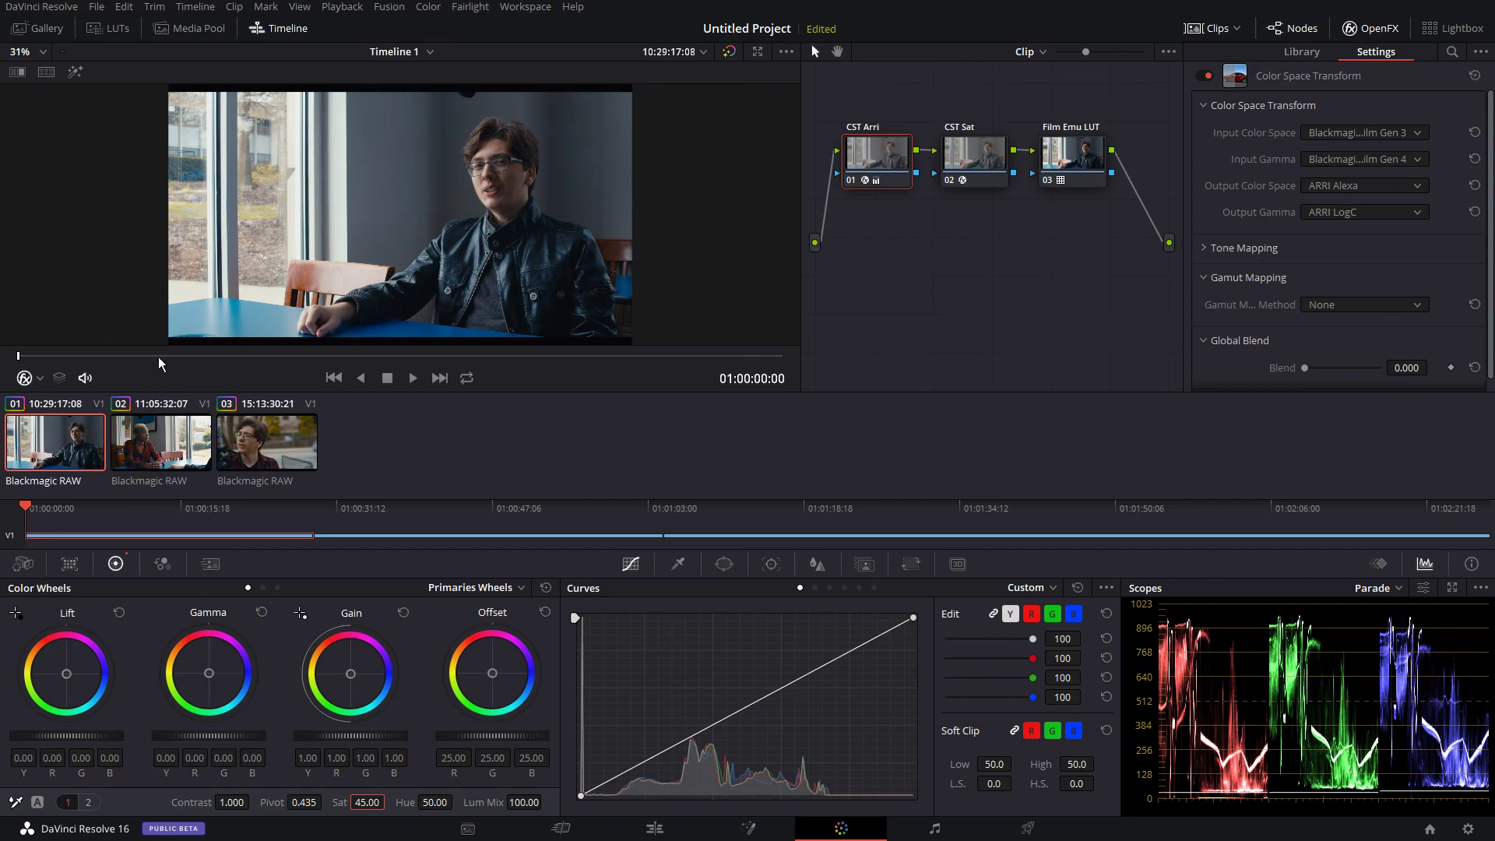
{"action": "left_click", "coordinate": [21, 561]}
{"action": "left_click", "coordinate": [105, 708]}
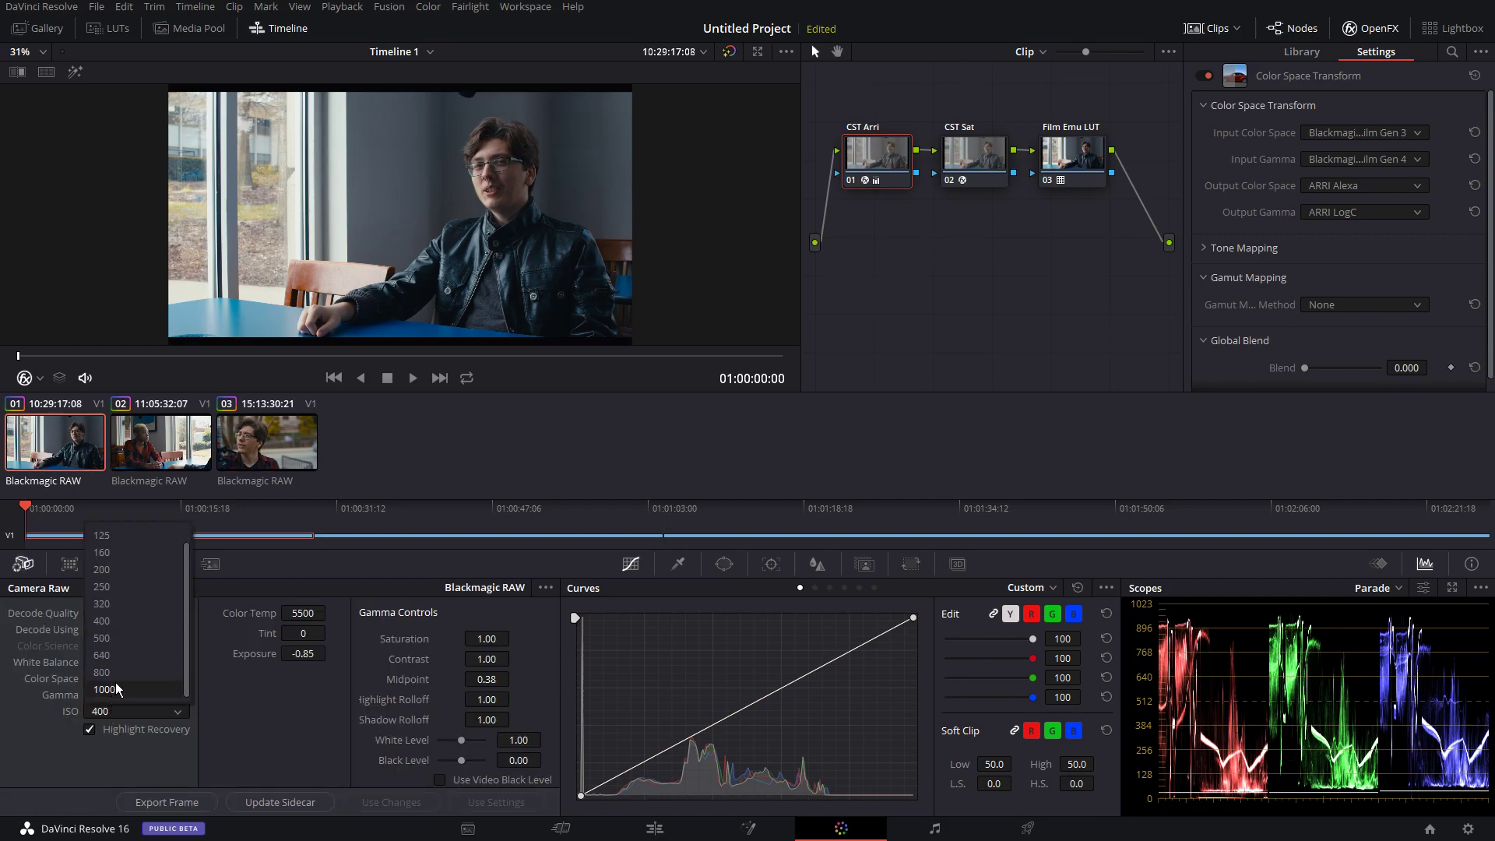
{"action": "left_click", "coordinate": [26, 708]}
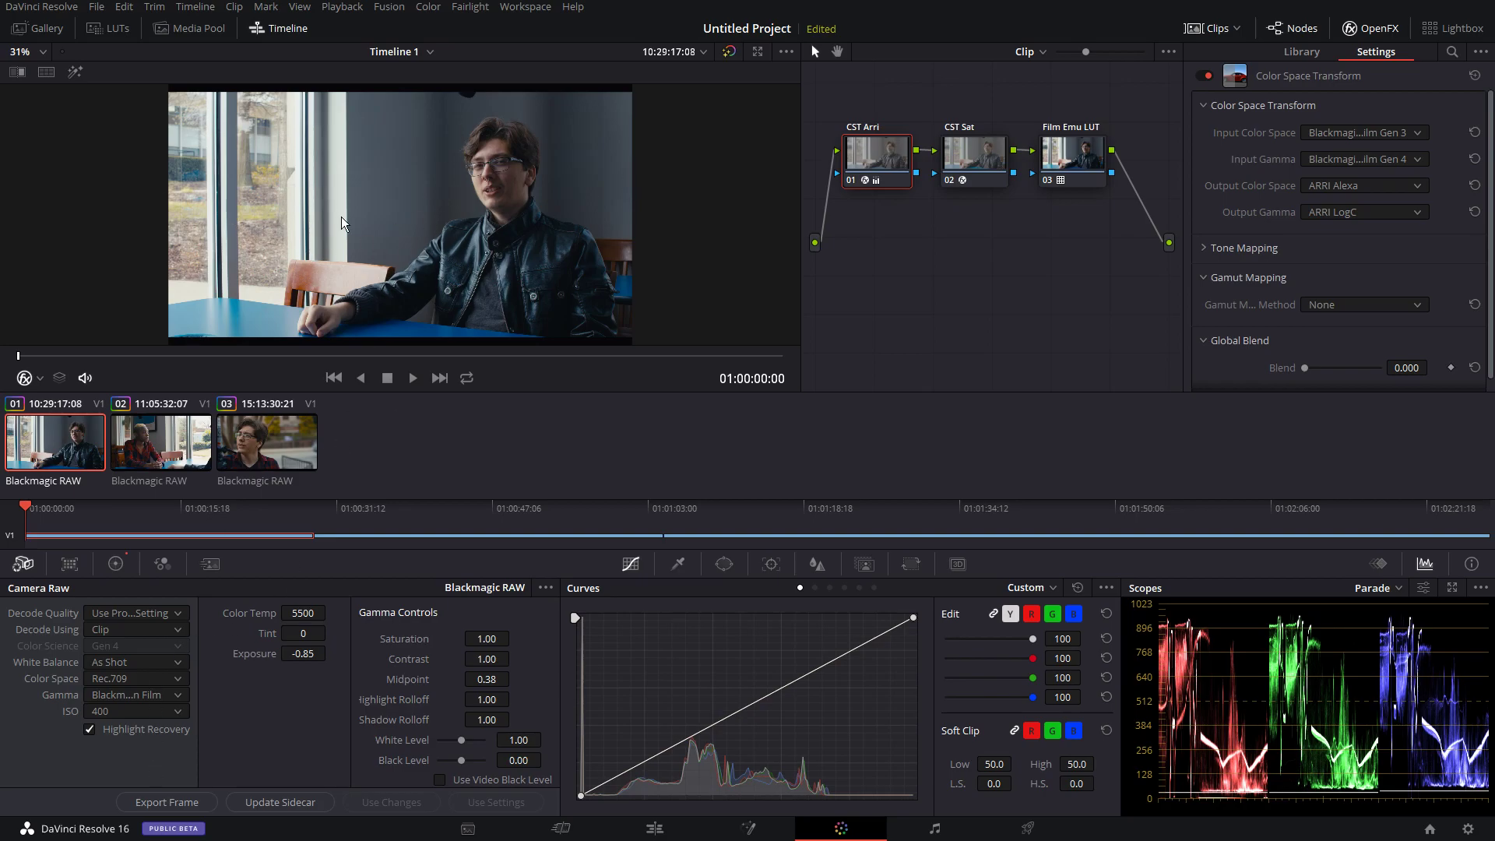
{"action": "scroll", "coordinate": [465, 175], "scroll_direction": "up", "scroll_amount": 1}
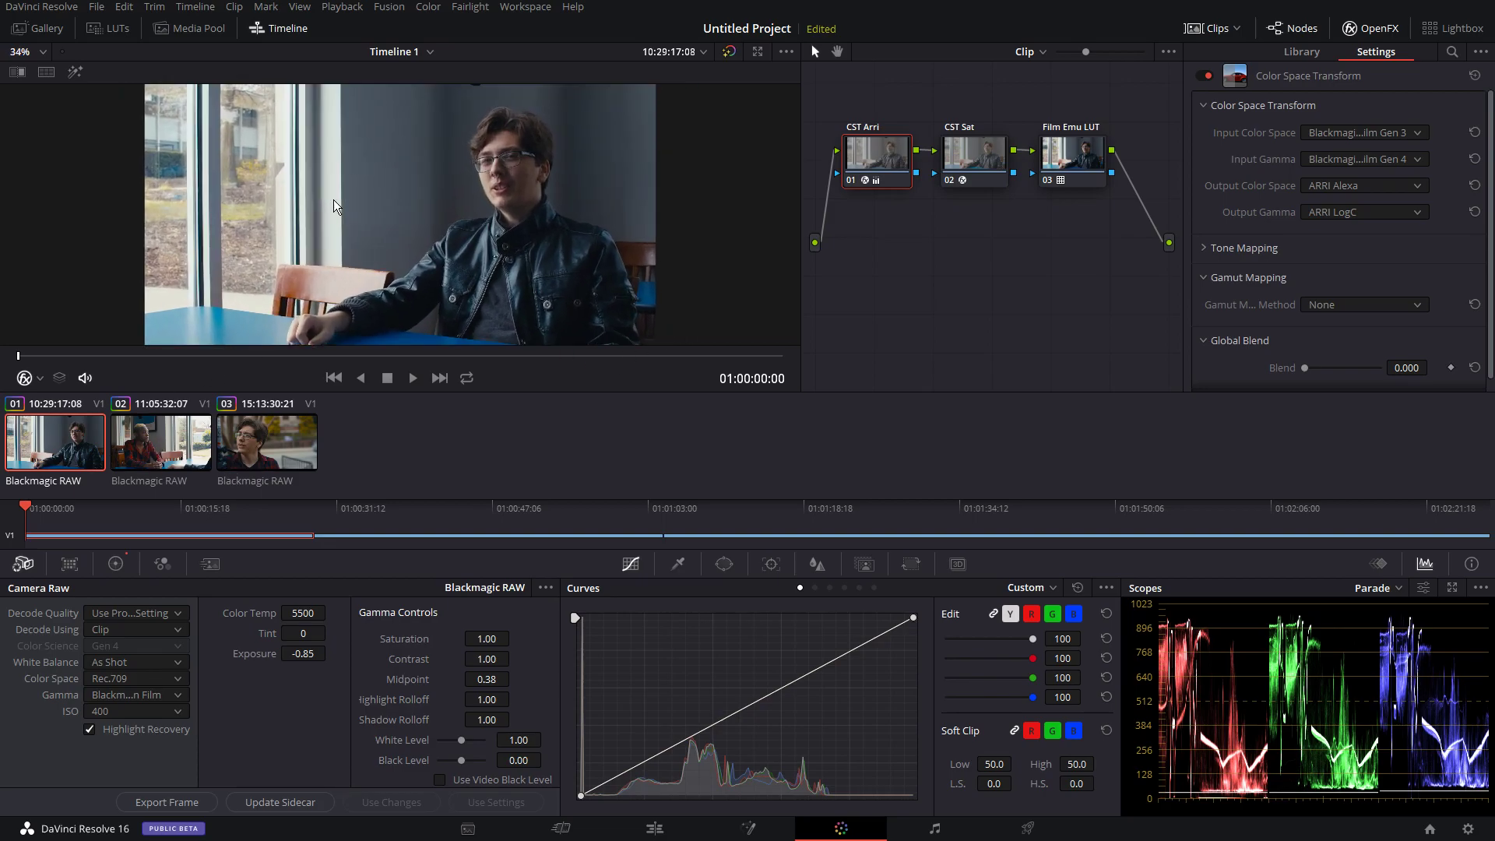
{"action": "scroll", "coordinate": [350, 192], "scroll_direction": "down", "scroll_amount": 1}
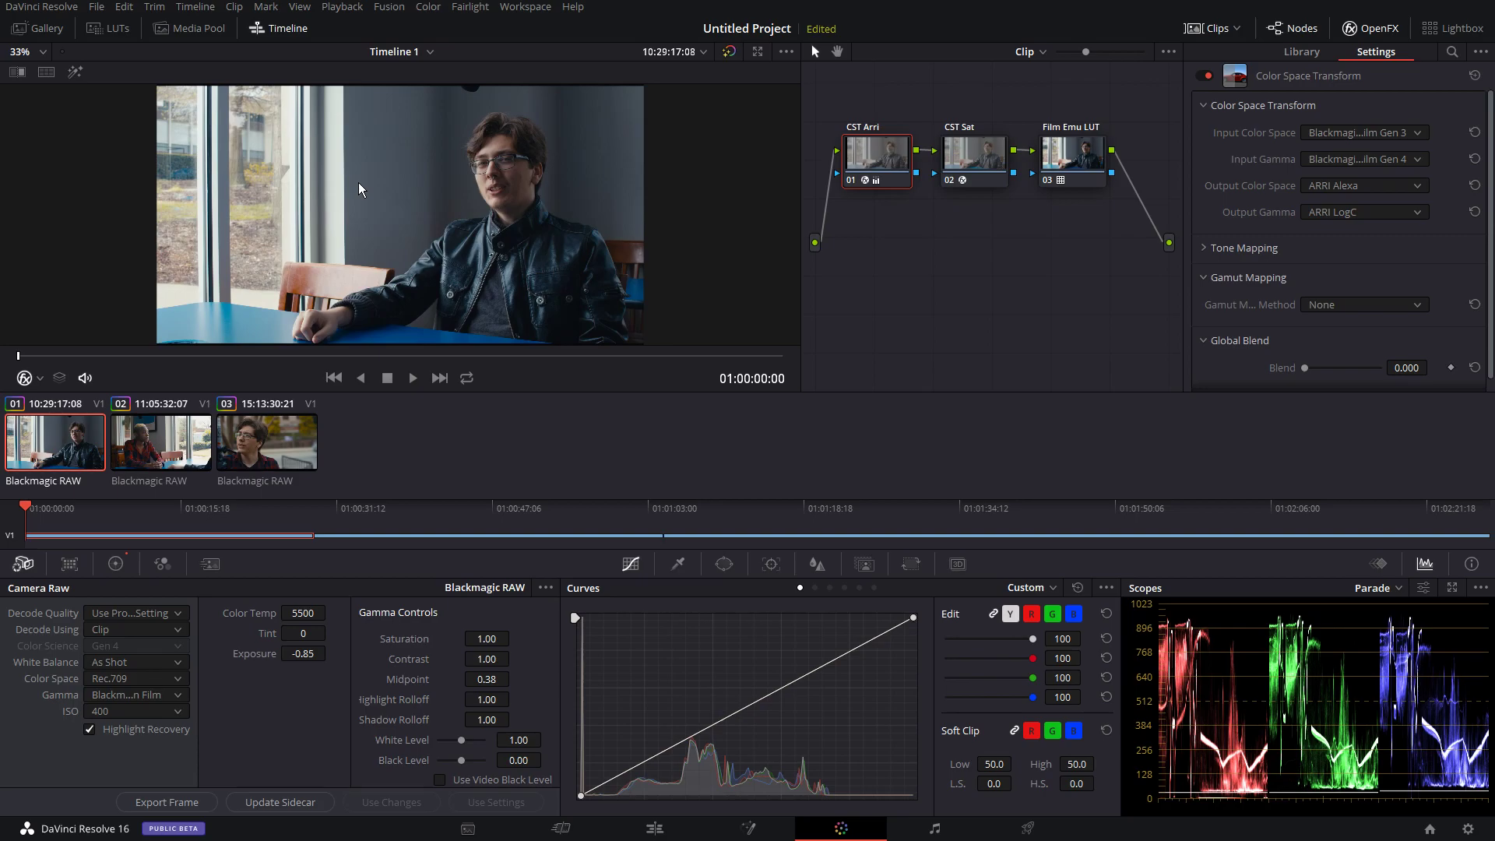
{"action": "left_click", "coordinate": [158, 430]}
{"action": "scroll", "coordinate": [370, 286], "scroll_direction": "down", "scroll_amount": 1}
{"action": "left_click", "coordinate": [263, 456]}
{"action": "scroll", "coordinate": [312, 259], "scroll_direction": "down", "scroll_amount": 1}
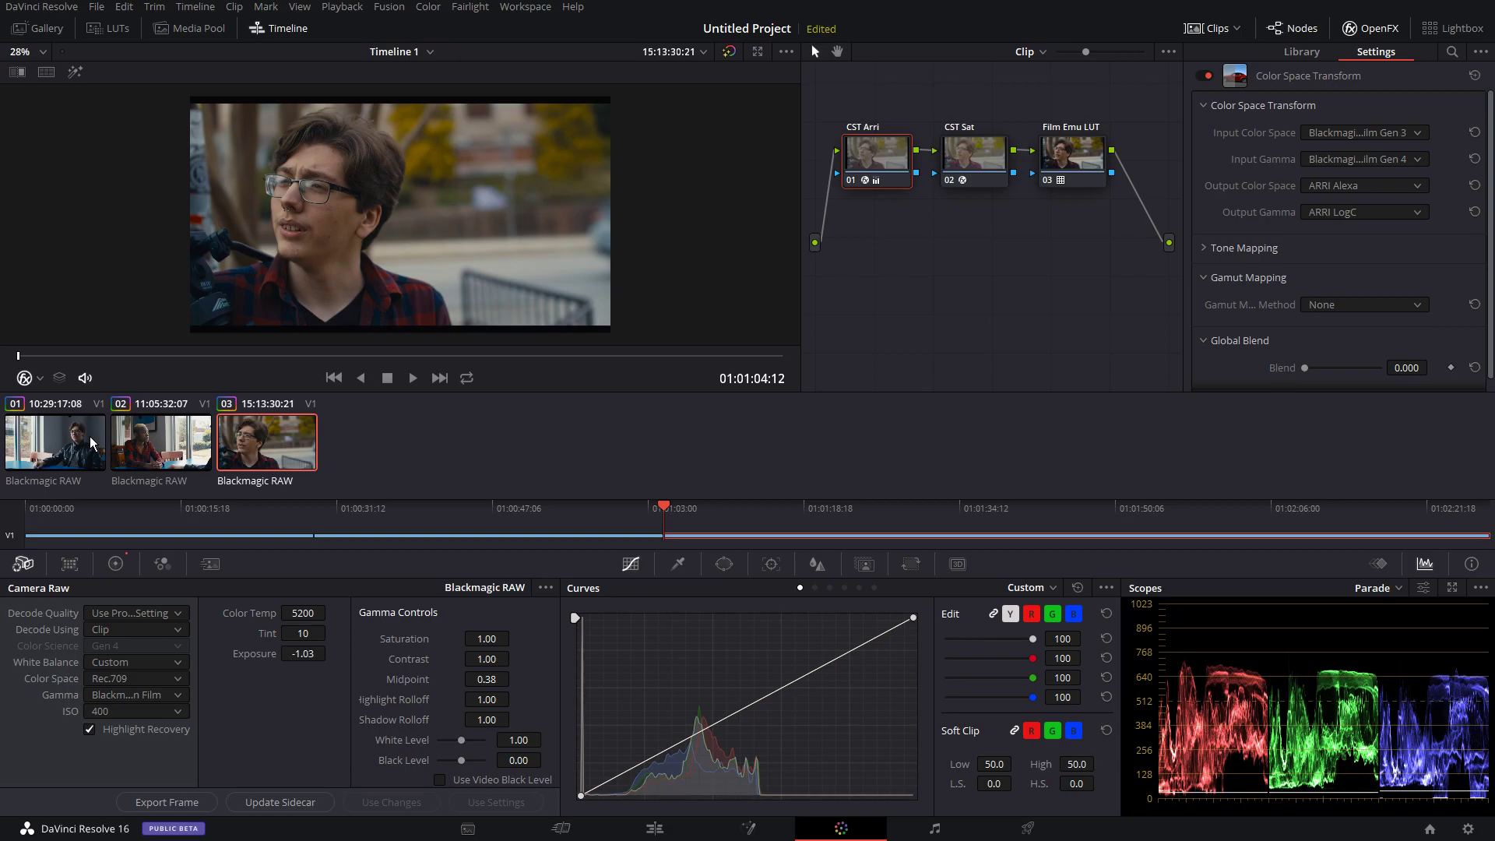
Set the gamut mapping method to Saturation Mapping on the first clip's CST Sat node and inspect the image
{"action": "left_click", "coordinate": [90, 442]}
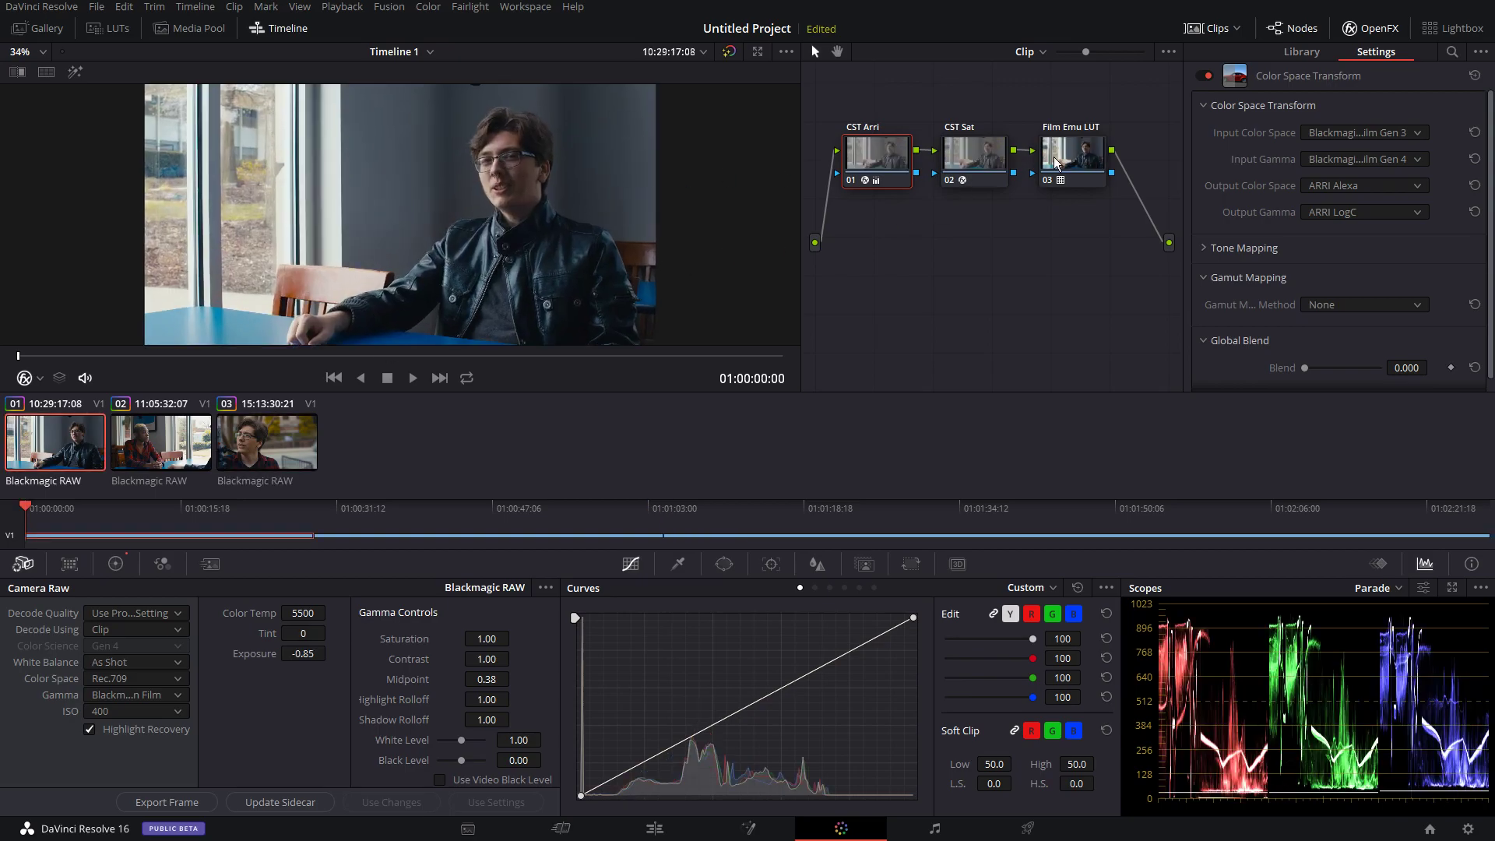
{"action": "left_click", "coordinate": [991, 147]}
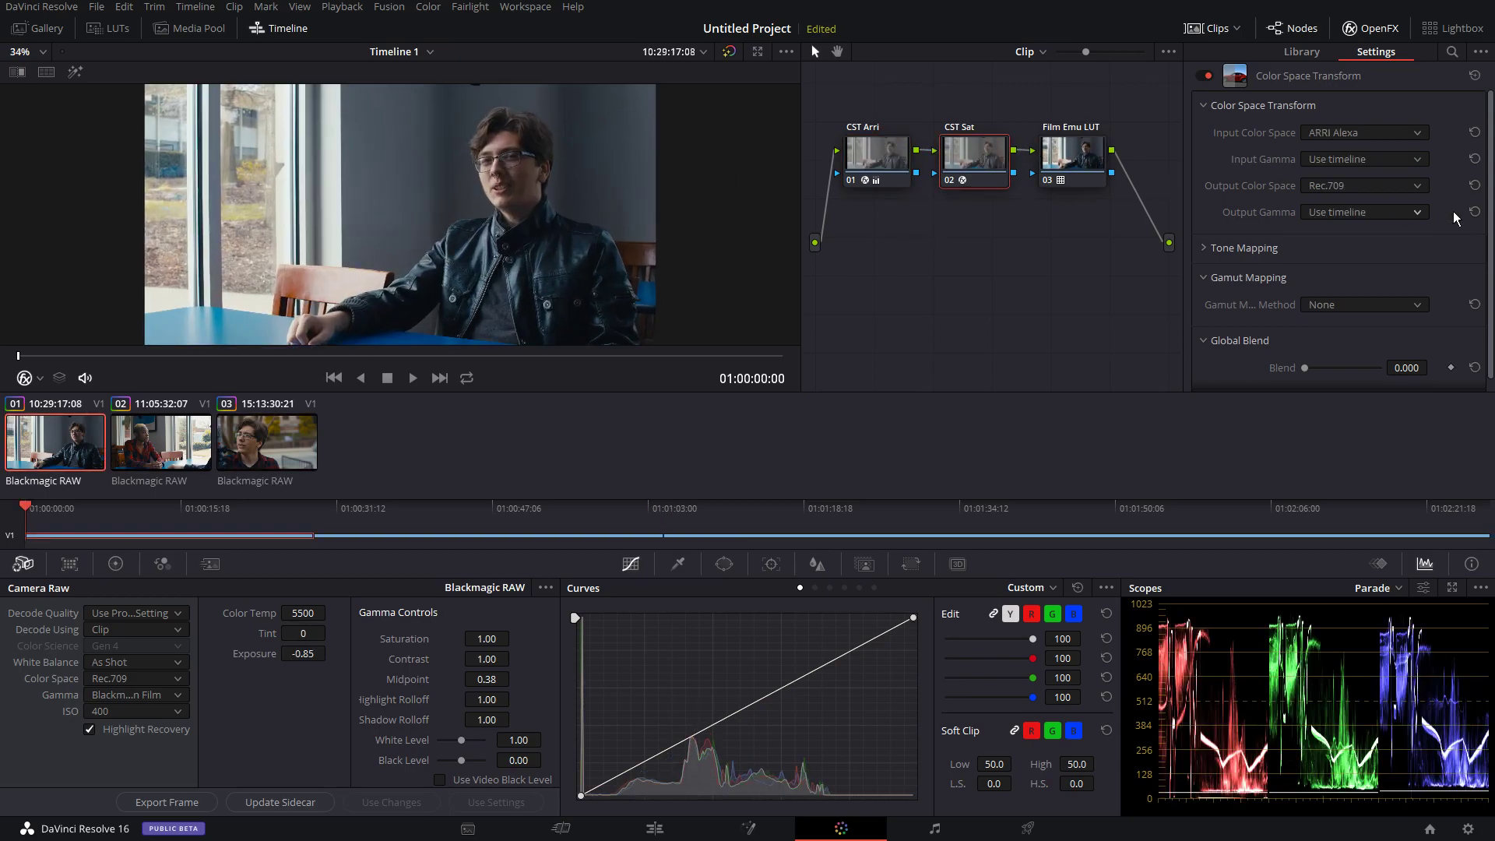
{"action": "scroll", "coordinate": [526, 197], "scroll_direction": "up", "scroll_amount": 2}
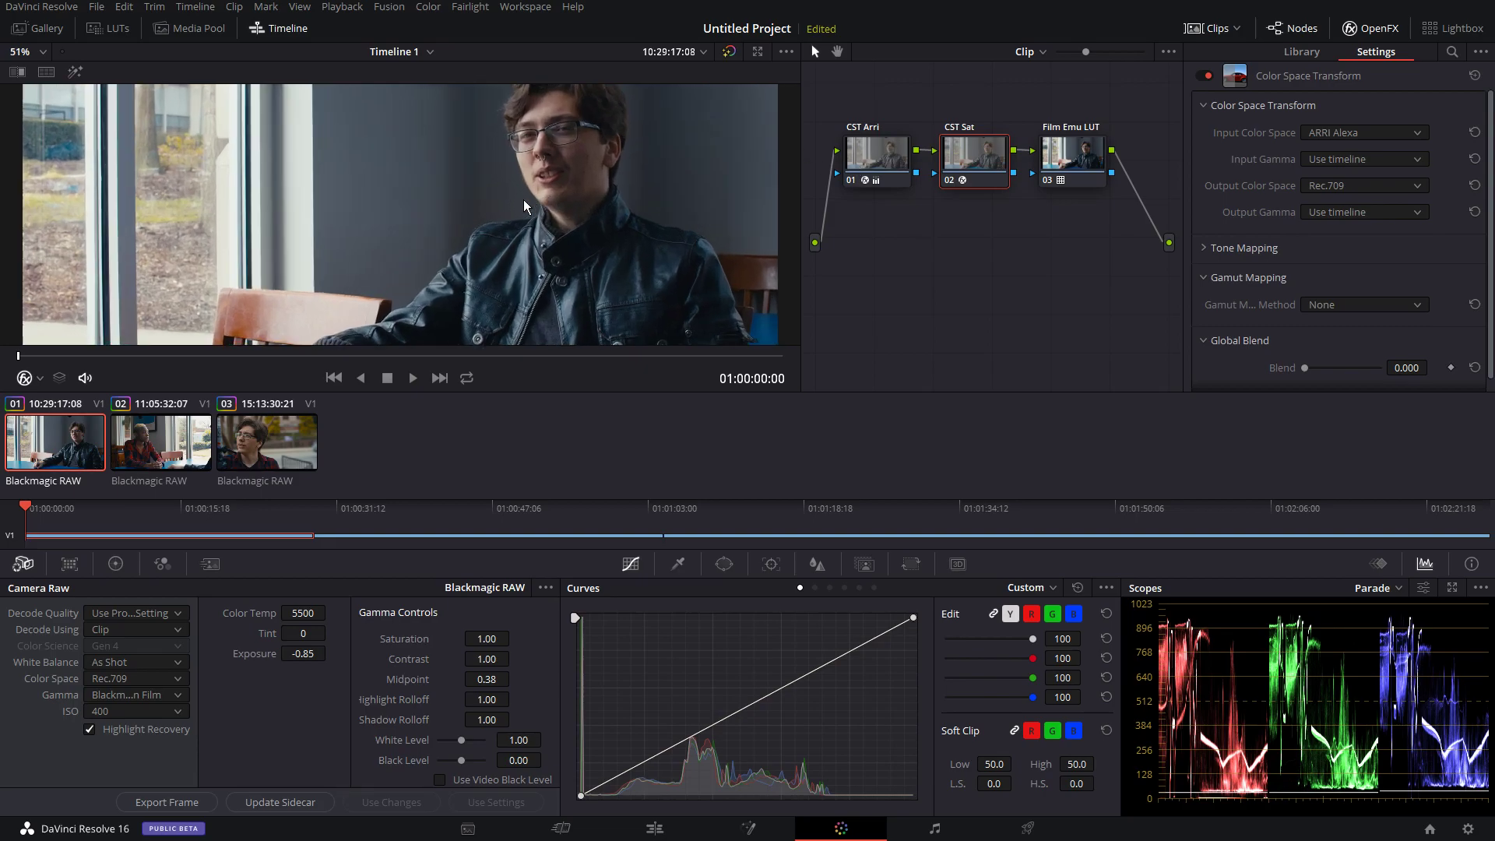
{"action": "left_click", "coordinate": [1348, 308]}
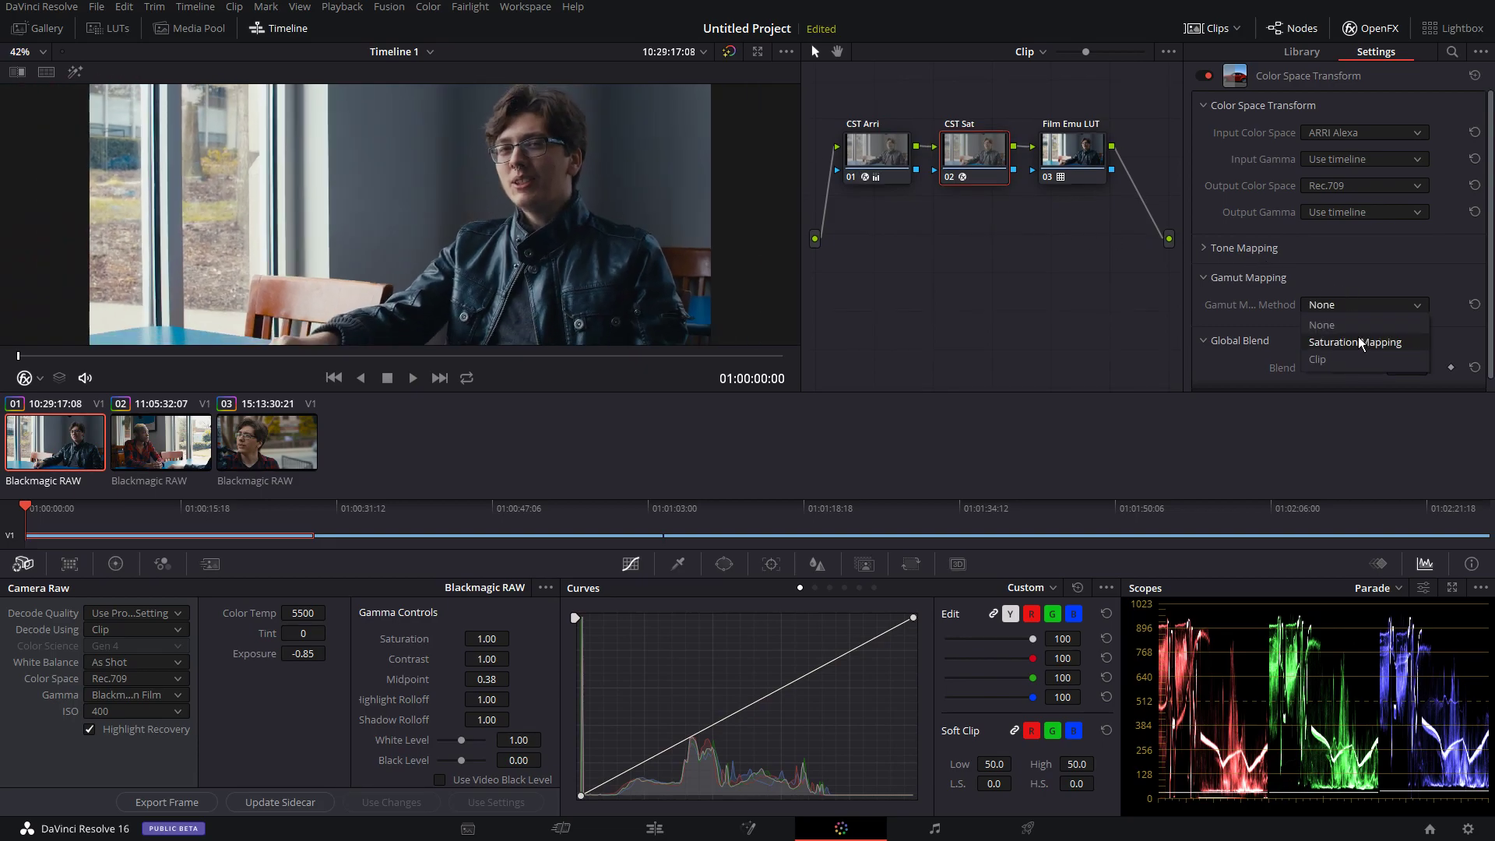
{"action": "left_click", "coordinate": [1358, 343]}
{"action": "scroll", "coordinate": [504, 194], "scroll_direction": "up", "scroll_amount": 2}
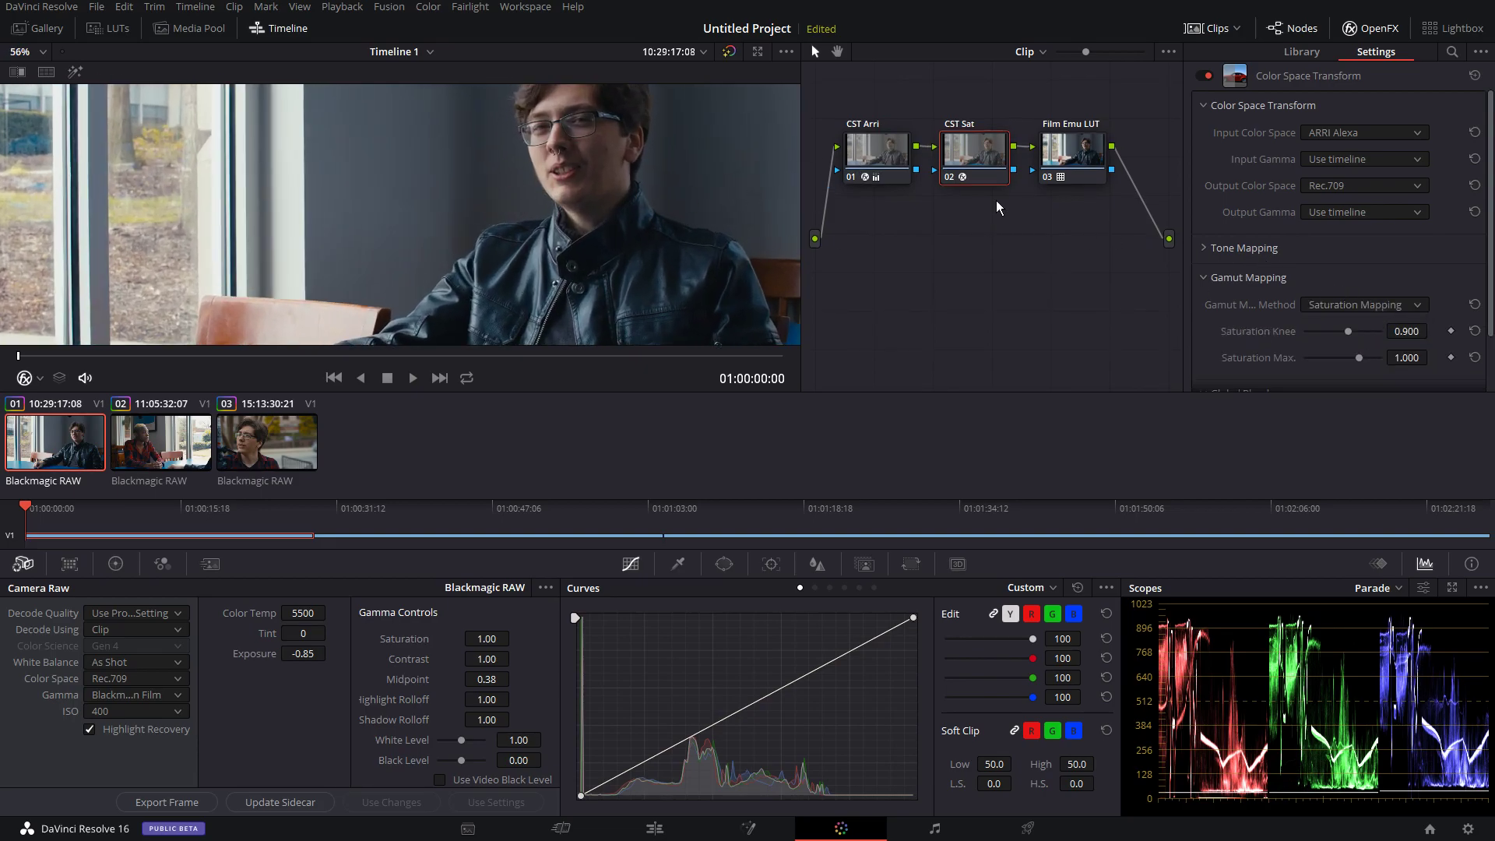
{"action": "scroll", "coordinate": [601, 194], "scroll_direction": "down", "scroll_amount": 3}
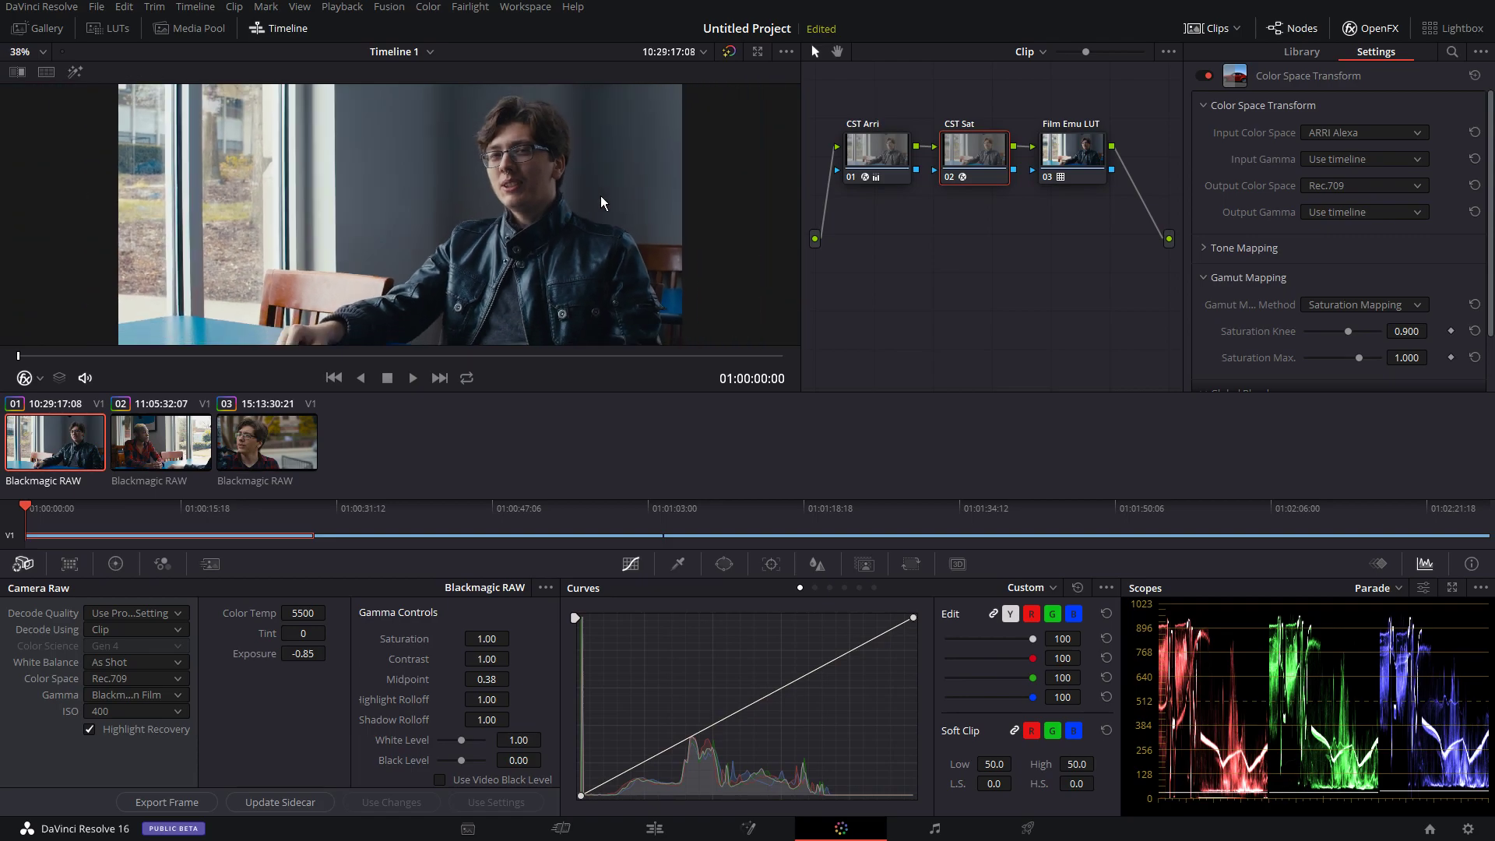
Set the gamut mapping method to Saturation Mapping on the second clip's CST Sat node
{"action": "left_click", "coordinate": [166, 443]}
{"action": "left_click", "coordinate": [977, 156]}
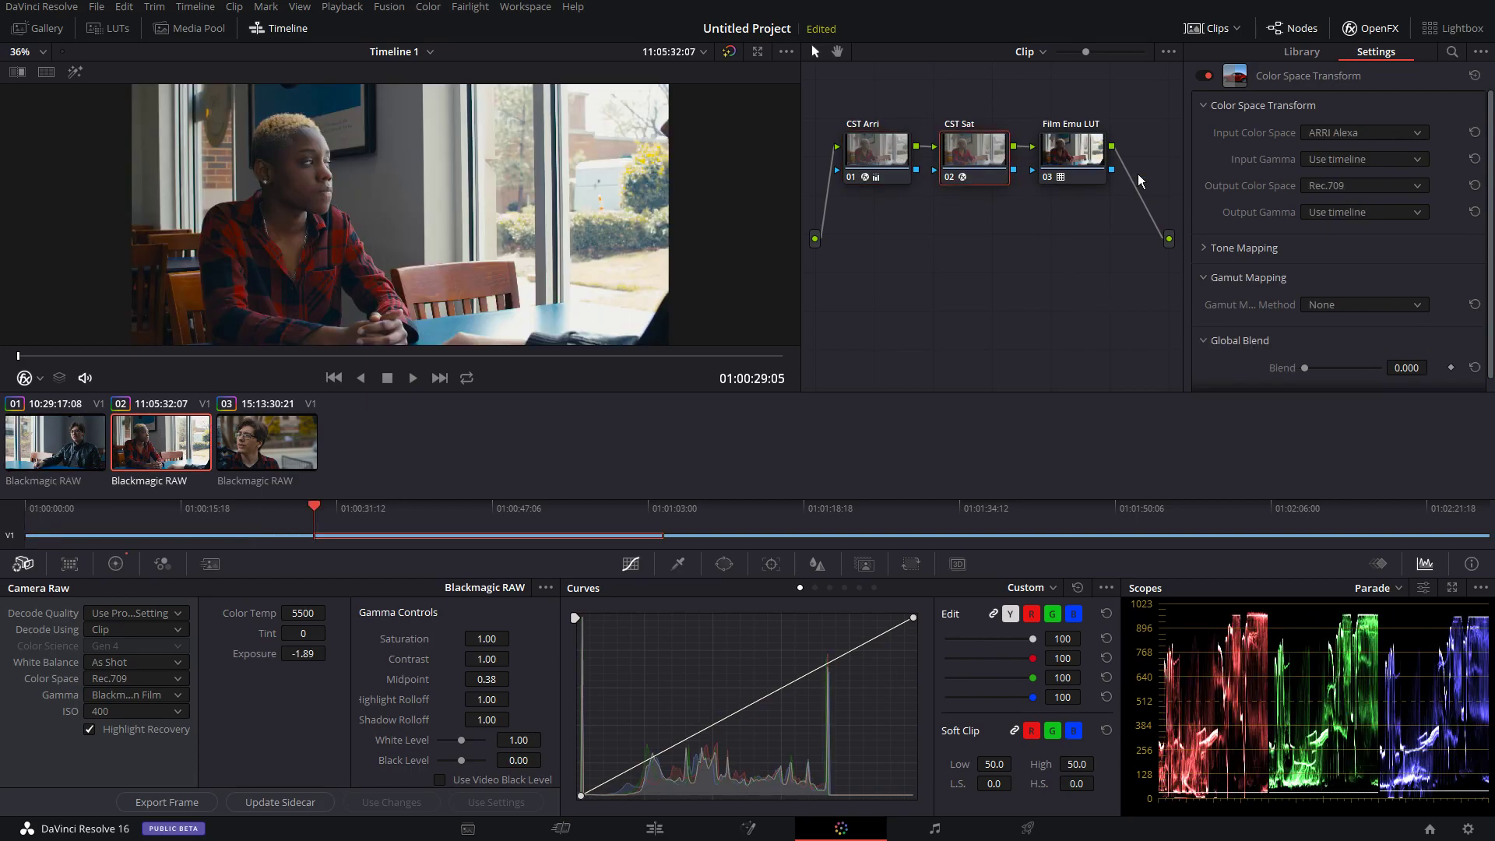
{"action": "left_click", "coordinate": [1346, 304]}
{"action": "left_click", "coordinate": [1357, 344]}
Set the gamut mapping method to Saturation Mapping on the third clip's CST Sat node and inspect the image
{"action": "key", "text": "Down"}
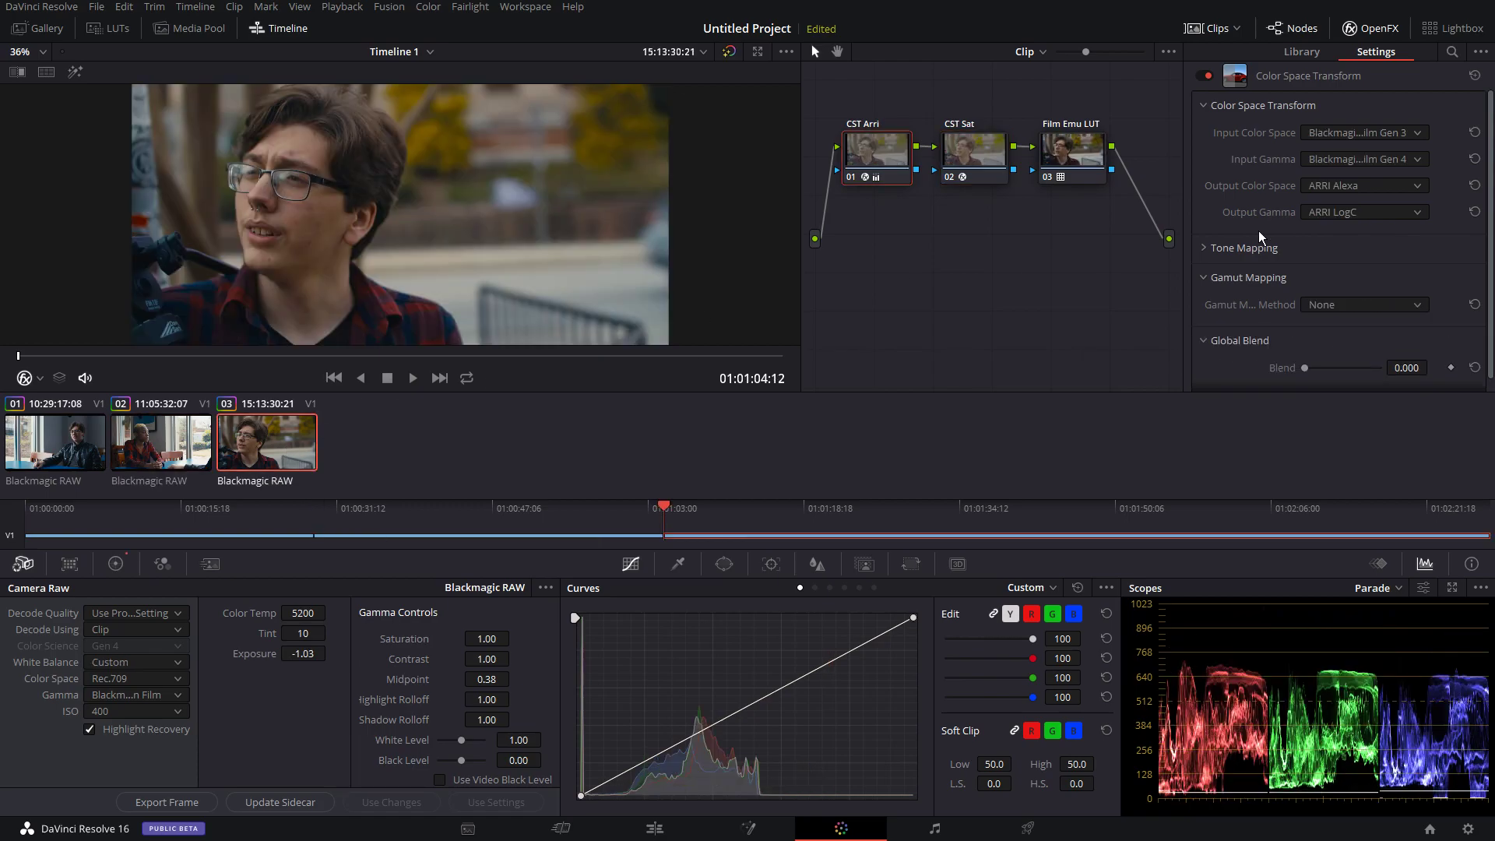
{"action": "left_click", "coordinate": [1002, 157]}
{"action": "left_click", "coordinate": [1371, 308]}
{"action": "left_click", "coordinate": [1366, 332]}
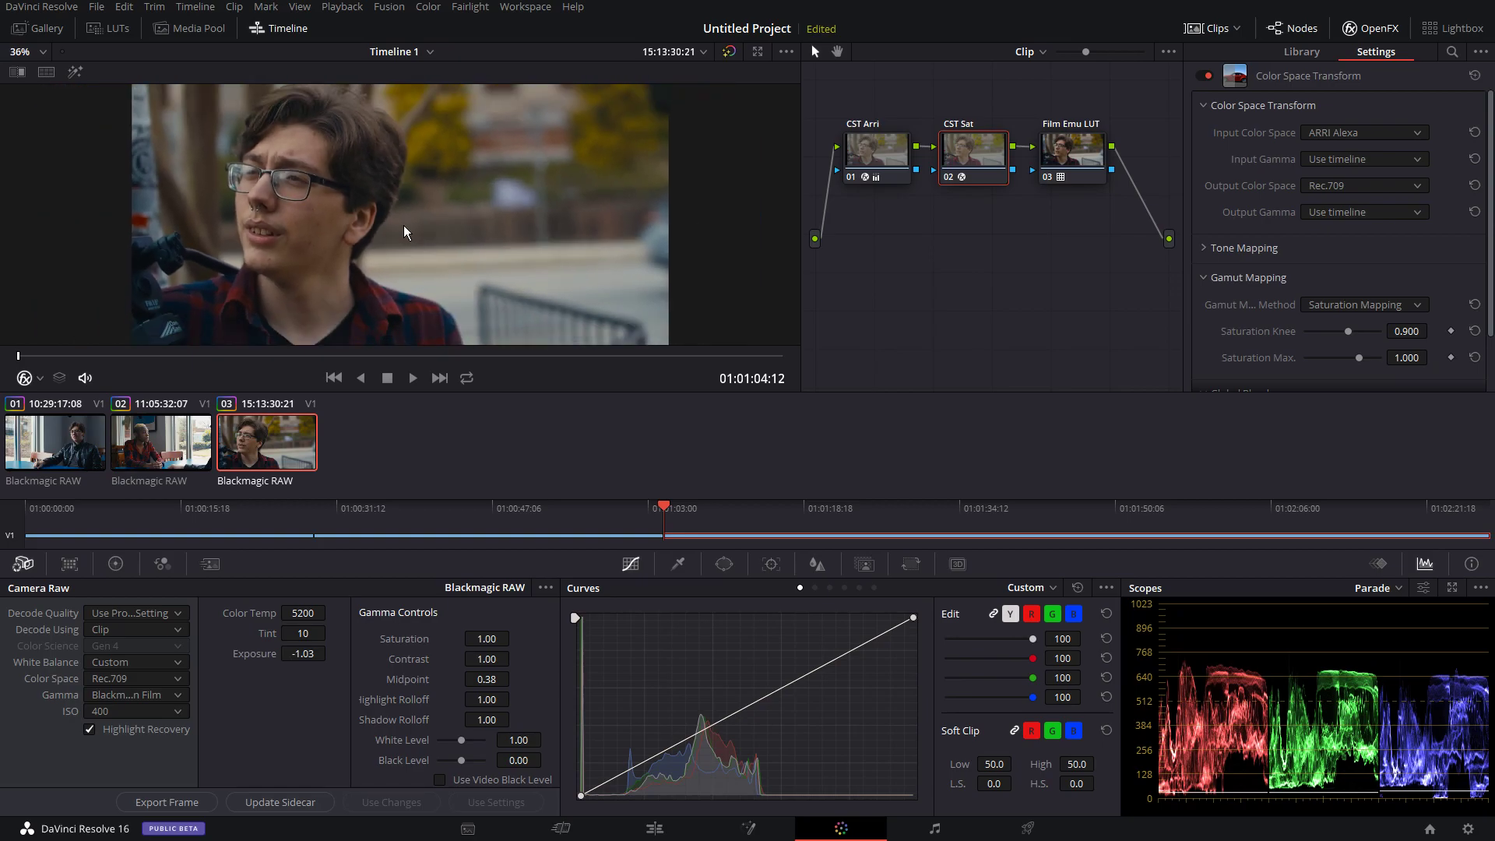
{"action": "scroll", "coordinate": [351, 227], "scroll_direction": "down", "scroll_amount": 2}
{"action": "scroll", "coordinate": [430, 234], "scroll_direction": "up", "scroll_amount": 1}
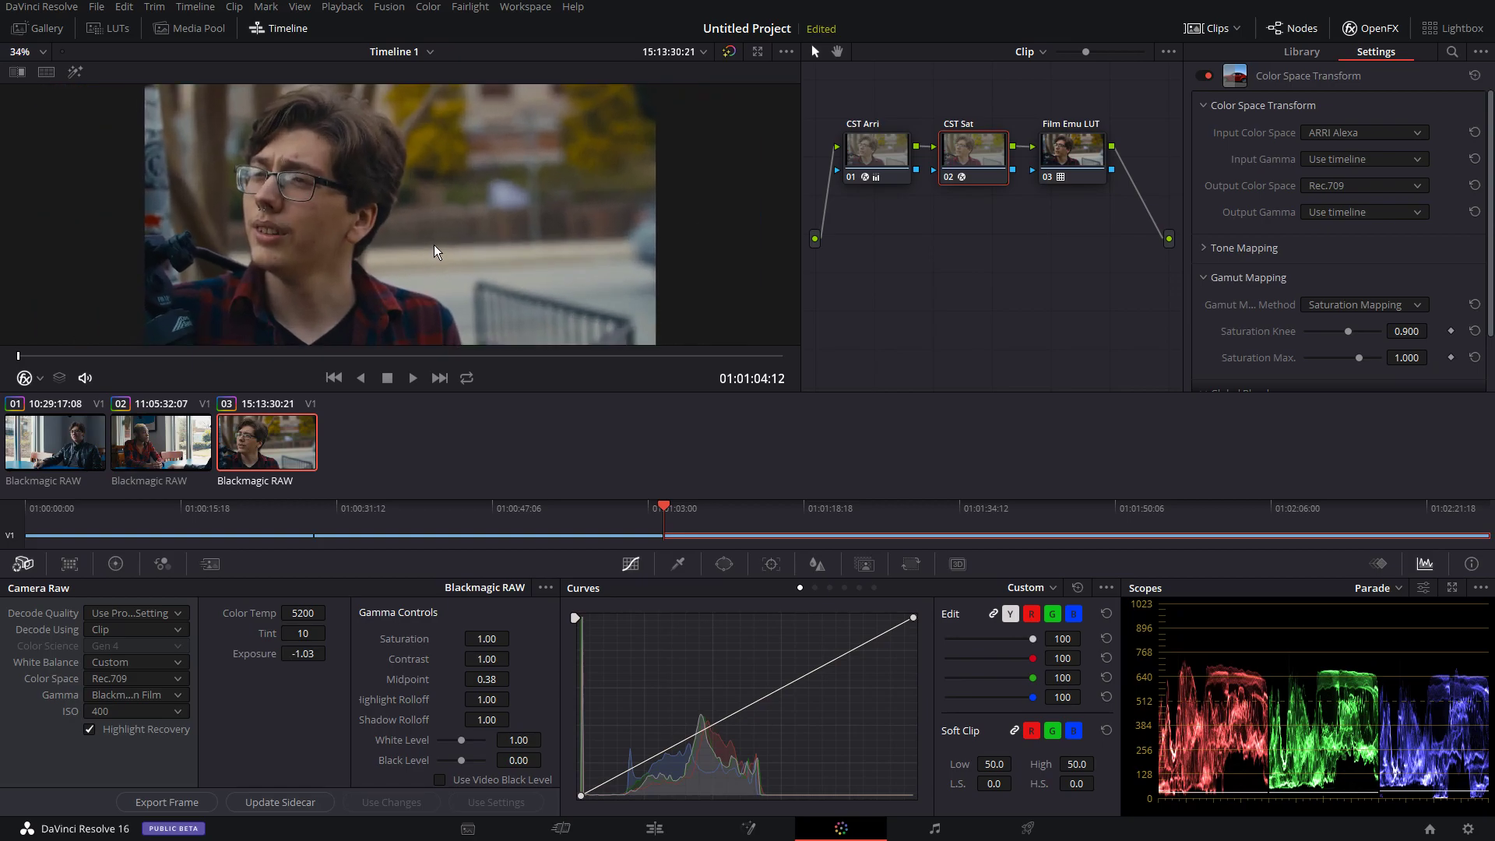
{"action": "scroll", "coordinate": [436, 249], "scroll_direction": "down", "scroll_amount": 1}
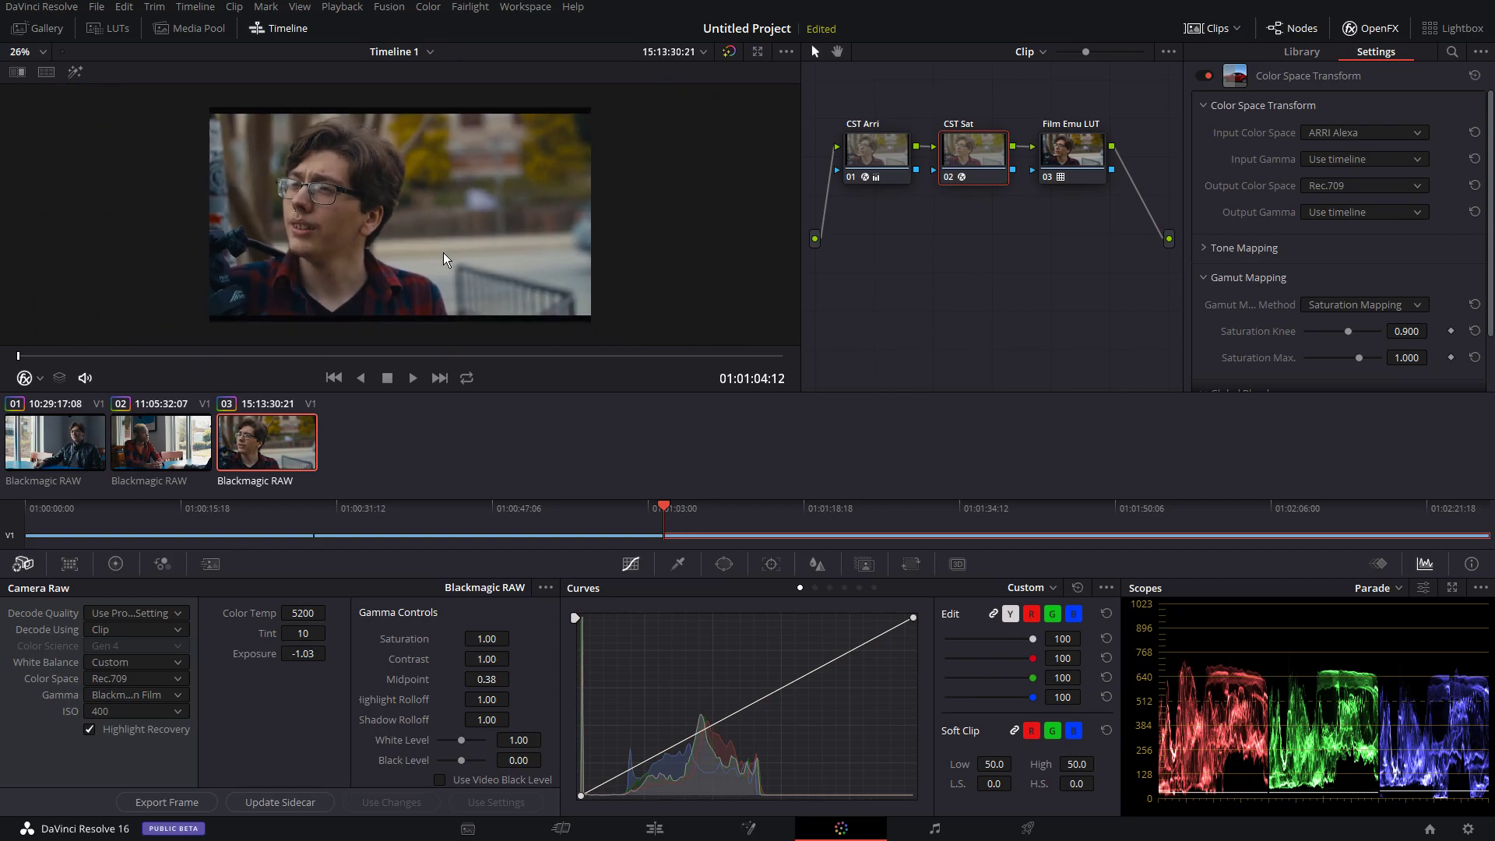
{"action": "scroll", "coordinate": [312, 257], "scroll_direction": "up", "scroll_amount": 1}
{"action": "scroll", "coordinate": [335, 230], "scroll_direction": "down", "scroll_amount": 1}
Apply 2.39 output blanking to the timeline and check the widescreen framing on the third clip
{"action": "left_click", "coordinate": [191, 7]}
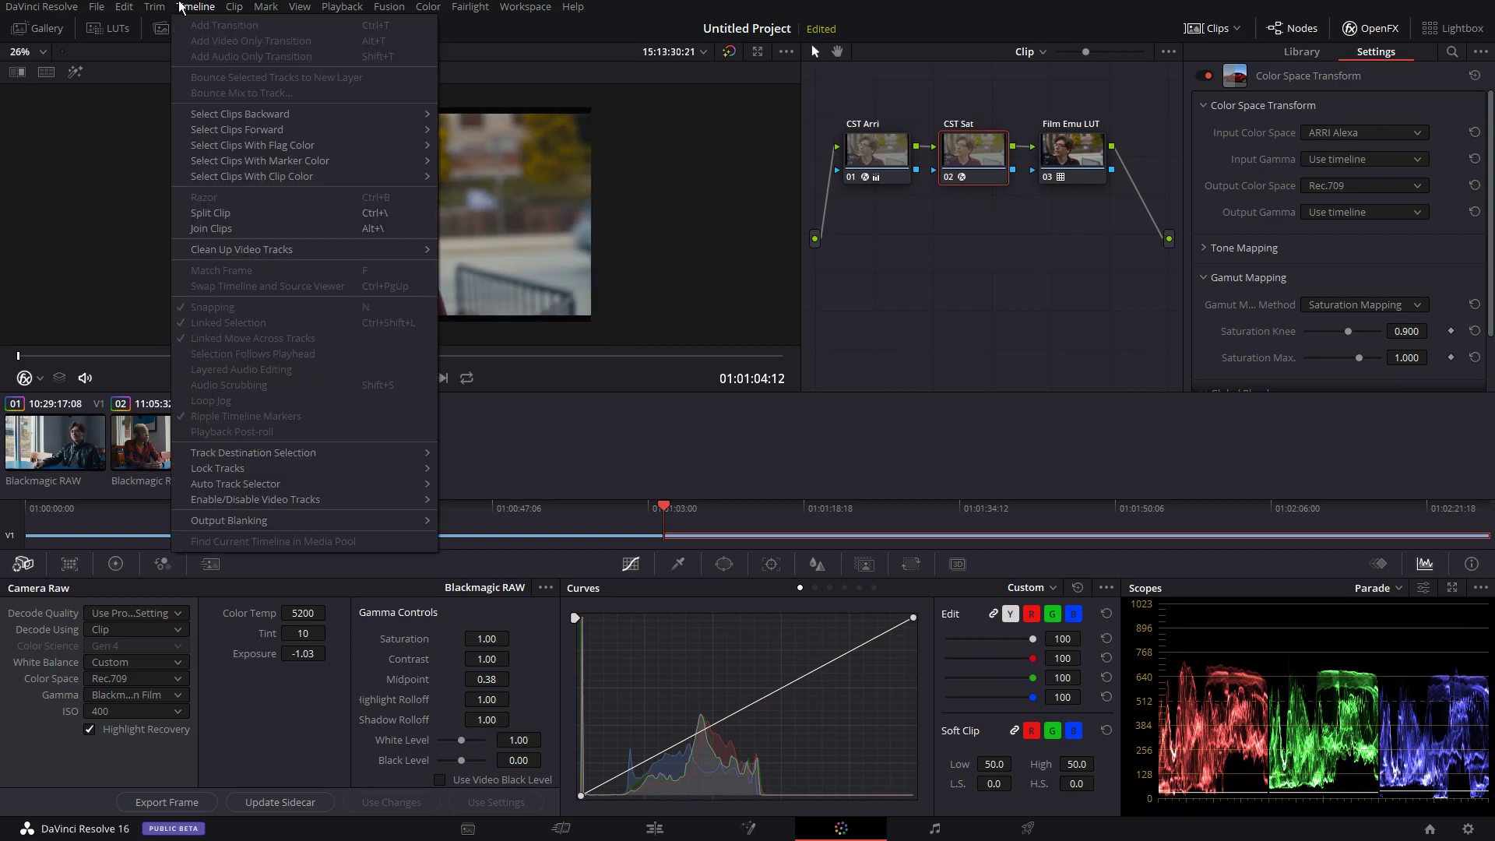
{"action": "mouse_move", "coordinate": [271, 521]}
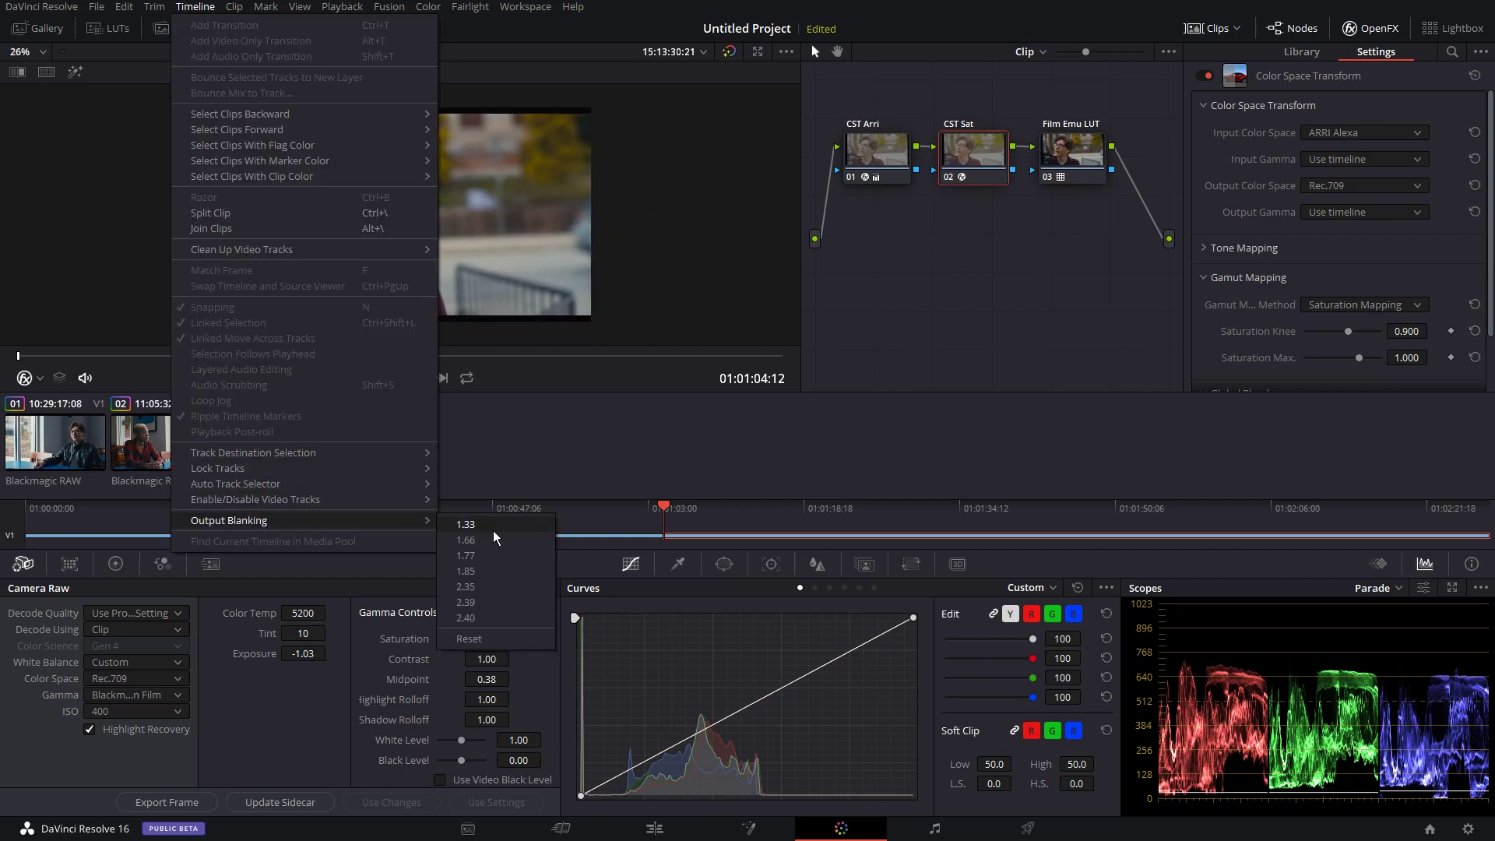
{"action": "left_click", "coordinate": [485, 609]}
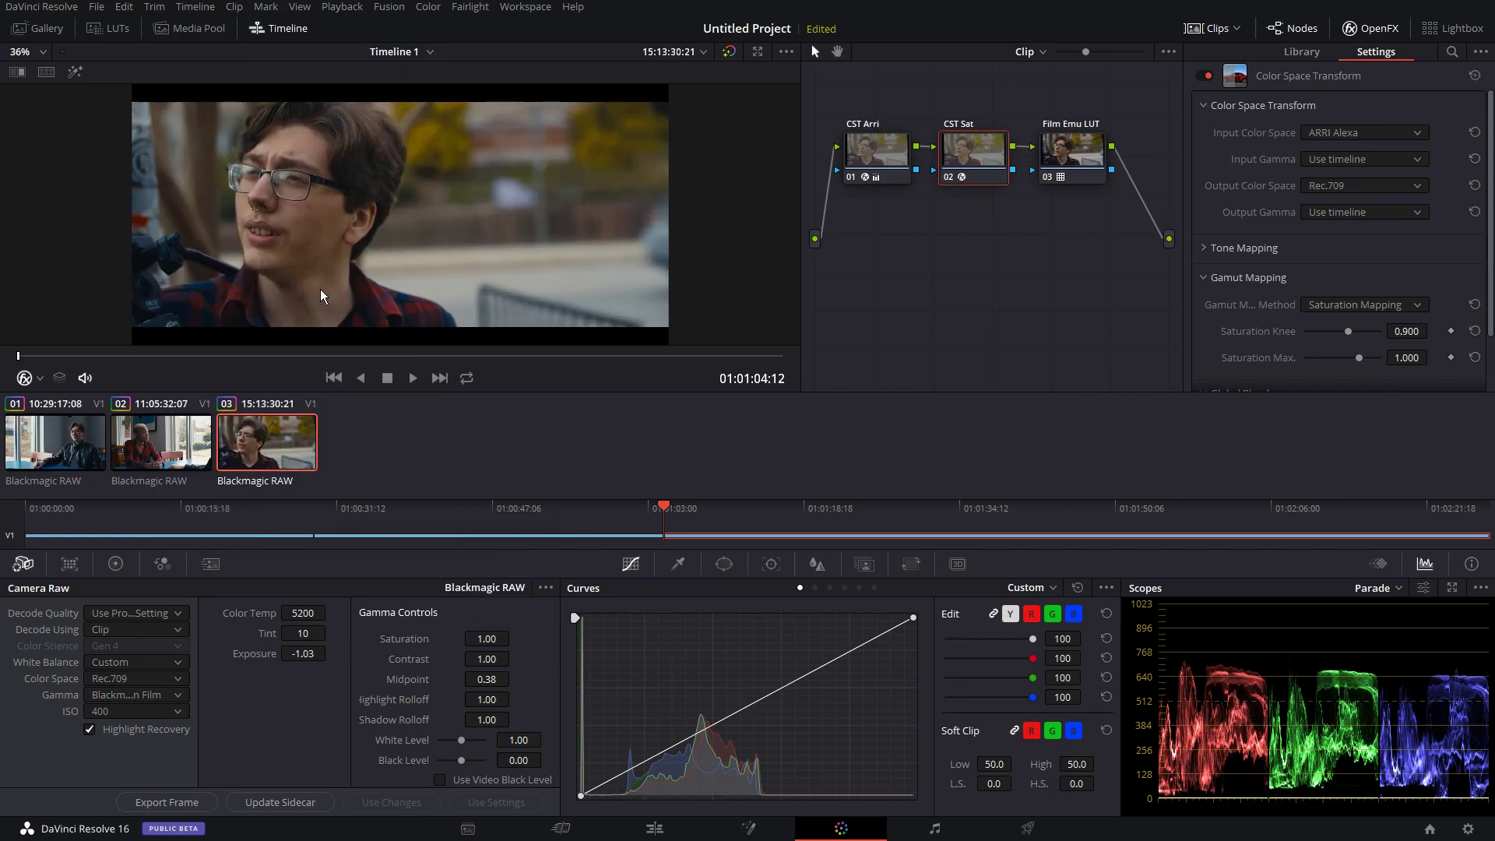
{"action": "scroll", "coordinate": [374, 280], "scroll_direction": "down", "scroll_amount": 1}
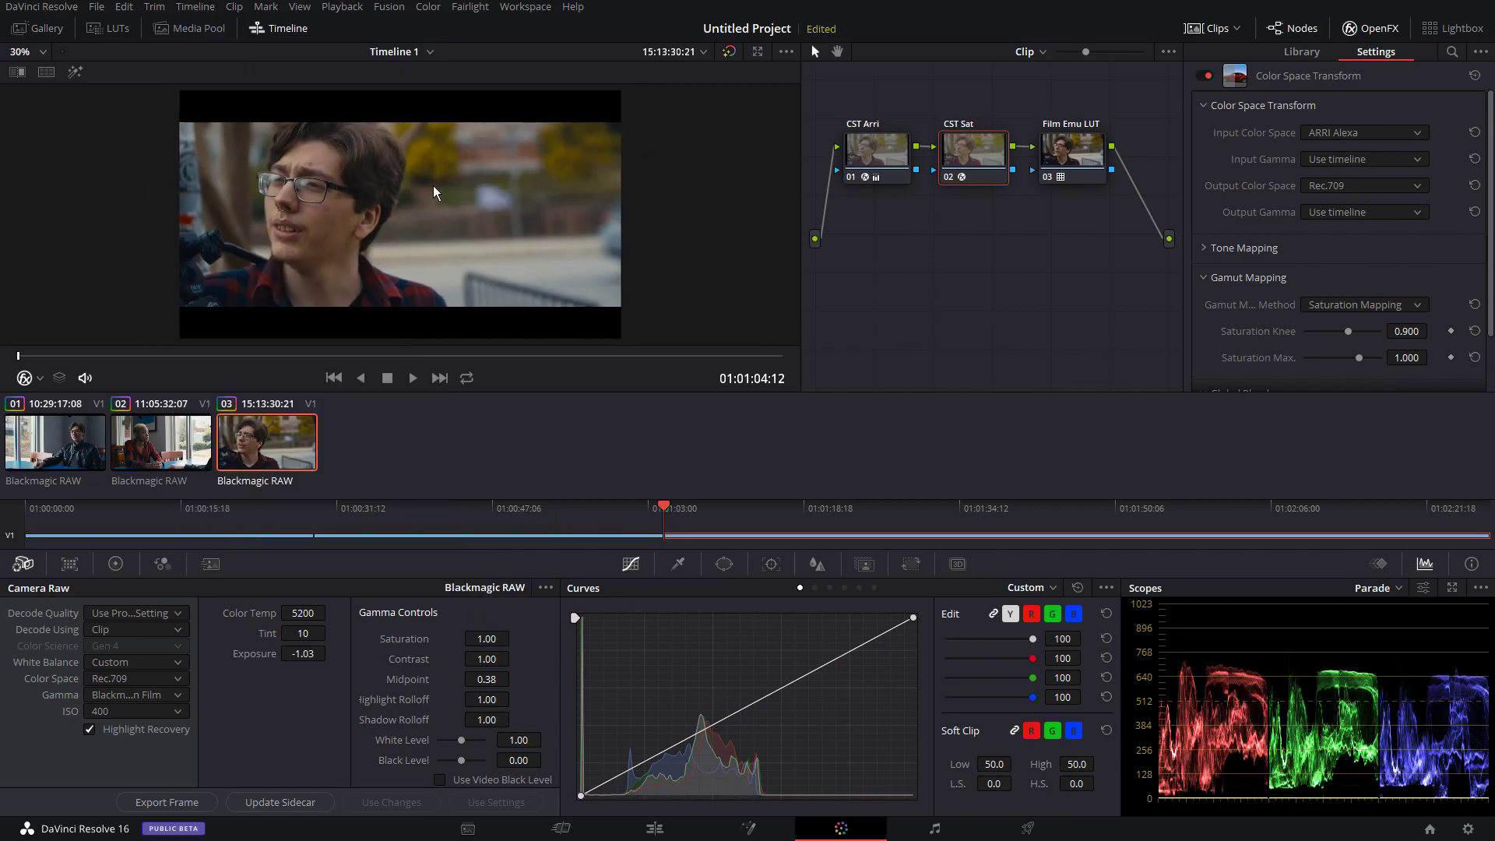
{"action": "scroll", "coordinate": [338, 209], "scroll_direction": "up", "scroll_amount": 2}
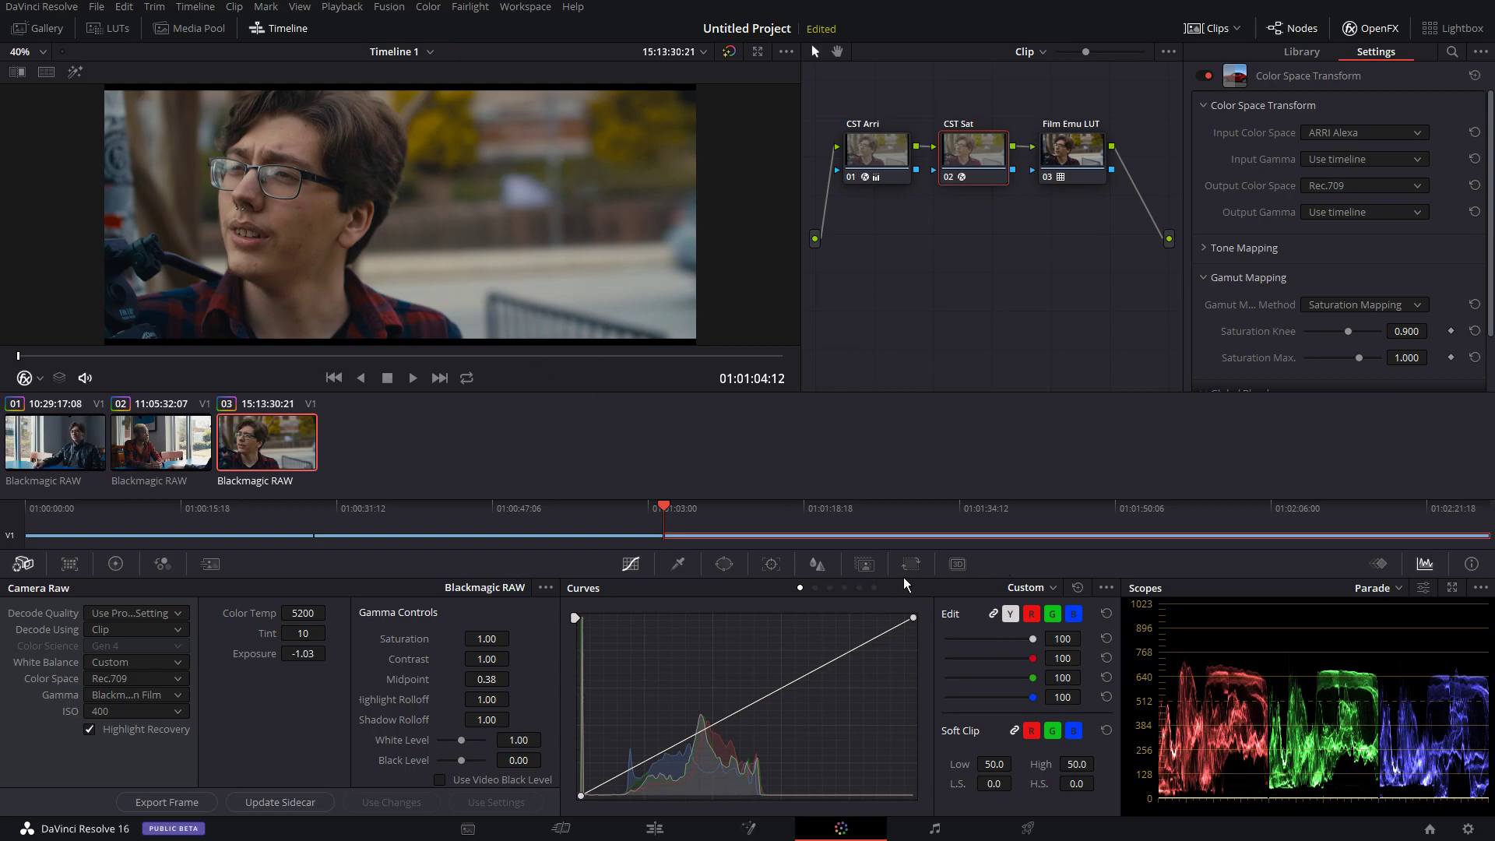
Add a serial node after the third clip's Film Emu LUT node and place it below that node
{"action": "left_click", "coordinate": [1085, 139]}
{"action": "scroll", "coordinate": [1075, 124], "scroll_direction": "down", "scroll_amount": 1}
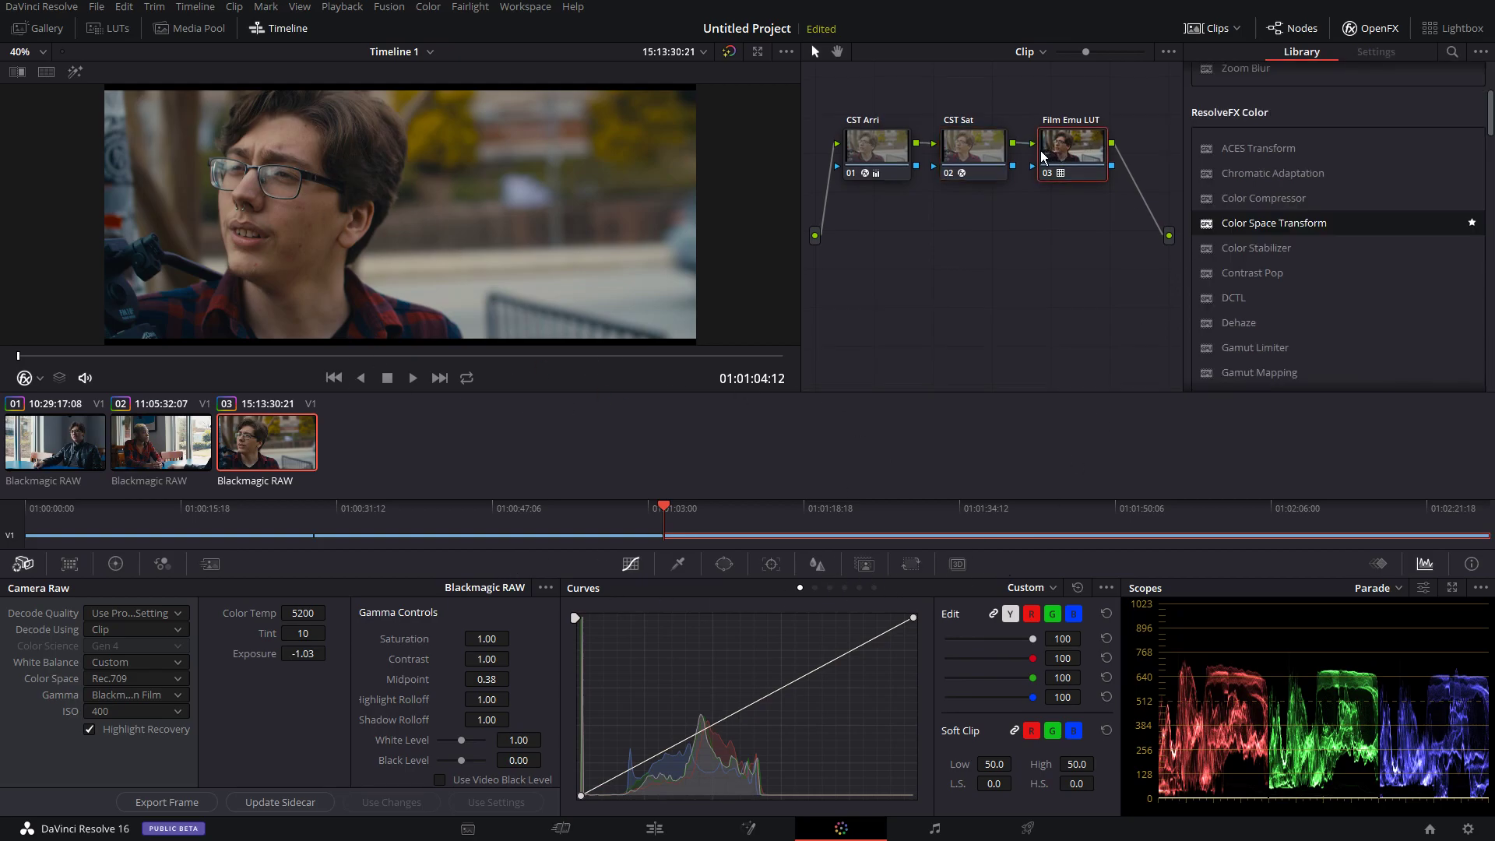
{"action": "left_click_drag", "start_coordinate": [1084, 52], "coordinate": [1077, 51]}
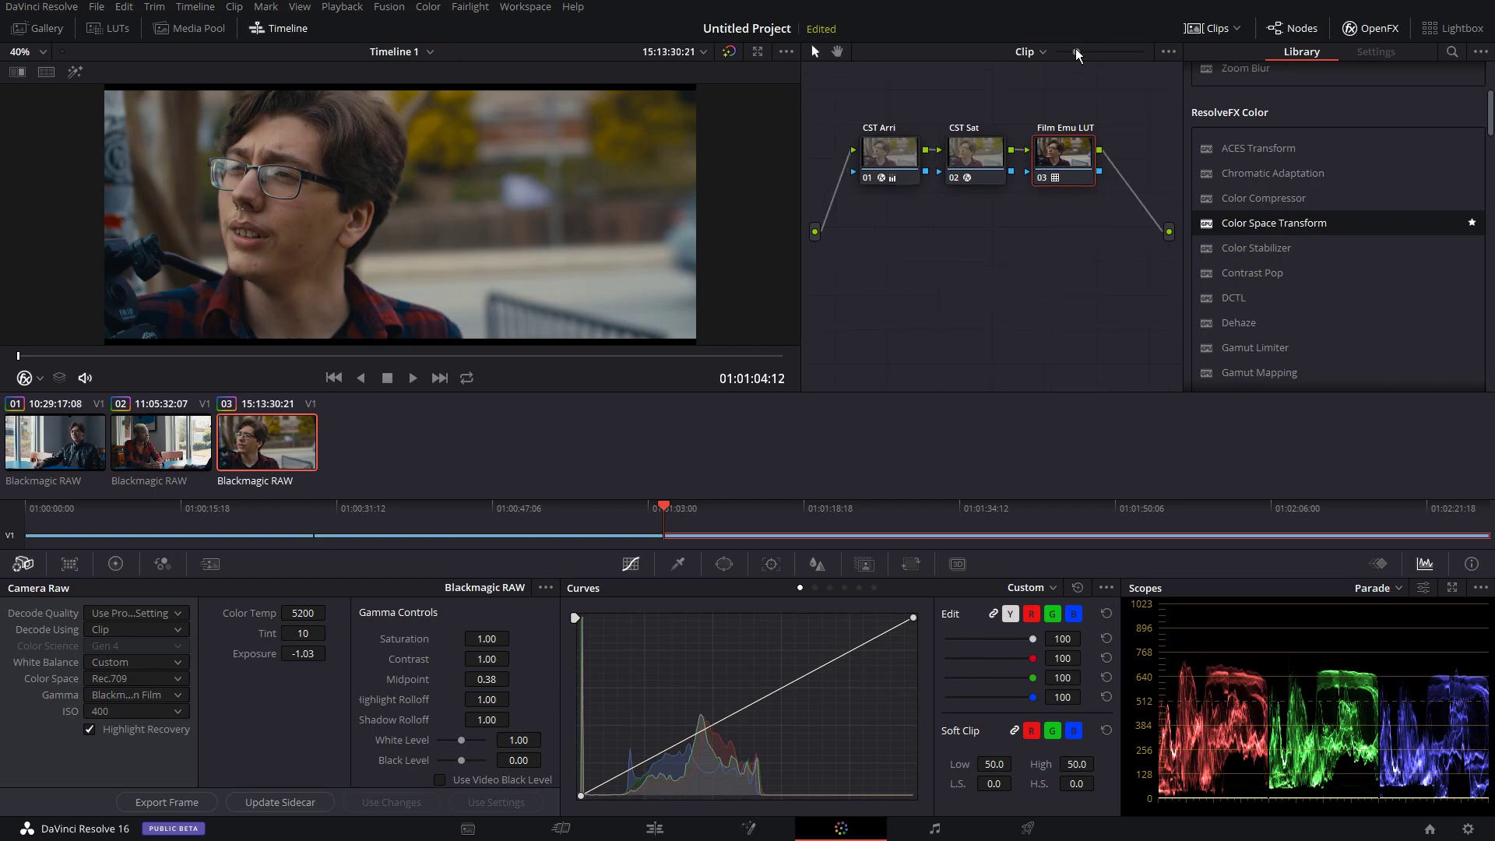
{"action": "right_click", "coordinate": [1069, 159]}
{"action": "mouse_move", "coordinate": [1120, 237]}
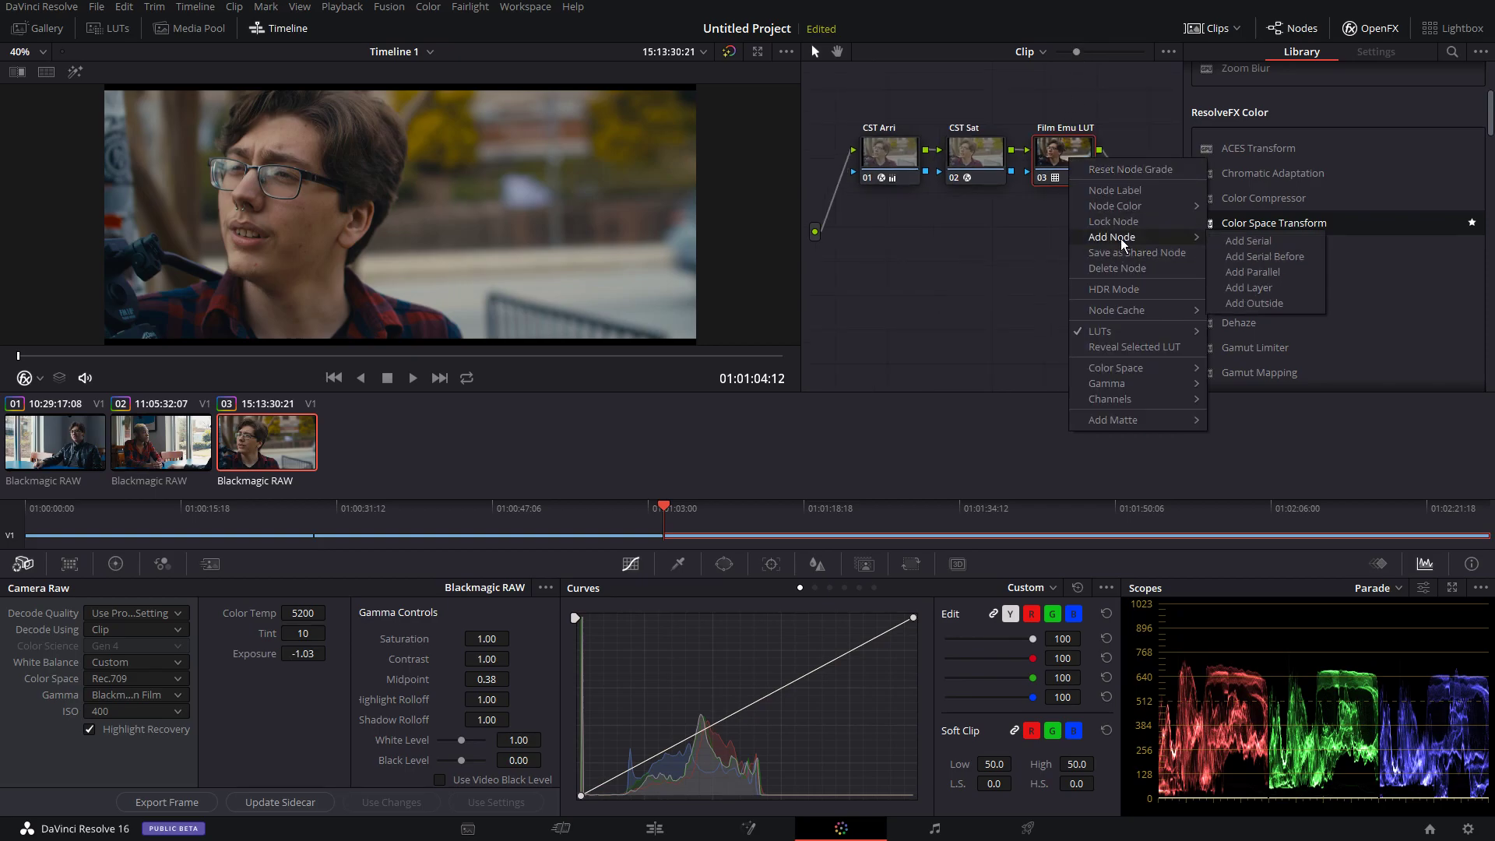
{"action": "left_click", "coordinate": [1239, 243]}
{"action": "left_click_drag", "start_coordinate": [888, 209], "coordinate": [1095, 235]}
Apply the FilmConvert Pro effect to the new fourth node and inspect its look on the image
{"action": "scroll", "coordinate": [1316, 276], "scroll_direction": "down", "scroll_amount": 20}
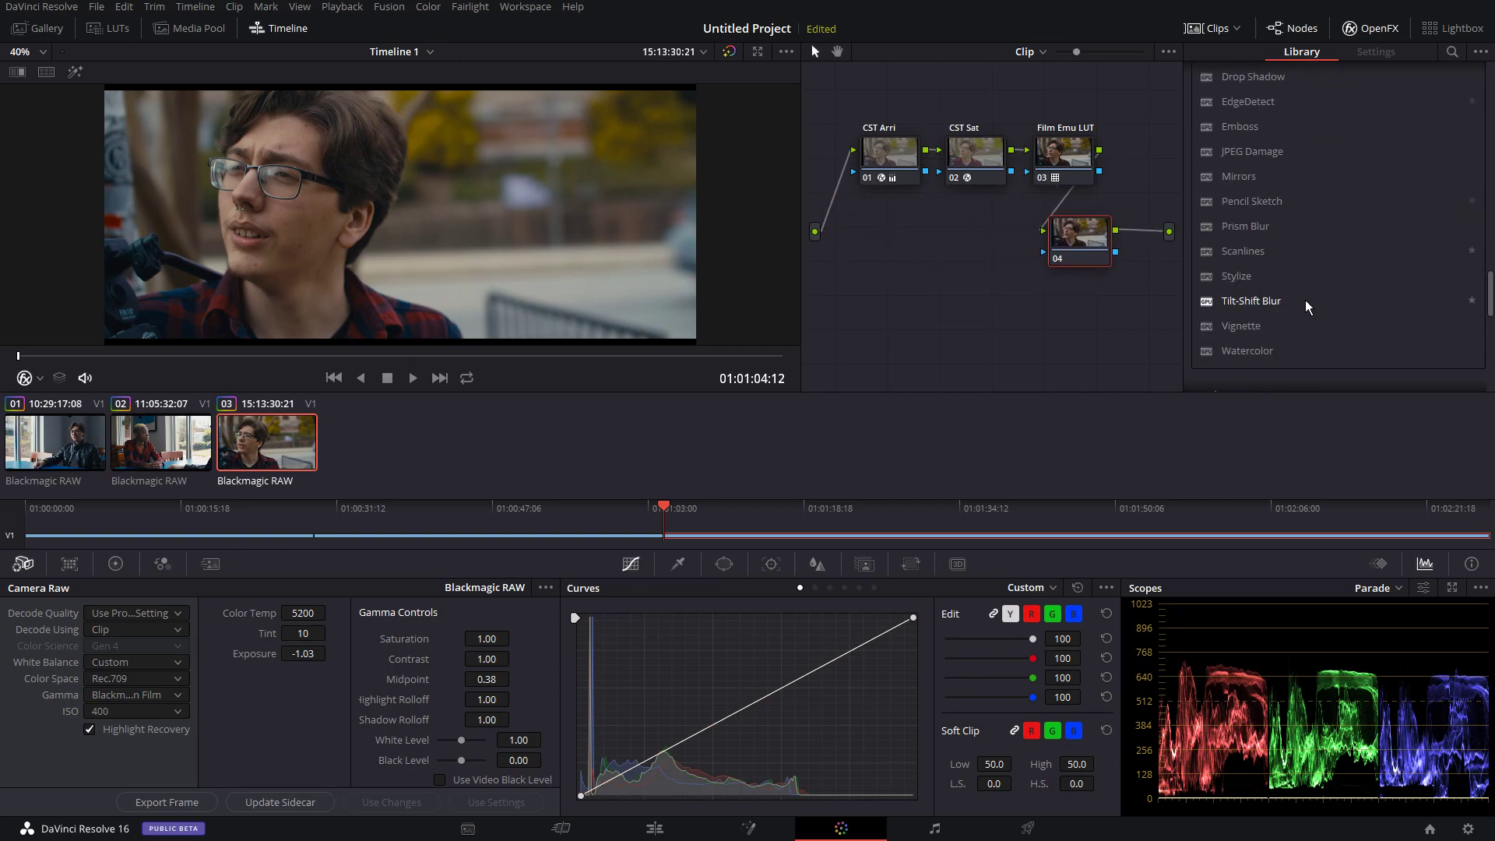
{"action": "left_click_drag", "start_coordinate": [1270, 368], "coordinate": [1056, 228]}
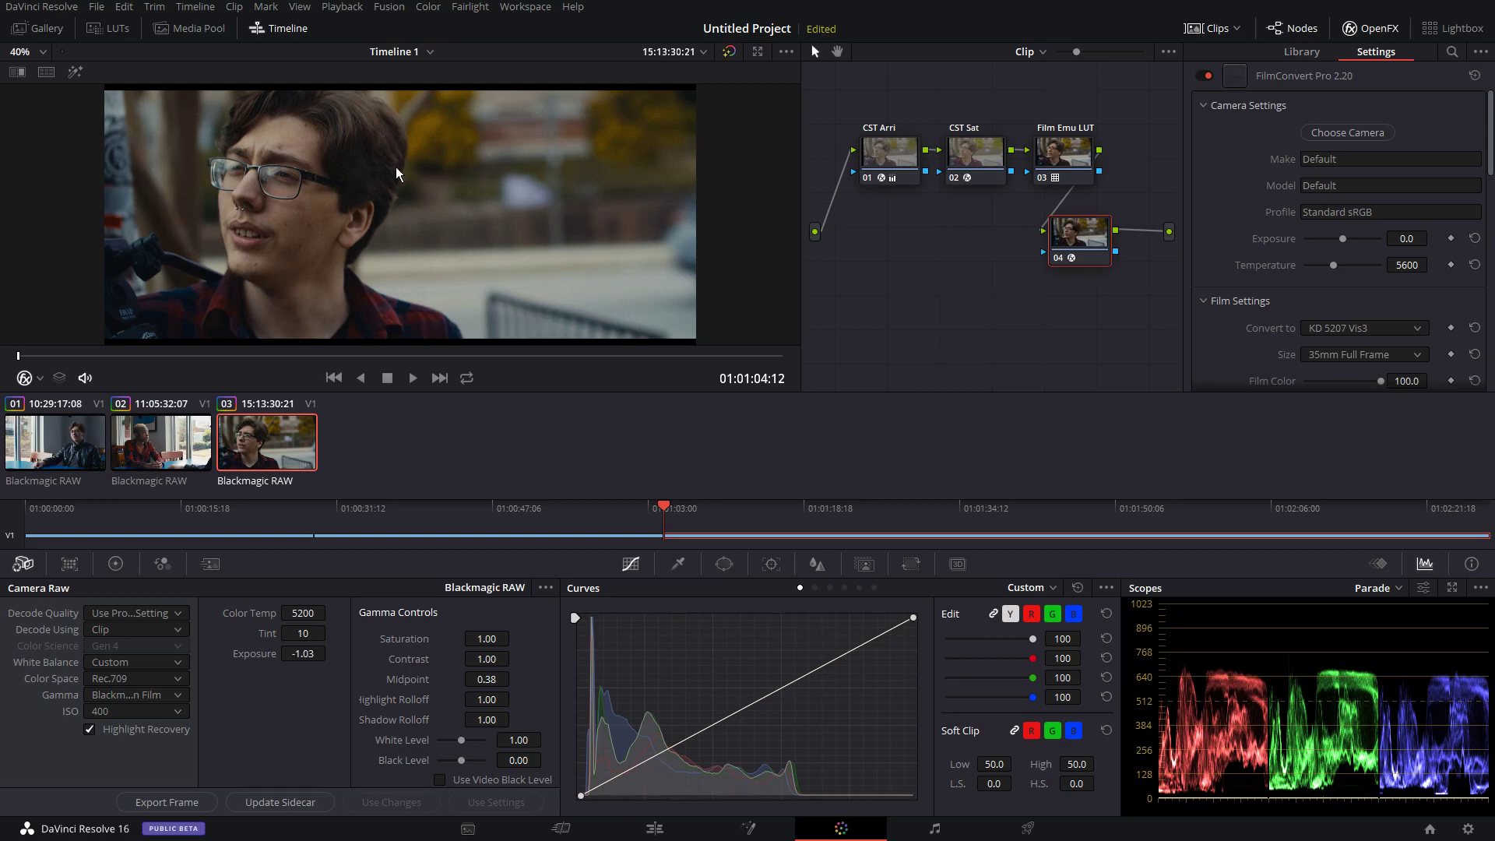
{"action": "scroll", "coordinate": [291, 161], "scroll_direction": "up", "scroll_amount": 1}
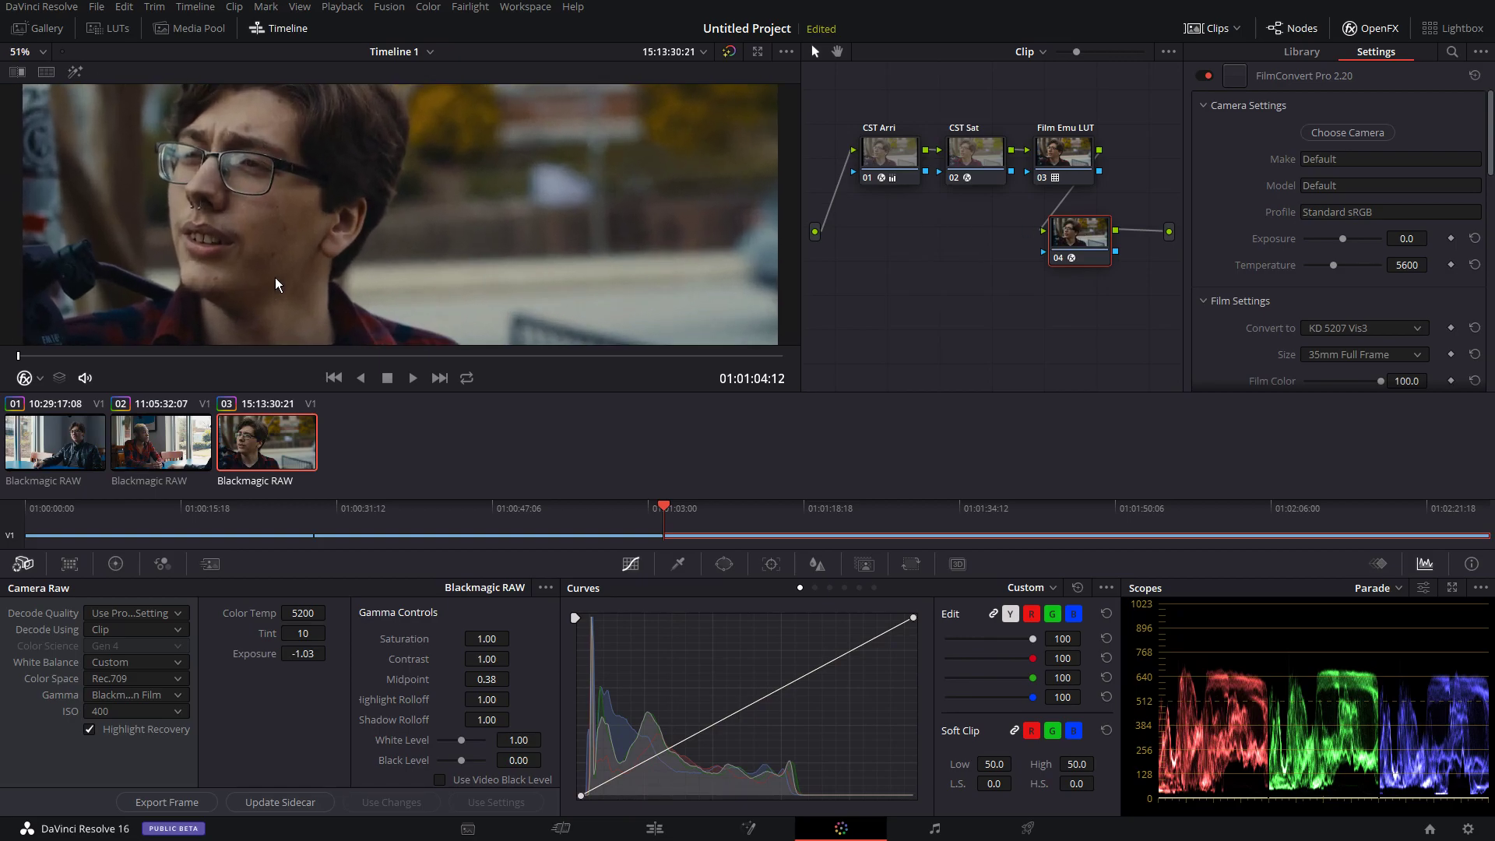
{"action": "scroll", "coordinate": [274, 278], "scroll_direction": "down", "scroll_amount": 3}
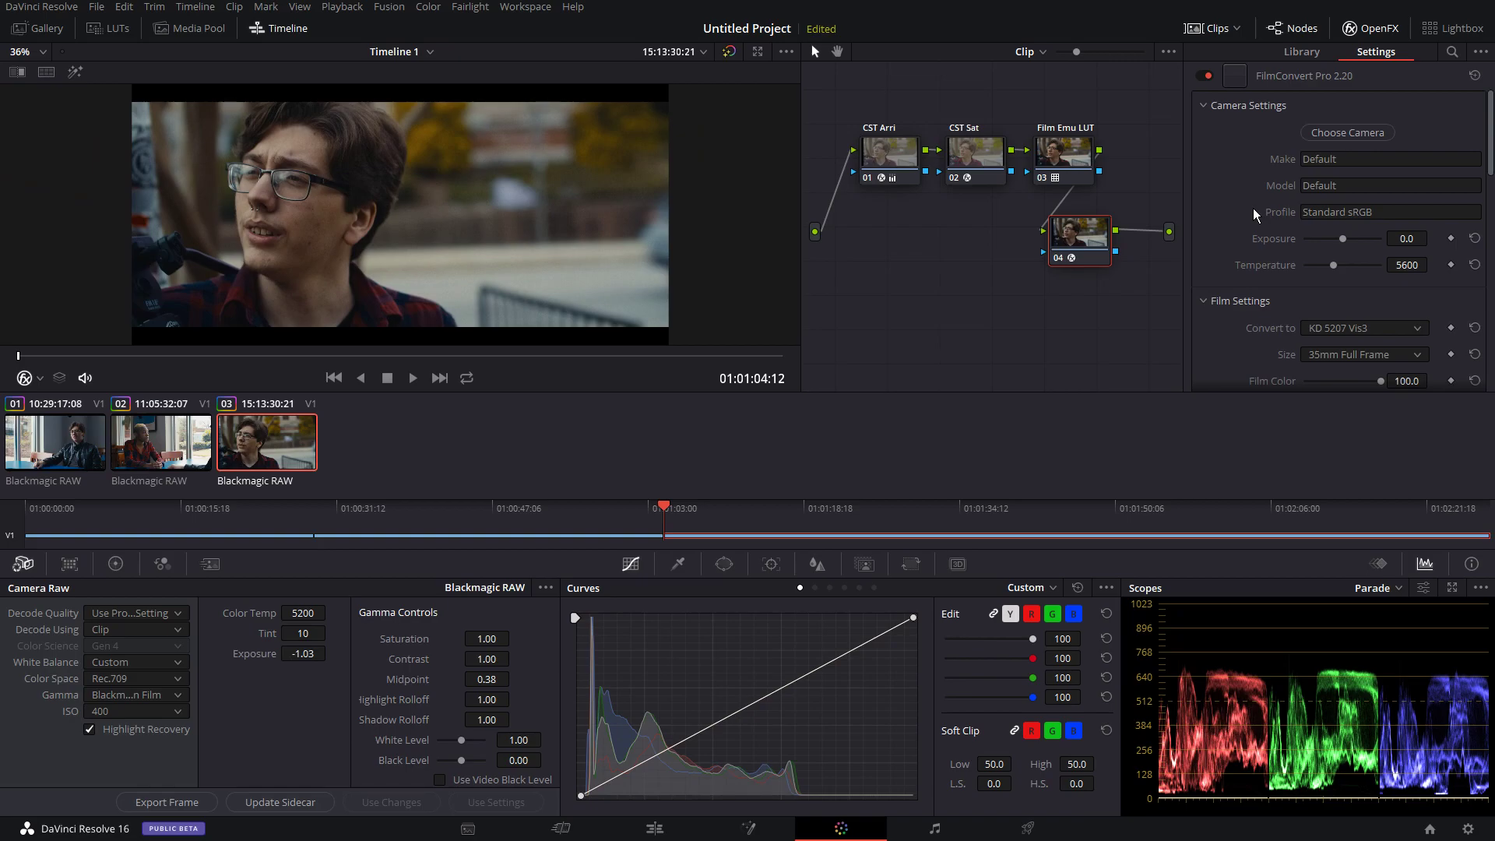
Try the Black Magic Design BMPCC 4K camera with the Film profile in the FilmConvert Pro camera settings
{"action": "left_click", "coordinate": [1355, 134]}
{"action": "left_click", "coordinate": [1299, 97]}
{"action": "left_click", "coordinate": [1306, 143]}
{"action": "left_click", "coordinate": [1302, 138]}
{"action": "left_click", "coordinate": [1291, 168]}
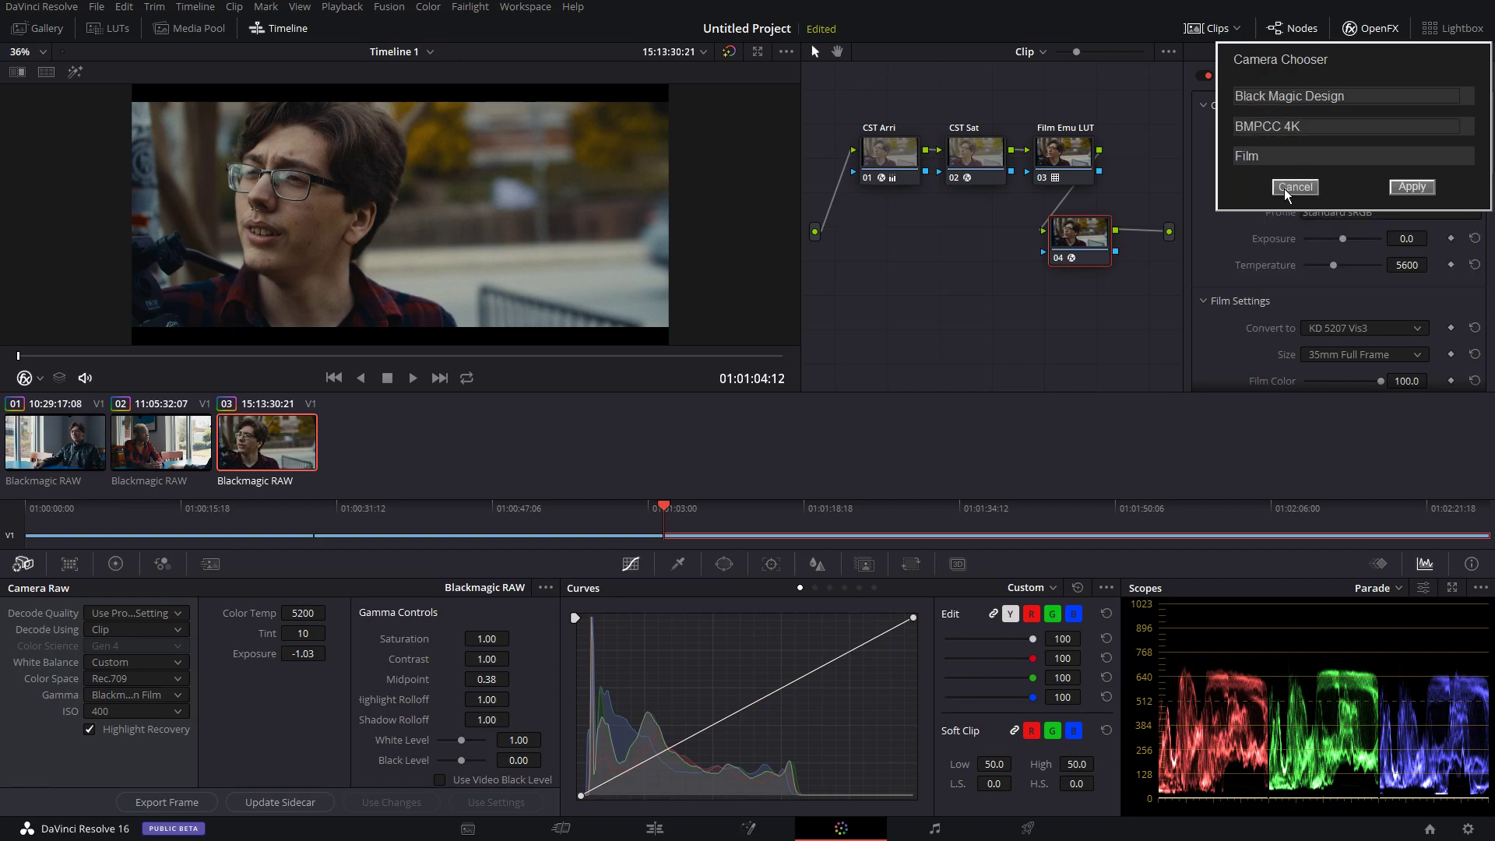
{"action": "left_click", "coordinate": [1412, 187]}
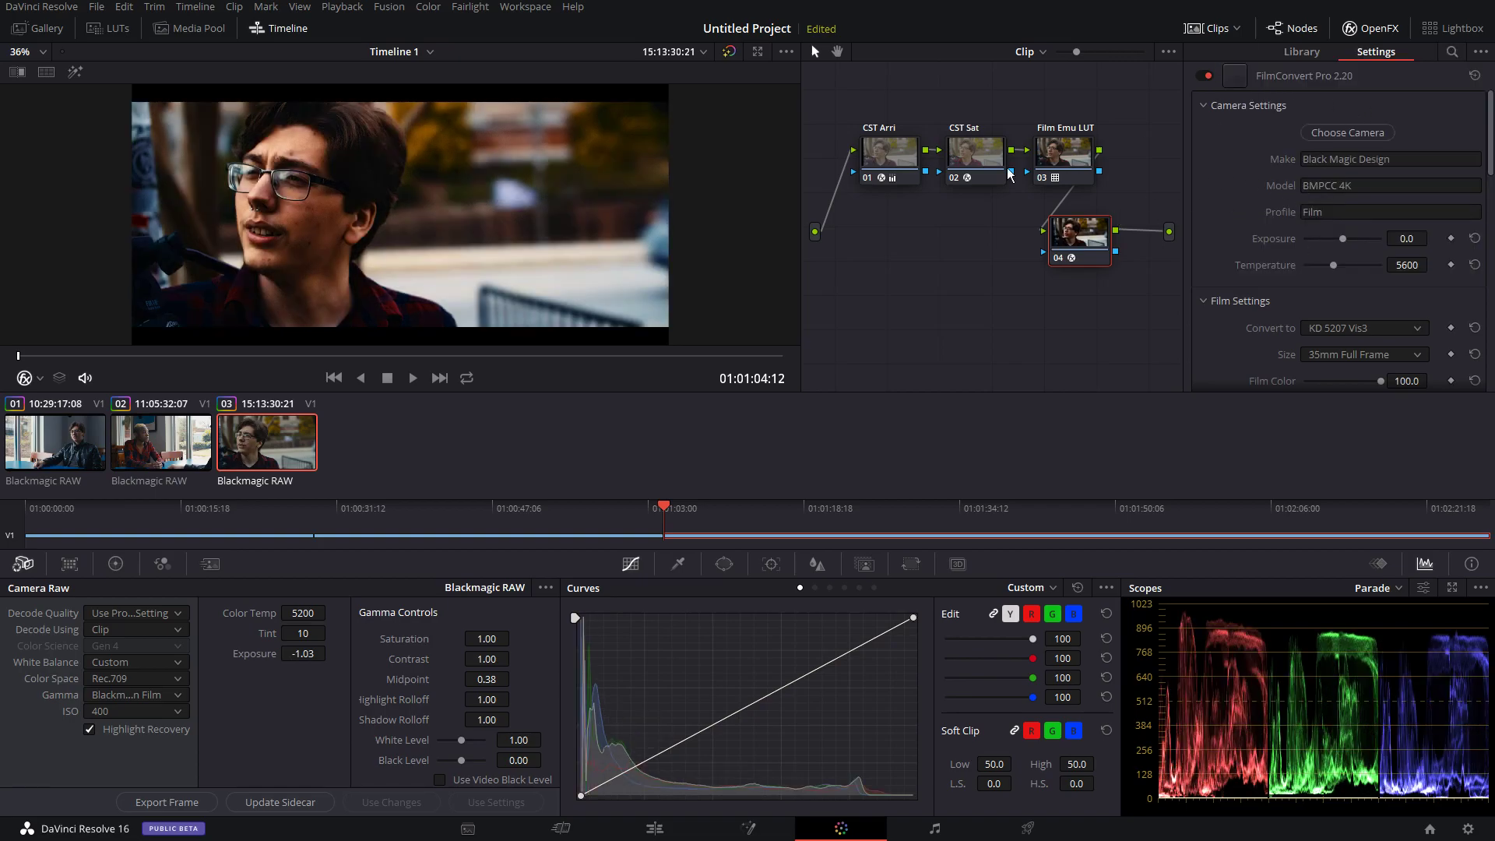
Return the FilmConvert Pro camera to Default make and model with the Standard sRGB profile
{"action": "left_click", "coordinate": [1346, 130]}
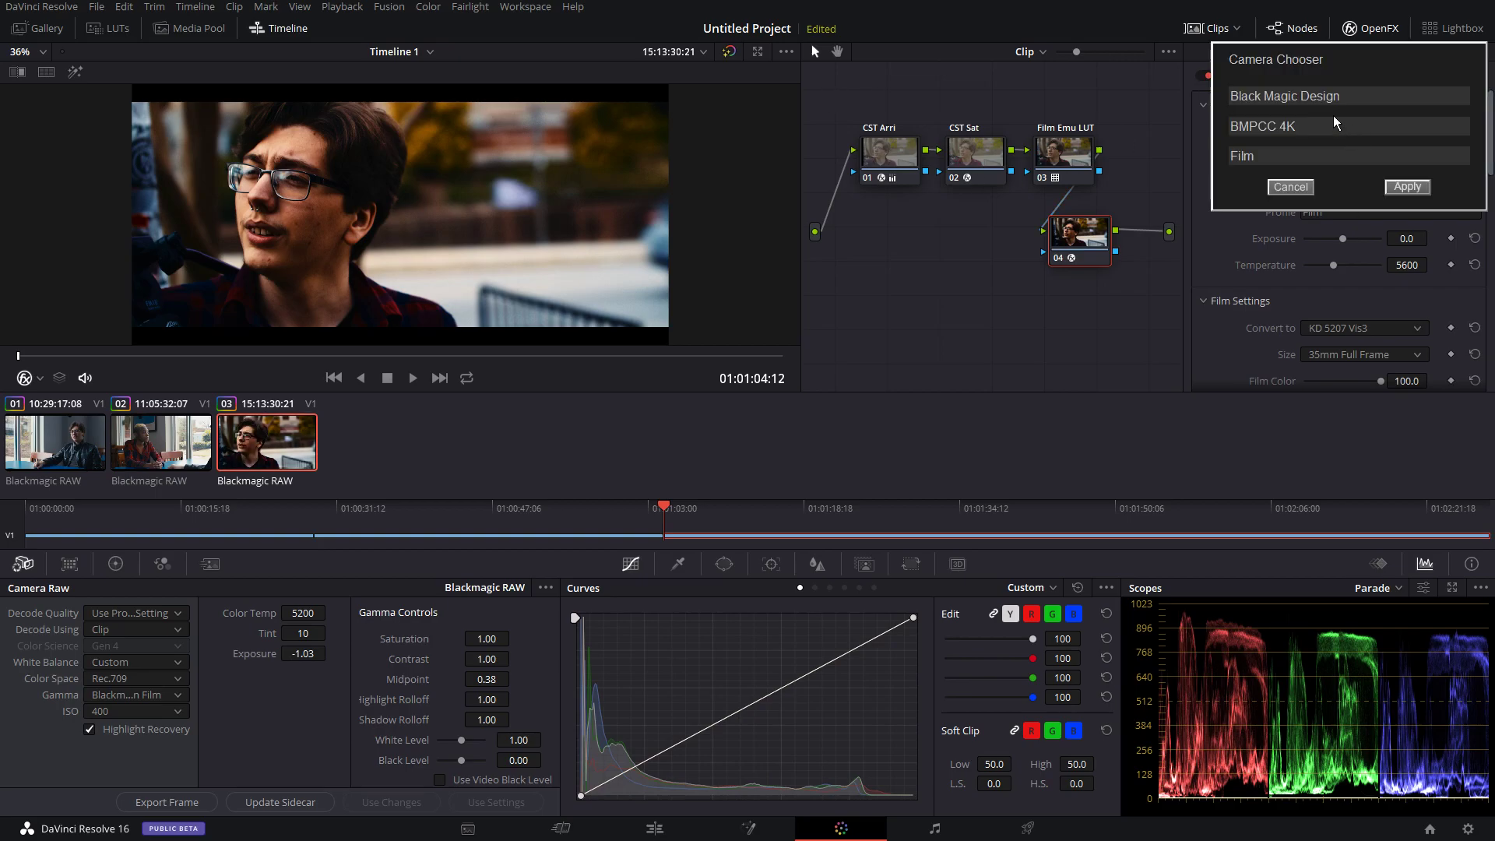
{"action": "left_click", "coordinate": [1334, 97]}
{"action": "left_click", "coordinate": [1291, 112]}
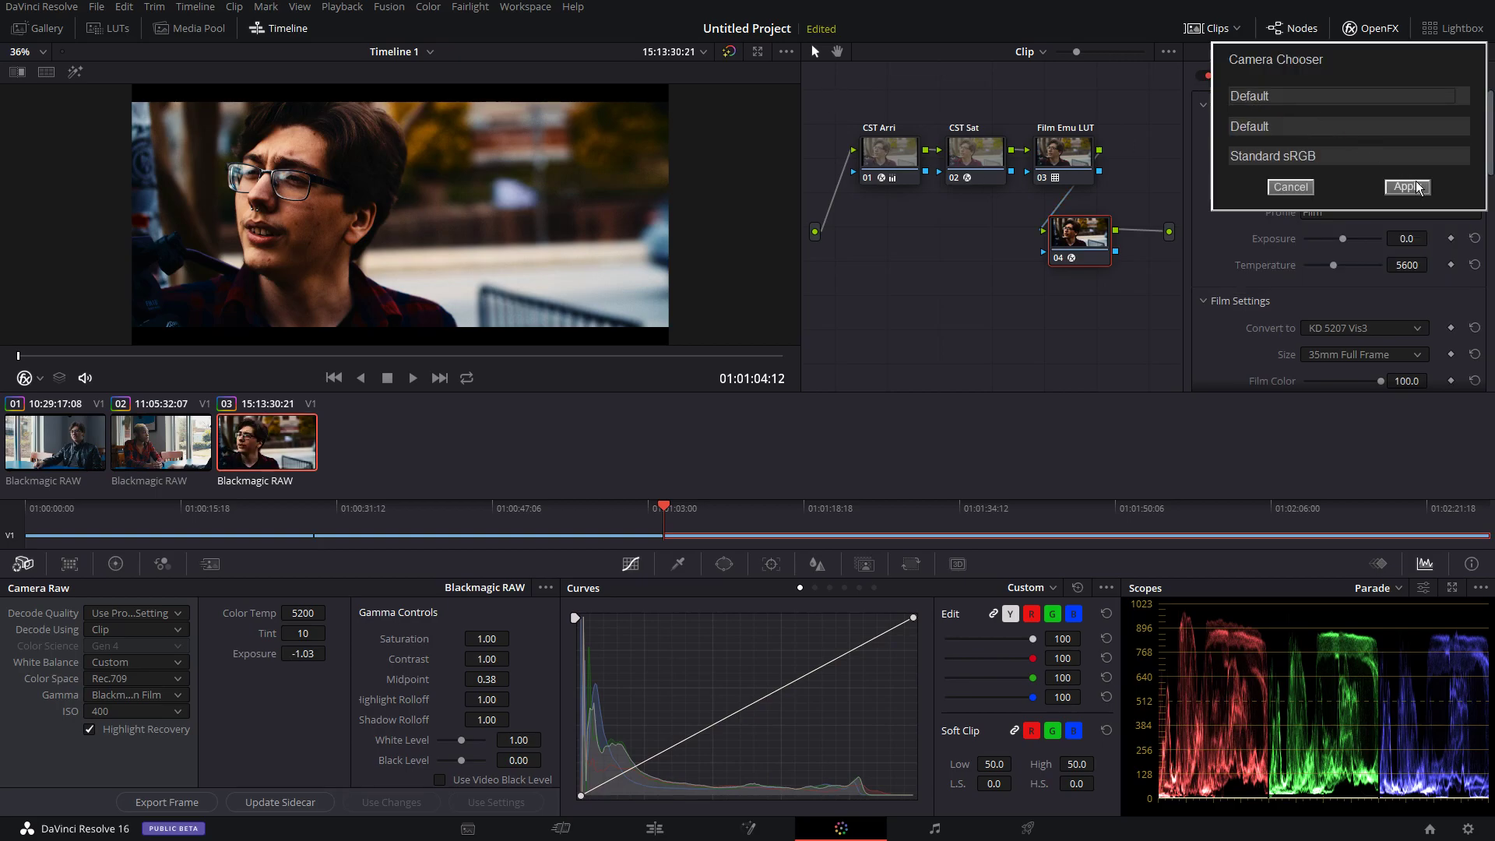
{"action": "left_click", "coordinate": [1409, 188]}
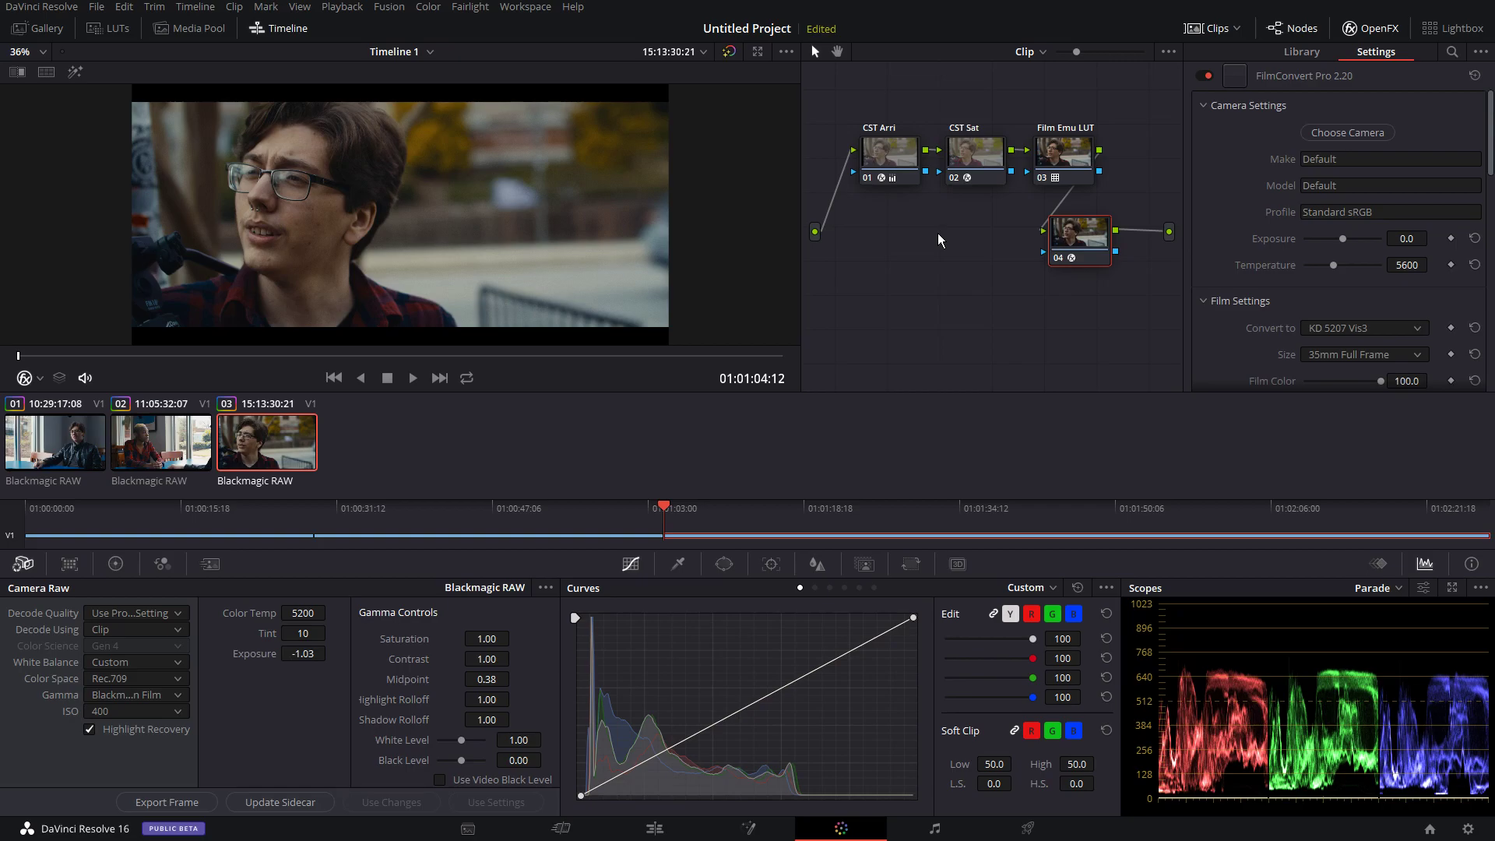
Move the fourth node beneath the Film Emu LUT node and label it FilmConvert
{"action": "left_click_drag", "start_coordinate": [1085, 229], "coordinate": [1151, 162]}
{"action": "left_click_drag", "start_coordinate": [1085, 250], "coordinate": [1068, 264]}
{"action": "right_click", "coordinate": [1070, 264]}
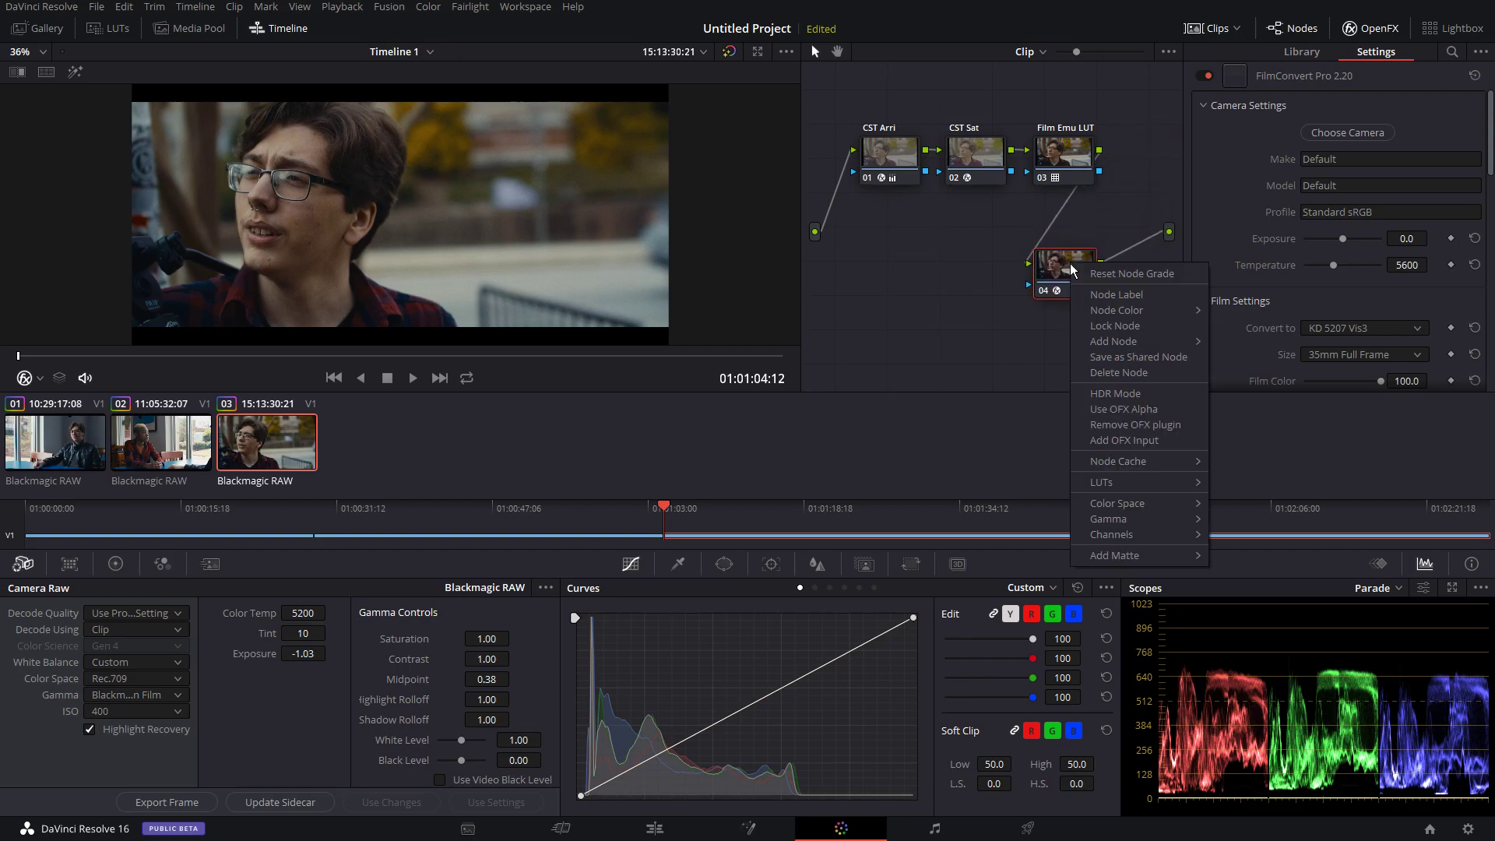
{"action": "left_click", "coordinate": [1120, 294]}
{"action": "type", "text": "FilmConvert"}
{"action": "key", "text": "Return"}
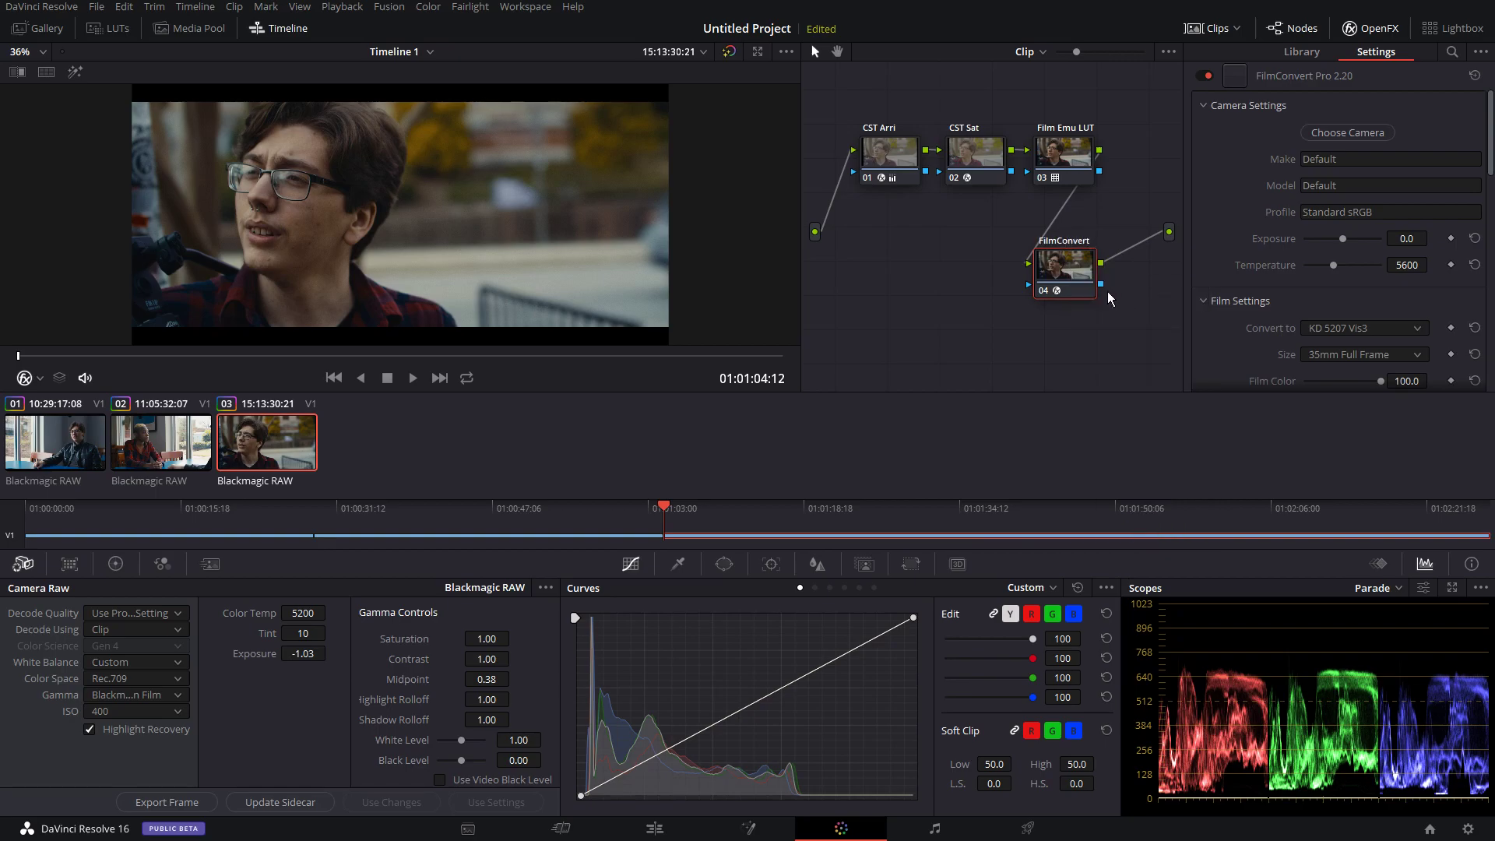
Shift the CST Arri, CST Sat and Film Emu LUT nodes slightly up and to the left in the node graph
{"action": "left_click_drag", "start_coordinate": [868, 140], "coordinate": [827, 121]}
{"action": "left_click_drag", "start_coordinate": [950, 148], "coordinate": [917, 130]}
{"action": "left_click_drag", "start_coordinate": [1065, 154], "coordinate": [1027, 139]}
Inspect the image at different magnifications, and try the KD 5213 Vis3 and FJ 8543 VD film stocks in FilmConvert
{"action": "scroll", "coordinate": [382, 154], "scroll_direction": "up", "scroll_amount": 5}
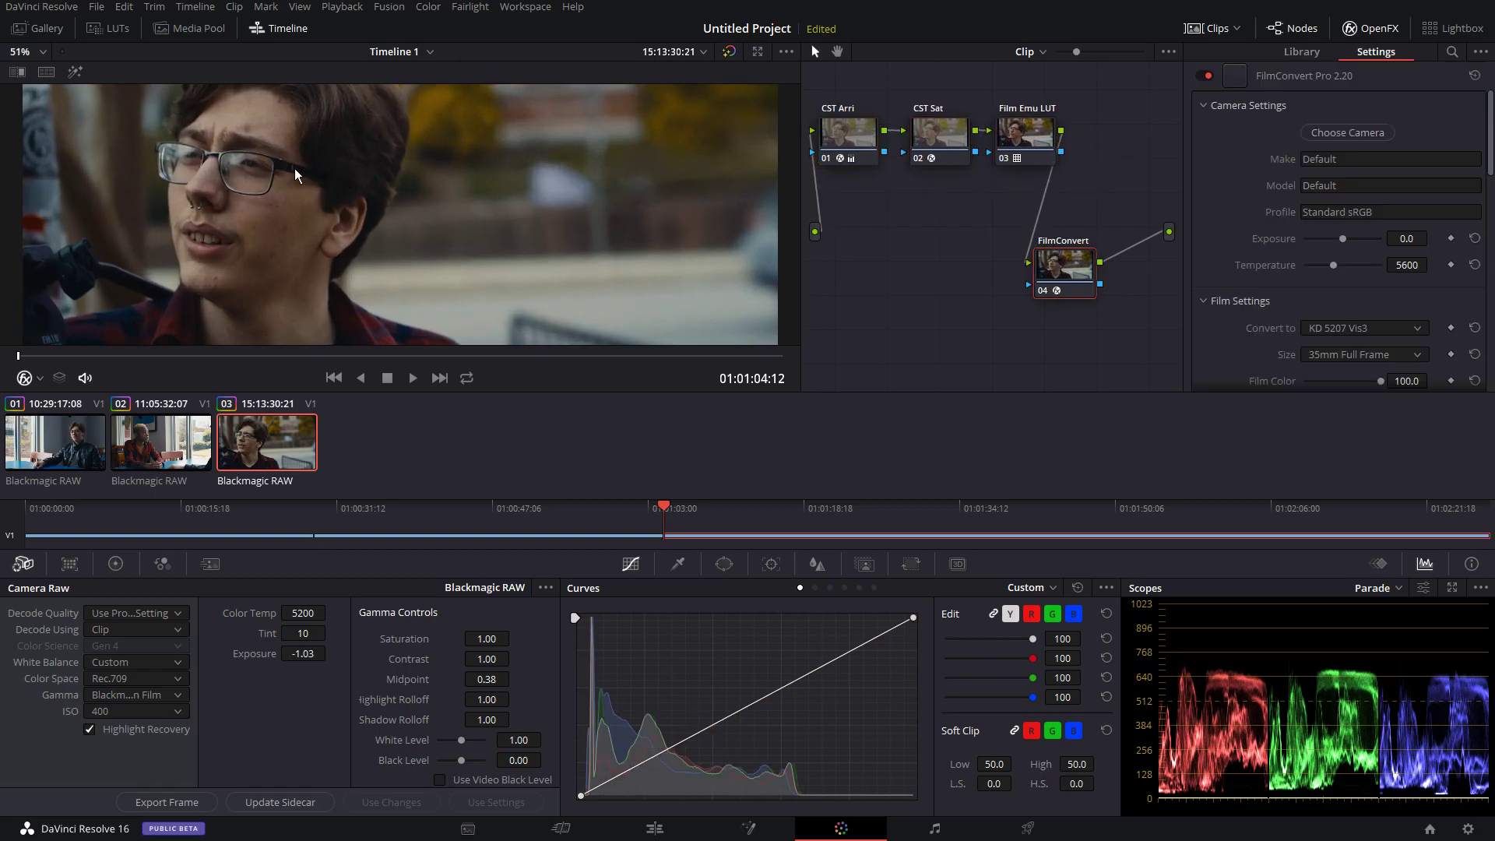
{"action": "scroll", "coordinate": [397, 191], "scroll_direction": "down", "scroll_amount": 5}
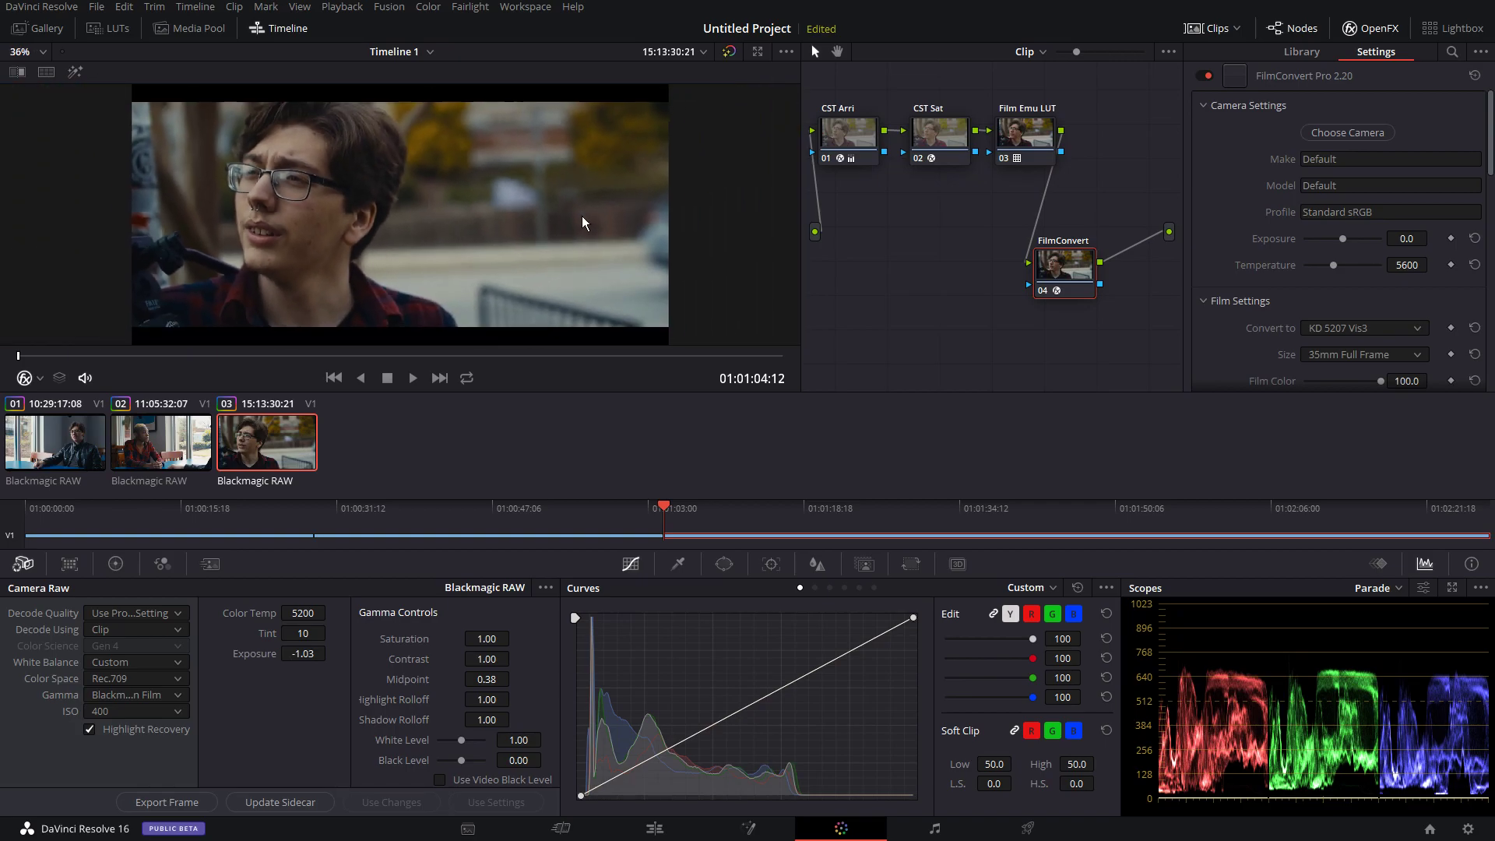
{"action": "scroll", "coordinate": [543, 258], "scroll_direction": "up", "scroll_amount": 2}
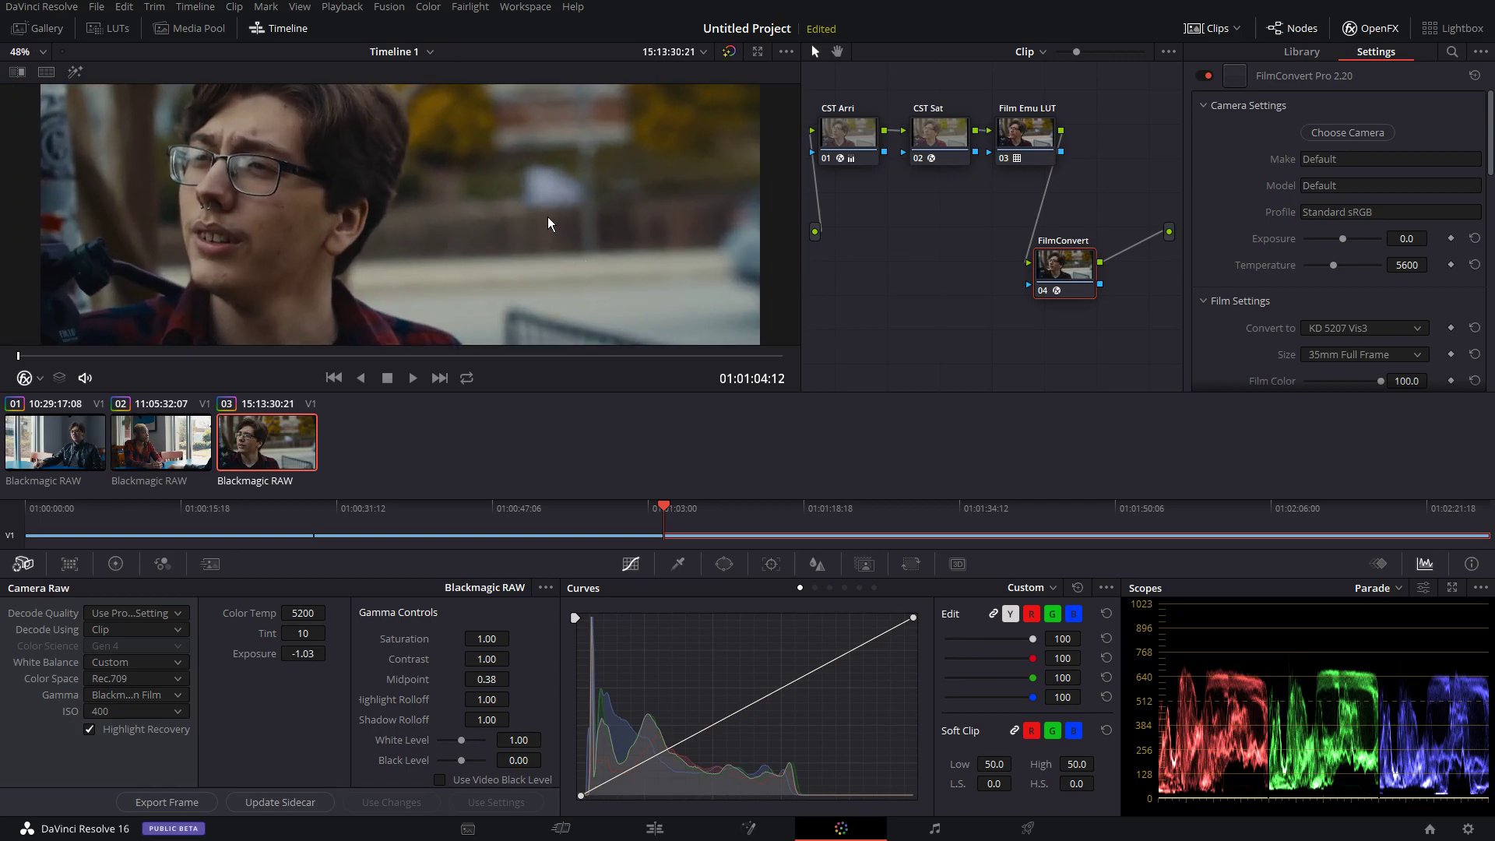
{"action": "scroll", "coordinate": [1367, 270], "scroll_direction": "down", "scroll_amount": 3}
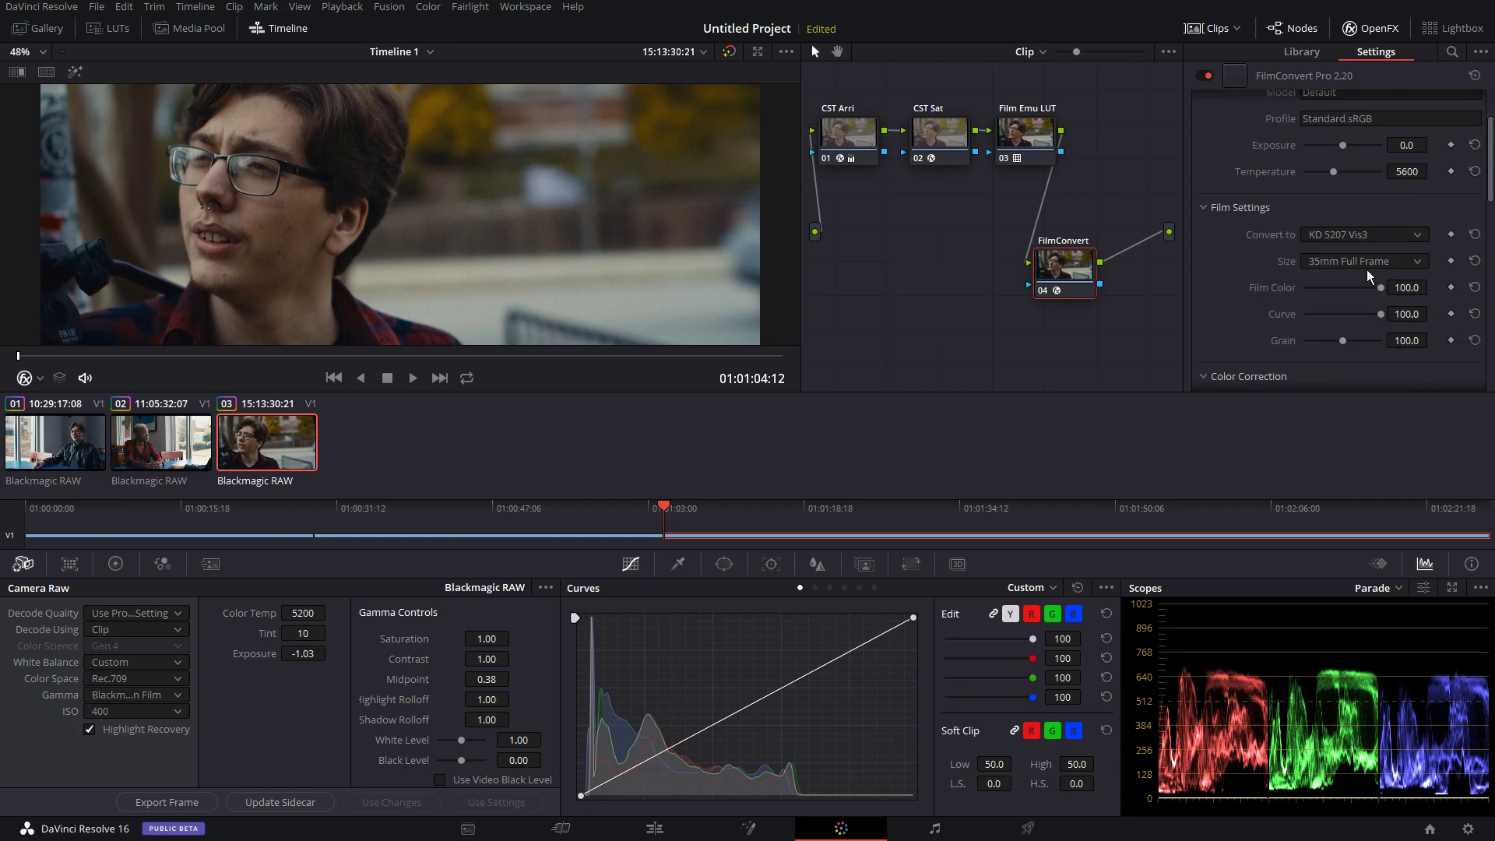
{"action": "left_click", "coordinate": [1380, 242]}
{"action": "left_click", "coordinate": [1363, 270]}
{"action": "scroll", "coordinate": [645, 220], "scroll_direction": "down", "scroll_amount": 2}
{"action": "scroll", "coordinate": [645, 220], "scroll_direction": "down", "scroll_amount": 1}
{"action": "left_click", "coordinate": [1357, 237]}
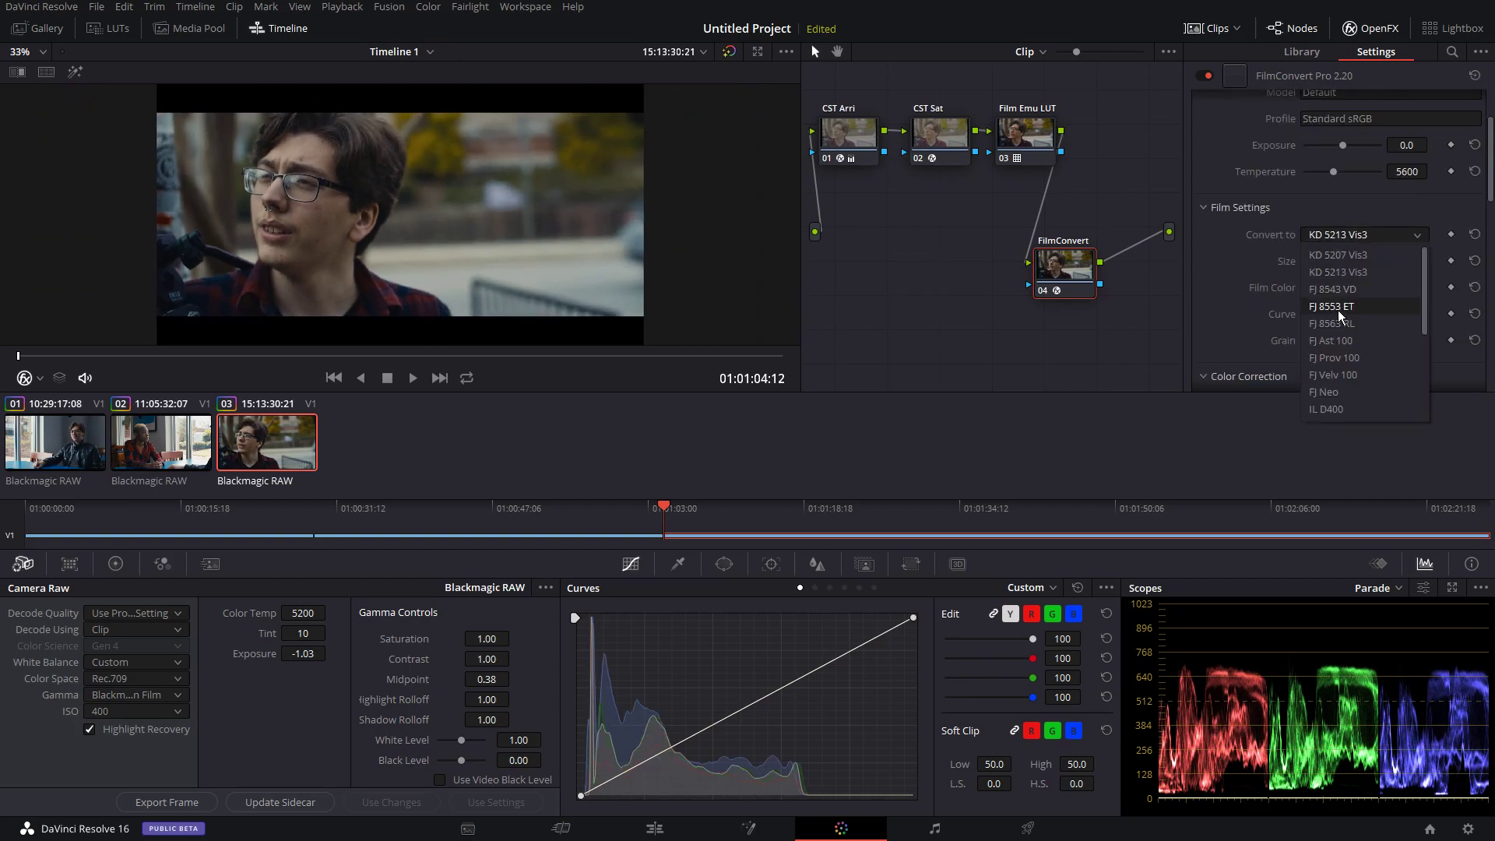
{"action": "left_click", "coordinate": [1335, 293]}
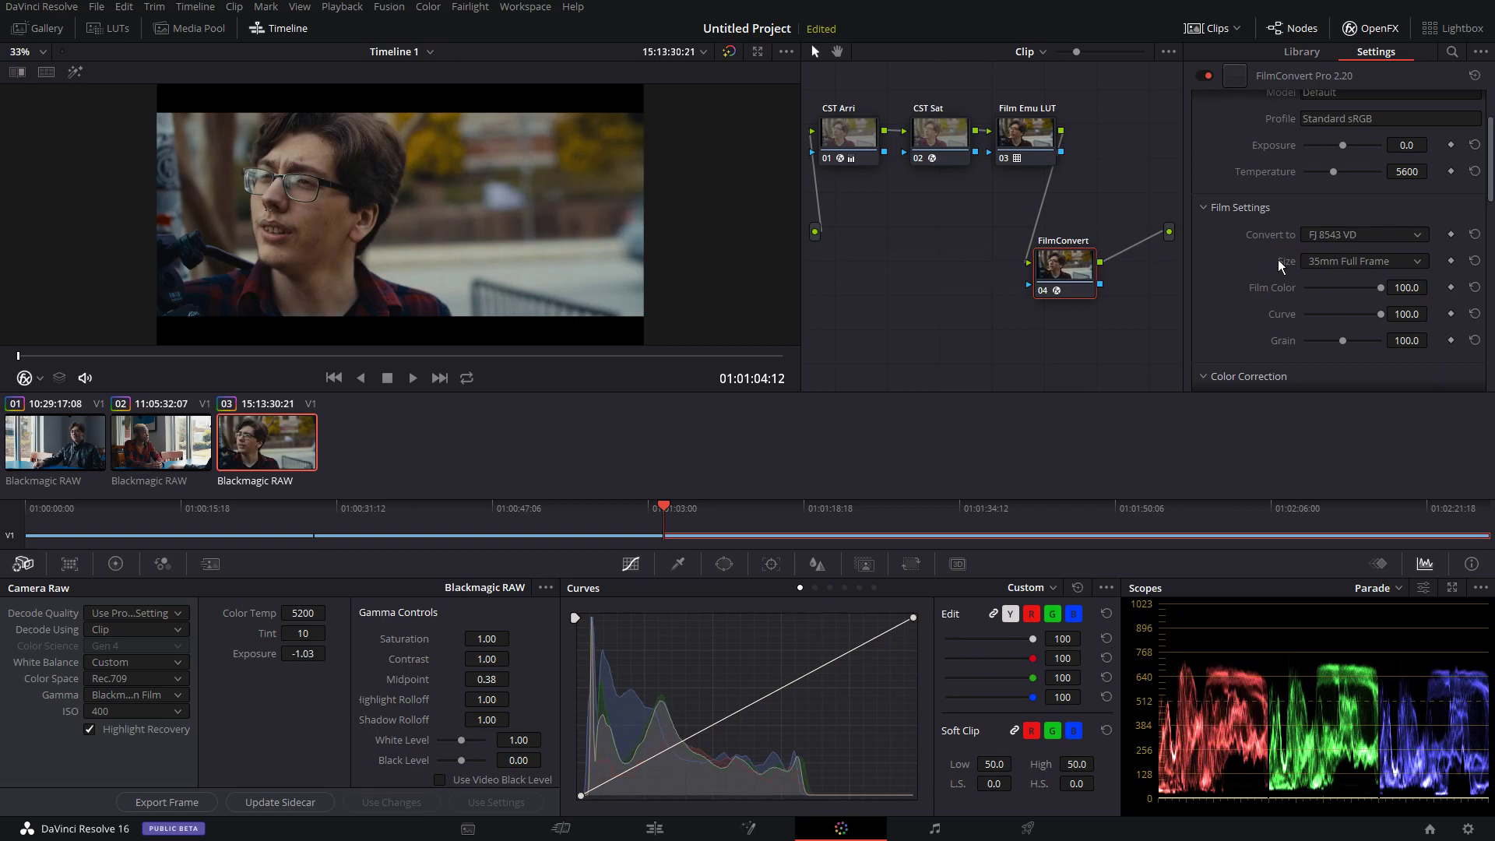
Try the FJ 8553 ET, FJ Ast 100, FJ Prov 100 and FJ Velv 100 film stocks in FilmConvert
{"action": "left_click", "coordinate": [1389, 236]}
{"action": "left_click", "coordinate": [1348, 306]}
{"action": "left_click", "coordinate": [1348, 236]}
{"action": "left_click", "coordinate": [1327, 341]}
{"action": "left_click", "coordinate": [1336, 237]}
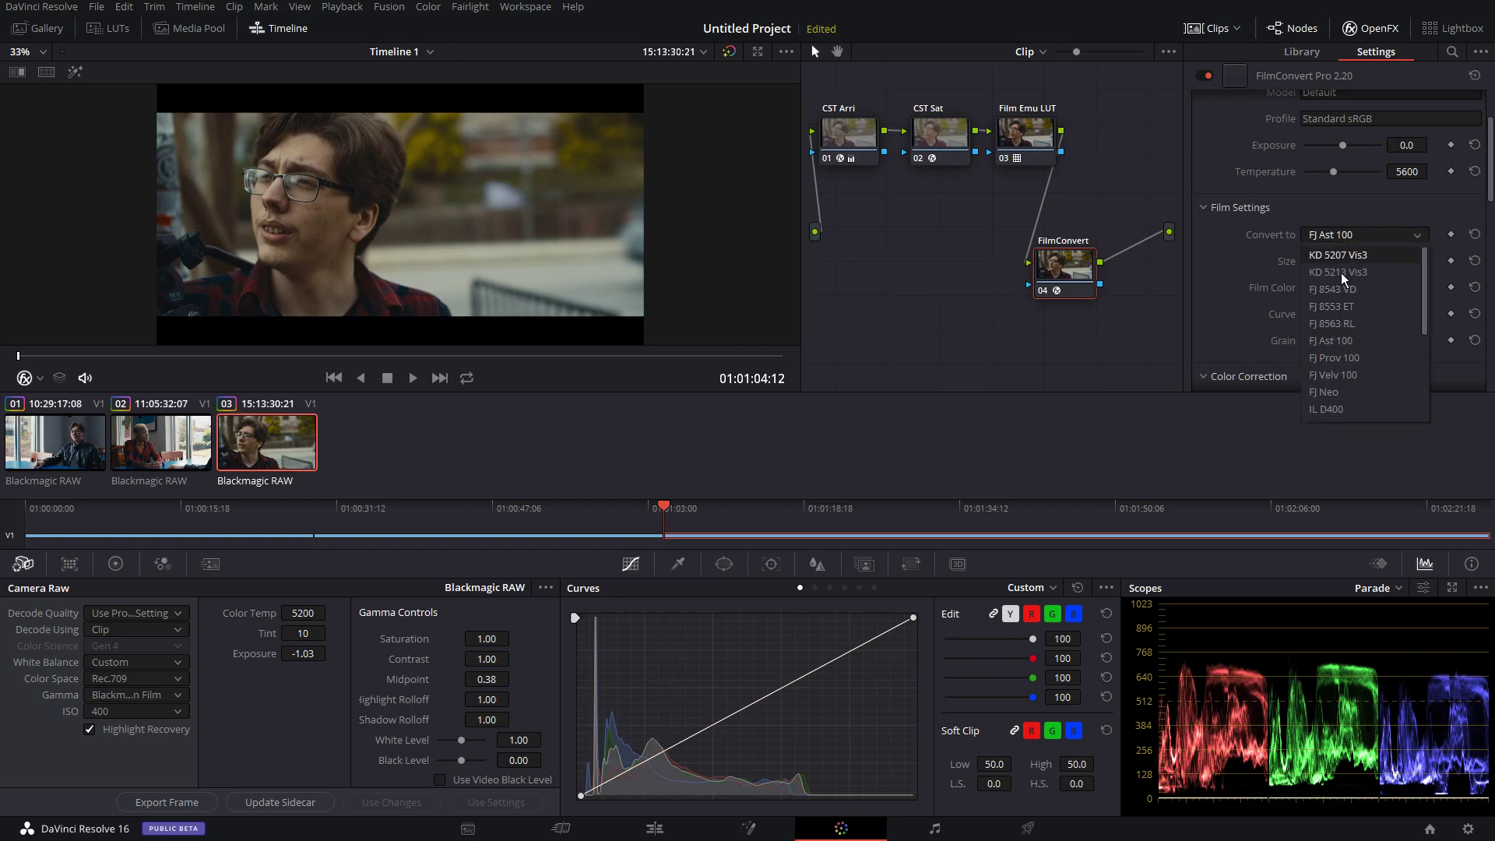
{"action": "left_click", "coordinate": [1338, 360]}
{"action": "left_click", "coordinate": [1349, 239]}
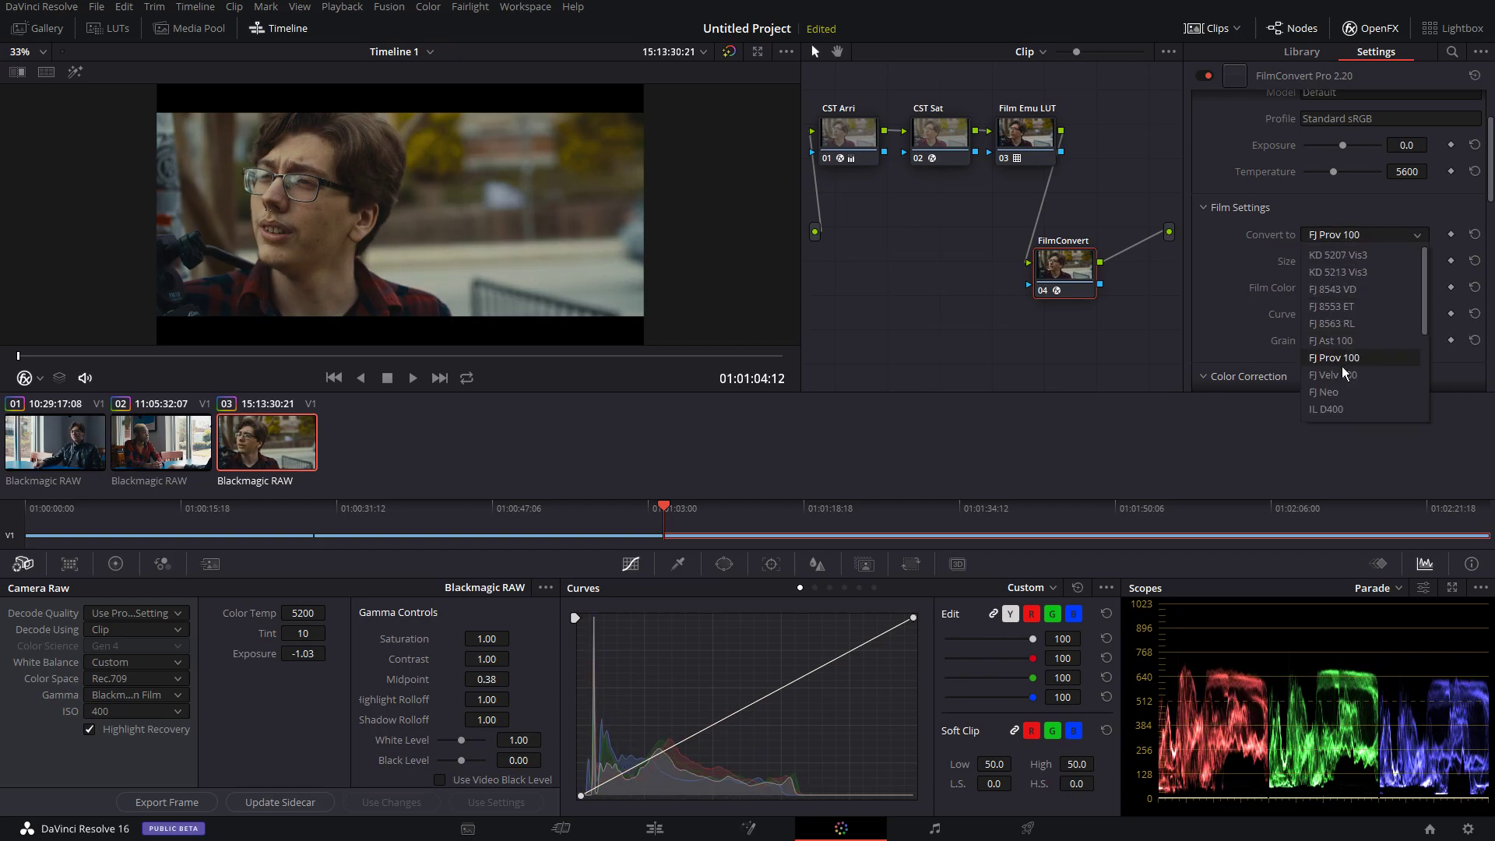
{"action": "left_click", "coordinate": [1339, 375]}
Try further film stocks in FilmConvert, including the black-and-white IL D400 and IL FN FP
{"action": "left_click", "coordinate": [1362, 231]}
{"action": "left_click", "coordinate": [1345, 343]}
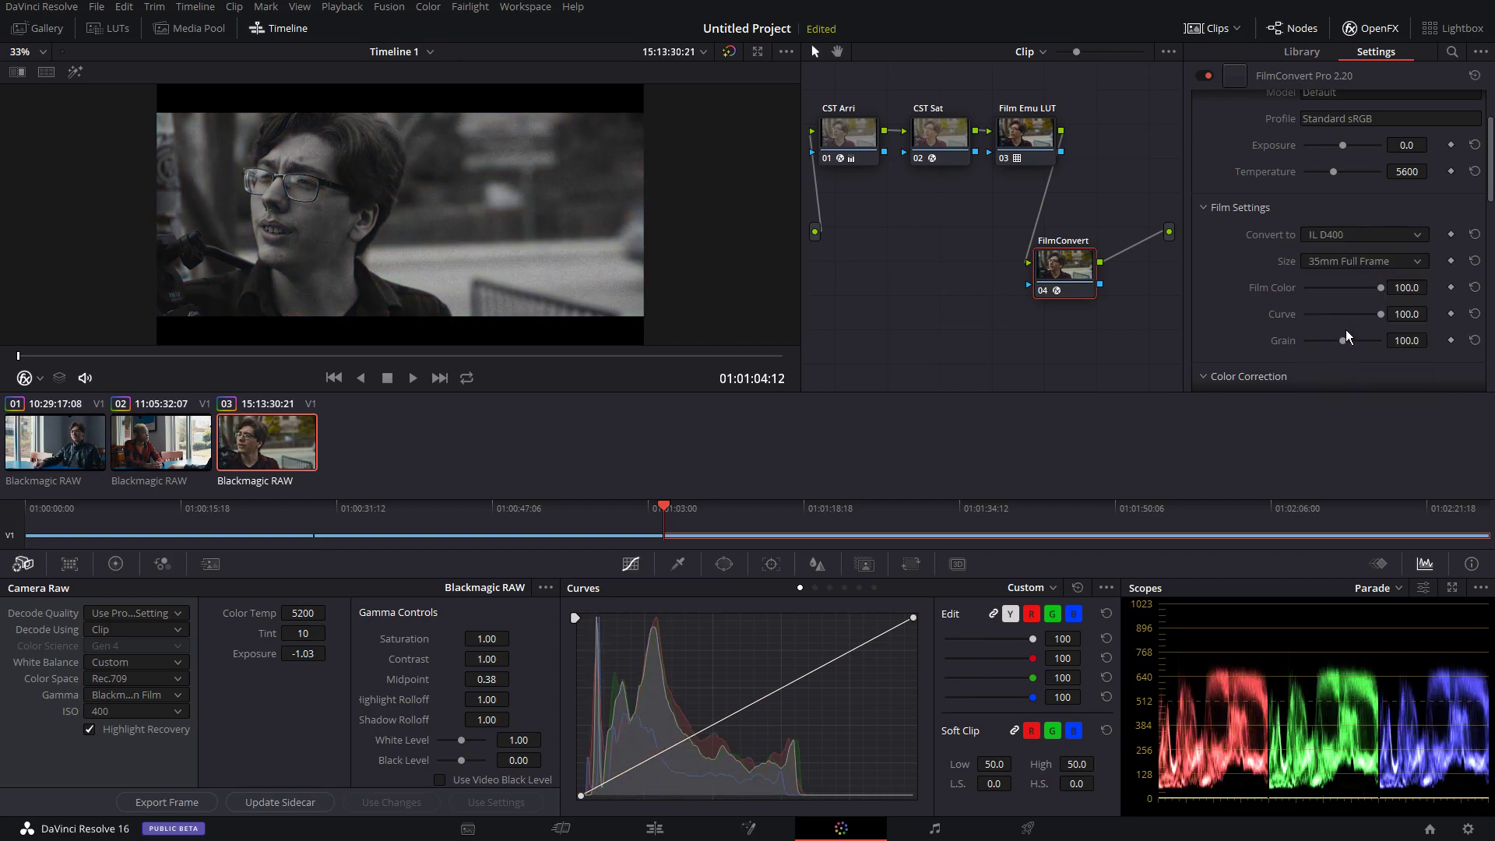
{"action": "left_click", "coordinate": [1342, 236]}
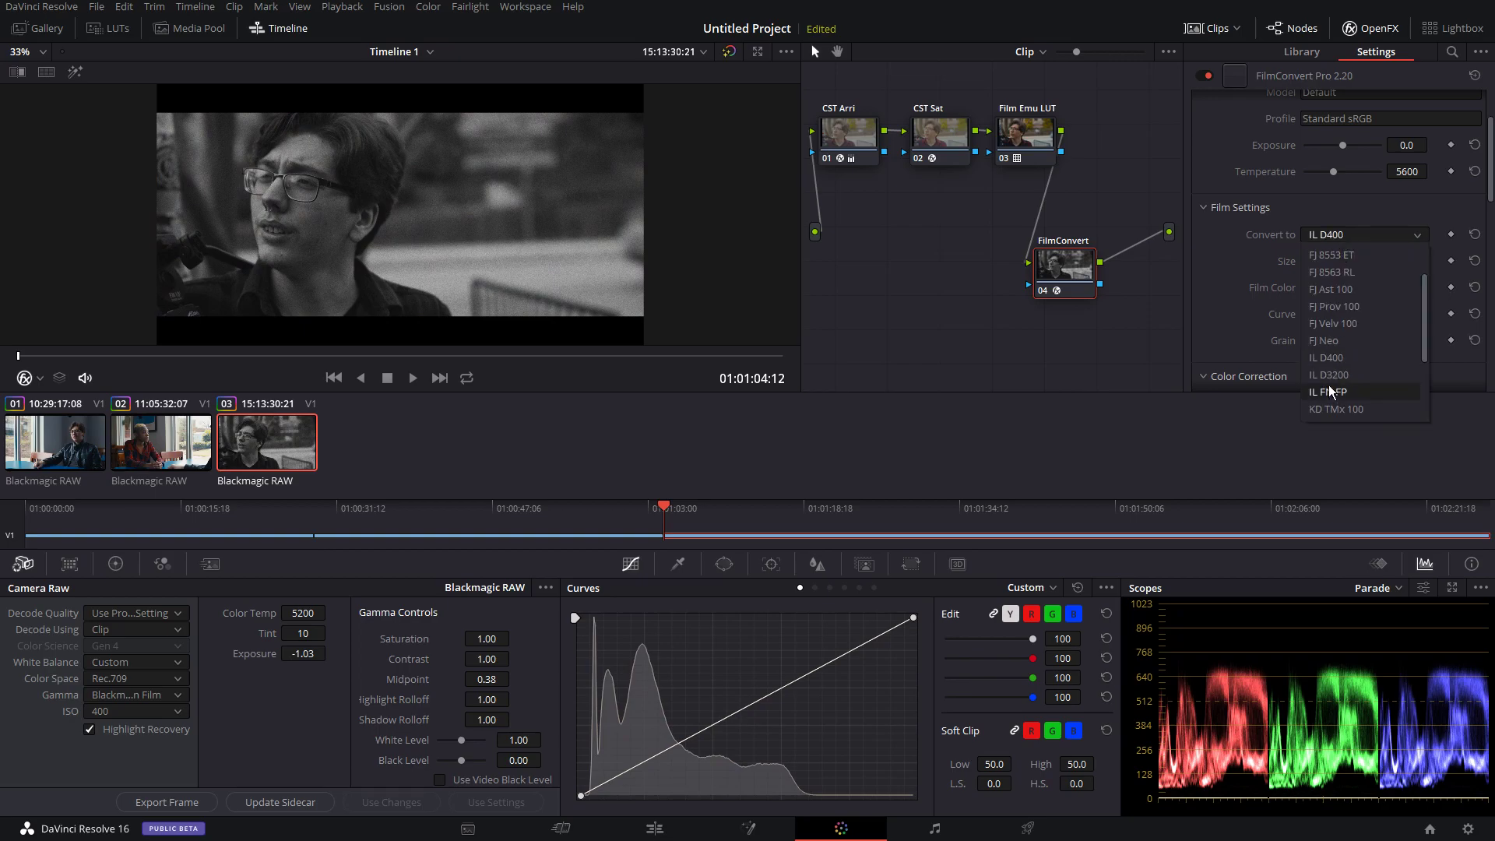
{"action": "left_click", "coordinate": [1329, 390]}
{"action": "left_click", "coordinate": [1339, 235]}
{"action": "left_click", "coordinate": [1349, 383]}
Try the FJ SuperX 400, KD P400 Ptra and Plrd 600 film stocks in FilmConvert
{"action": "left_click", "coordinate": [1368, 237]}
{"action": "left_click", "coordinate": [1341, 376]}
{"action": "left_click", "coordinate": [1353, 237]}
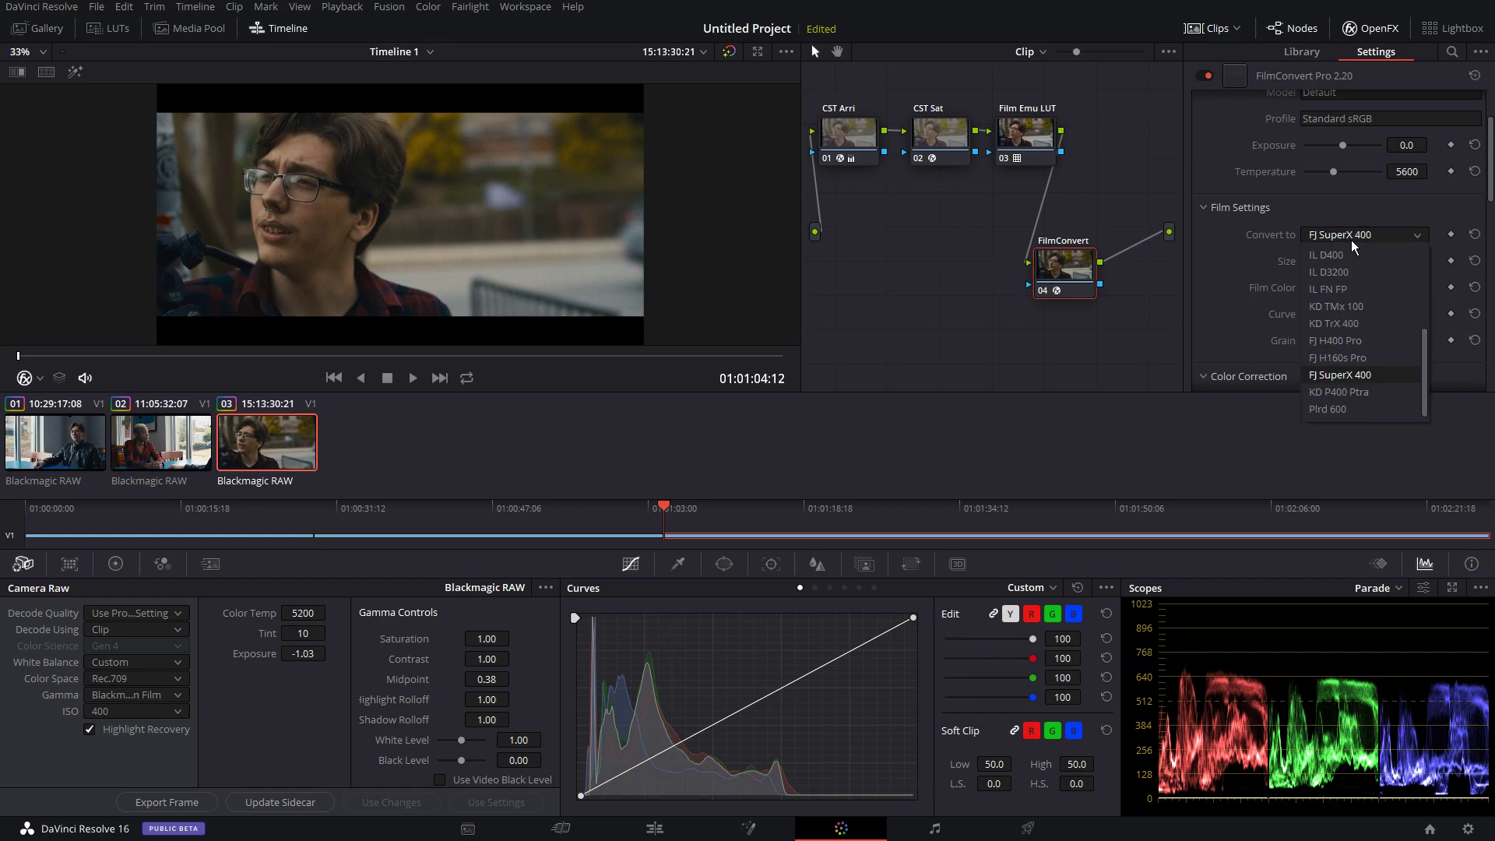
{"action": "left_click", "coordinate": [1349, 396]}
{"action": "left_click", "coordinate": [1361, 235]}
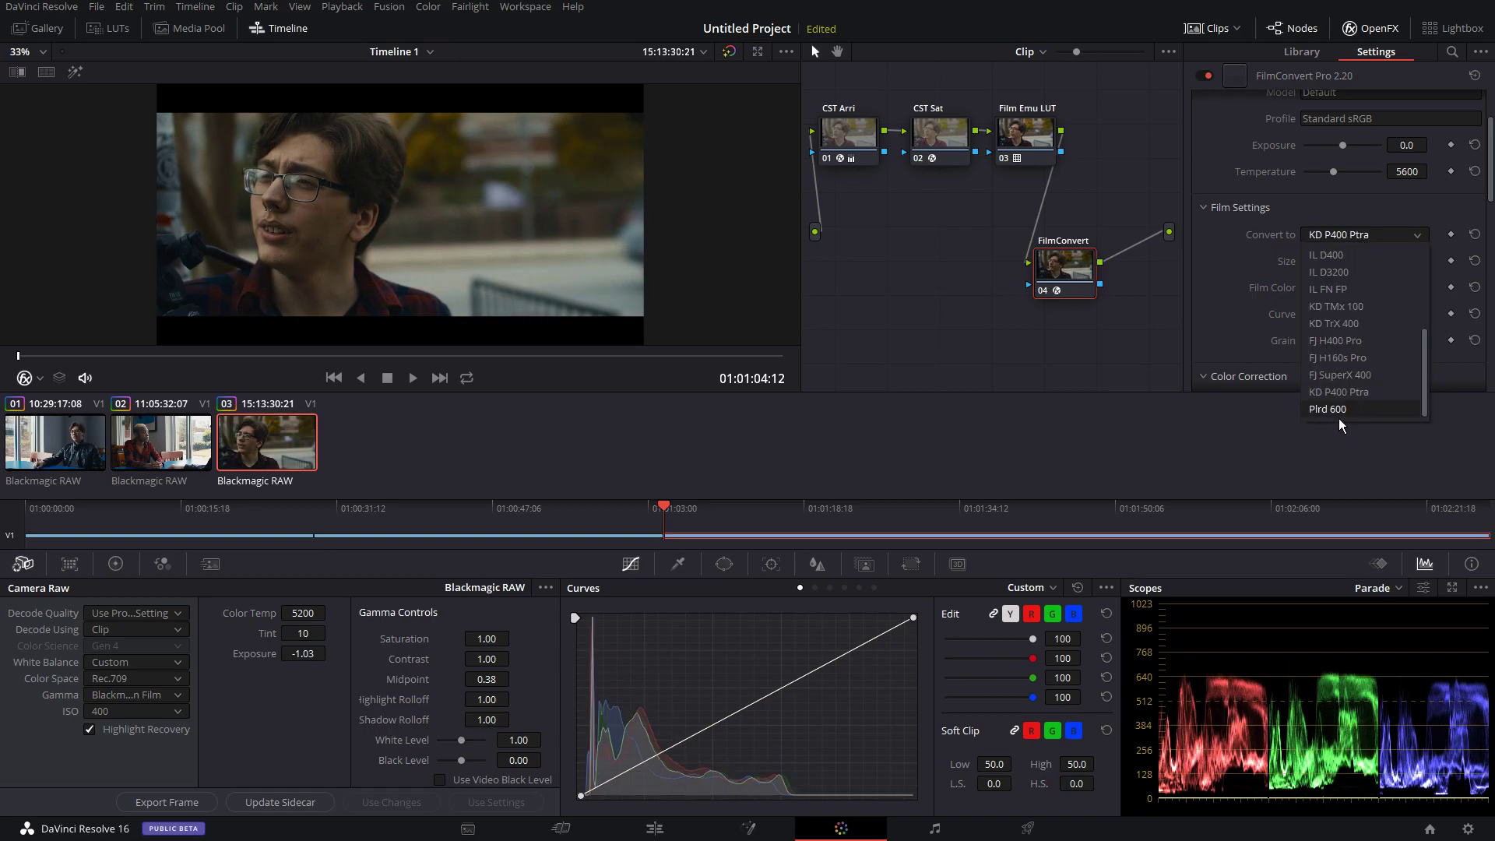
{"action": "left_click", "coordinate": [1335, 414]}
Compare the KD 5207 Vis3, FJ 8543 VD and FJ 8553 ET film stocks on the image once more
{"action": "left_click", "coordinate": [1356, 235]}
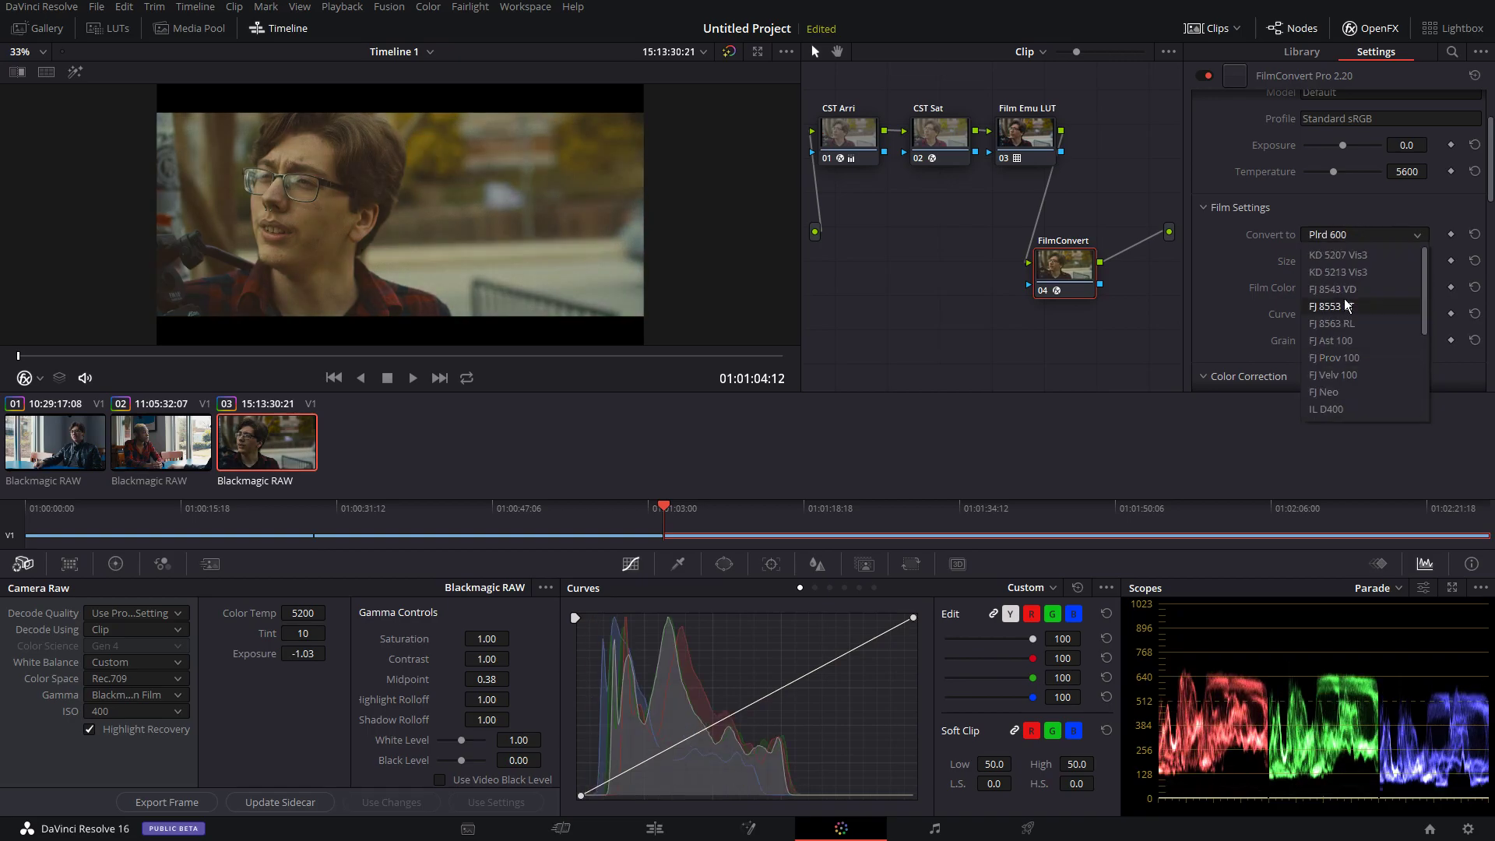
{"action": "left_click", "coordinate": [1357, 257]}
{"action": "left_click", "coordinate": [1354, 240]}
{"action": "left_click", "coordinate": [1362, 255]}
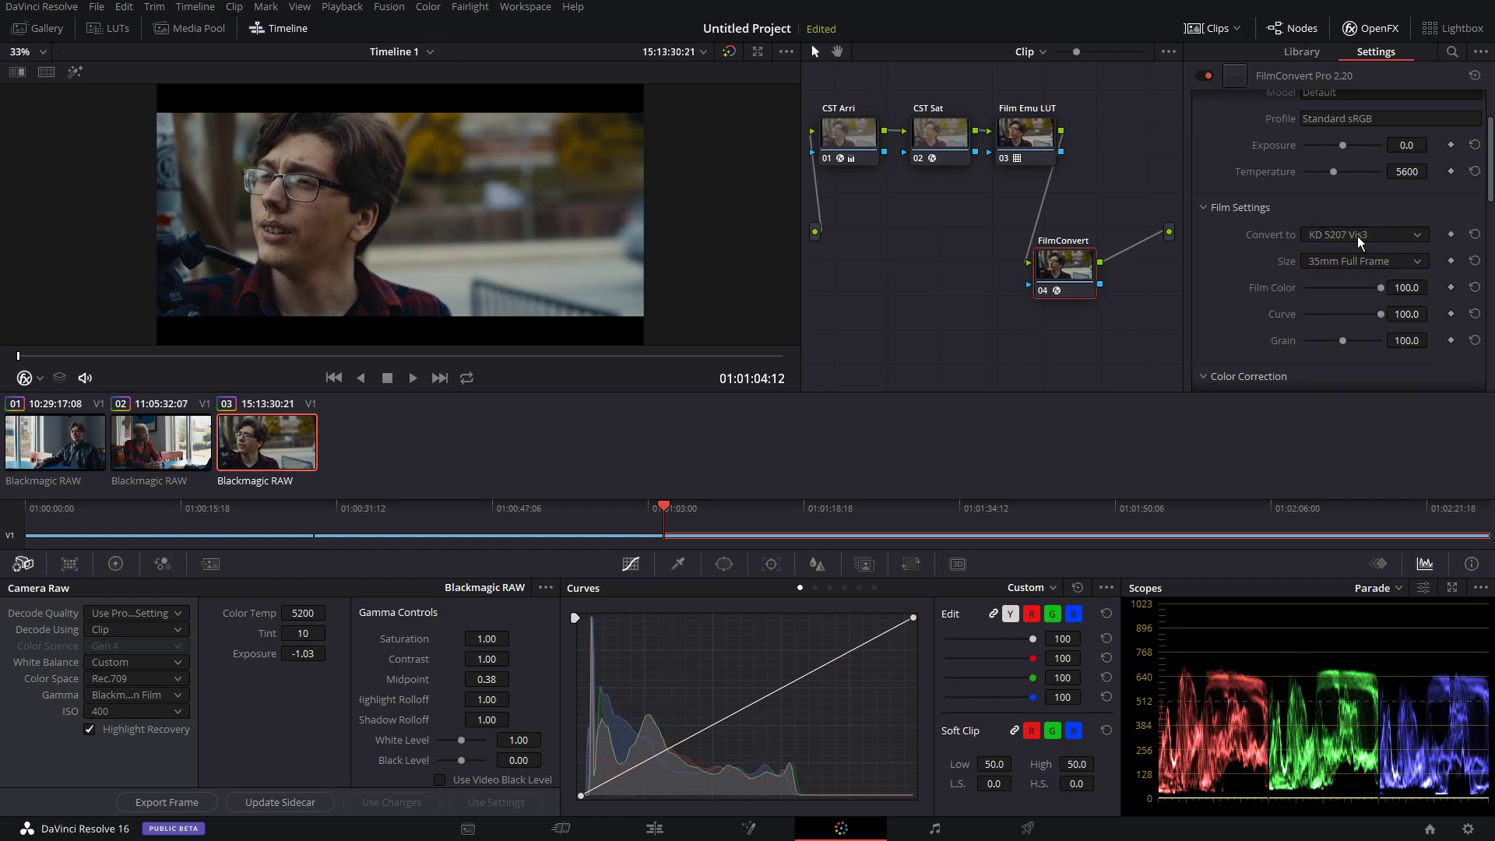
{"action": "left_click", "coordinate": [1331, 233]}
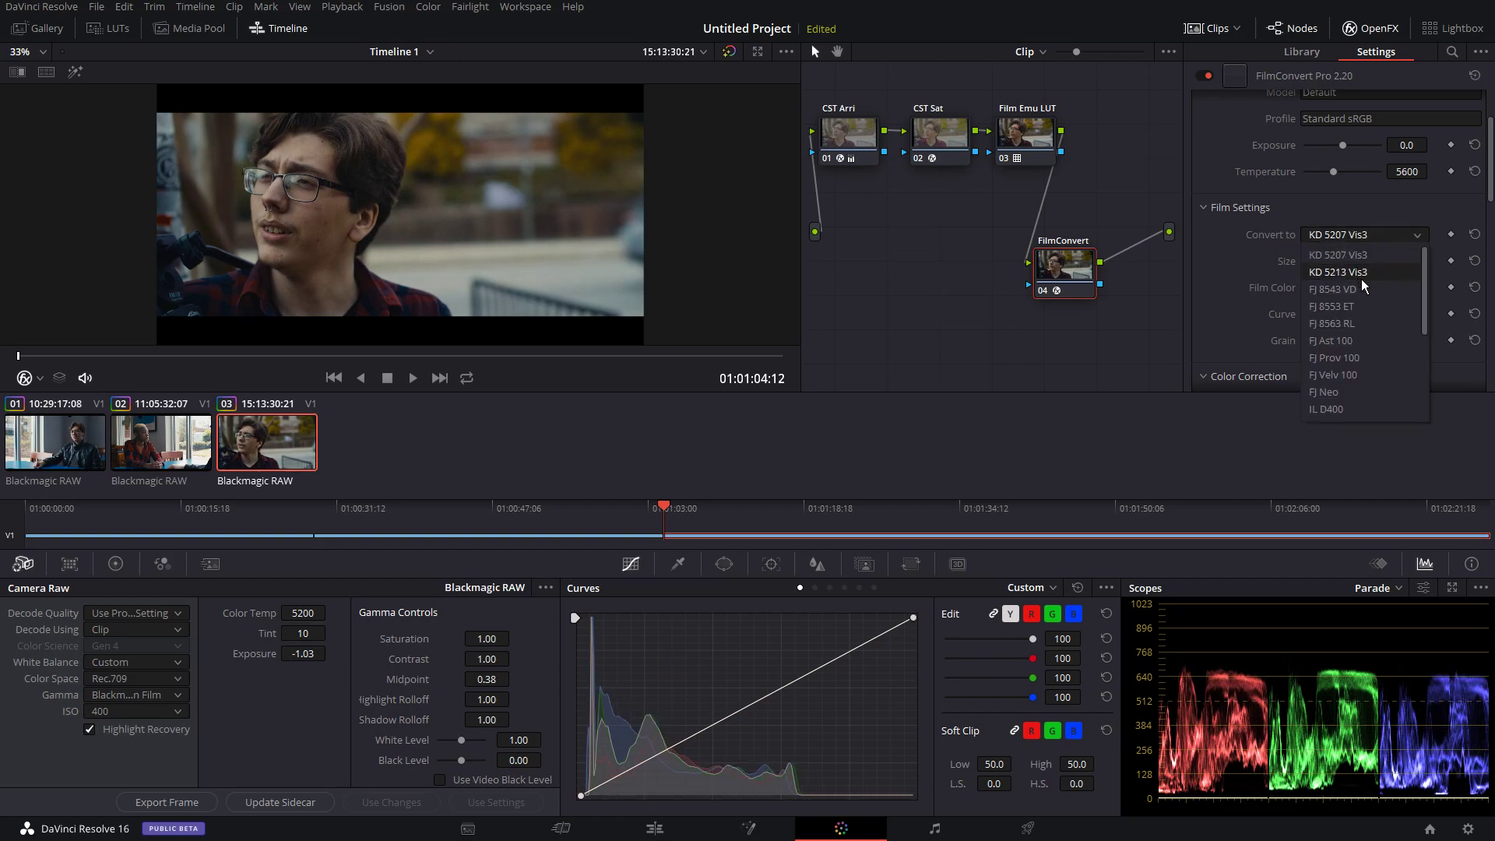
{"action": "left_click", "coordinate": [1355, 289]}
{"action": "left_click", "coordinate": [1361, 236]}
{"action": "left_click", "coordinate": [1352, 305]}
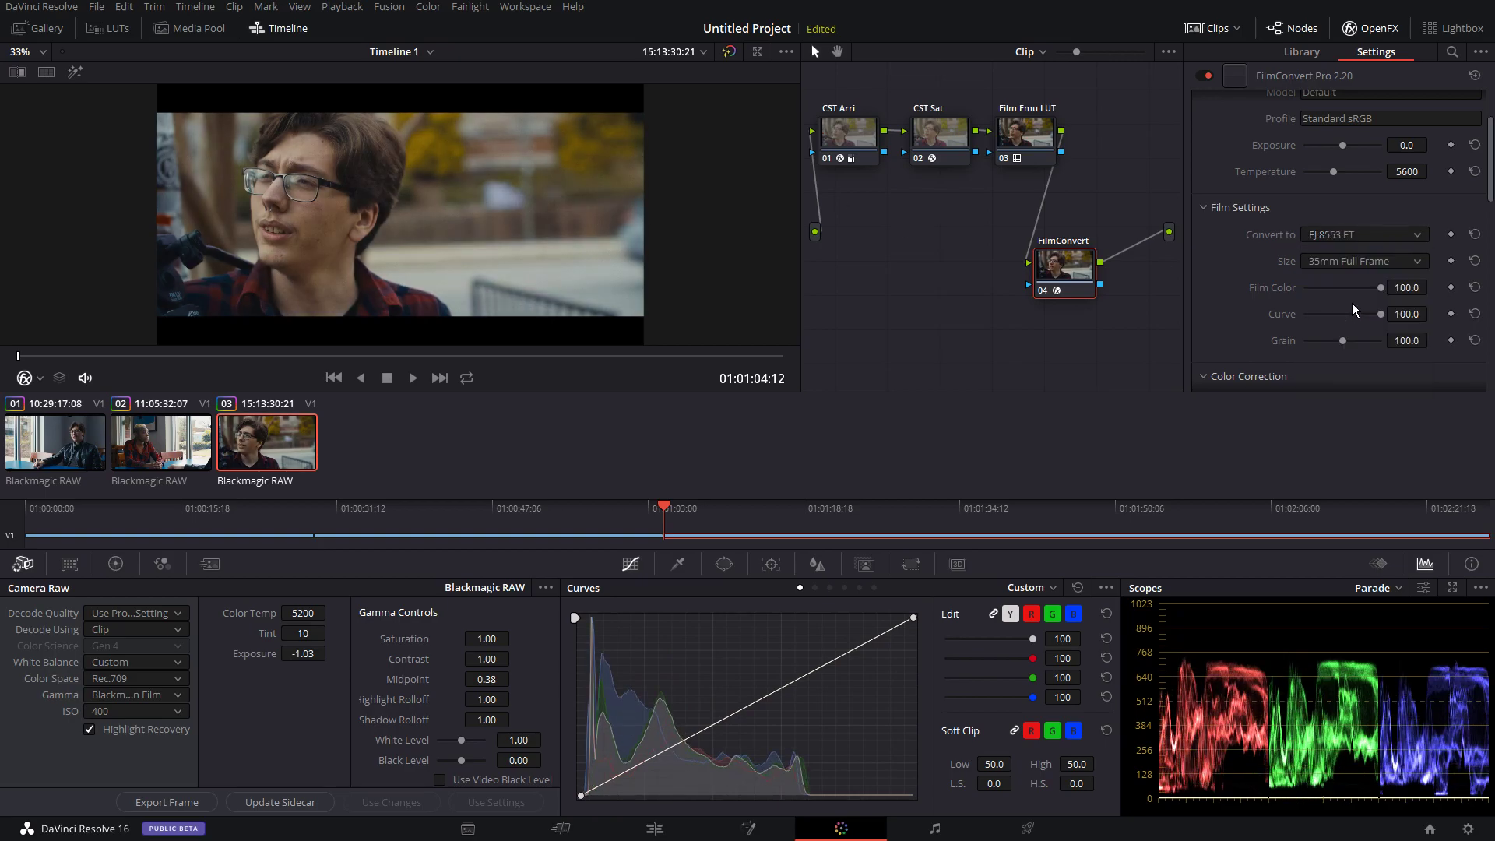
Convert the third clip to the FJ 8563 RL film stock and inspect the look up close
{"action": "left_click", "coordinate": [1355, 234]}
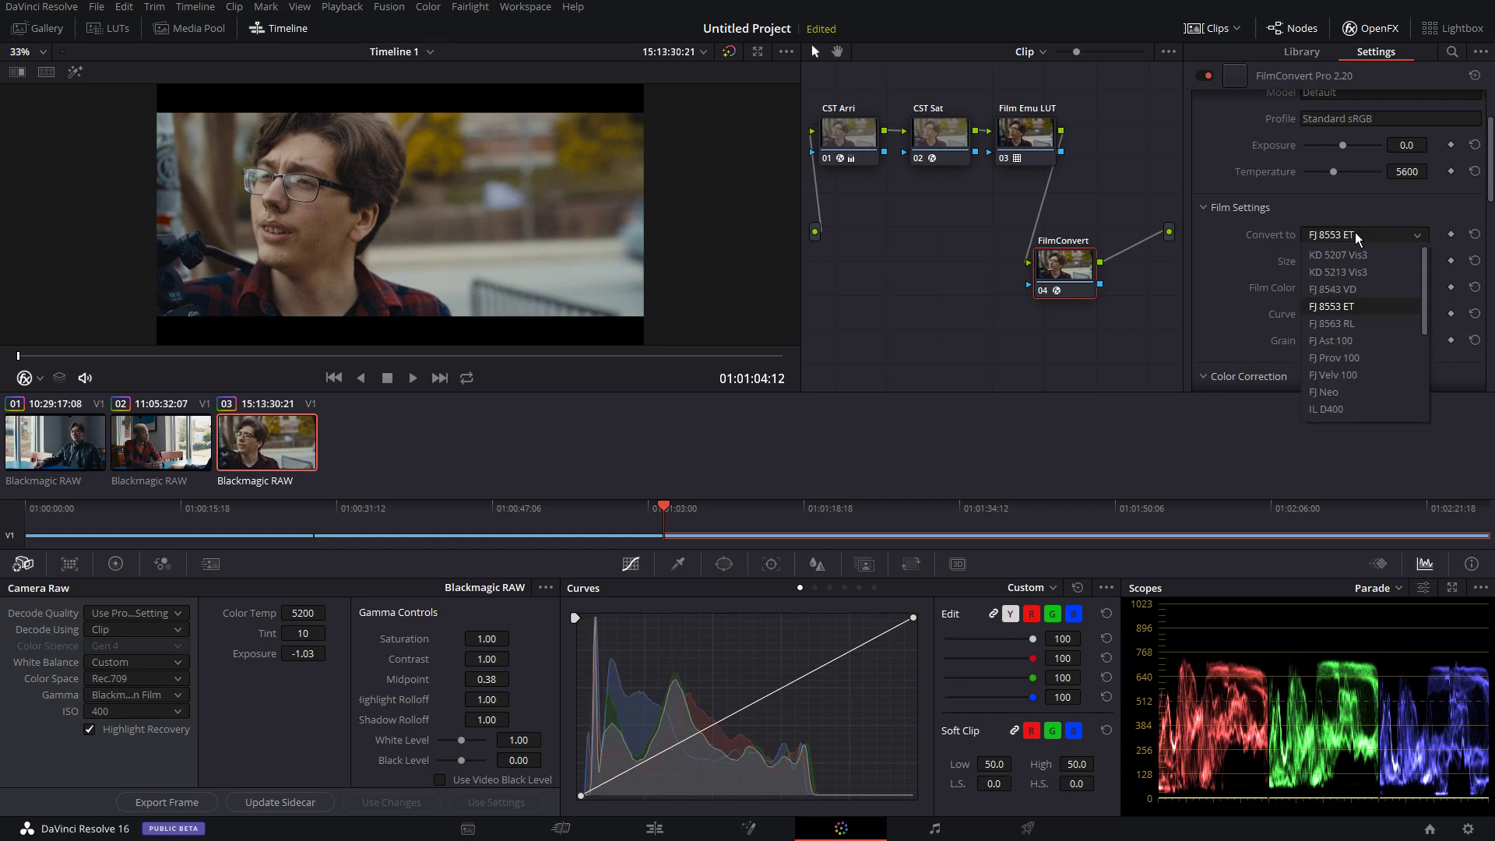
{"action": "left_click", "coordinate": [1342, 323]}
{"action": "scroll", "coordinate": [347, 217], "scroll_direction": "up", "scroll_amount": 3}
{"action": "scroll", "coordinate": [349, 210], "scroll_direction": "down", "scroll_amount": 3}
{"action": "scroll", "coordinate": [372, 221], "scroll_direction": "up", "scroll_amount": 1}
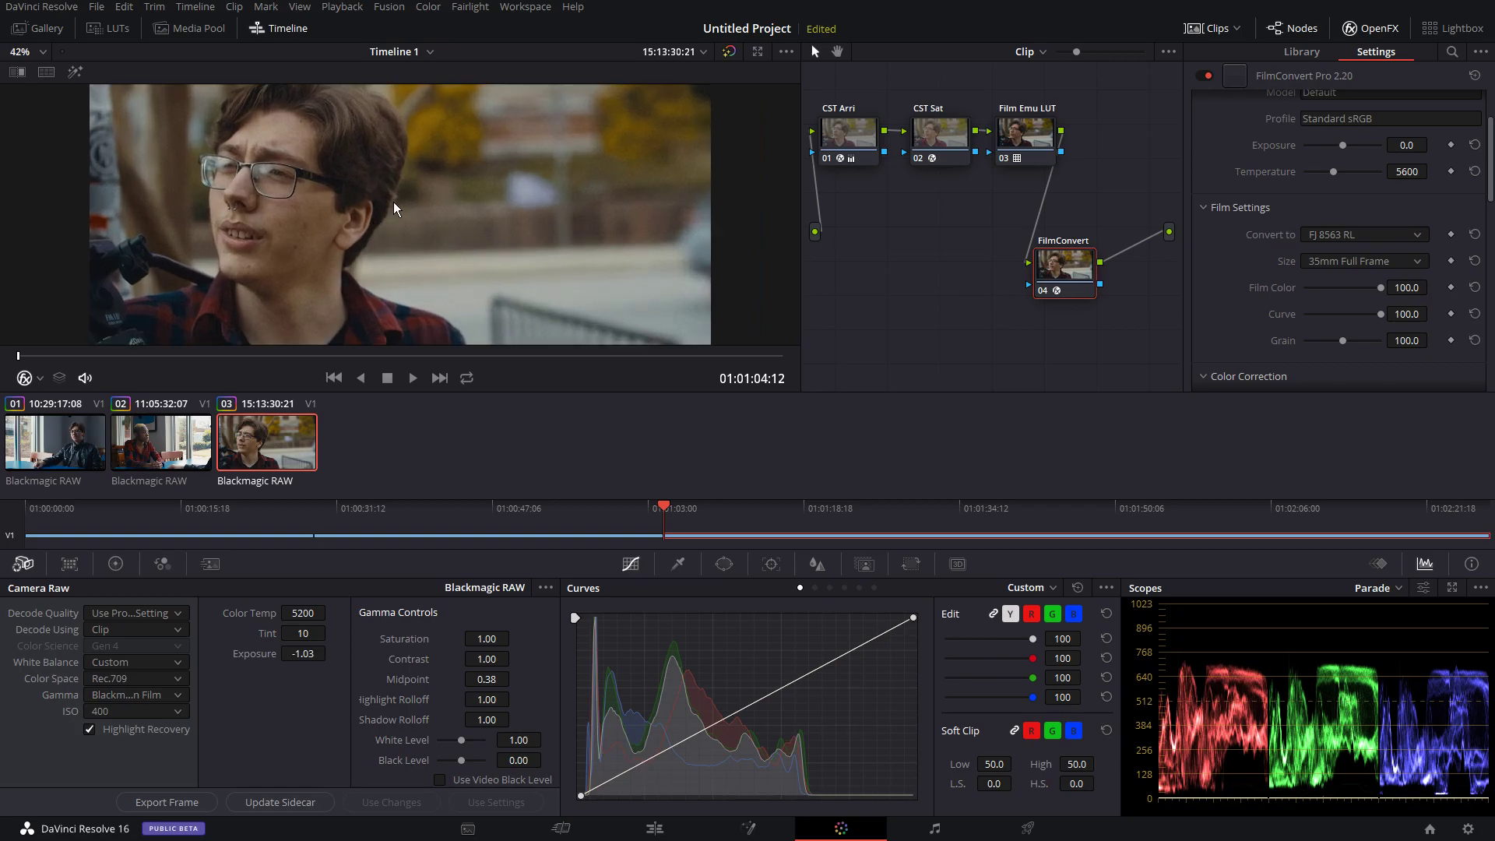
{"action": "scroll", "coordinate": [308, 156], "scroll_direction": "up", "scroll_amount": 1}
{"action": "scroll", "coordinate": [400, 180], "scroll_direction": "down", "scroll_amount": 1}
{"action": "scroll", "coordinate": [349, 209], "scroll_direction": "down", "scroll_amount": 1}
Scrub through the third clip to check the film look on other frames
{"action": "left_click_drag", "start_coordinate": [162, 357], "coordinate": [649, 355]}
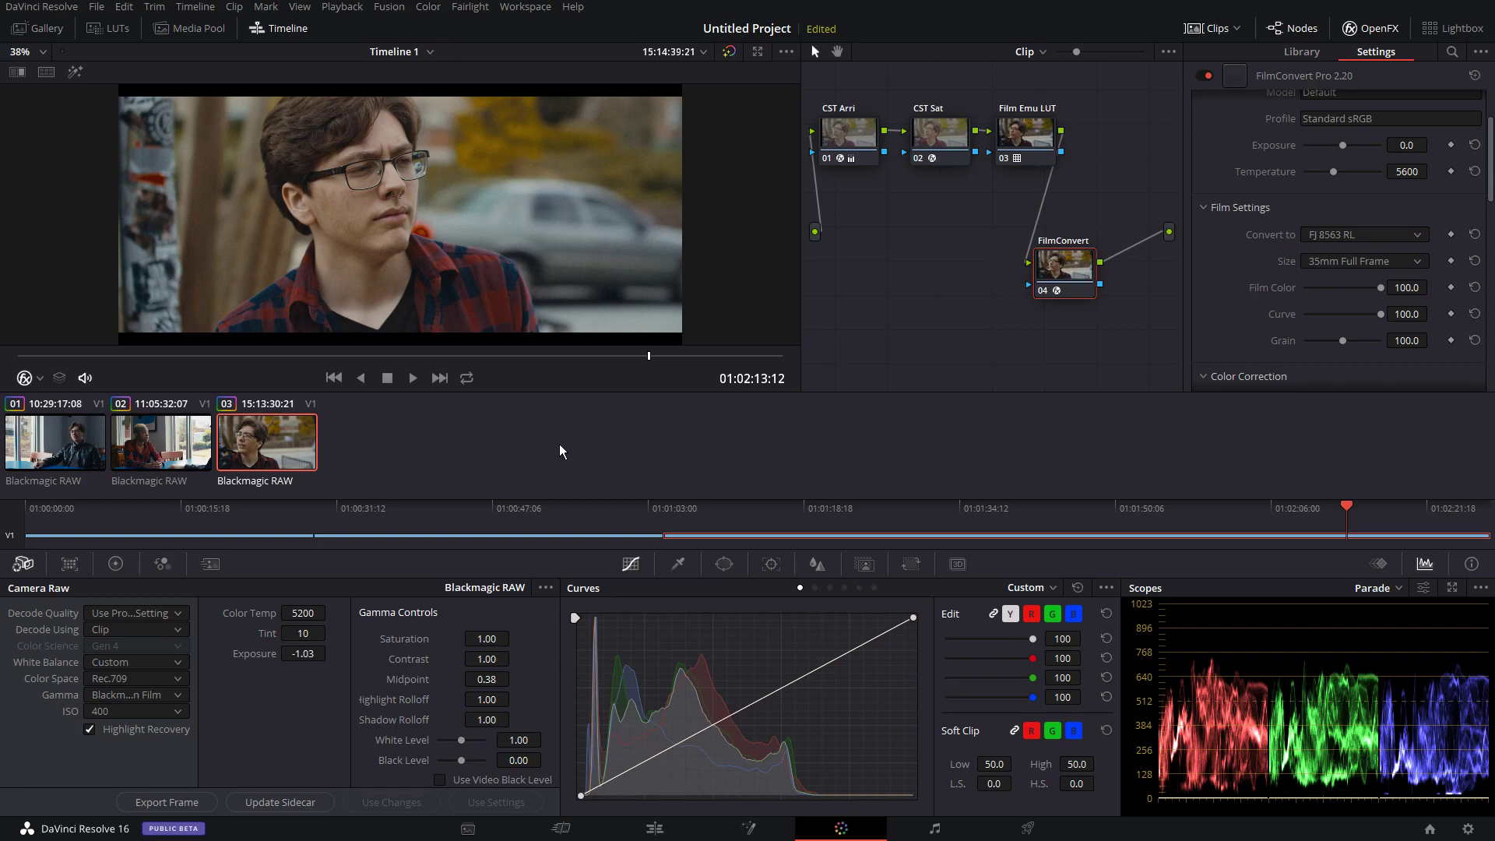
{"action": "scroll", "coordinate": [482, 265], "scroll_direction": "down", "scroll_amount": 1}
{"action": "left_click_drag", "start_coordinate": [420, 356], "coordinate": [443, 377]}
{"action": "scroll", "coordinate": [408, 217], "scroll_direction": "up", "scroll_amount": 2}
{"action": "scroll", "coordinate": [602, 195], "scroll_direction": "down", "scroll_amount": 1}
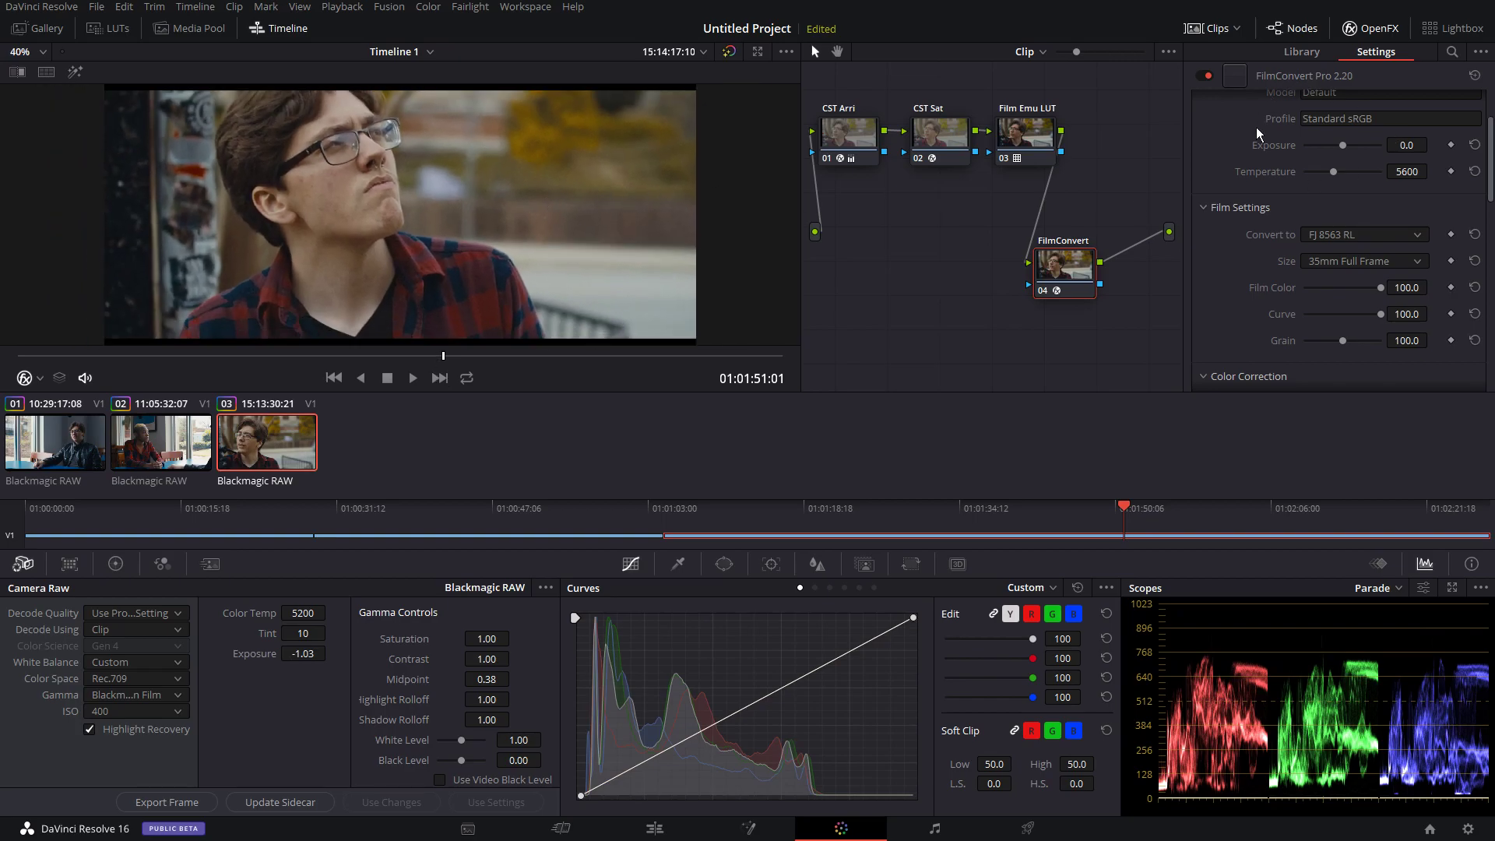
Toggle the FilmConvert Pro effect off and on repeatedly to compare the image before and after
{"action": "left_click", "coordinate": [1203, 76]}
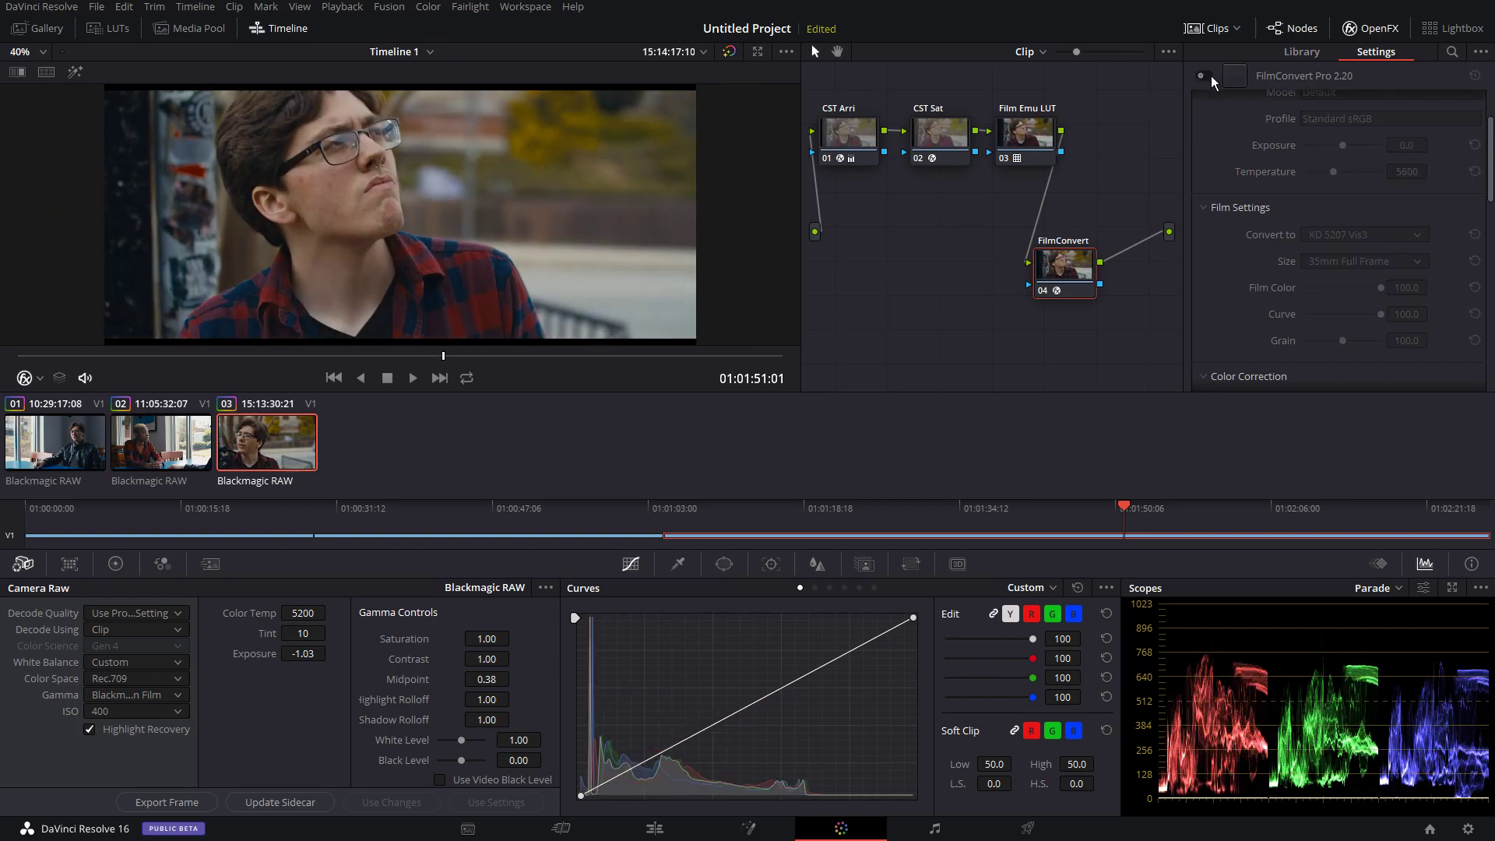
{"action": "left_click", "coordinate": [1208, 76]}
{"action": "left_click", "coordinate": [1206, 76]}
{"action": "left_click", "coordinate": [1207, 76]}
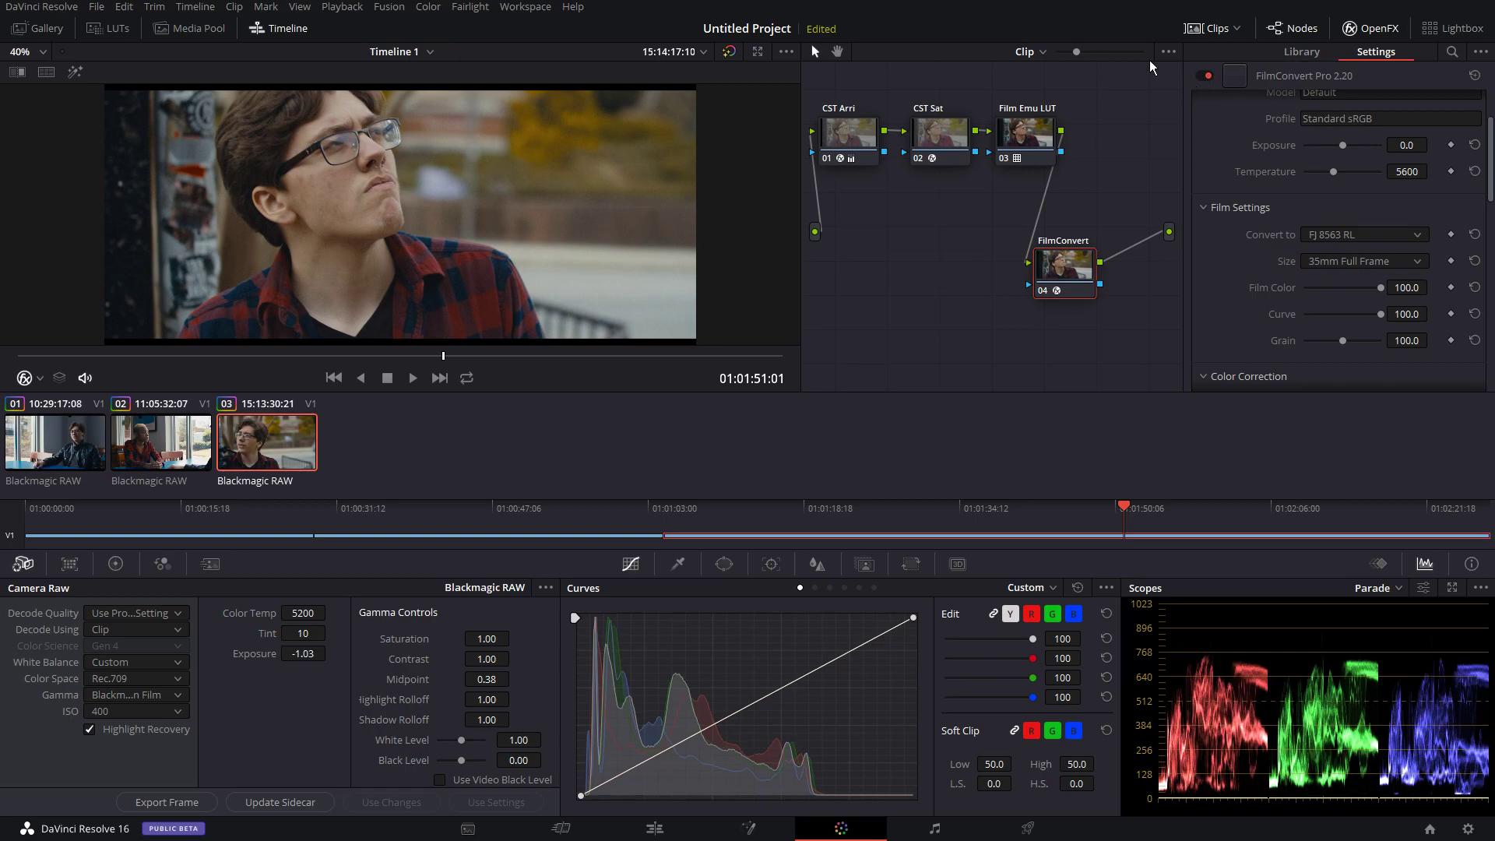
{"action": "left_click", "coordinate": [1205, 75]}
{"action": "left_click", "coordinate": [1209, 76]}
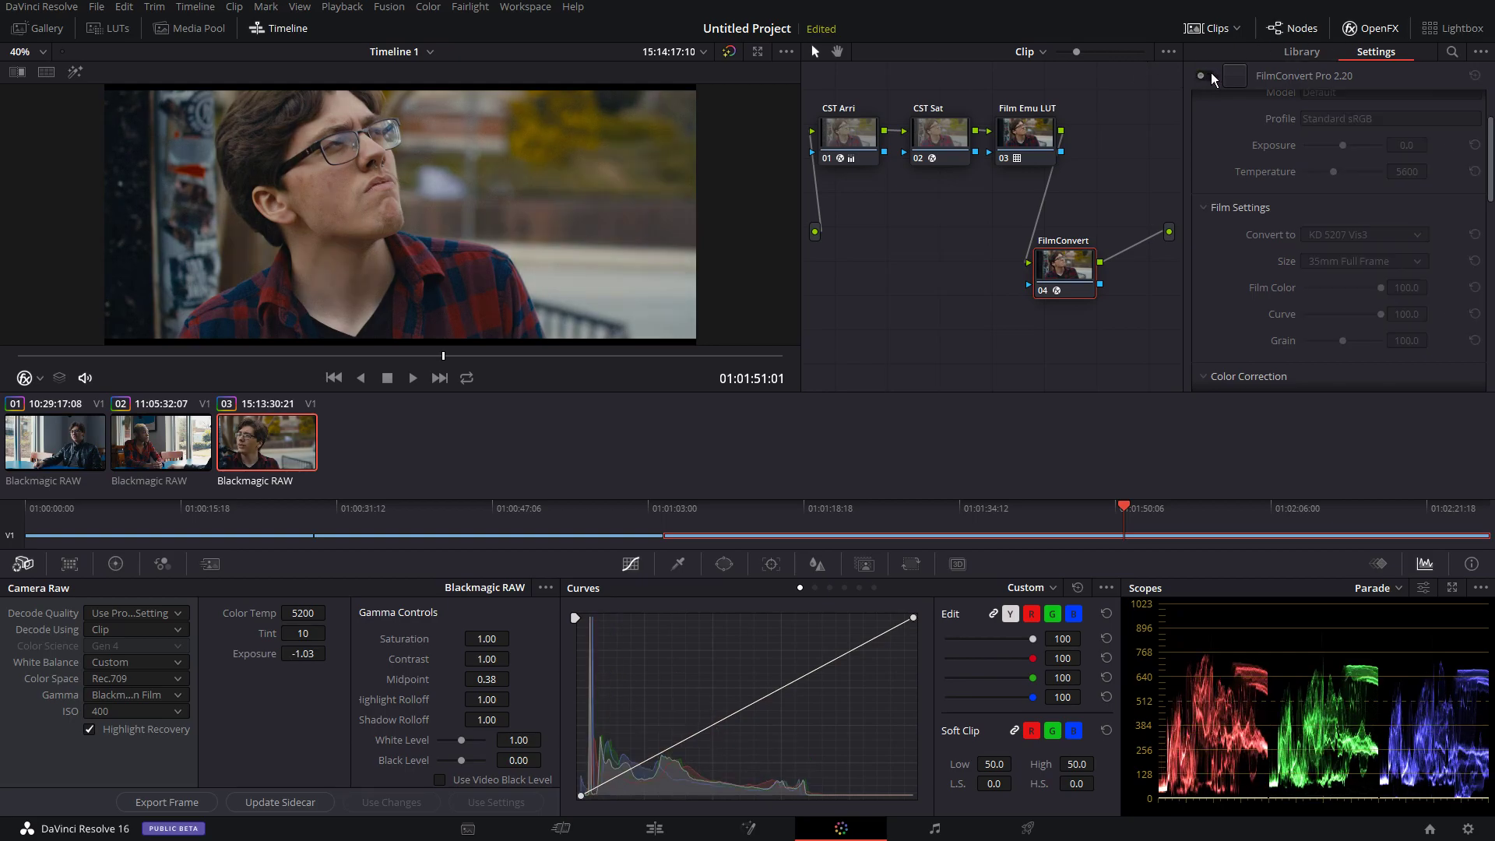
{"action": "left_click", "coordinate": [1206, 76]}
{"action": "left_click", "coordinate": [1206, 76]}
Go to the frame at 01:01:34:02 and try the 8mm film size, examining its grain up close
{"action": "left_click_drag", "start_coordinate": [470, 345], "coordinate": [288, 321]}
{"action": "scroll", "coordinate": [549, 215], "scroll_direction": "up", "scroll_amount": 5}
{"action": "scroll", "coordinate": [544, 222], "scroll_direction": "up", "scroll_amount": 3}
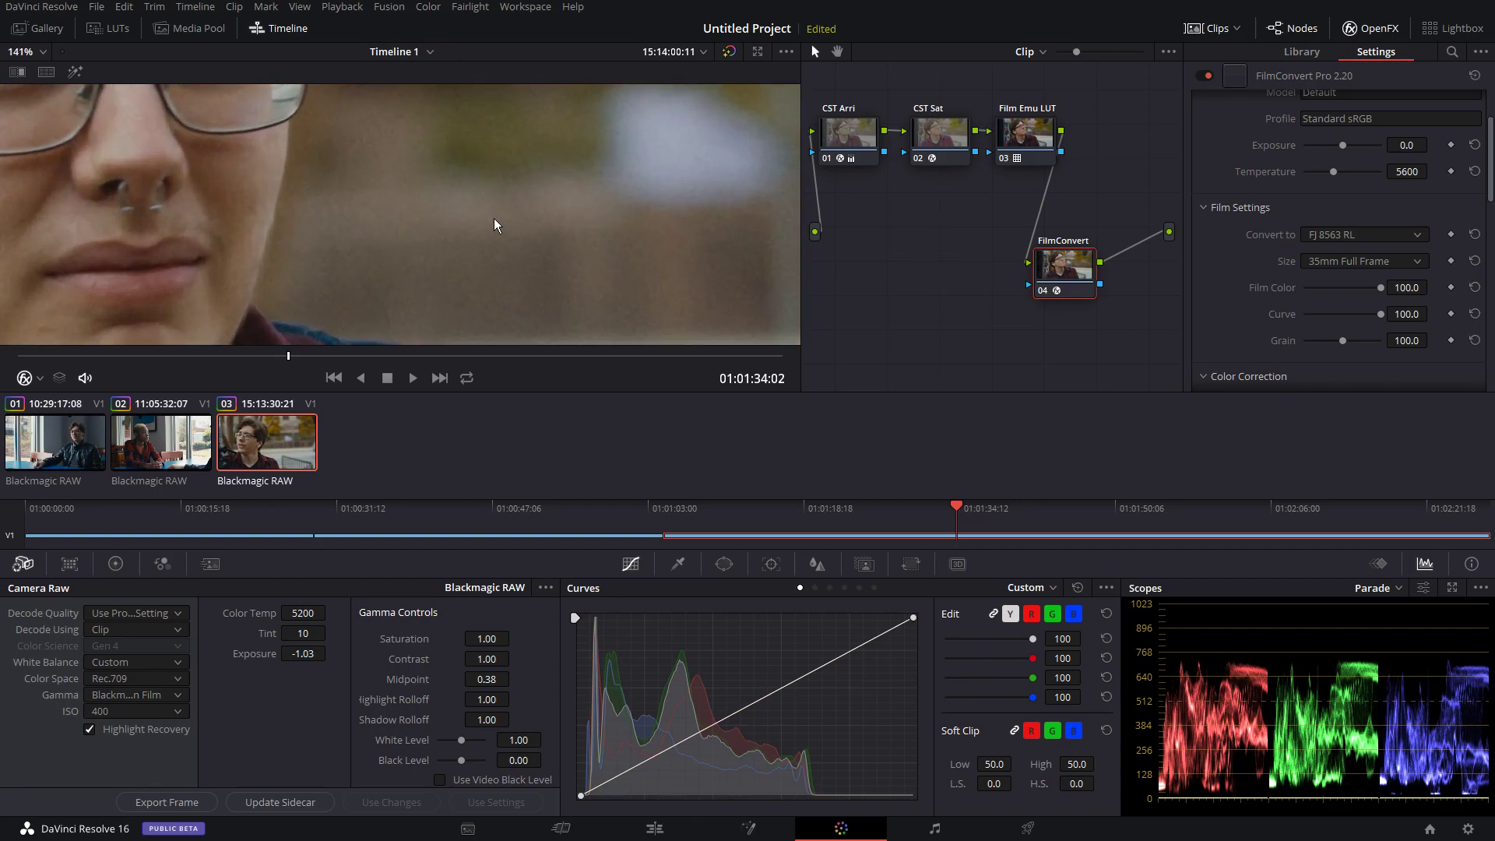
{"action": "left_click", "coordinate": [1348, 260]}
{"action": "left_click", "coordinate": [1334, 282]}
{"action": "scroll", "coordinate": [469, 198], "scroll_direction": "down", "scroll_amount": 3}
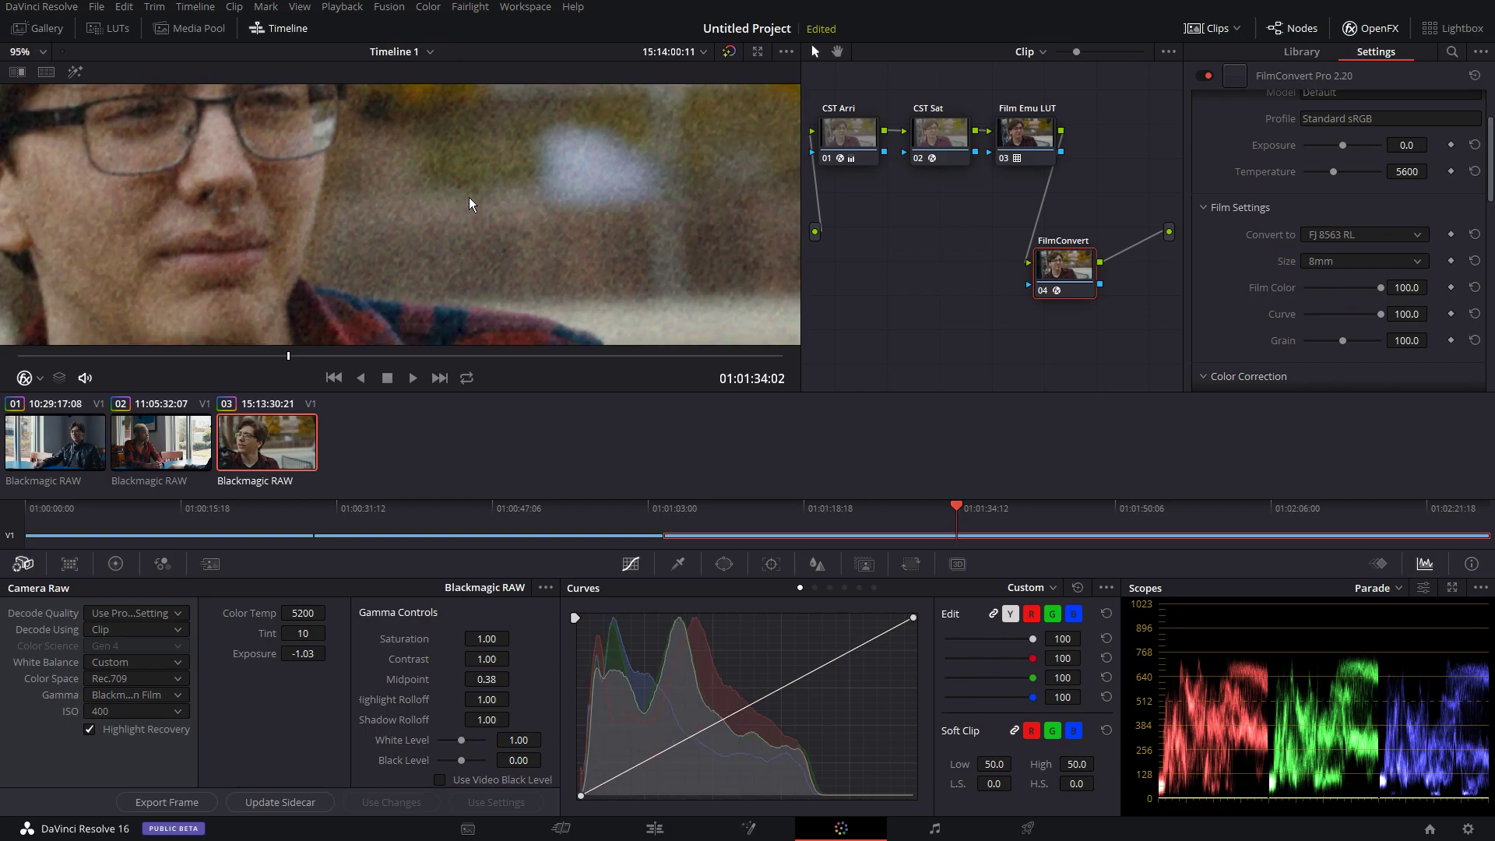
{"action": "scroll", "coordinate": [483, 201], "scroll_direction": "down", "scroll_amount": 5}
{"action": "scroll", "coordinate": [685, 204], "scroll_direction": "up", "scroll_amount": 2}
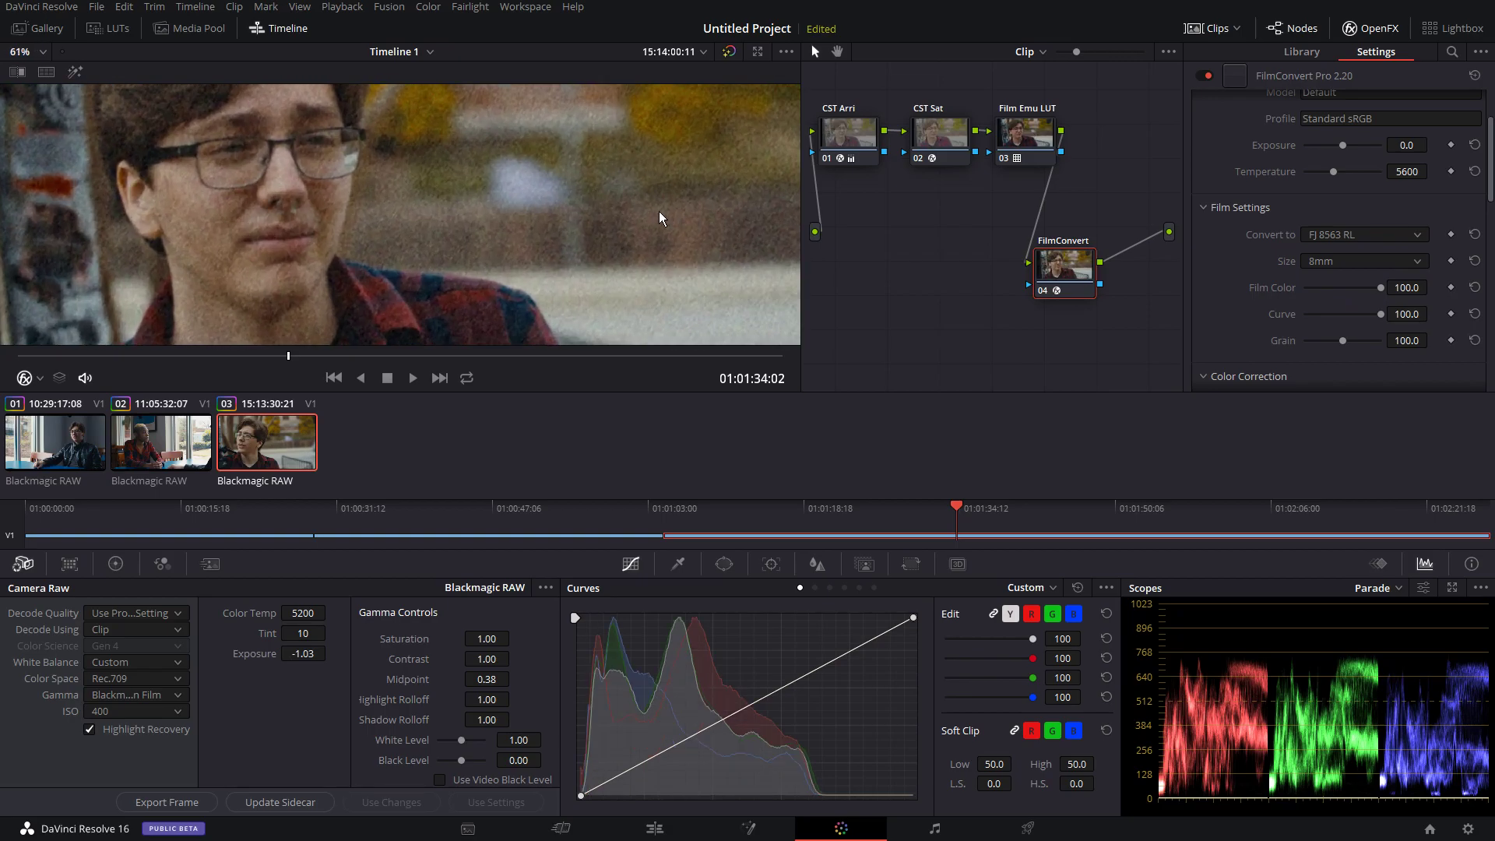
Try the Super 16 film size and another format, and return the FilmConvert size to 35mm Full Frame
{"action": "left_click", "coordinate": [1367, 264]}
{"action": "left_click", "coordinate": [1334, 279]}
{"action": "scroll", "coordinate": [656, 221], "scroll_direction": "up", "scroll_amount": 3}
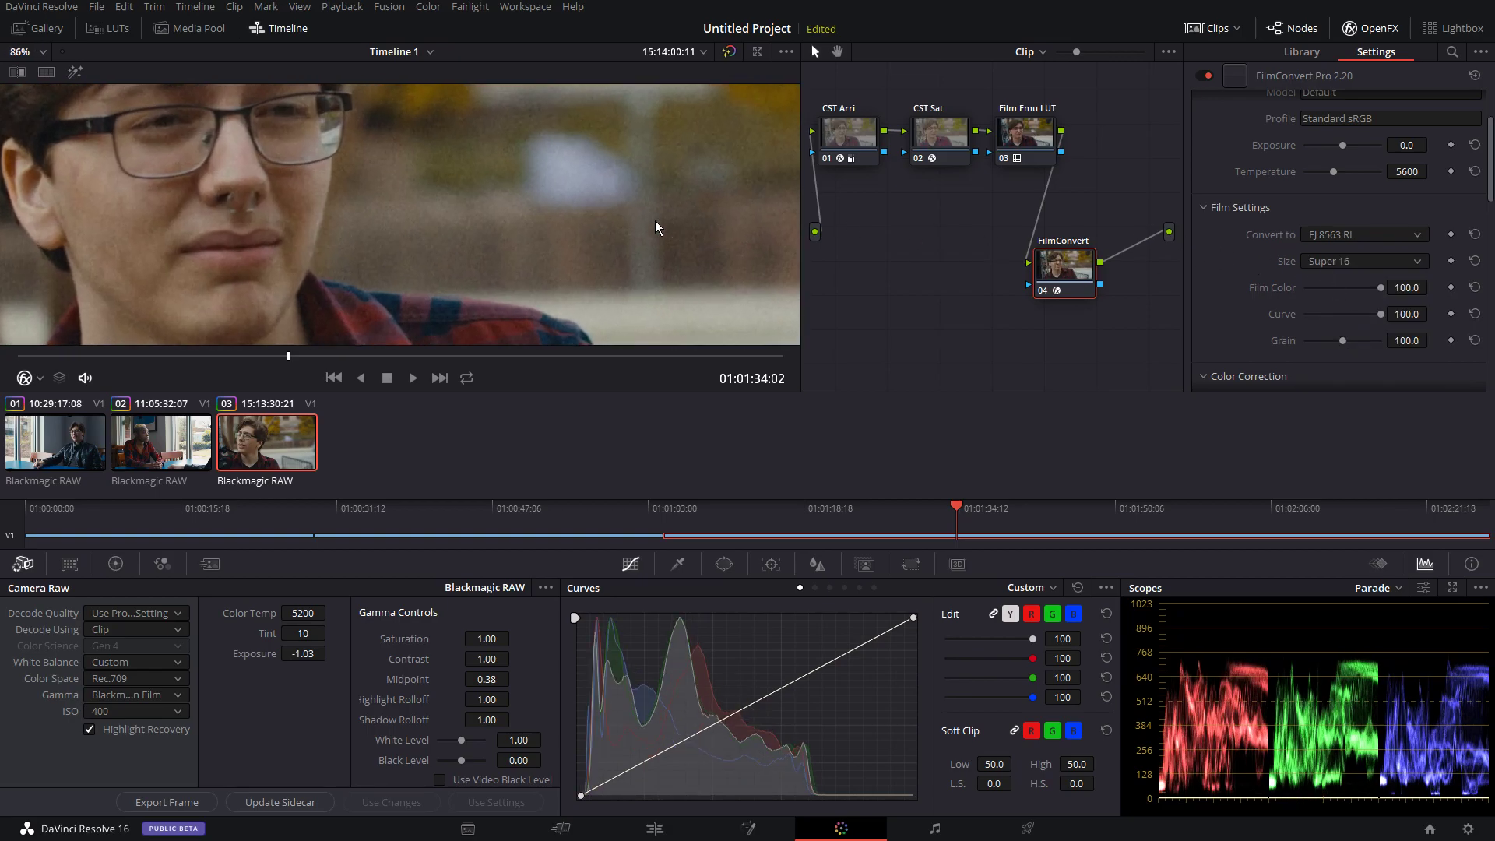
{"action": "scroll", "coordinate": [656, 226], "scroll_direction": "up", "scroll_amount": 2}
{"action": "left_click", "coordinate": [1332, 265]}
{"action": "left_click", "coordinate": [1344, 389]}
{"action": "scroll", "coordinate": [624, 224], "scroll_direction": "up", "scroll_amount": 4}
{"action": "scroll", "coordinate": [624, 219], "scroll_direction": "up", "scroll_amount": 1}
{"action": "left_click", "coordinate": [1341, 265]}
{"action": "left_click", "coordinate": [1345, 401]}
{"action": "scroll", "coordinate": [507, 218], "scroll_direction": "down", "scroll_amount": 6}
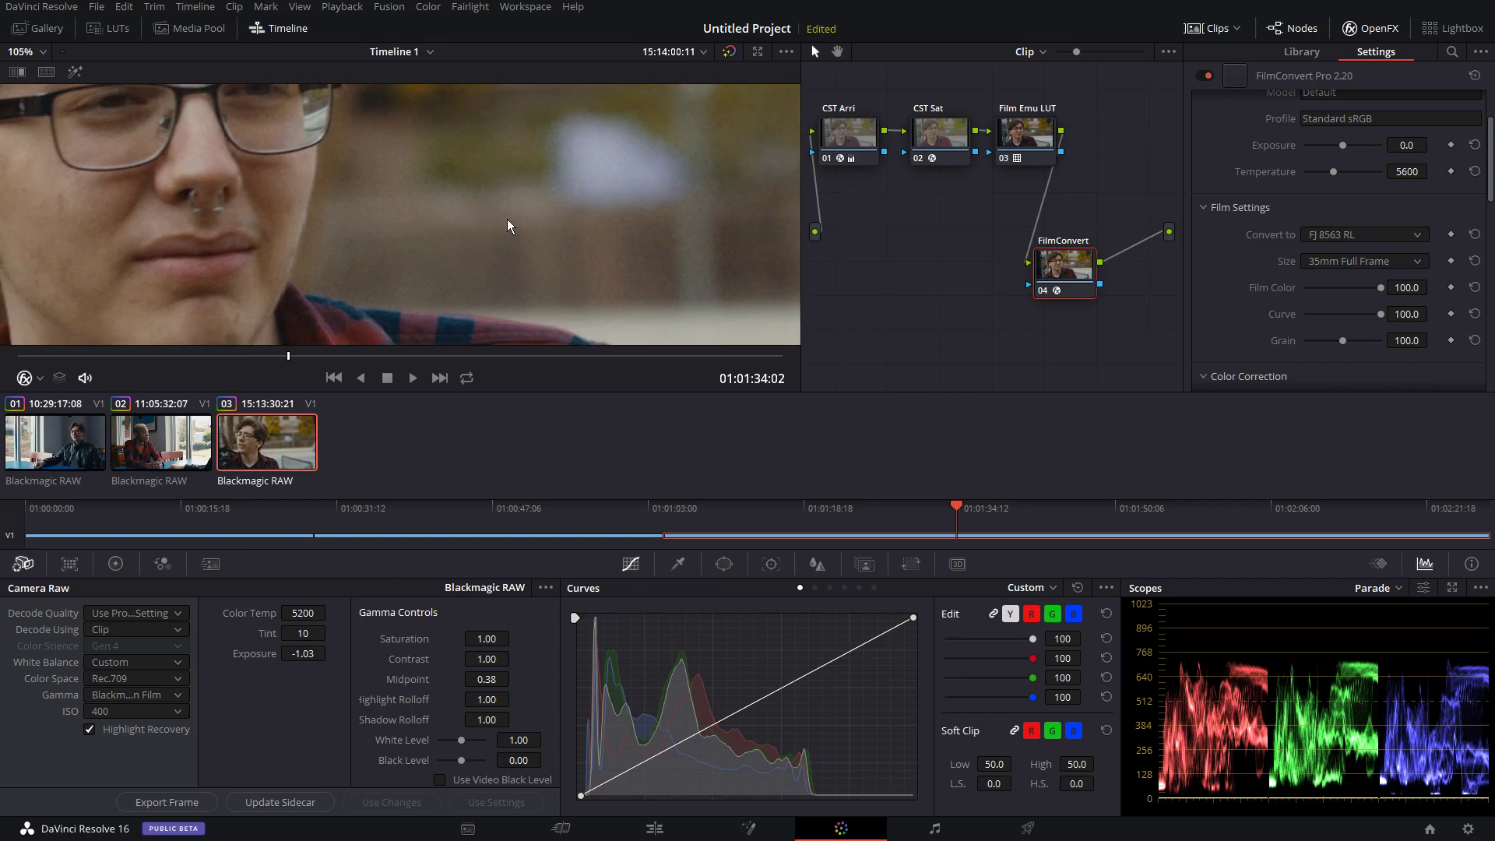
Set the FilmConvert grain amount to 50
{"action": "left_click", "coordinate": [1392, 340]}
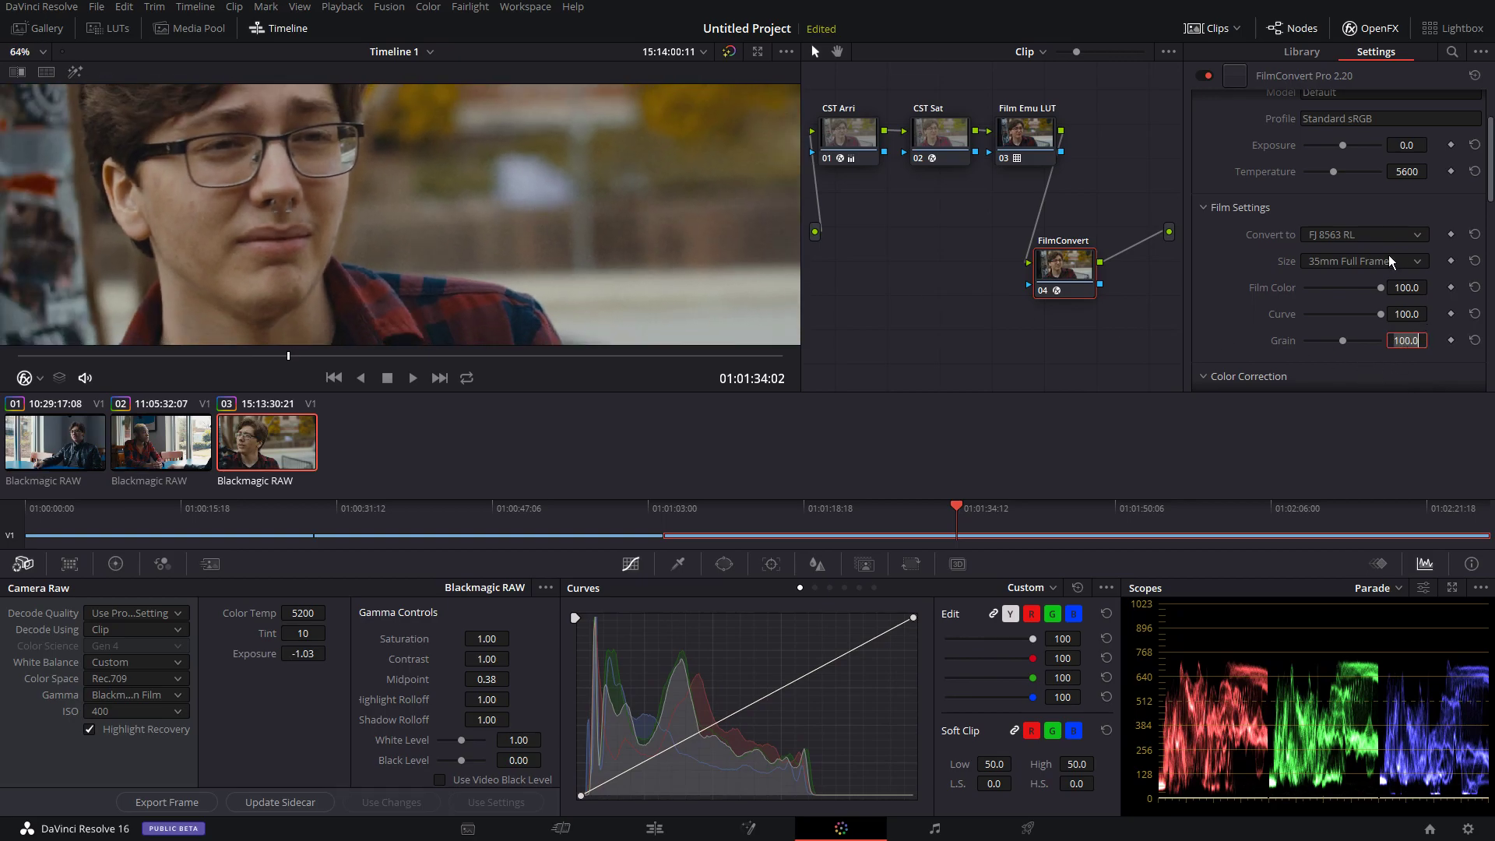
{"action": "type", "text": "50"}
{"action": "key", "text": "Return"}
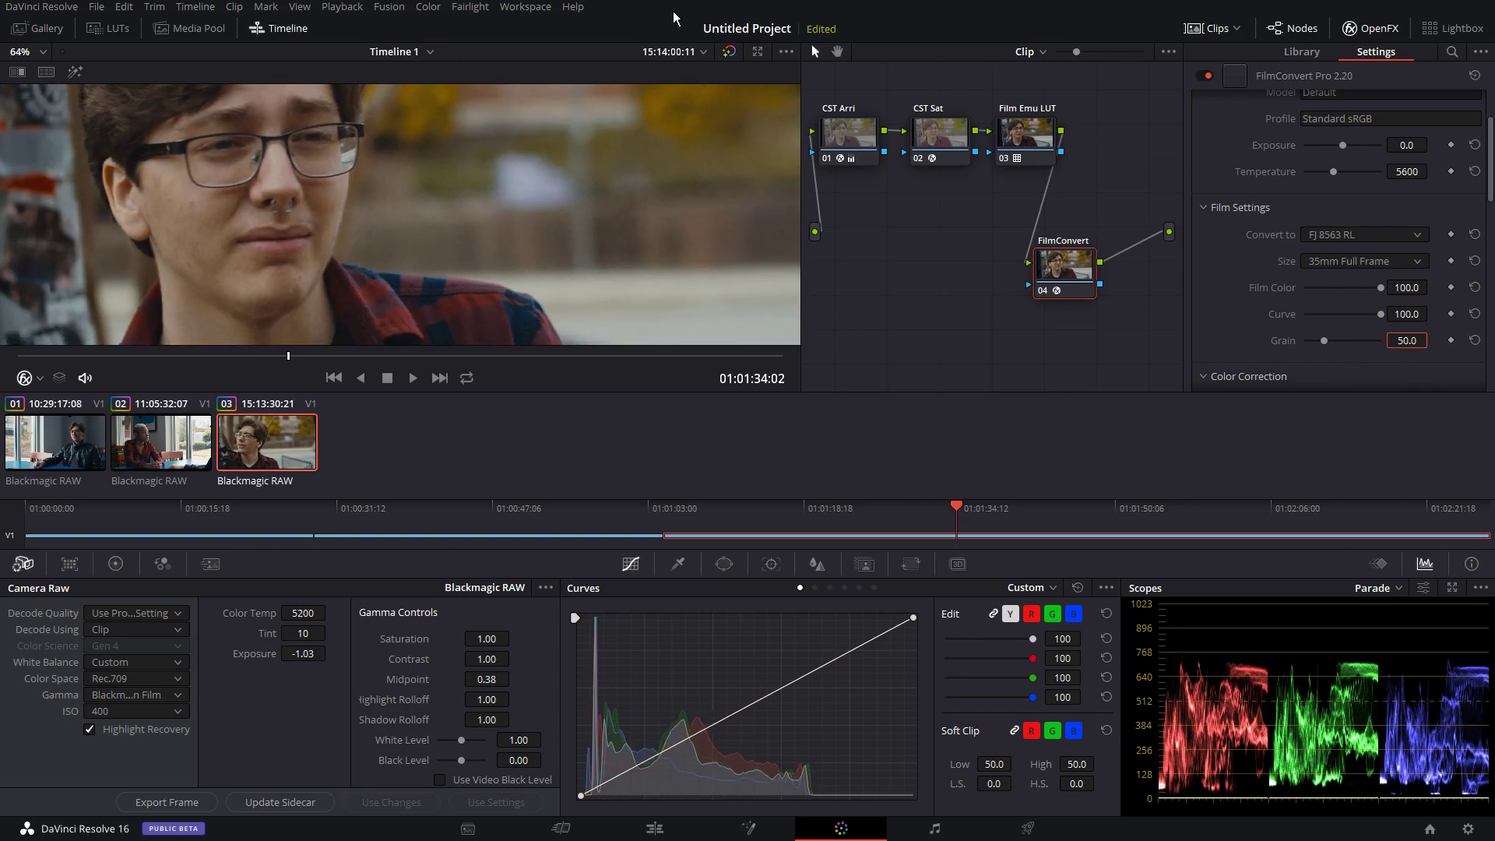
Examine the grain in the blurred background up close with the FilmConvert effect off and on
{"action": "scroll", "coordinate": [396, 288], "scroll_direction": "up", "scroll_amount": 3}
{"action": "scroll", "coordinate": [395, 282], "scroll_direction": "up", "scroll_amount": 6}
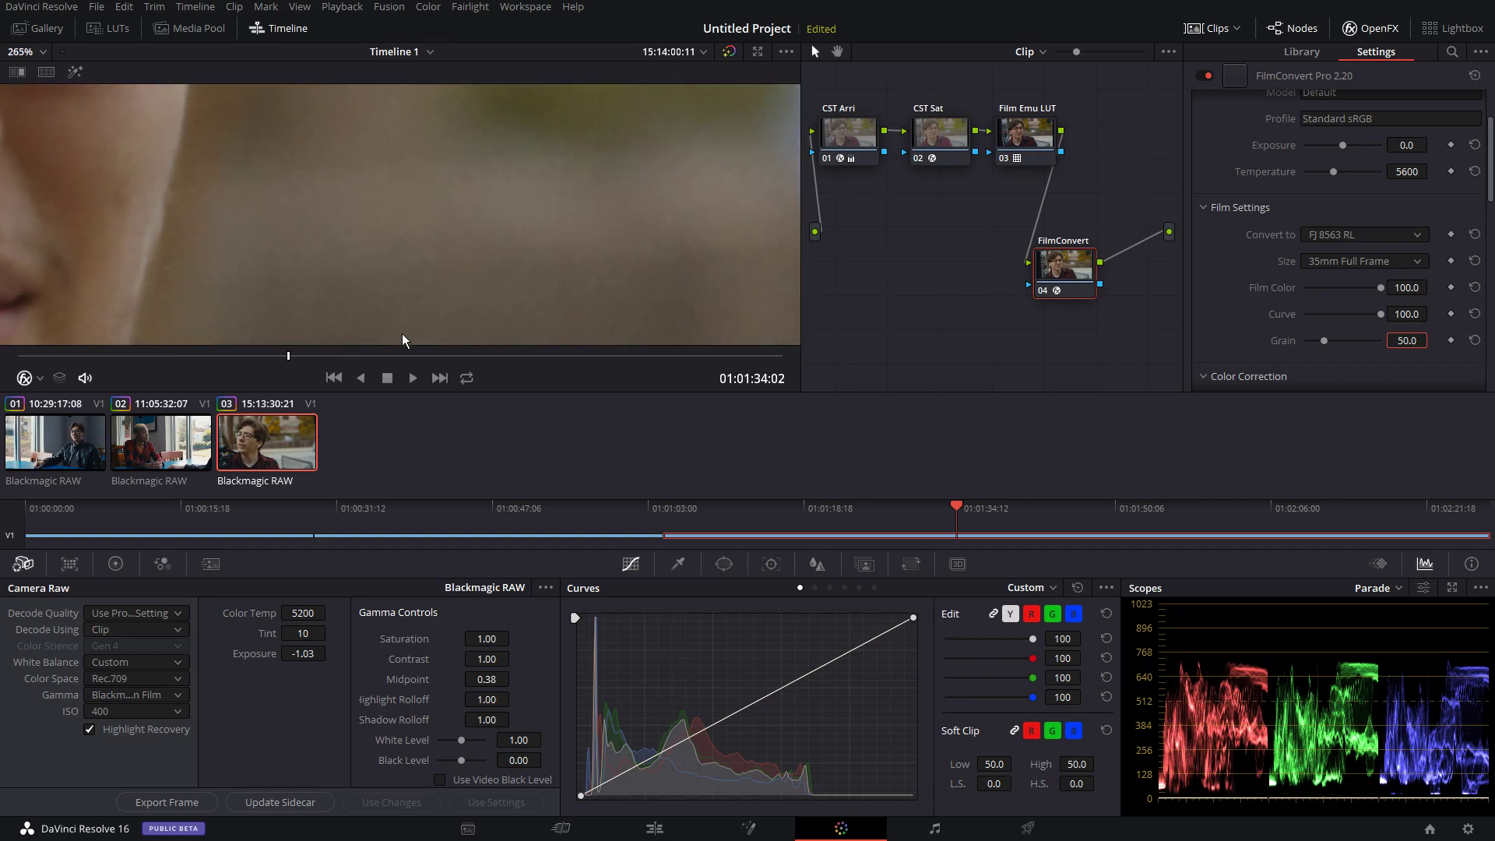
{"action": "left_click", "coordinate": [1206, 75]}
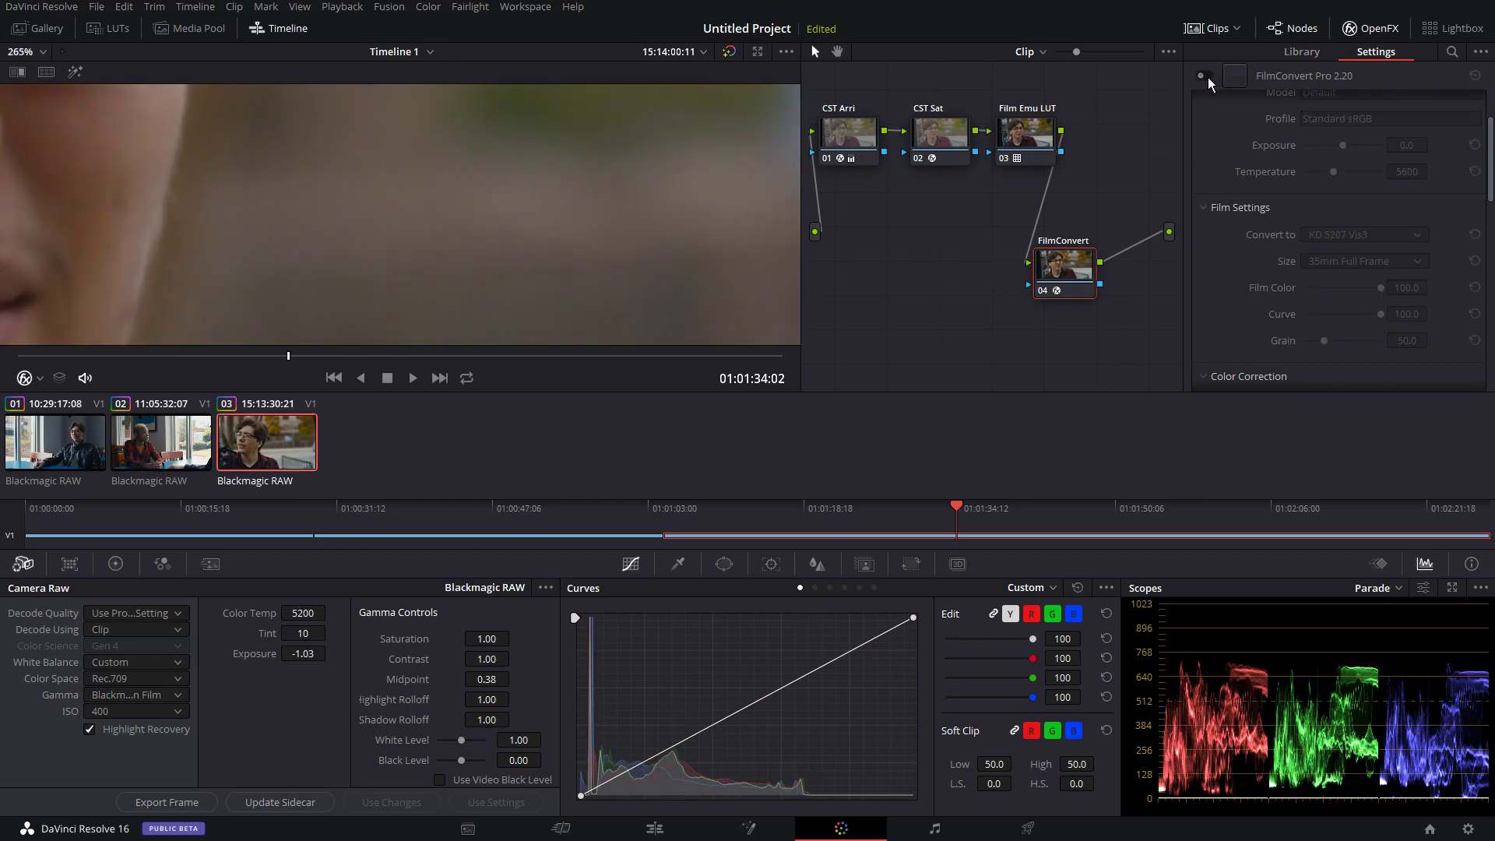
{"action": "left_click", "coordinate": [1208, 76]}
{"action": "scroll", "coordinate": [300, 210], "scroll_direction": "down", "scroll_amount": 10}
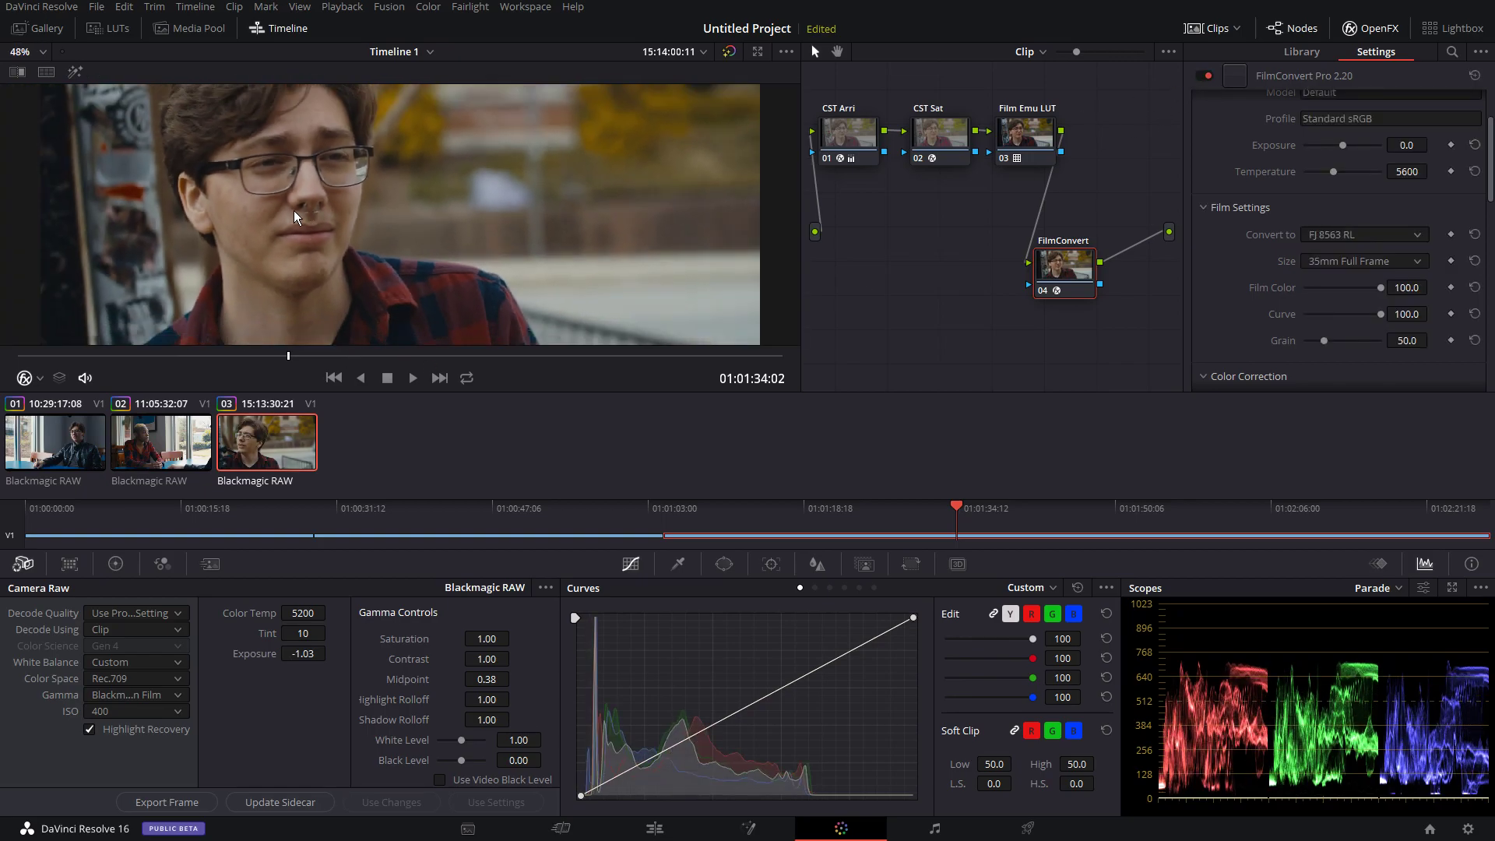
Go to the frame at 01:01:08:14 and turn on FilmConvert's Grain Gamma Fix
{"action": "scroll", "coordinate": [302, 203], "scroll_direction": "up", "scroll_amount": 1}
{"action": "left_click_drag", "start_coordinate": [288, 356], "coordinate": [54, 356]}
{"action": "scroll", "coordinate": [1209, 174], "scroll_direction": "down", "scroll_amount": 10}
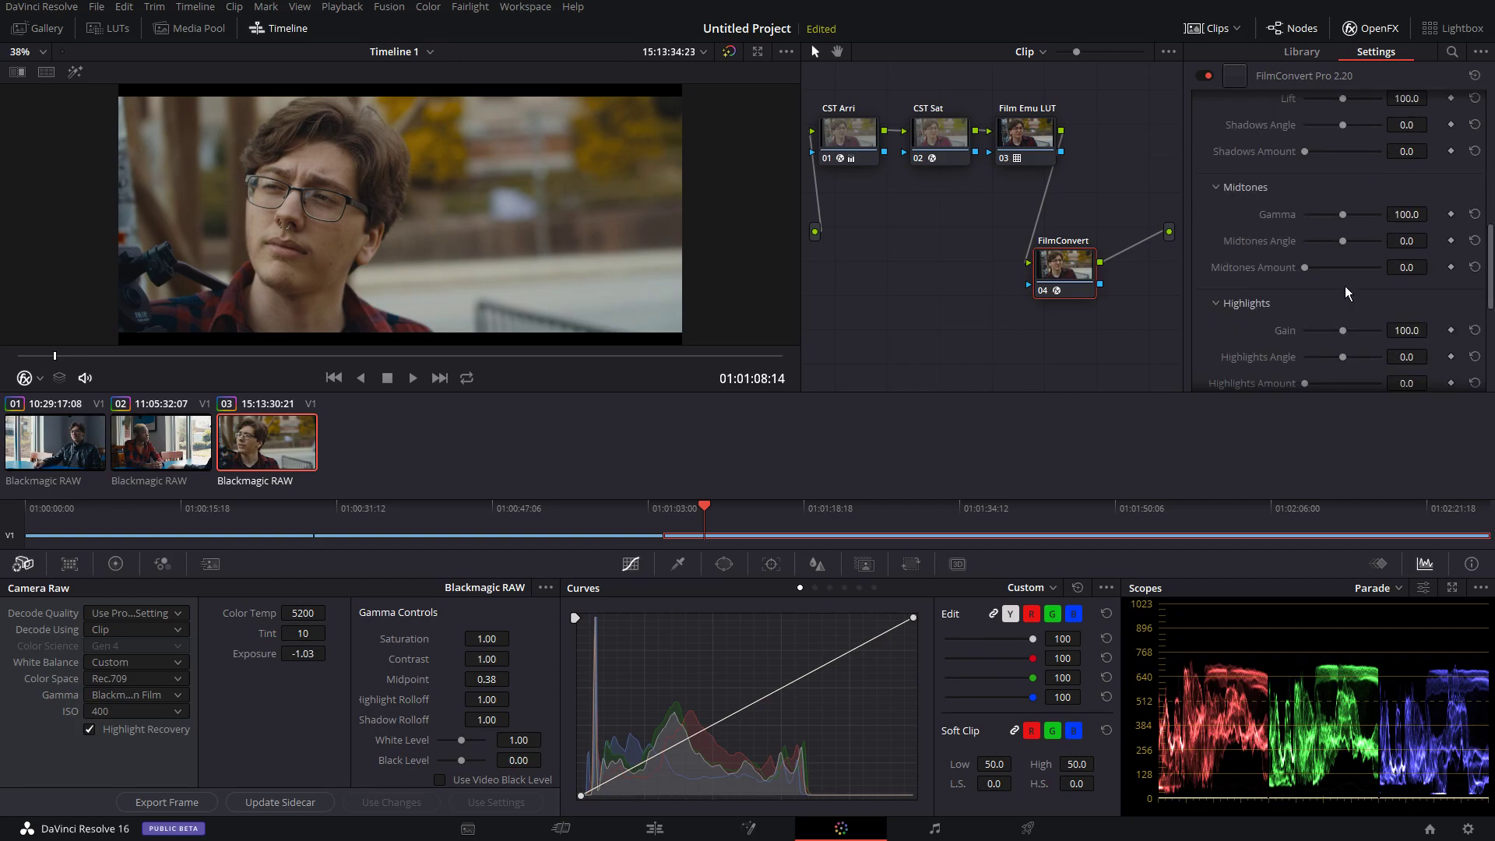
{"action": "scroll", "coordinate": [1363, 272], "scroll_direction": "up", "scroll_amount": 3}
{"action": "scroll", "coordinate": [1314, 157], "scroll_direction": "down", "scroll_amount": 10}
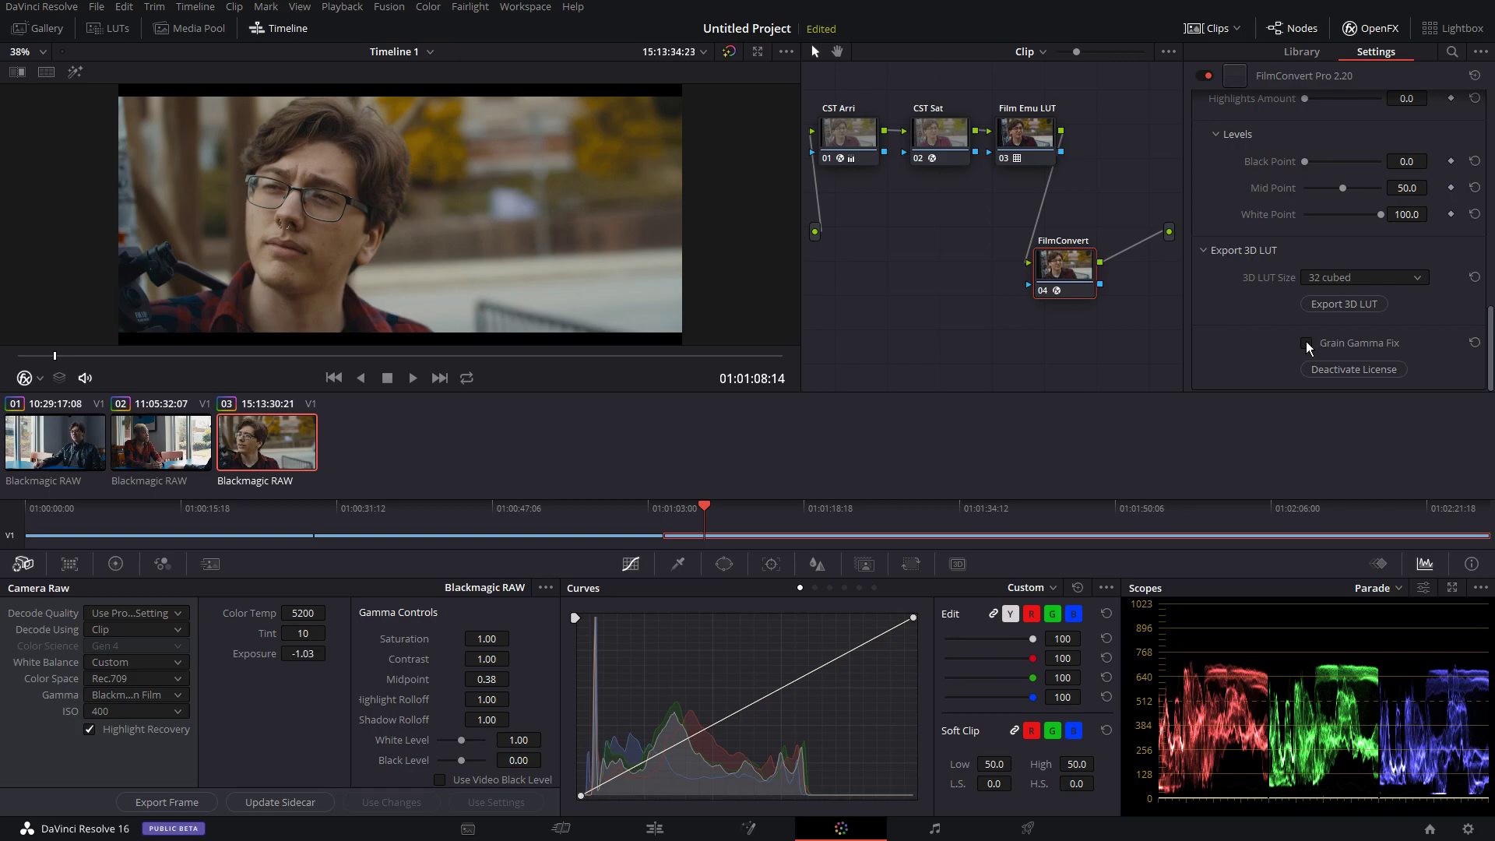
{"action": "left_click", "coordinate": [1307, 344]}
{"action": "scroll", "coordinate": [478, 203], "scroll_direction": "down", "scroll_amount": 1}
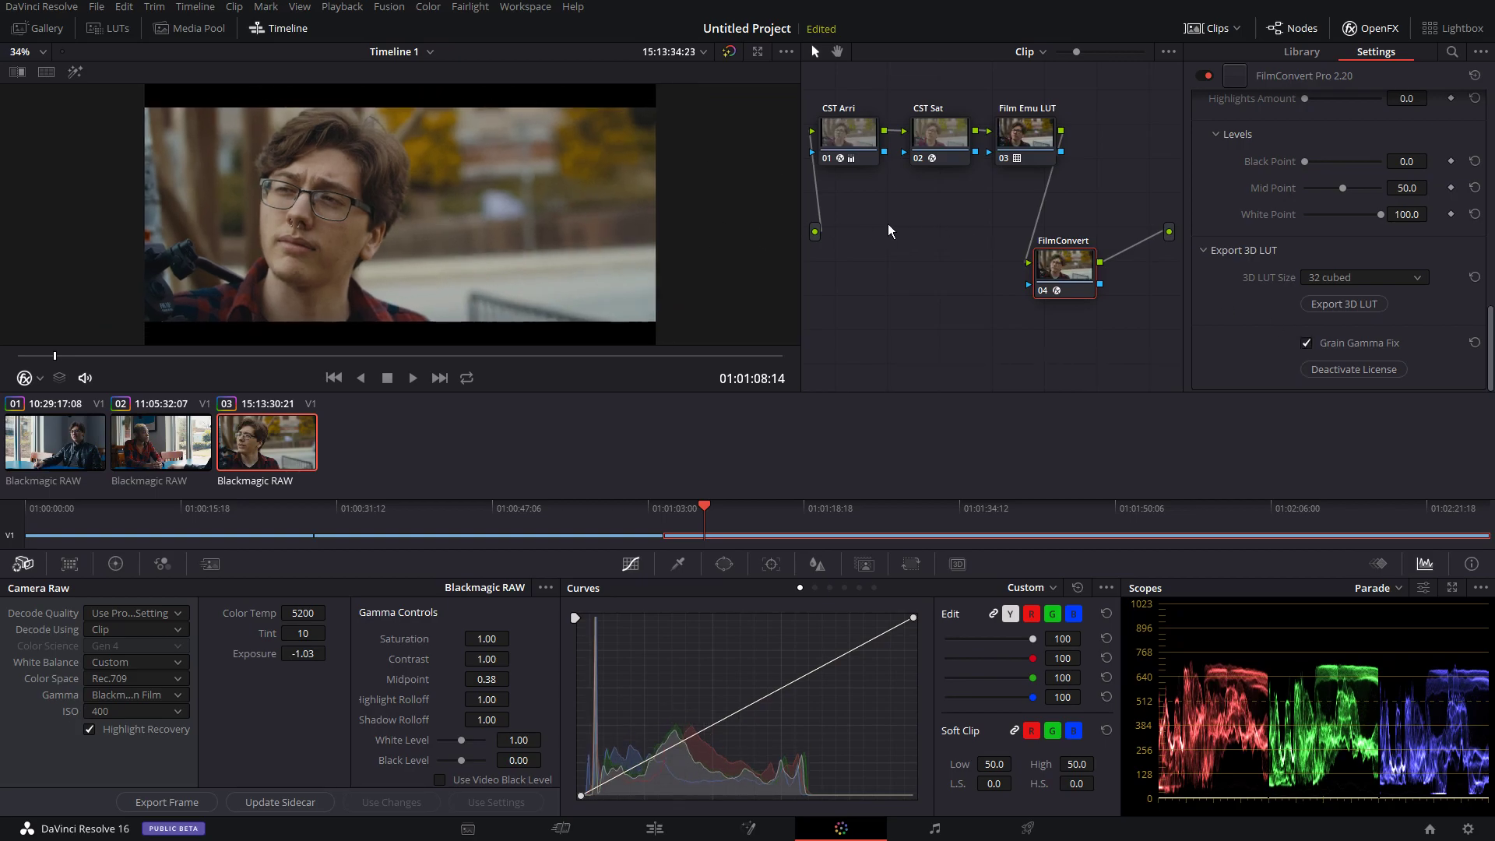
Scrub through the third clip to 01:02:15:18 to review the image with the grain up close and at full frame
{"action": "scroll", "coordinate": [997, 207], "scroll_direction": "up", "scroll_amount": 1}
{"action": "scroll", "coordinate": [1306, 200], "scroll_direction": "up", "scroll_amount": 5}
{"action": "scroll", "coordinate": [347, 190], "scroll_direction": "up", "scroll_amount": 3}
{"action": "mouse_move", "coordinate": [409, 352]}
{"action": "left_mouse_down"}
{"action": "mouse_move", "coordinate": [503, 363]}
{"action": "mouse_move", "coordinate": [397, 368]}
{"action": "left_mouse_up"}
{"action": "scroll", "coordinate": [470, 296], "scroll_direction": "down", "scroll_amount": 2}
{"action": "left_click_drag", "start_coordinate": [581, 362], "coordinate": [670, 353]}
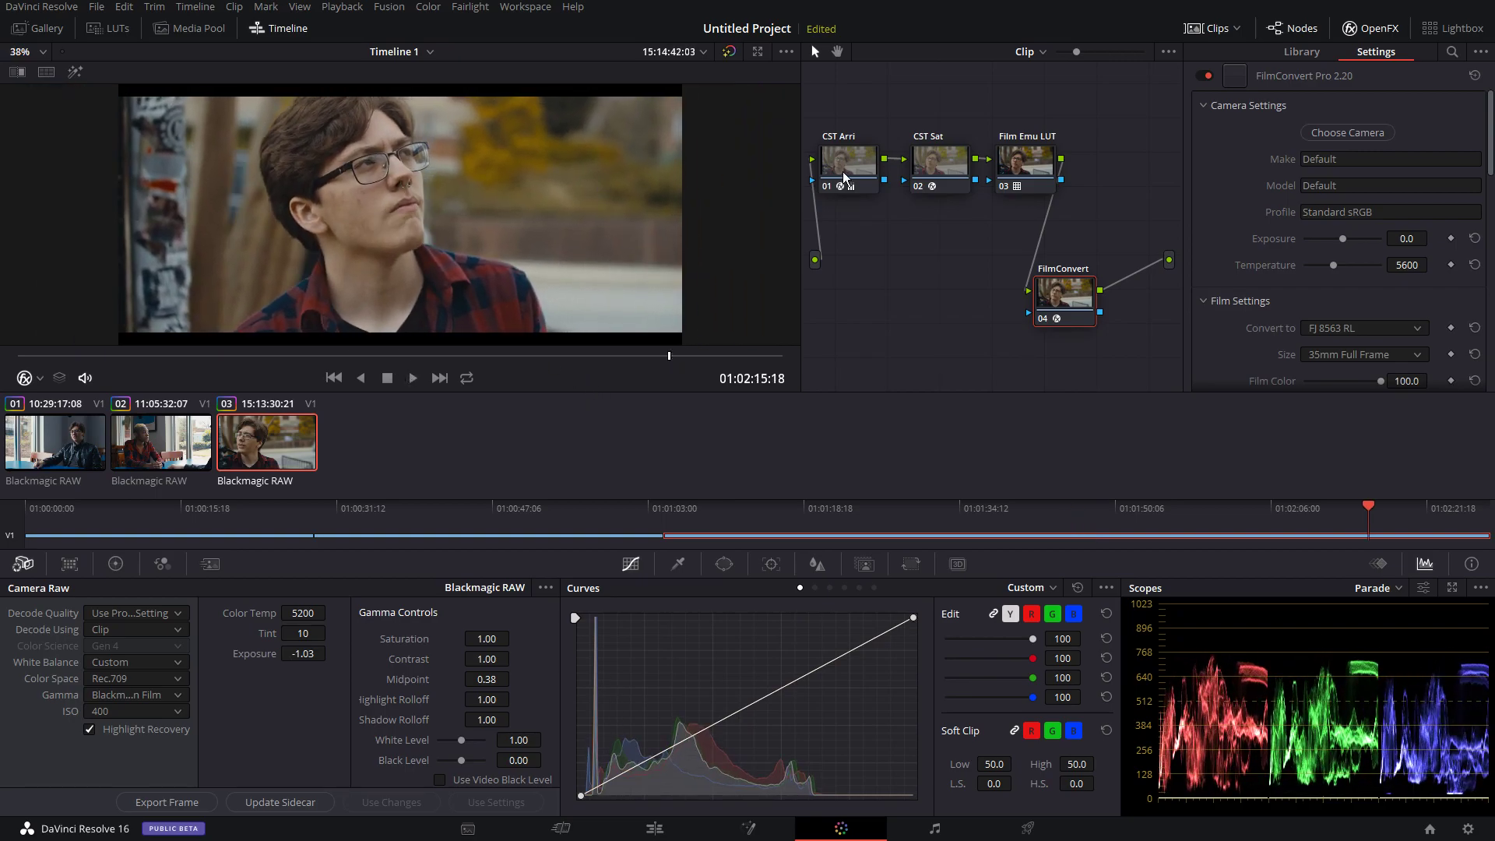
{"action": "scroll", "coordinate": [573, 201], "scroll_direction": "down", "scroll_amount": 2}
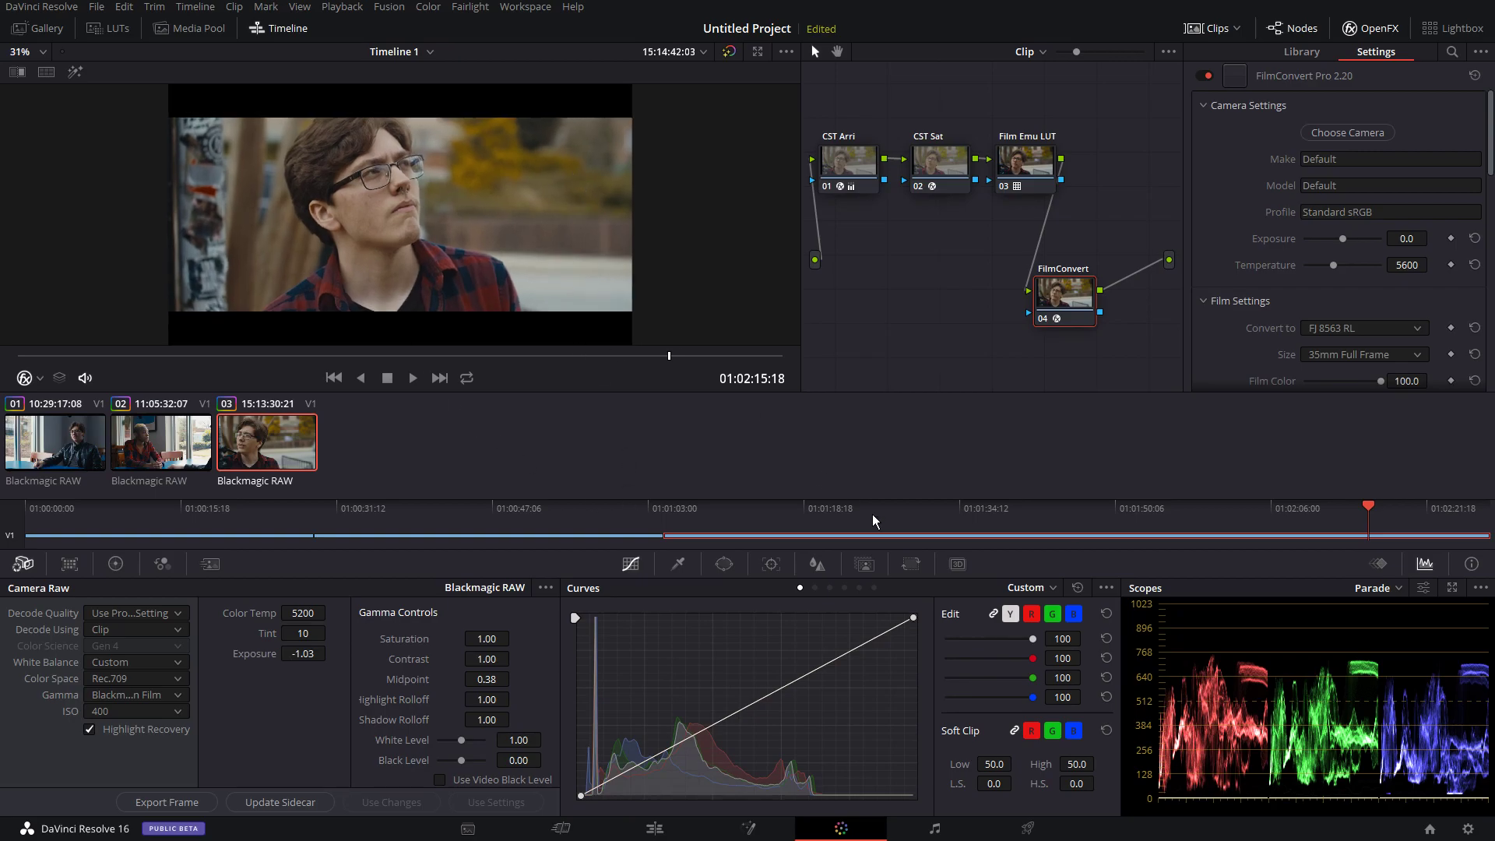
Display the Lum Vs Sat curve and line up the FilmConvert node in the row beside the Film Emu LUT node
{"action": "left_click", "coordinate": [1023, 586]}
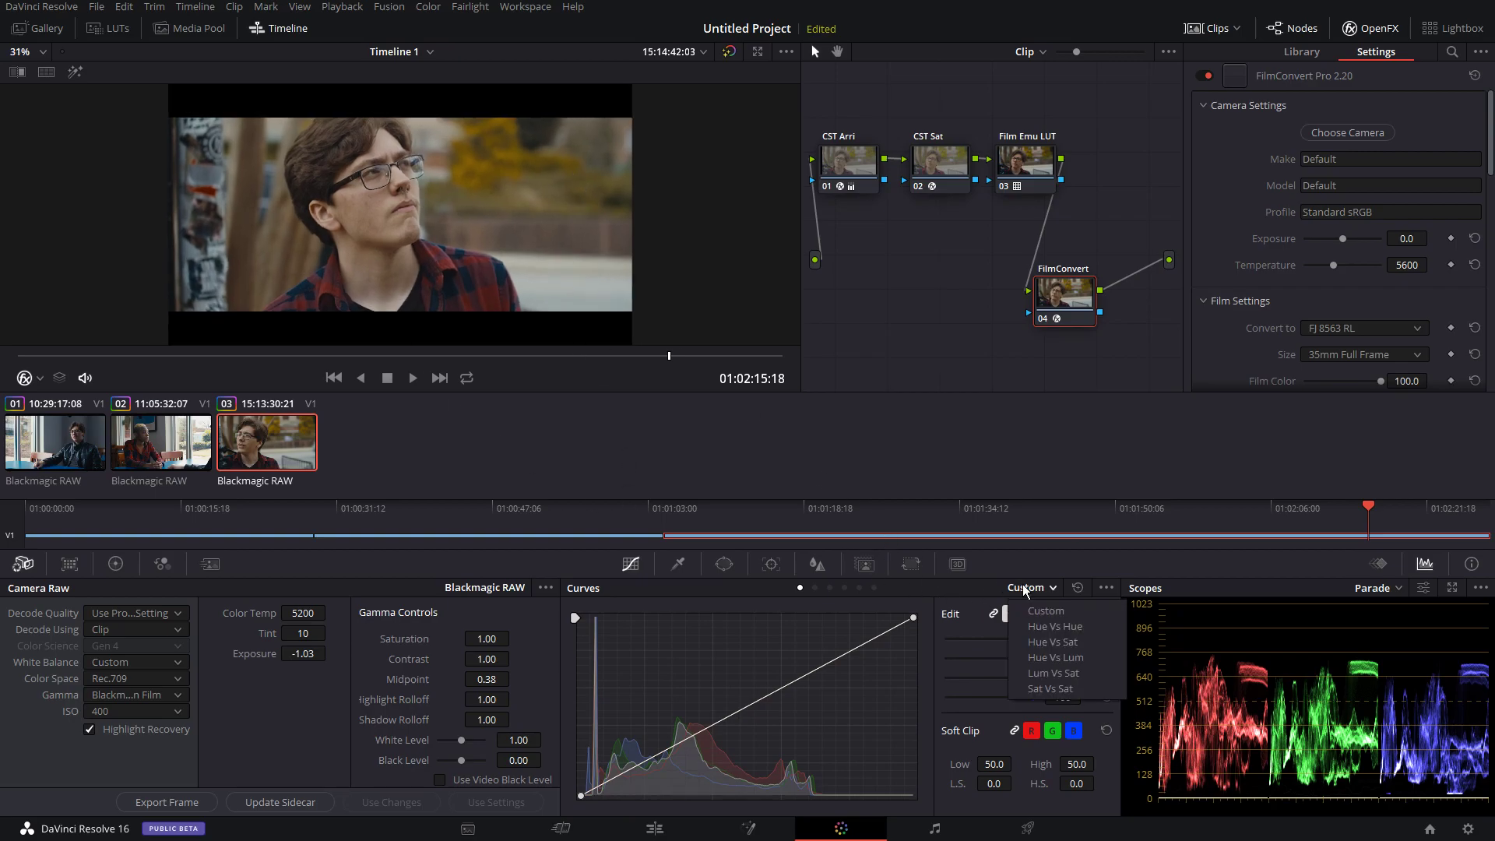
{"action": "left_click", "coordinate": [1061, 673]}
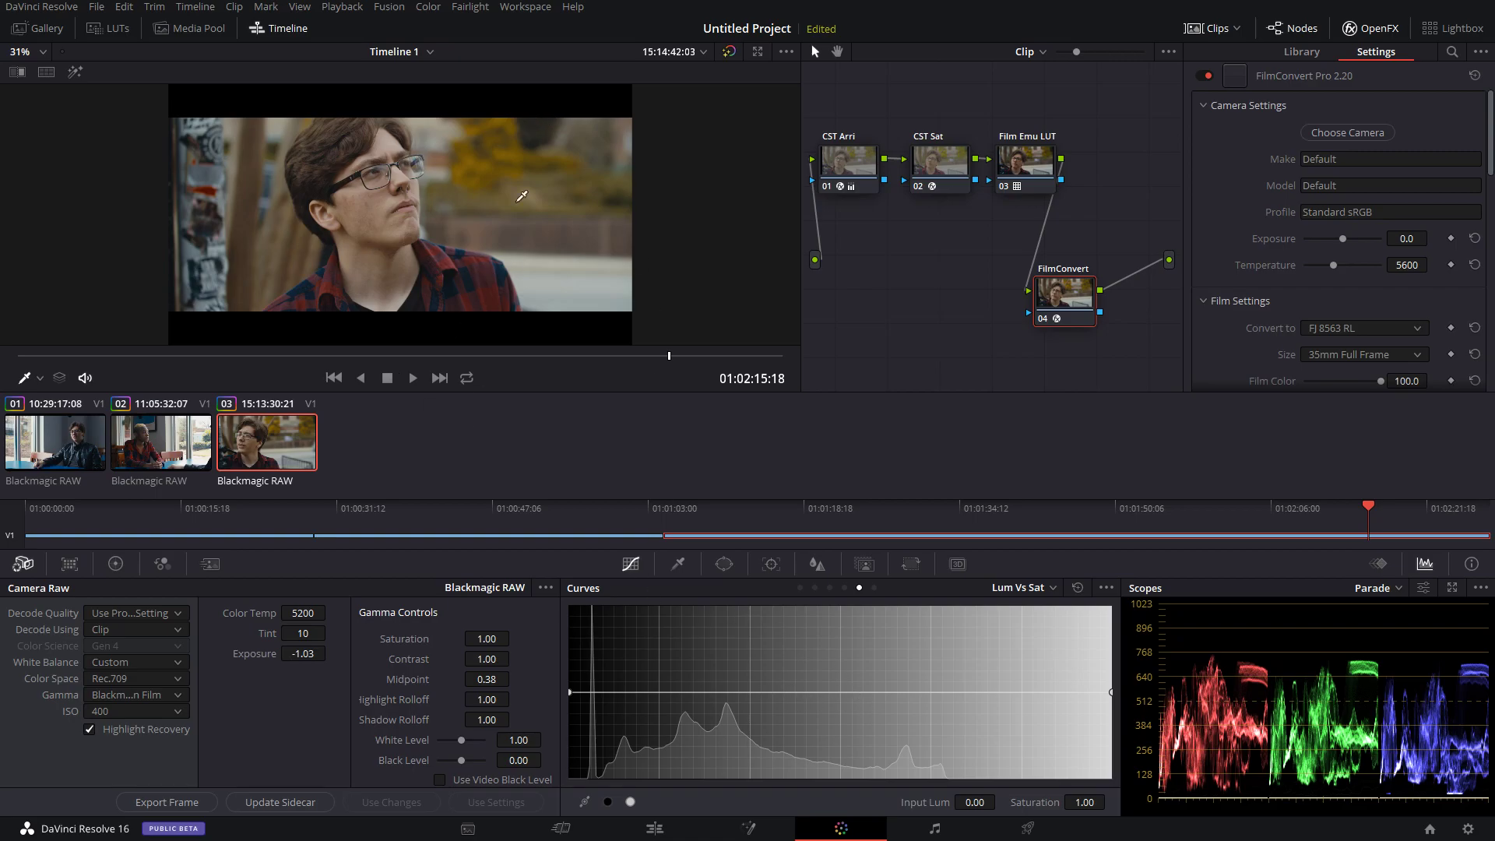
{"action": "left_click_drag", "start_coordinate": [1090, 288], "coordinate": [1127, 165]}
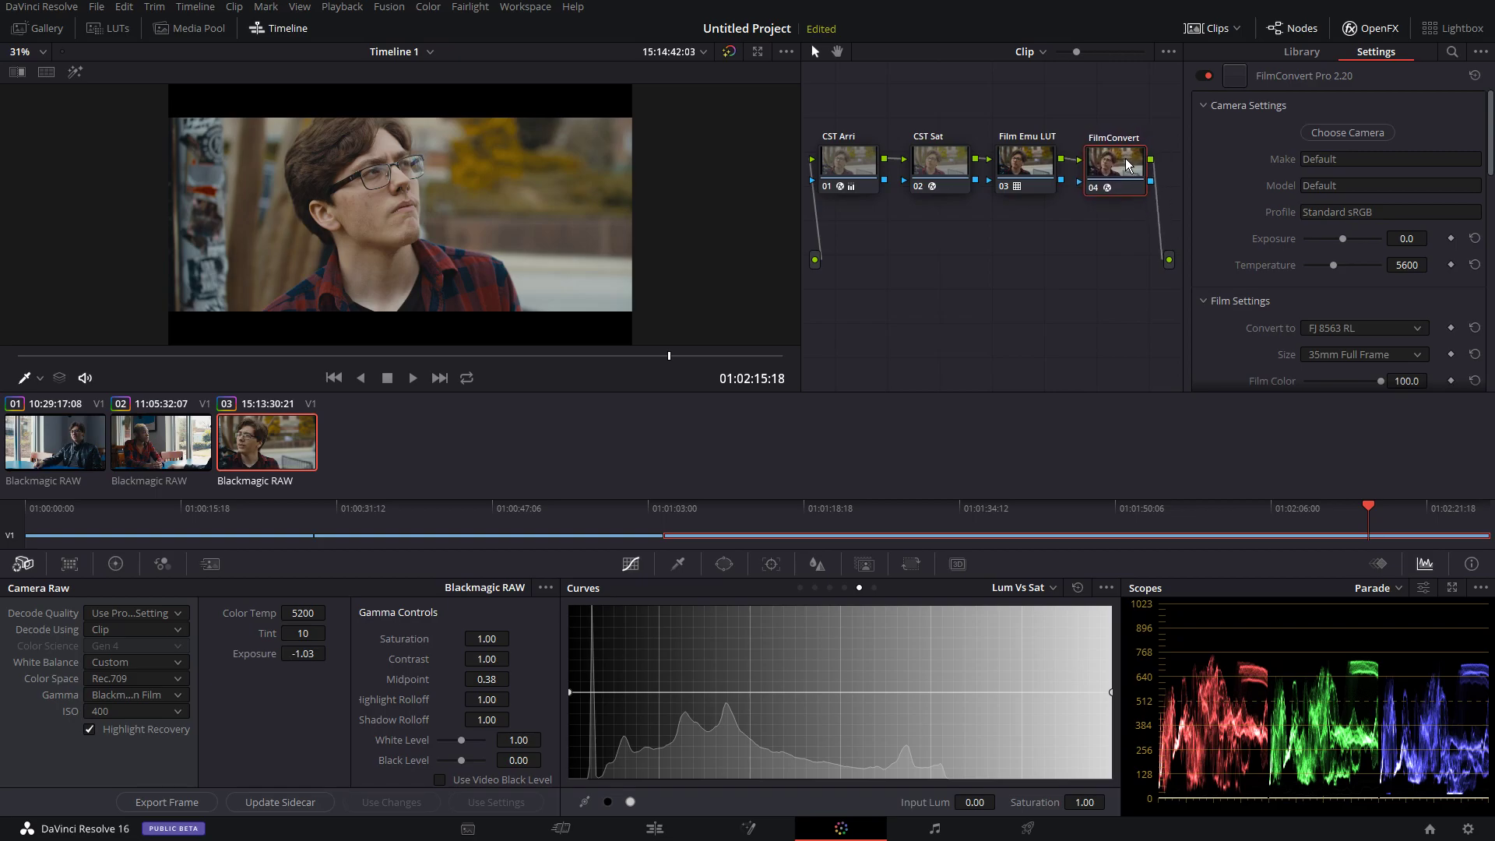
{"action": "left_click", "coordinate": [1019, 590]}
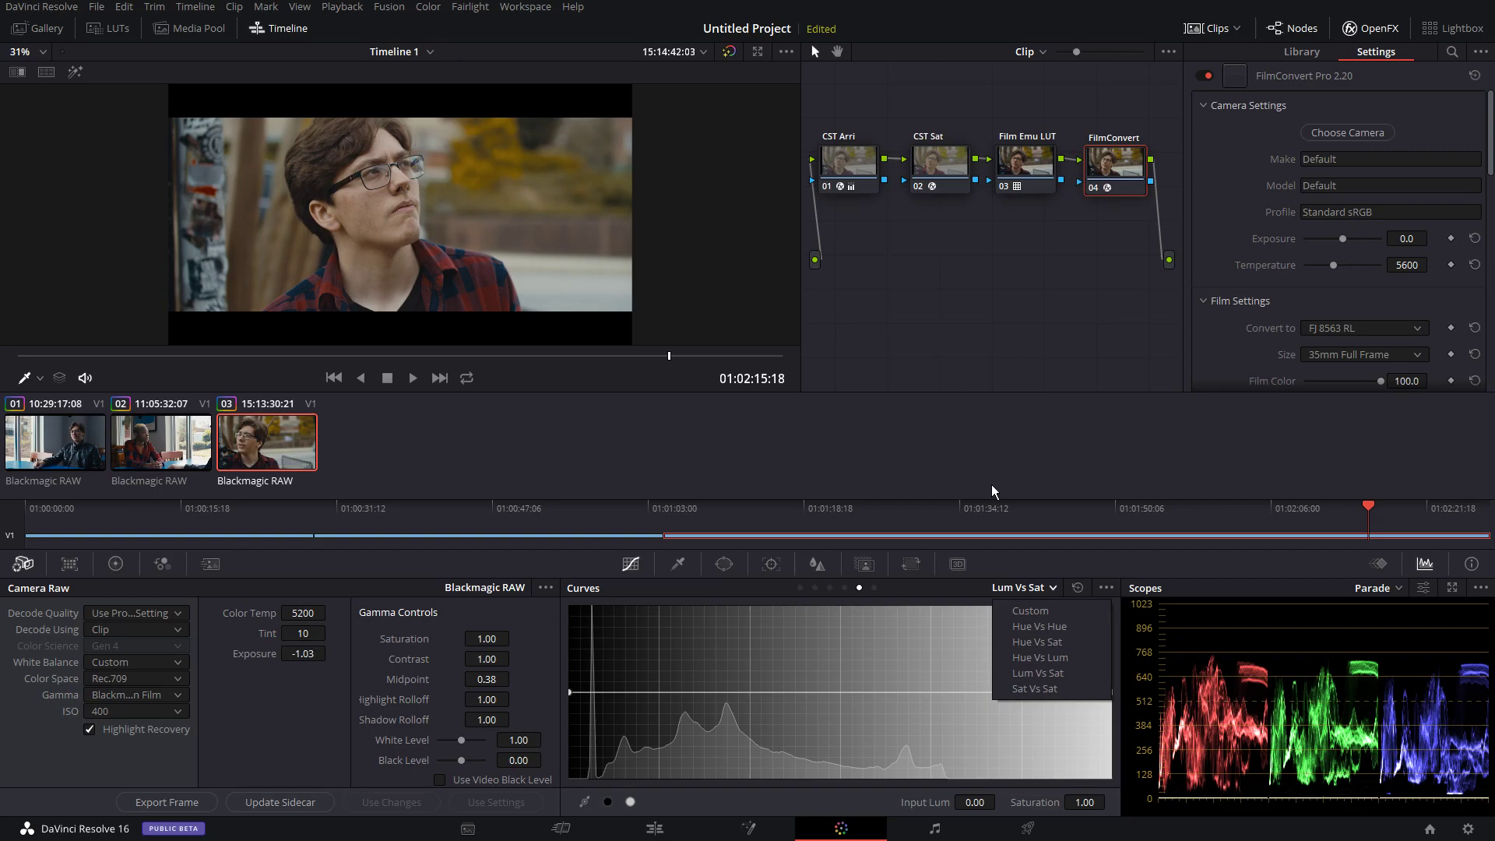
{"action": "left_click", "coordinate": [1022, 412]}
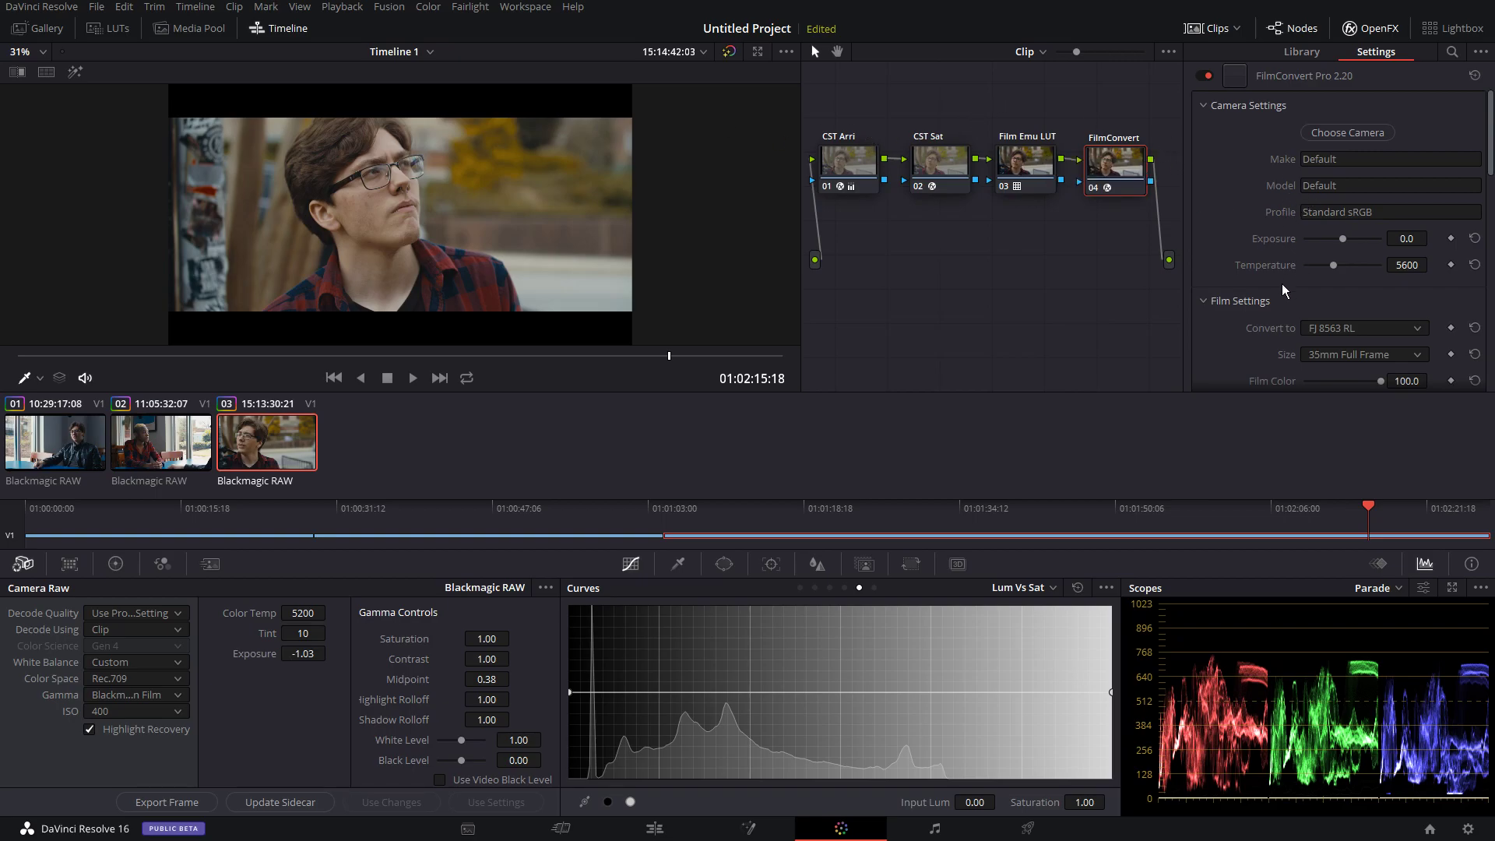
Try FilmConvert exposure values of -9.1, -1 and -4.0, and reset the exposure to its default
{"action": "left_click_drag", "start_coordinate": [1348, 236], "coordinate": [1342, 234]}
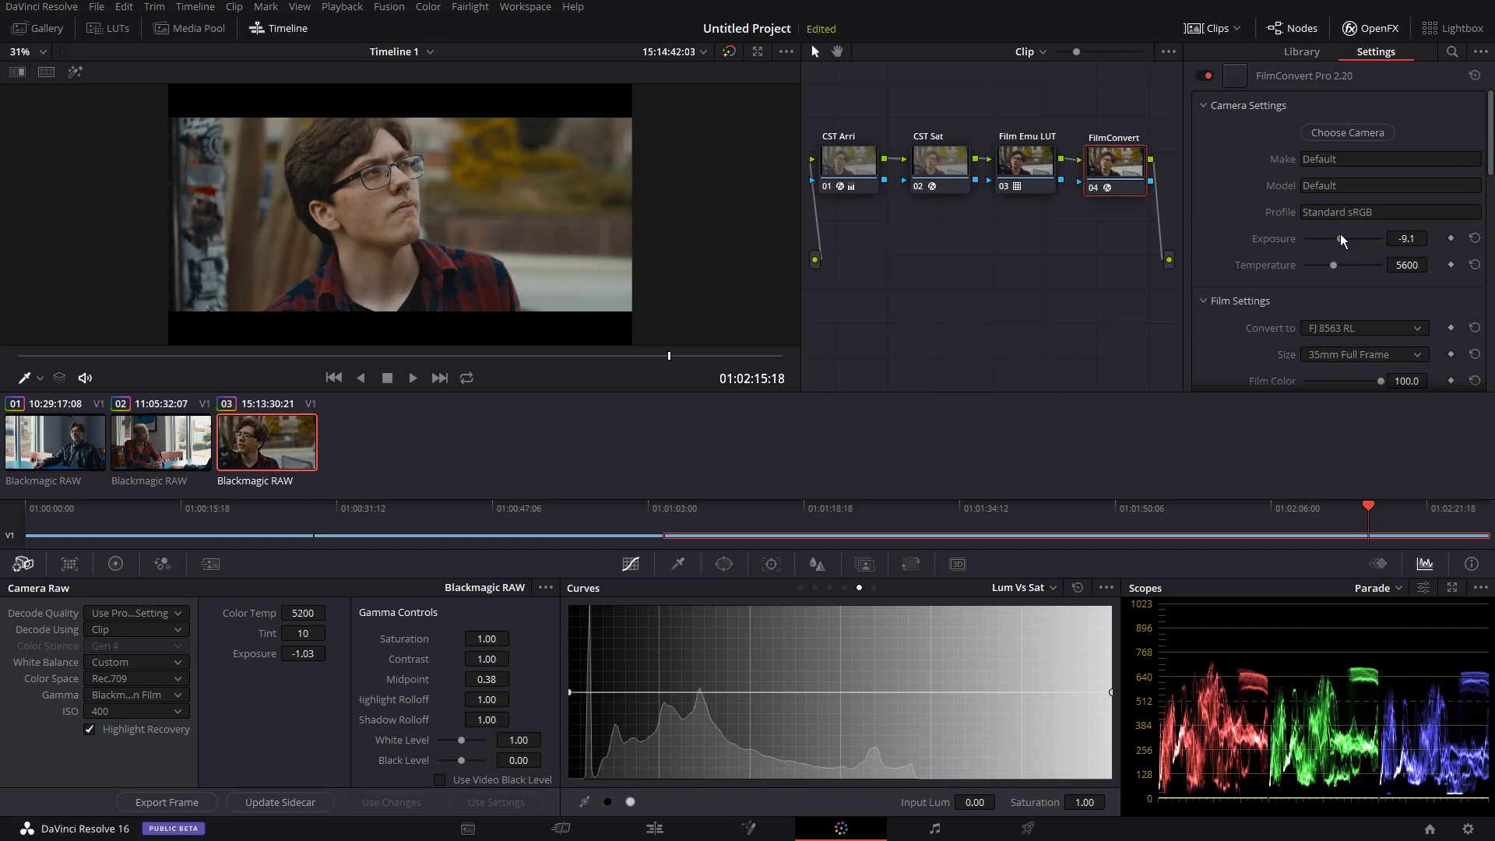
{"action": "left_click", "coordinate": [1475, 239]}
{"action": "left_click", "coordinate": [1419, 236]}
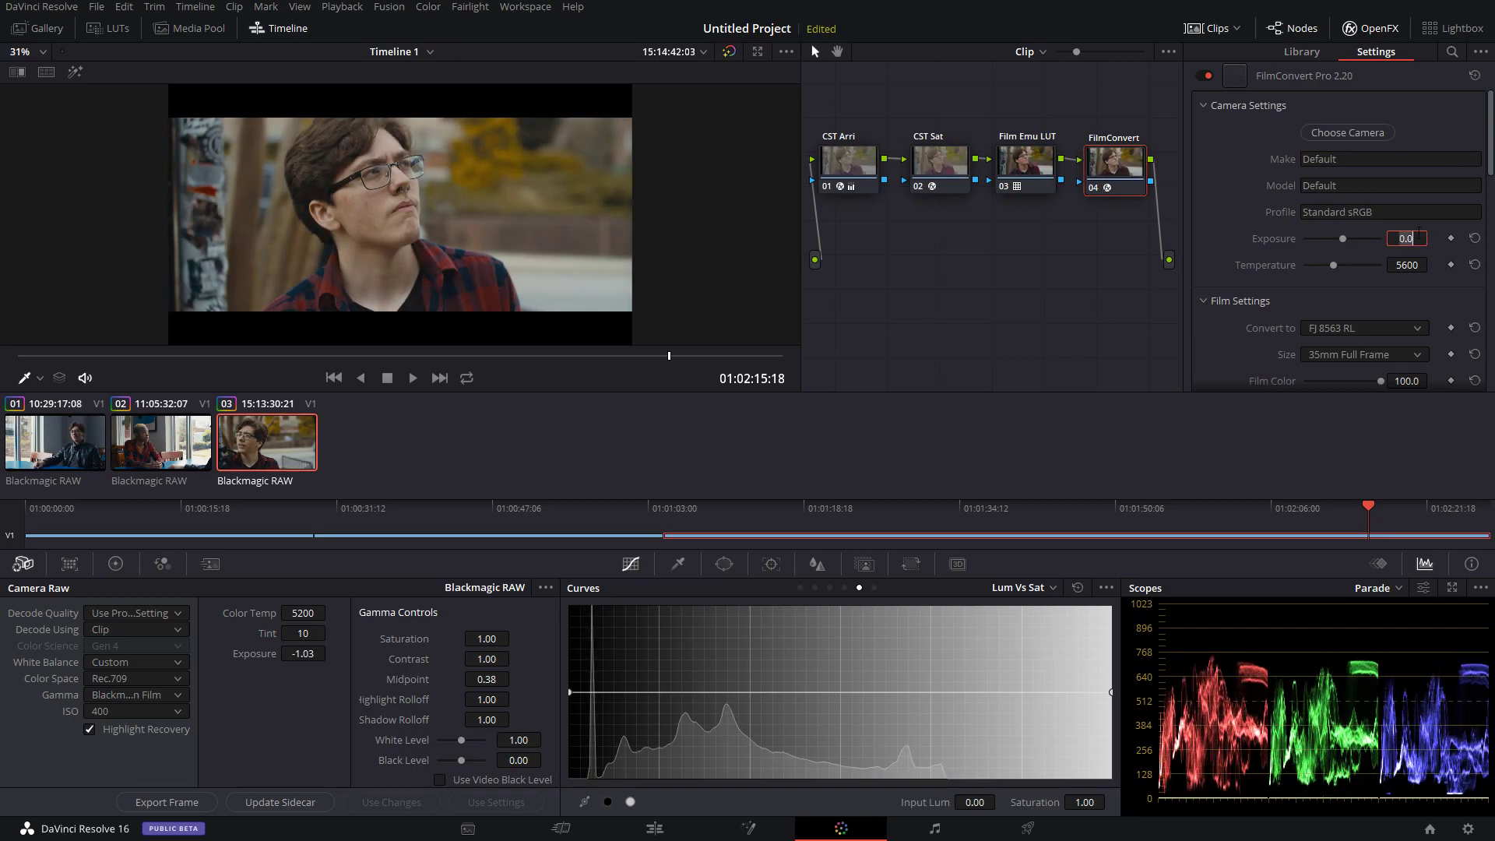
{"action": "type", "text": "-1"}
{"action": "key", "text": "Return"}
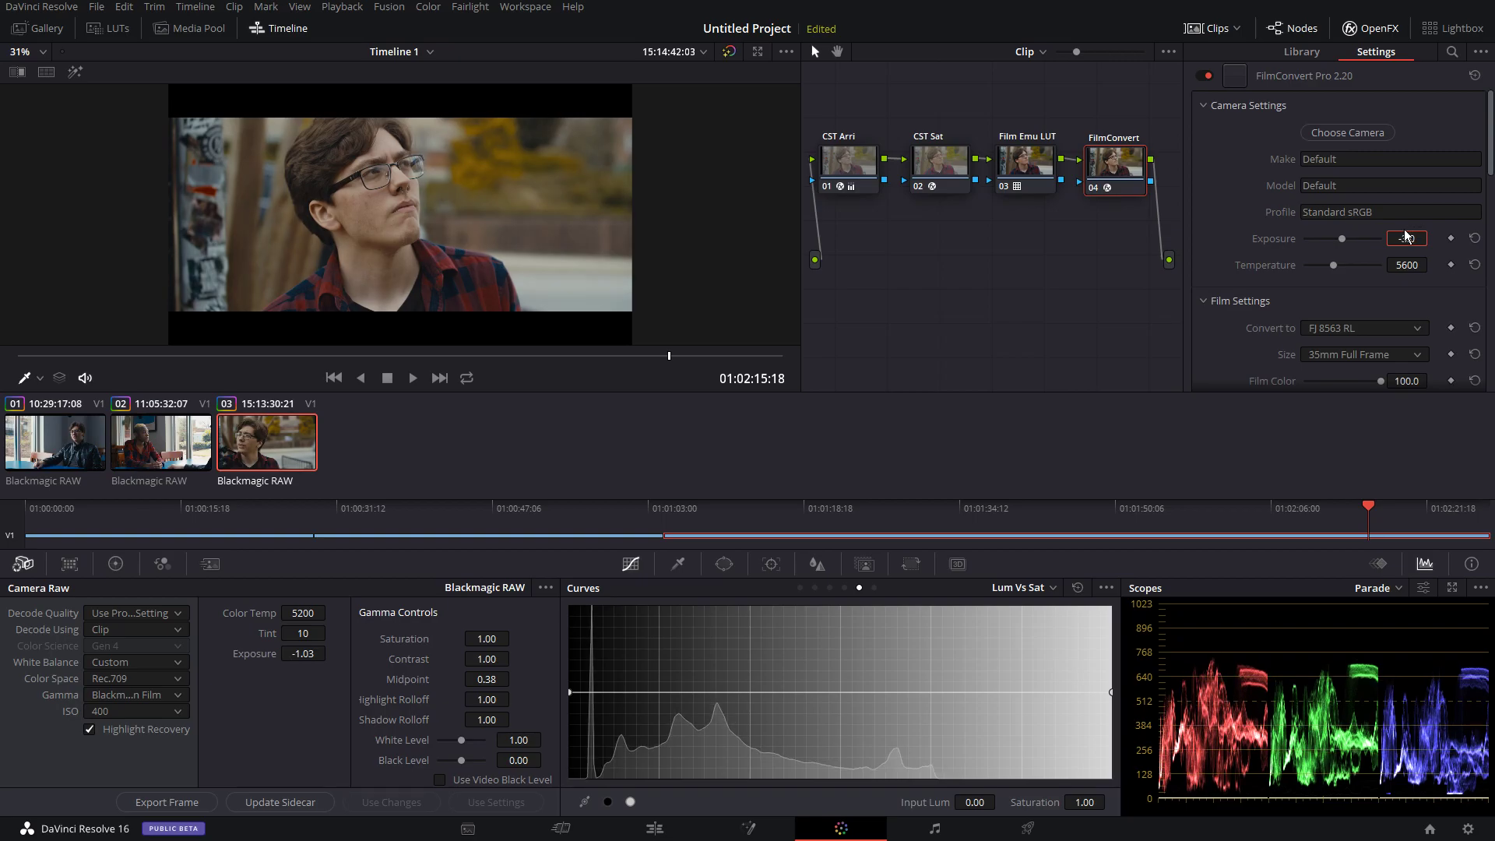
{"action": "left_click_drag", "start_coordinate": [1407, 236], "coordinate": [1408, 236]}
{"action": "scroll", "coordinate": [711, 147], "scroll_direction": "up", "scroll_amount": 3}
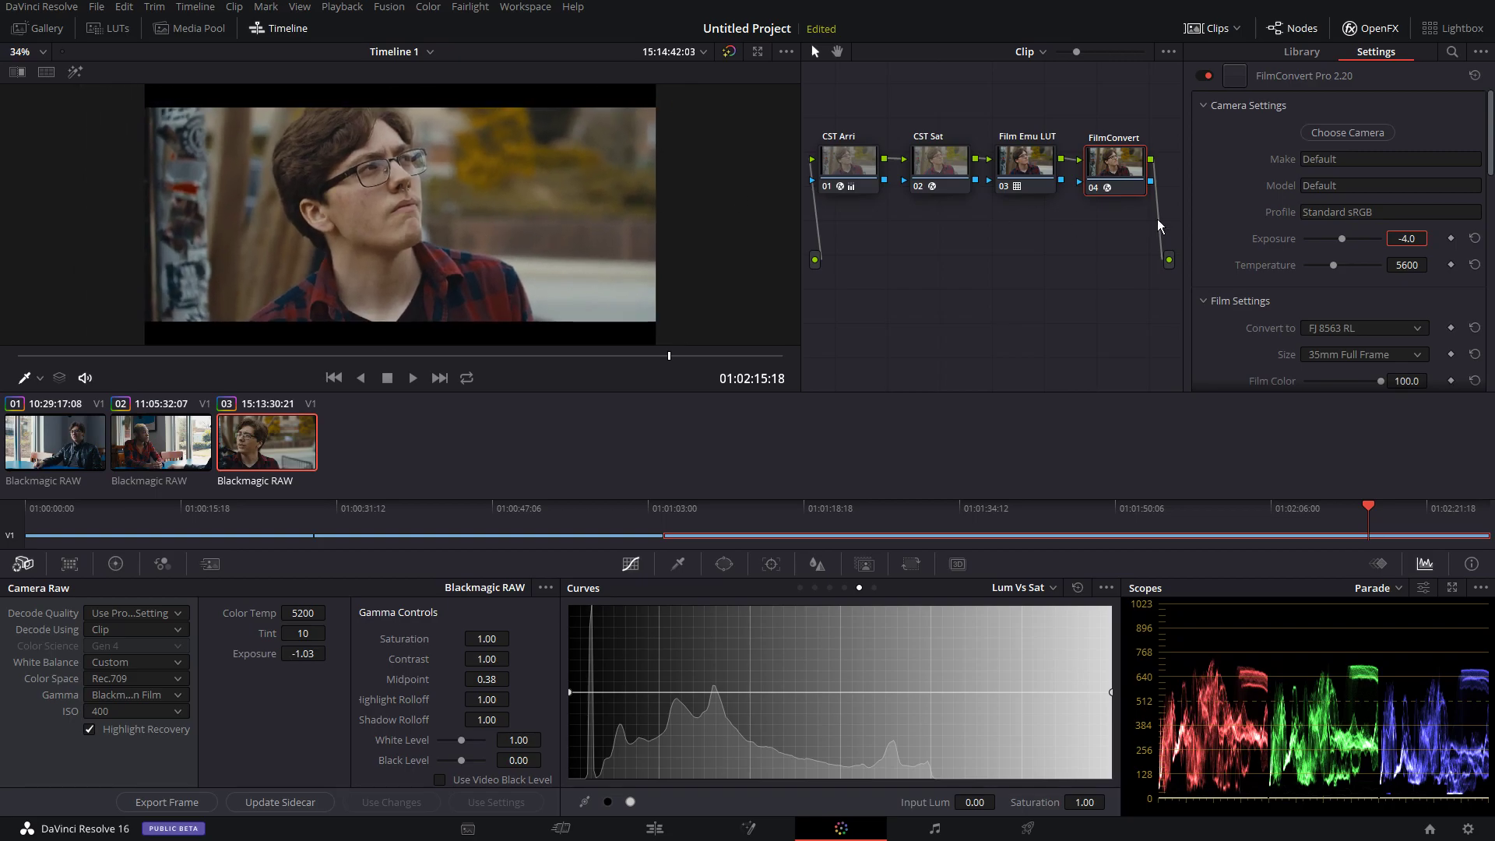
{"action": "left_click", "coordinate": [1473, 240]}
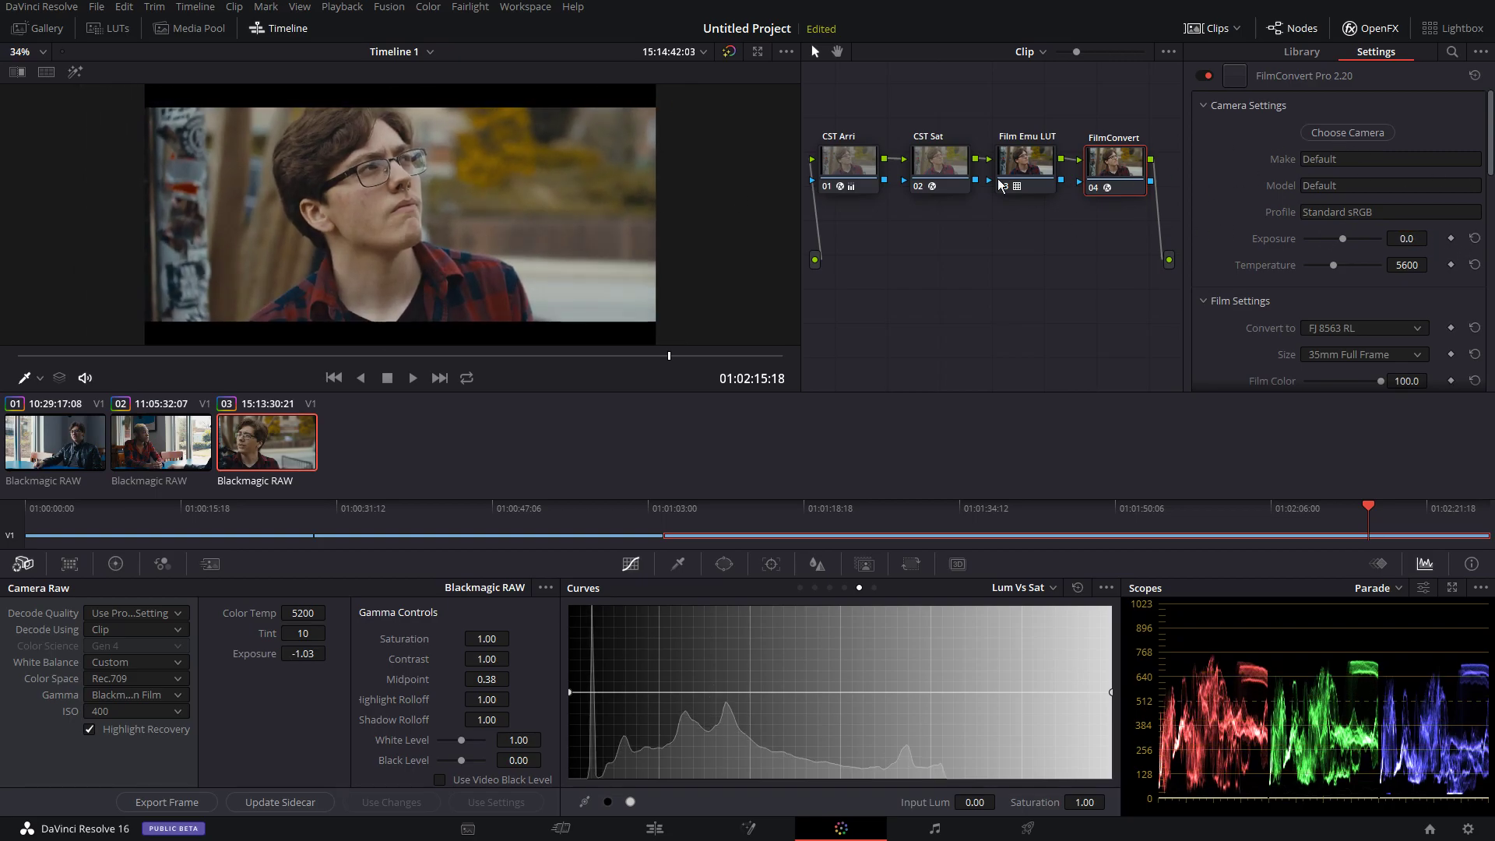
Append the third clip's FilmConvert node to the first and second clips
{"action": "left_click", "coordinate": [117, 465], "text": "ctrl"}
{"action": "left_click", "coordinate": [78, 462], "text": "ctrl"}
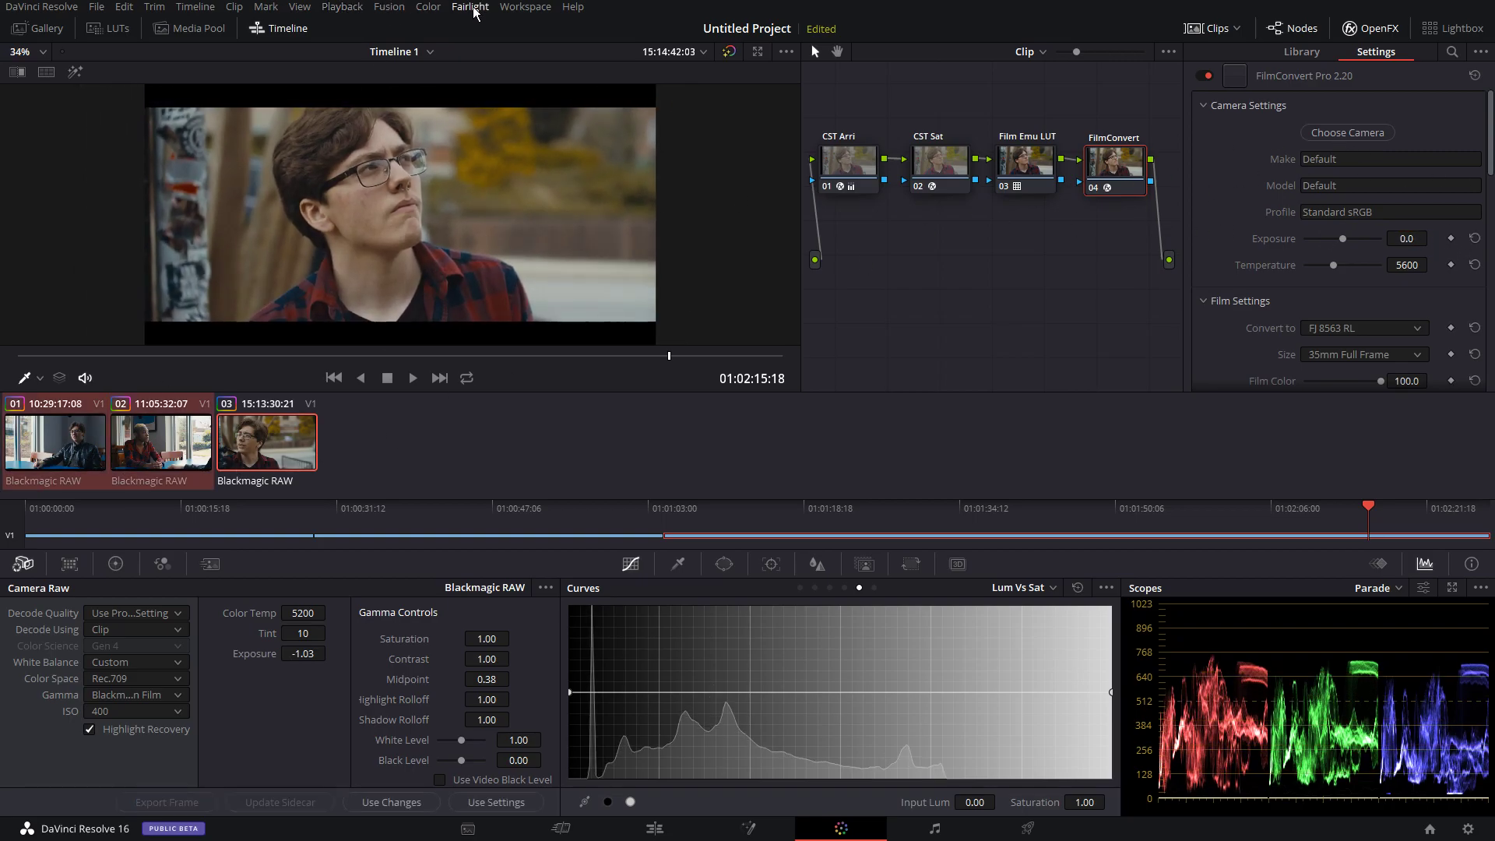
{"action": "left_click", "coordinate": [427, 6]}
{"action": "left_click", "coordinate": [493, 216]}
Scrub through all three clips to review the grade with the FilmConvert node applied
{"action": "left_click", "coordinate": [62, 442]}
{"action": "left_click_drag", "start_coordinate": [503, 356], "coordinate": [71, 328]}
{"action": "left_click", "coordinate": [154, 419]}
{"action": "left_click_drag", "start_coordinate": [175, 358], "coordinate": [251, 356]}
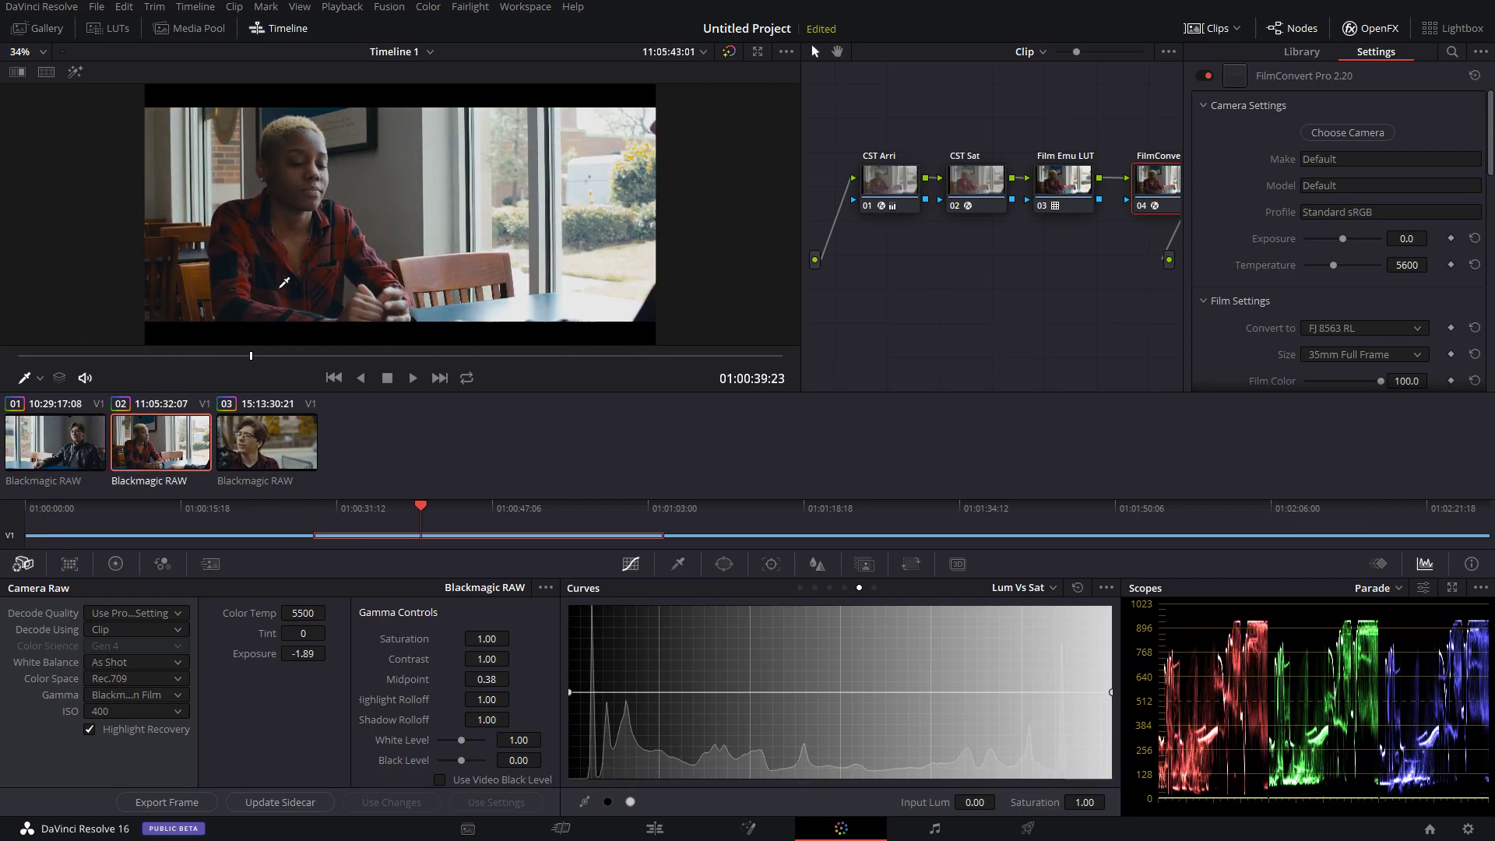
{"action": "scroll", "coordinate": [287, 279], "scroll_direction": "up", "scroll_amount": 2}
{"action": "scroll", "coordinate": [286, 279], "scroll_direction": "down", "scroll_amount": 3}
{"action": "left_click_drag", "start_coordinate": [285, 356], "coordinate": [387, 377]}
{"action": "left_click", "coordinate": [285, 427]}
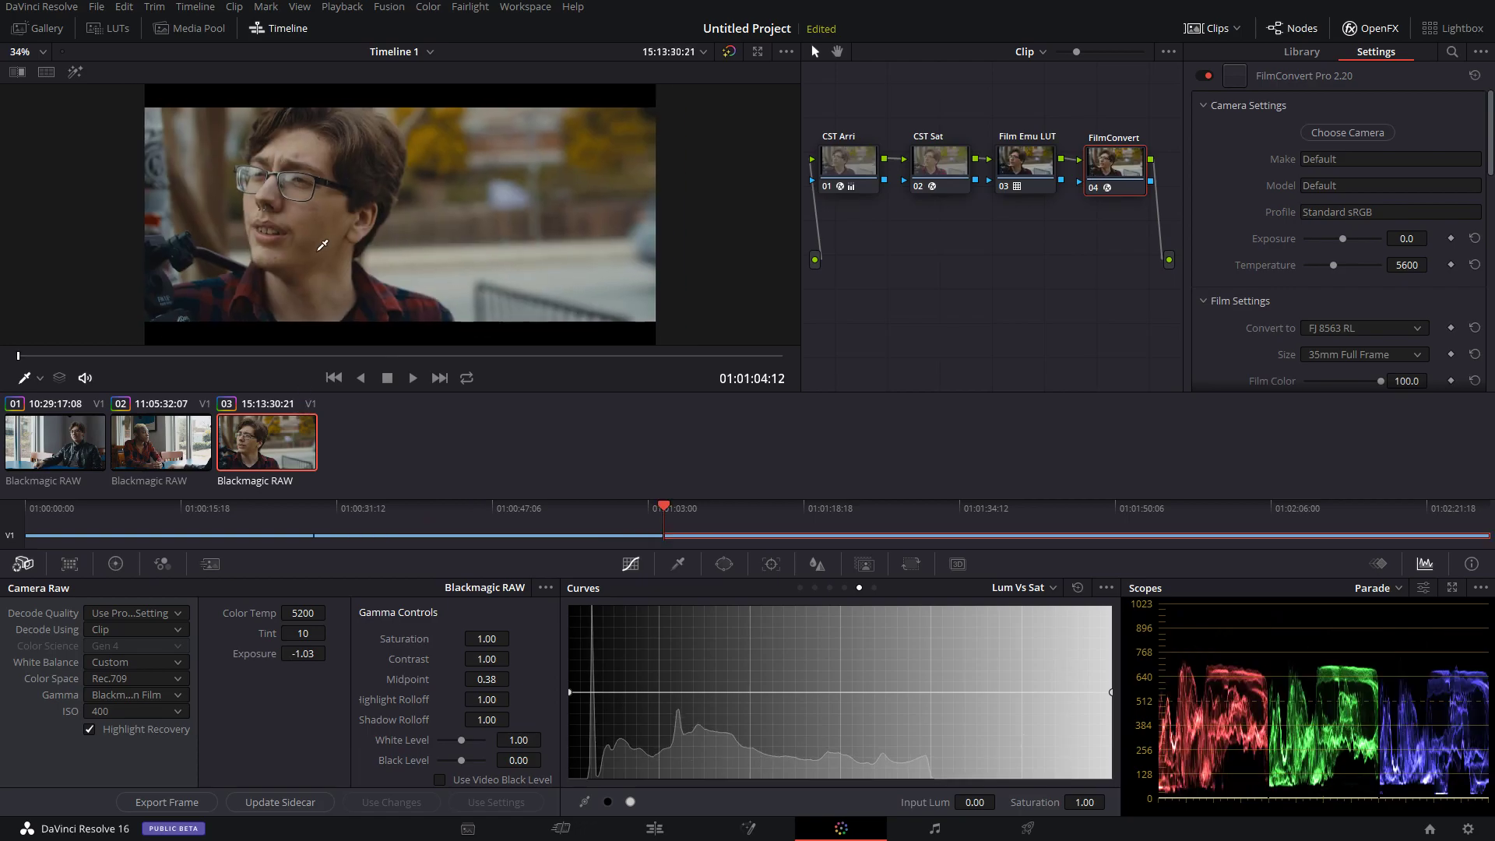
{"action": "left_click_drag", "start_coordinate": [413, 366], "coordinate": [624, 379]}
Examine the Color Space Transform settings of the CST Arri and CST Sat nodes on the first clip
{"action": "left_click", "coordinate": [66, 442]}
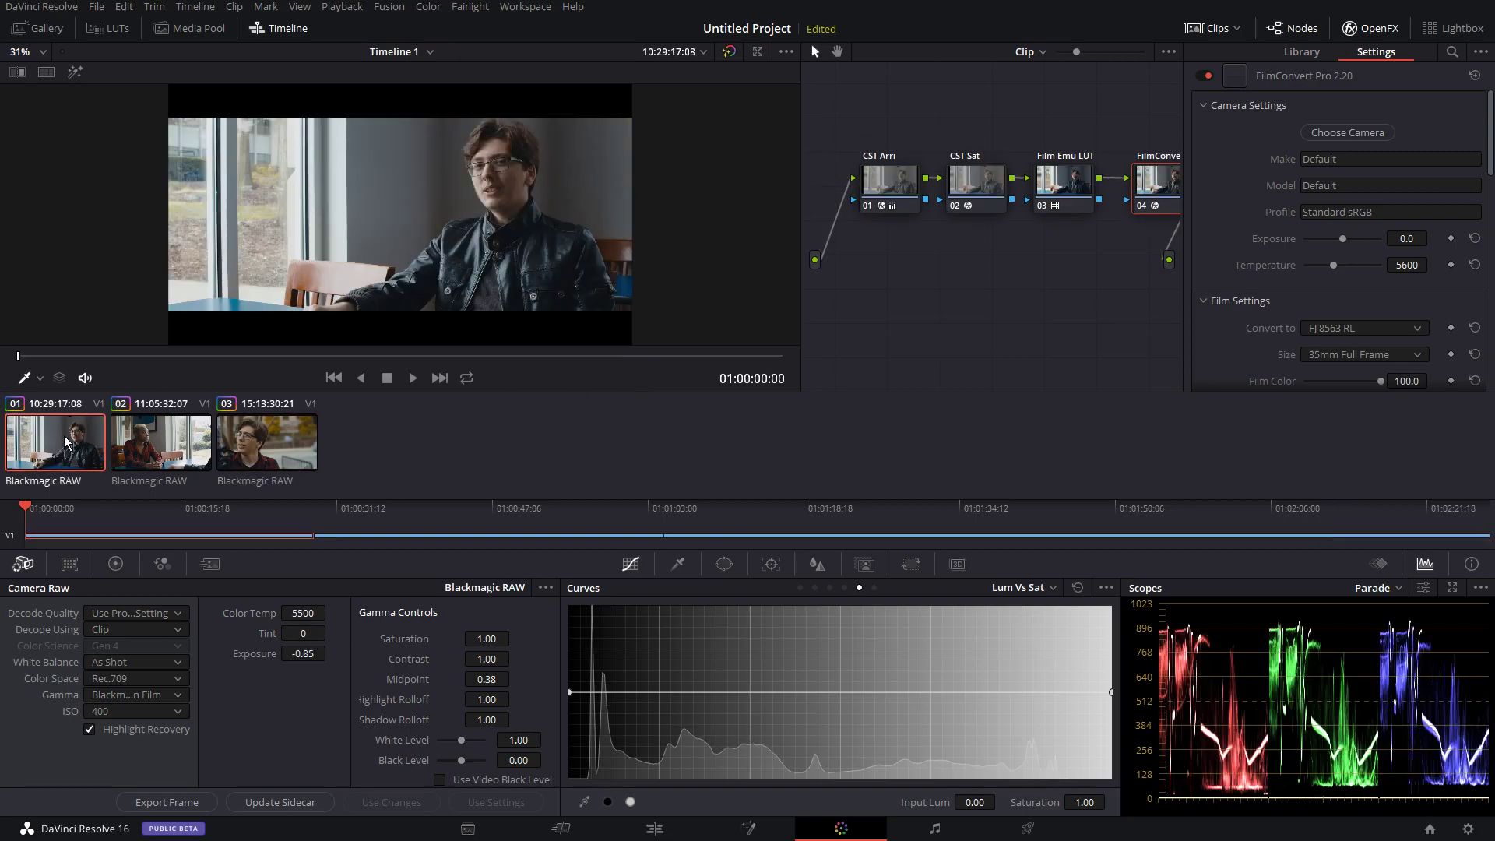
{"action": "left_click", "coordinate": [898, 180]}
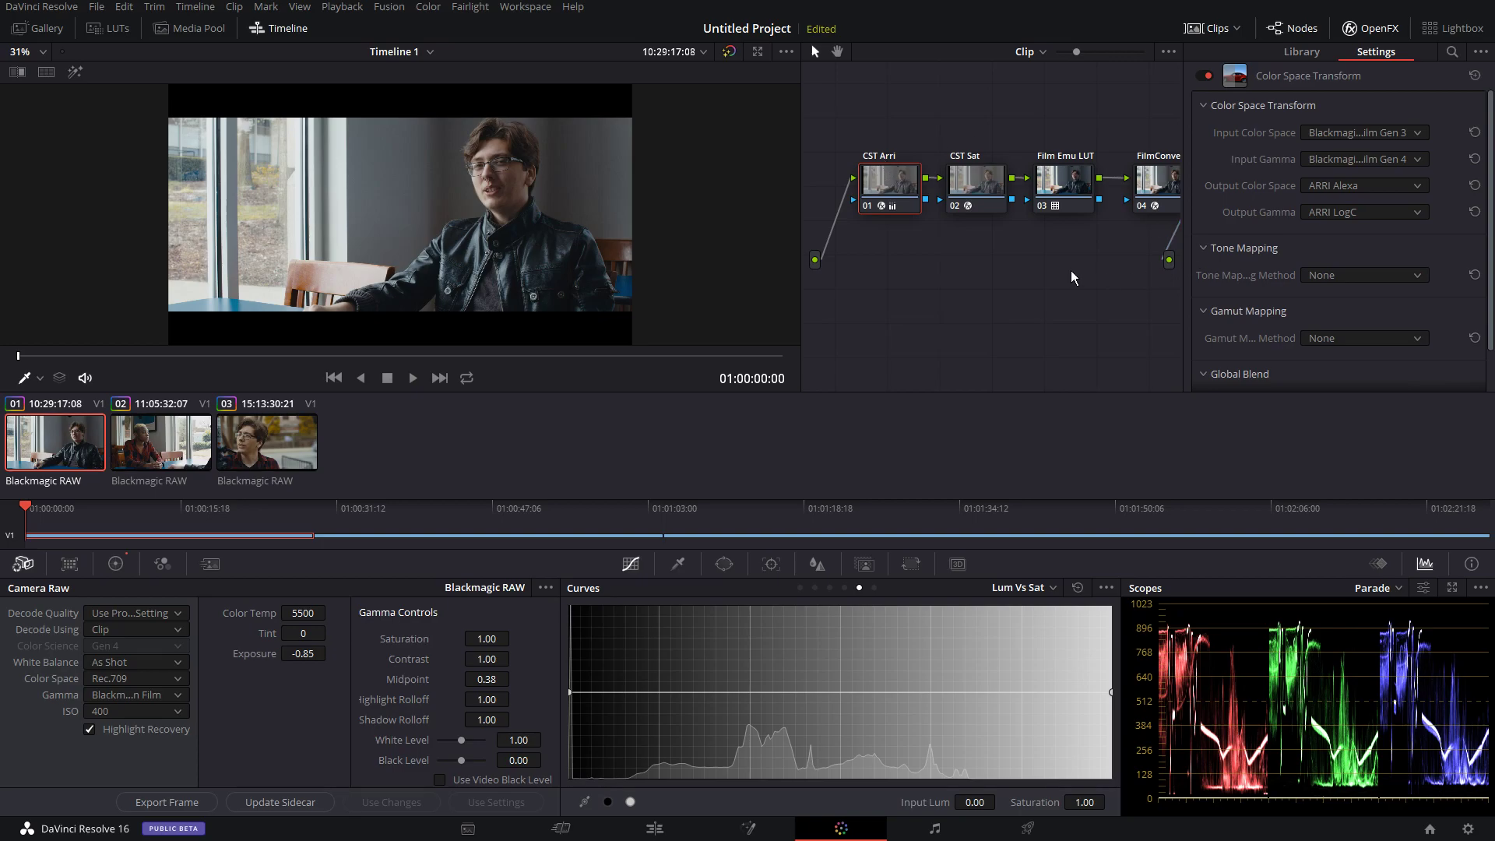
{"action": "left_click", "coordinate": [970, 180]}
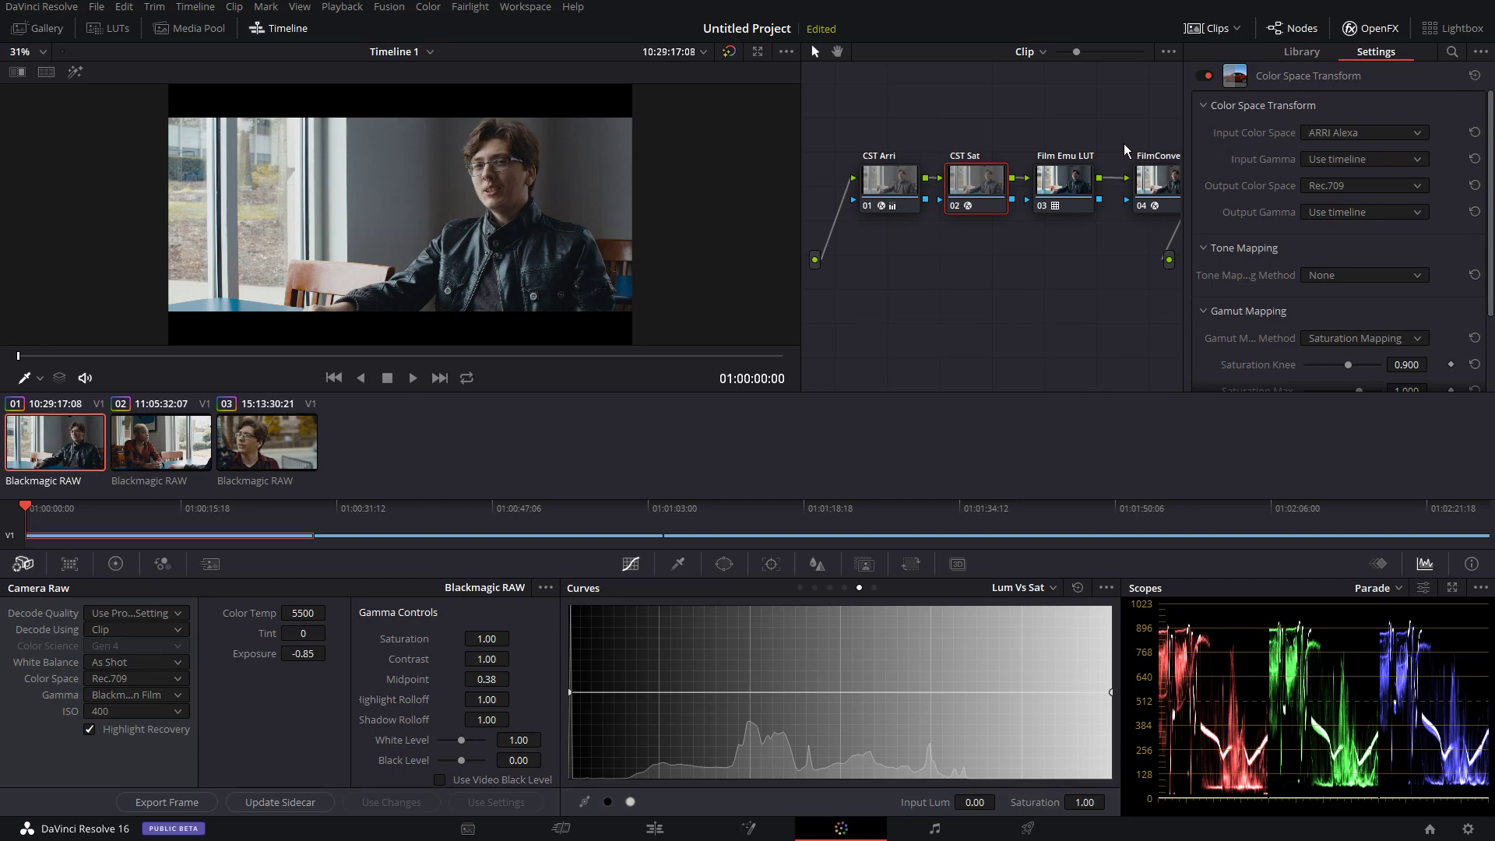
{"action": "scroll", "coordinate": [541, 175], "scroll_direction": "up", "scroll_amount": 2}
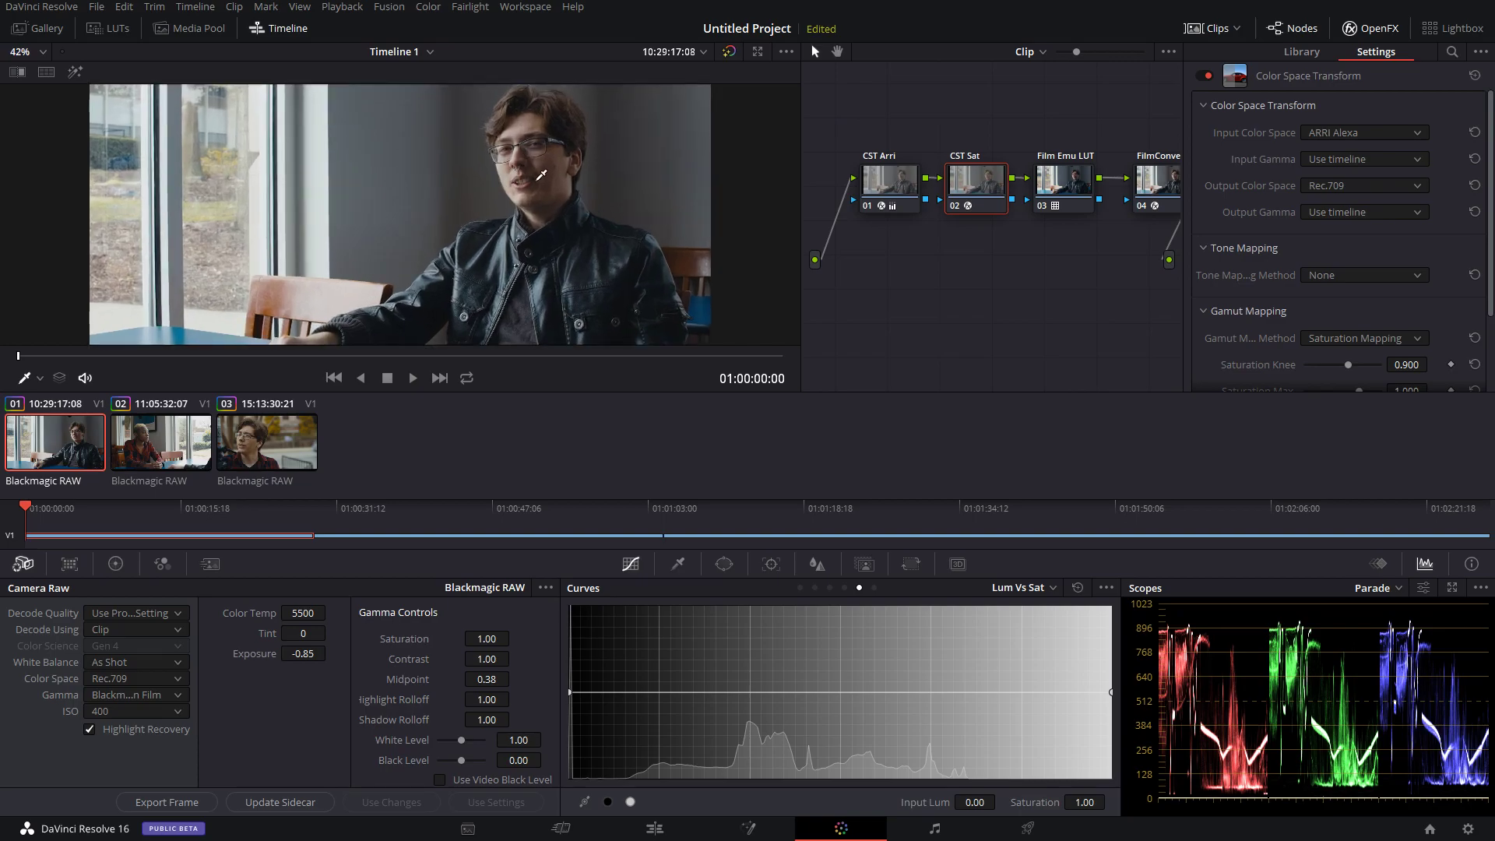
{"action": "scroll", "coordinate": [541, 175], "scroll_direction": "down", "scroll_amount": 1}
Examine the Film Looks 3D LUT choices for the first clip's Film Emu LUT node
{"action": "left_click", "coordinate": [1071, 186]}
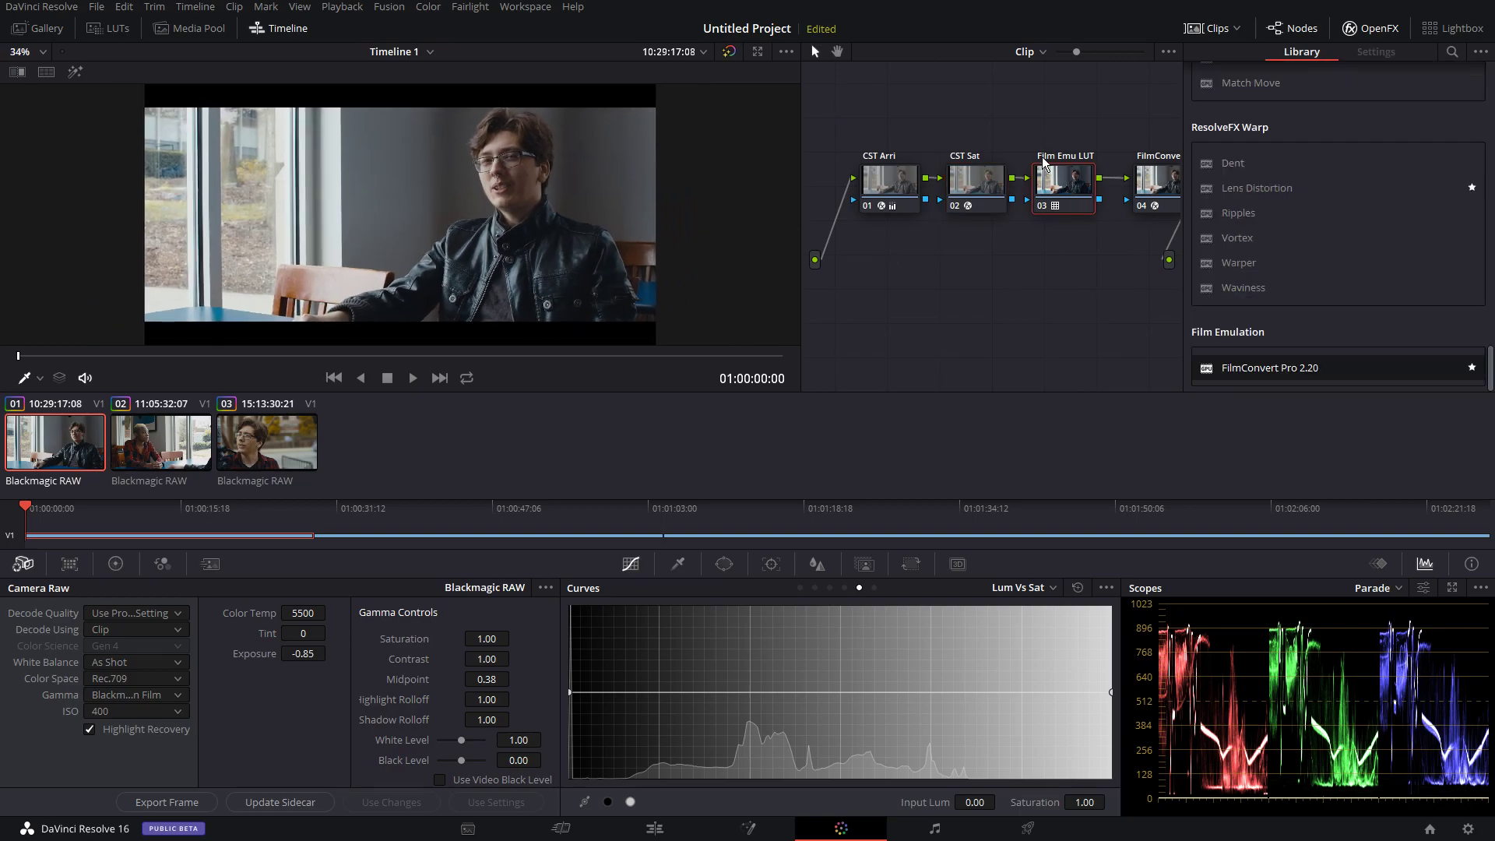
{"action": "right_click", "coordinate": [1058, 181]}
{"action": "mouse_move", "coordinate": [1107, 352]}
{"action": "mouse_move", "coordinate": [1251, 407]}
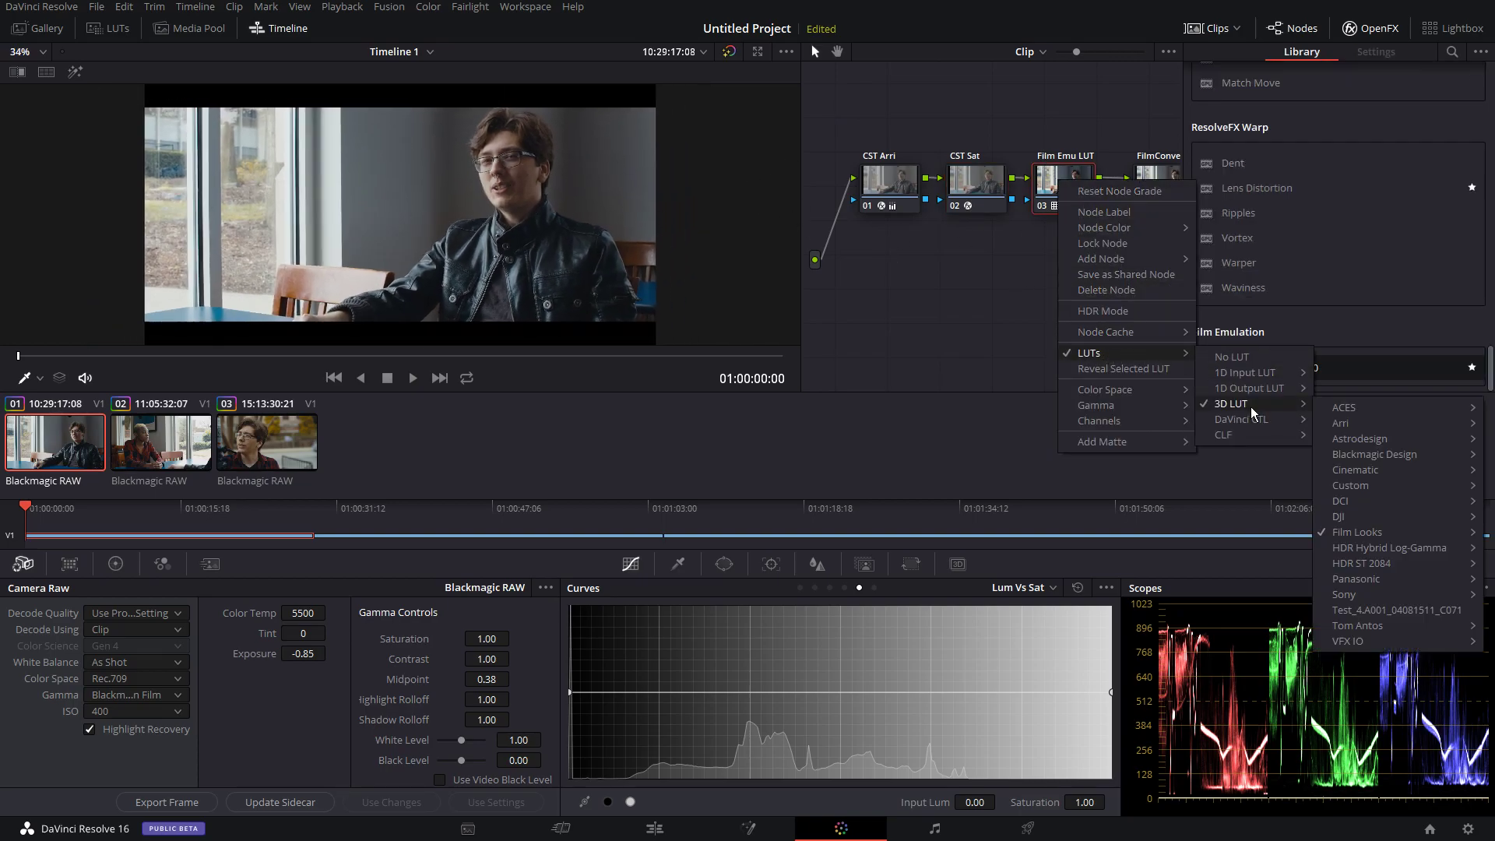
{"action": "mouse_move", "coordinate": [1363, 531]}
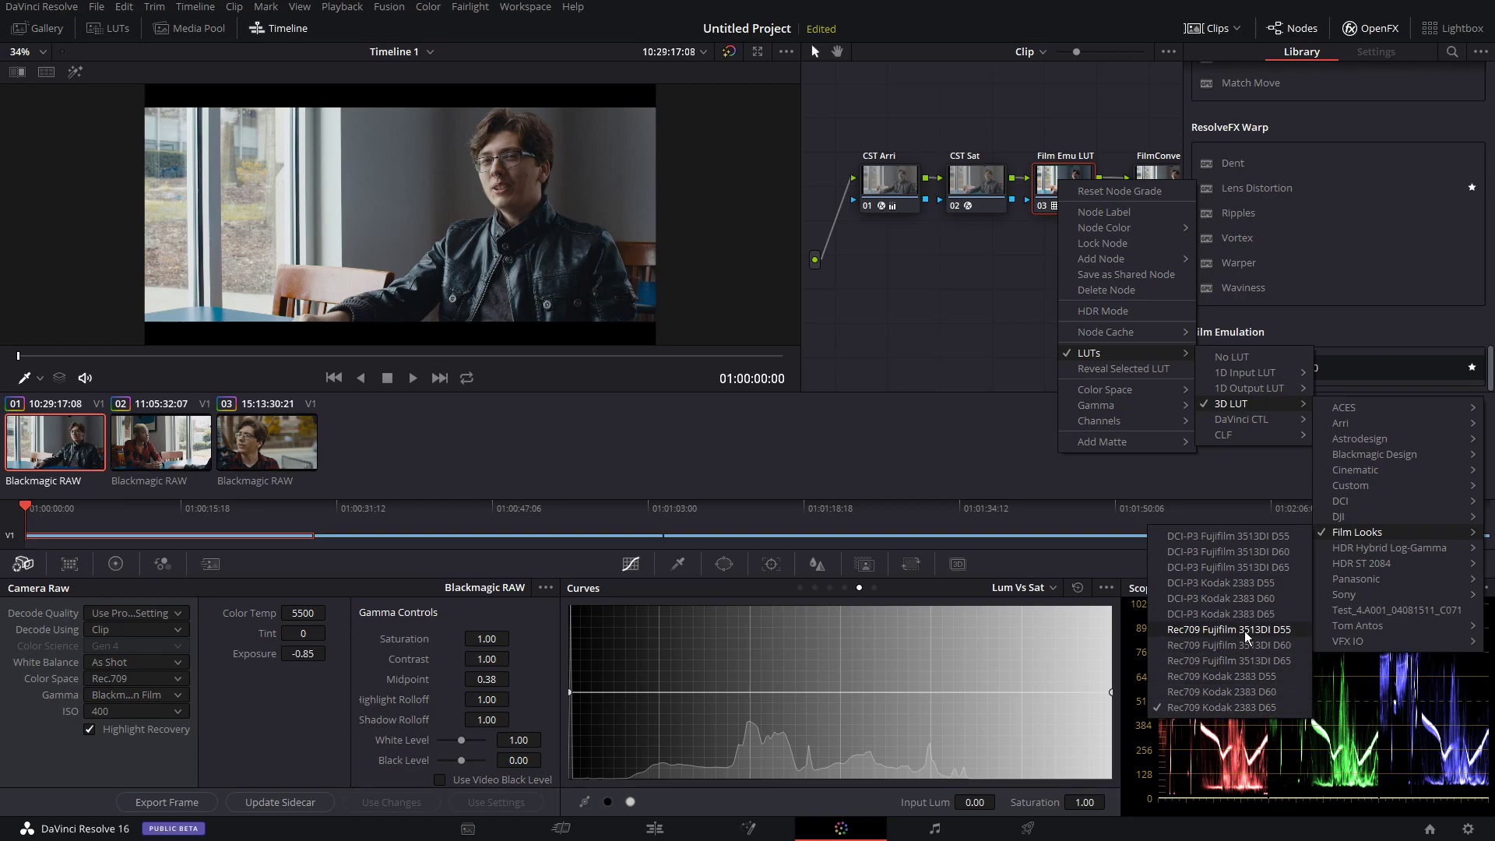
{"action": "left_click", "coordinate": [1194, 581]}
Move the first clip's FilmConvert node closer to the Film Emu LUT node so it fits in the node graph
{"action": "left_click_drag", "start_coordinate": [1152, 174], "coordinate": [1075, 185]}
{"action": "left_click", "coordinate": [1080, 185]}
{"action": "left_click", "coordinate": [1128, 183]}
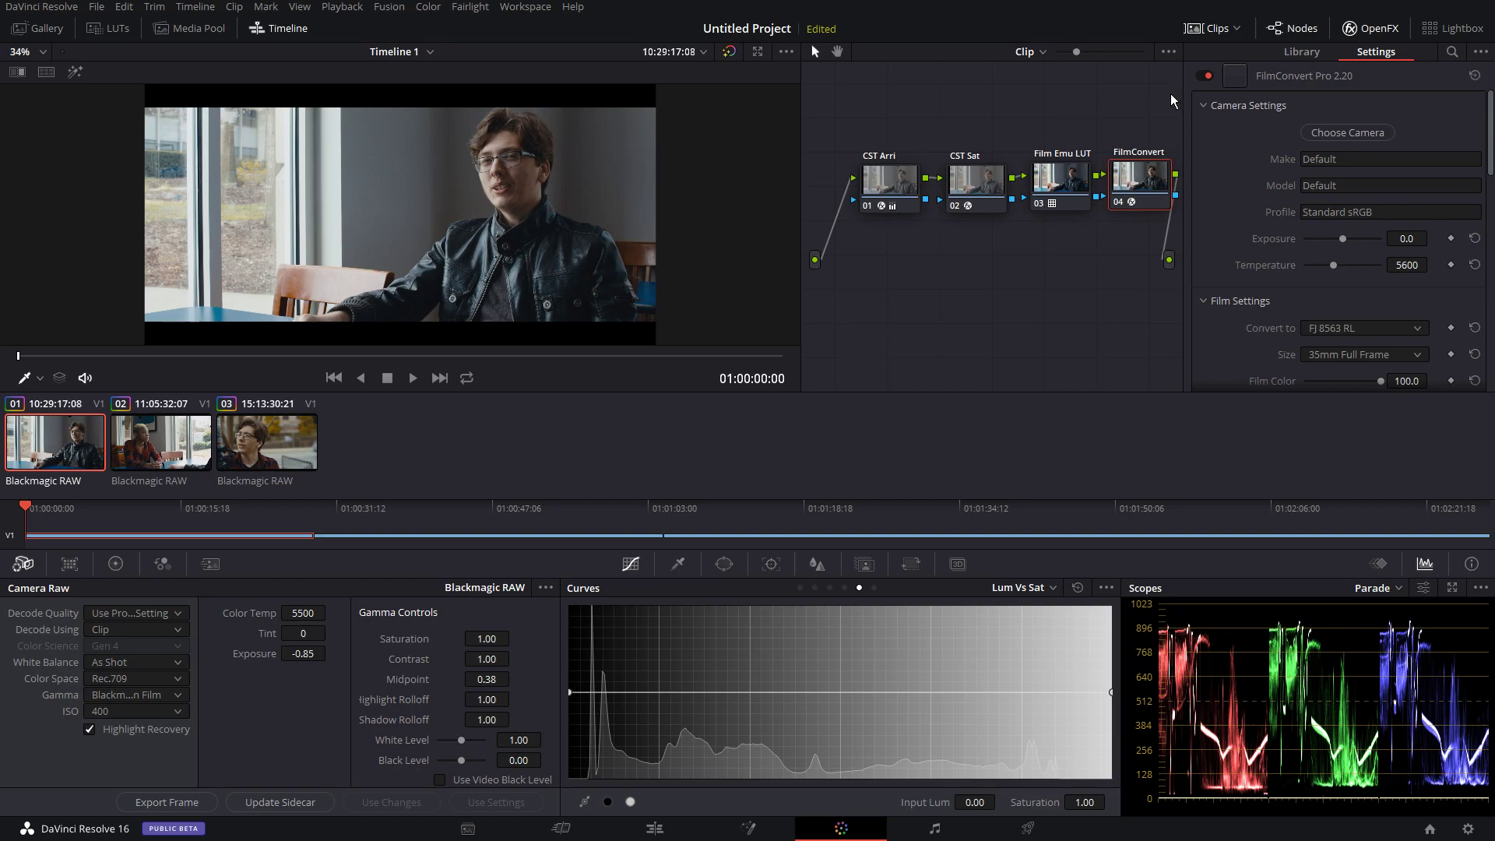
Delete the FilmConvert node from the first clip to view the image without it, and undo the deletion
{"action": "left_click", "coordinate": [1087, 177]}
{"action": "left_click", "coordinate": [1139, 182]}
{"action": "key", "text": "Delete"}
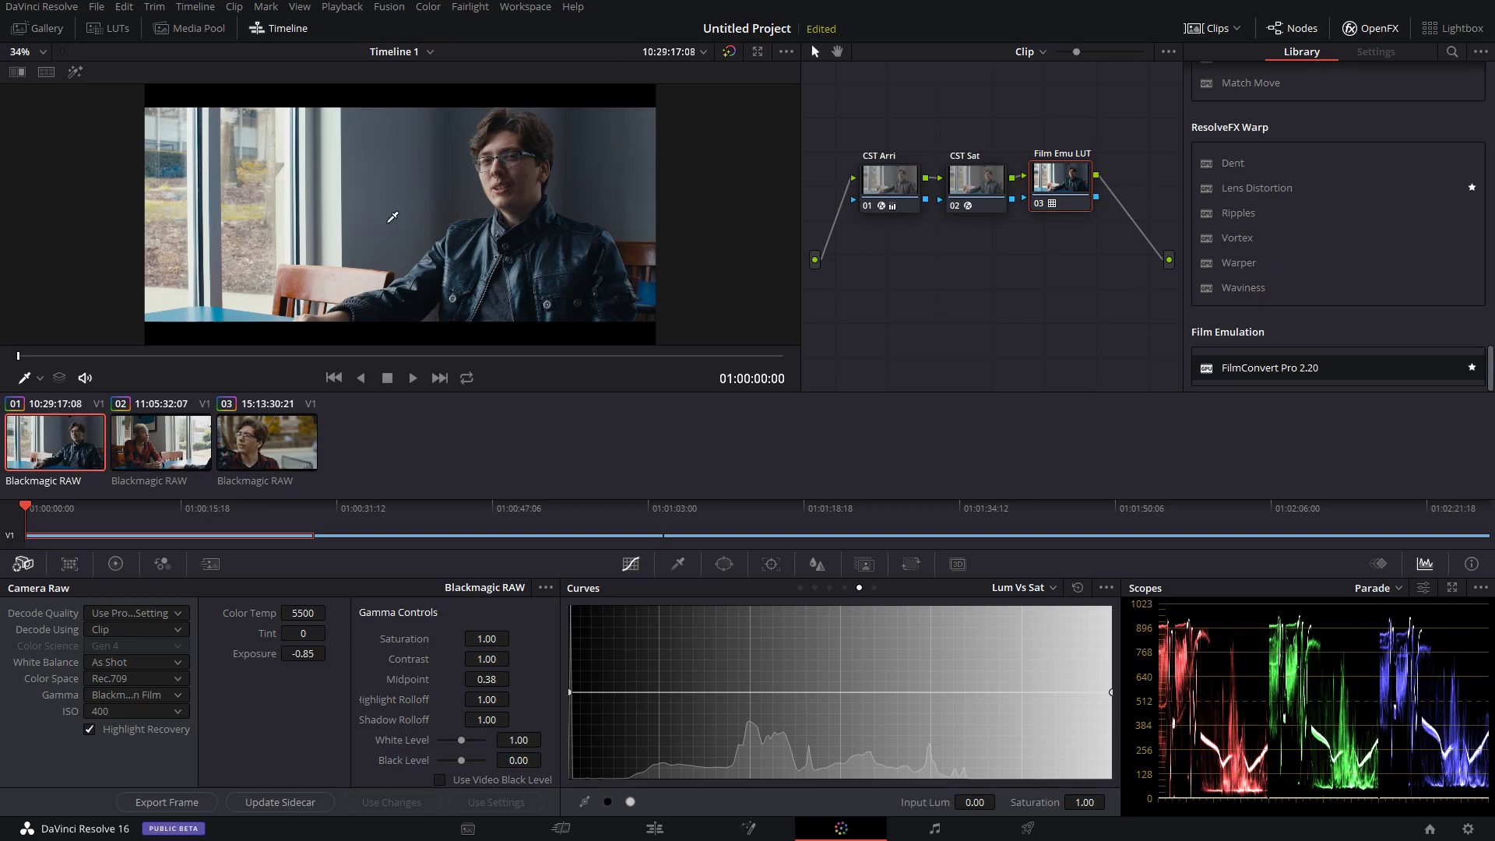
{"action": "scroll", "coordinate": [398, 216], "scroll_direction": "up", "scroll_amount": 2}
{"action": "key", "text": "ctrl+z"}
{"action": "scroll", "coordinate": [630, 185], "scroll_direction": "down", "scroll_amount": 1}
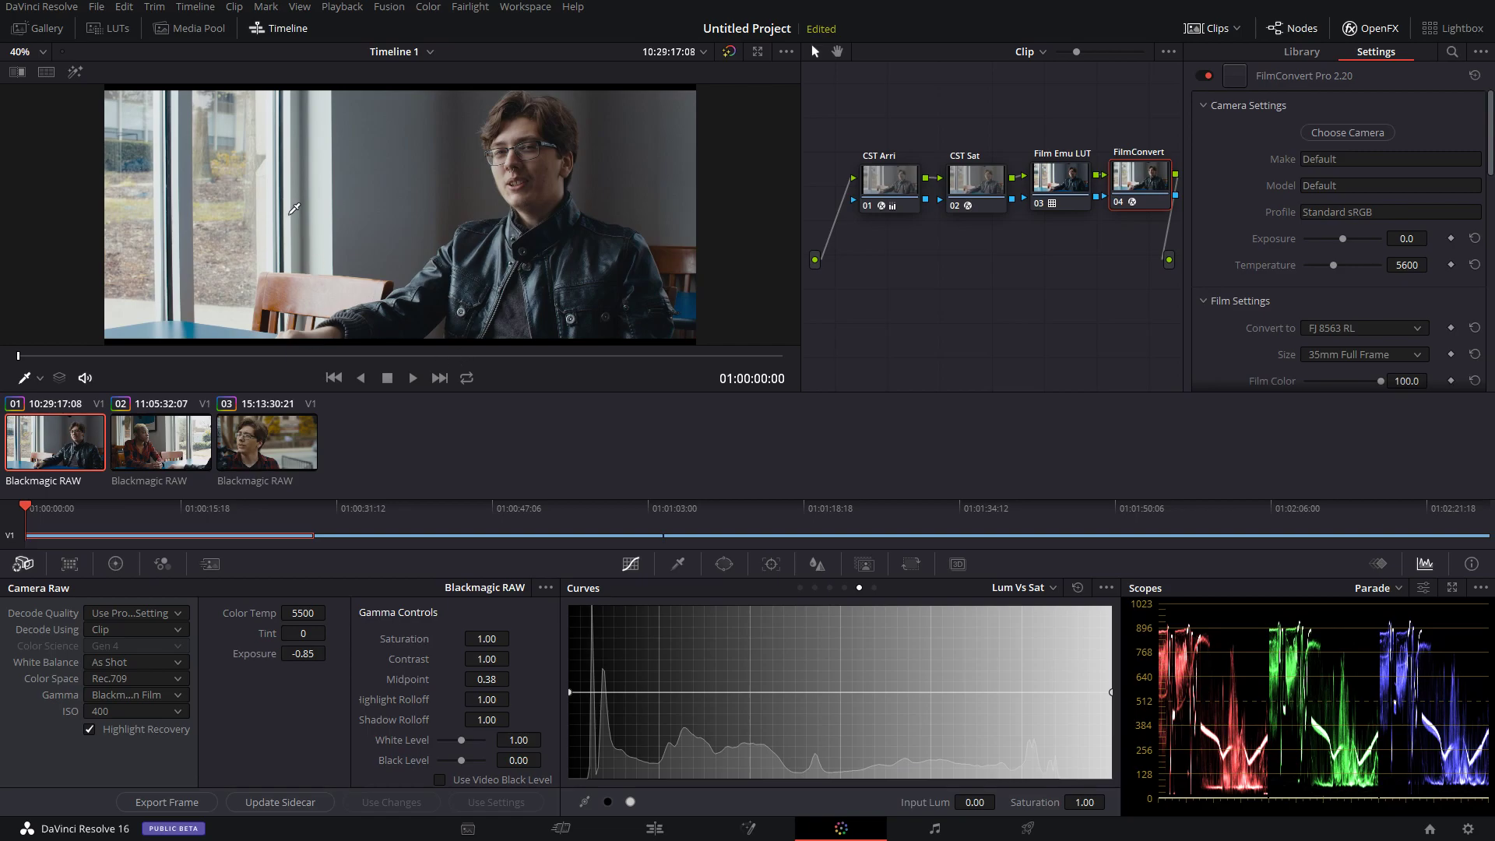
Look over the Primaries Wheels and Camera Raw settings, and review the second and third clips
{"action": "left_click", "coordinate": [119, 564]}
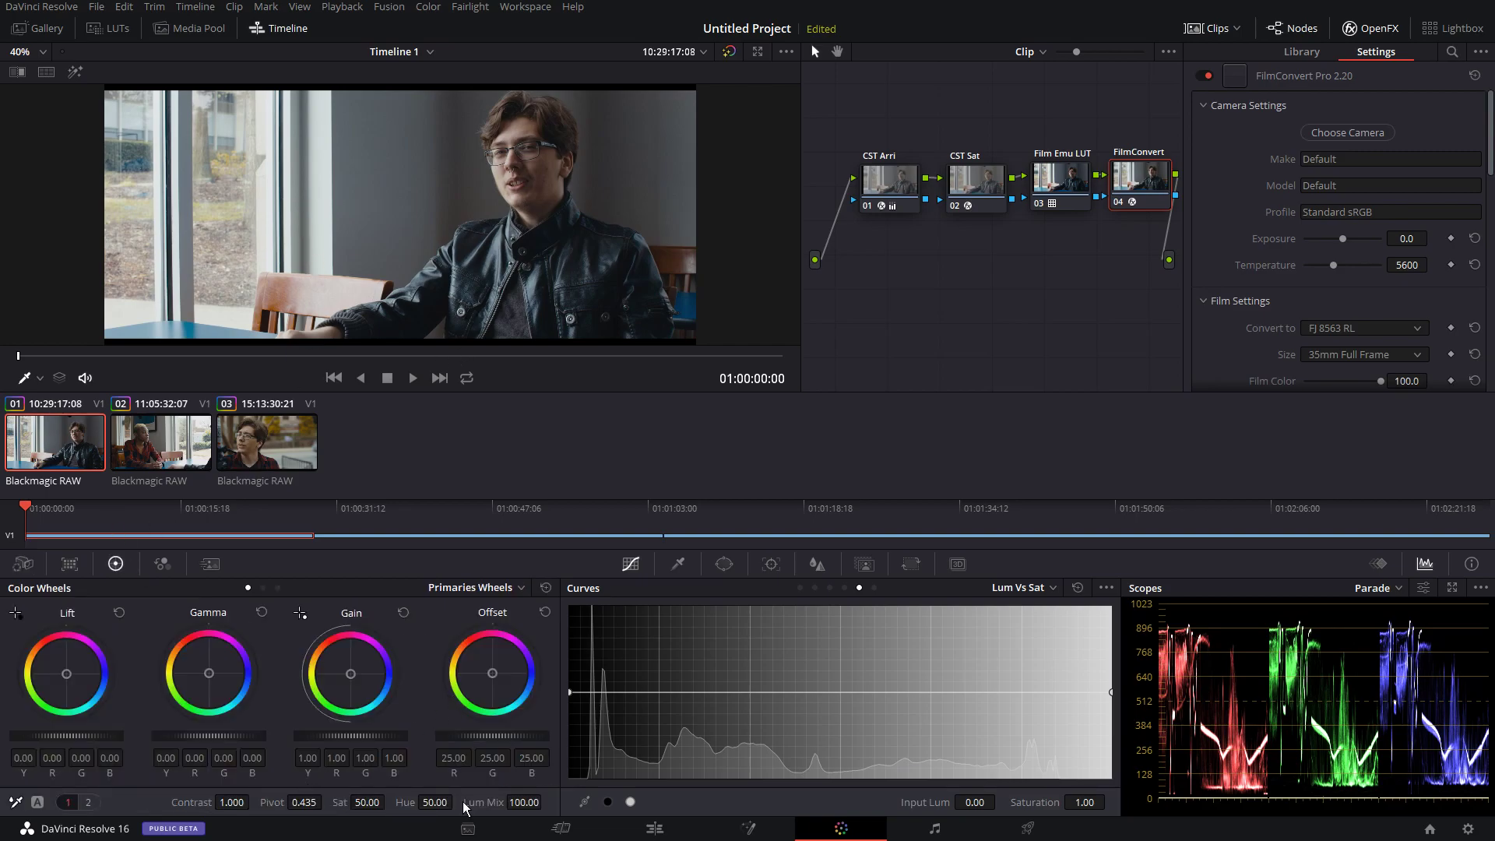
{"action": "left_click", "coordinate": [23, 564]}
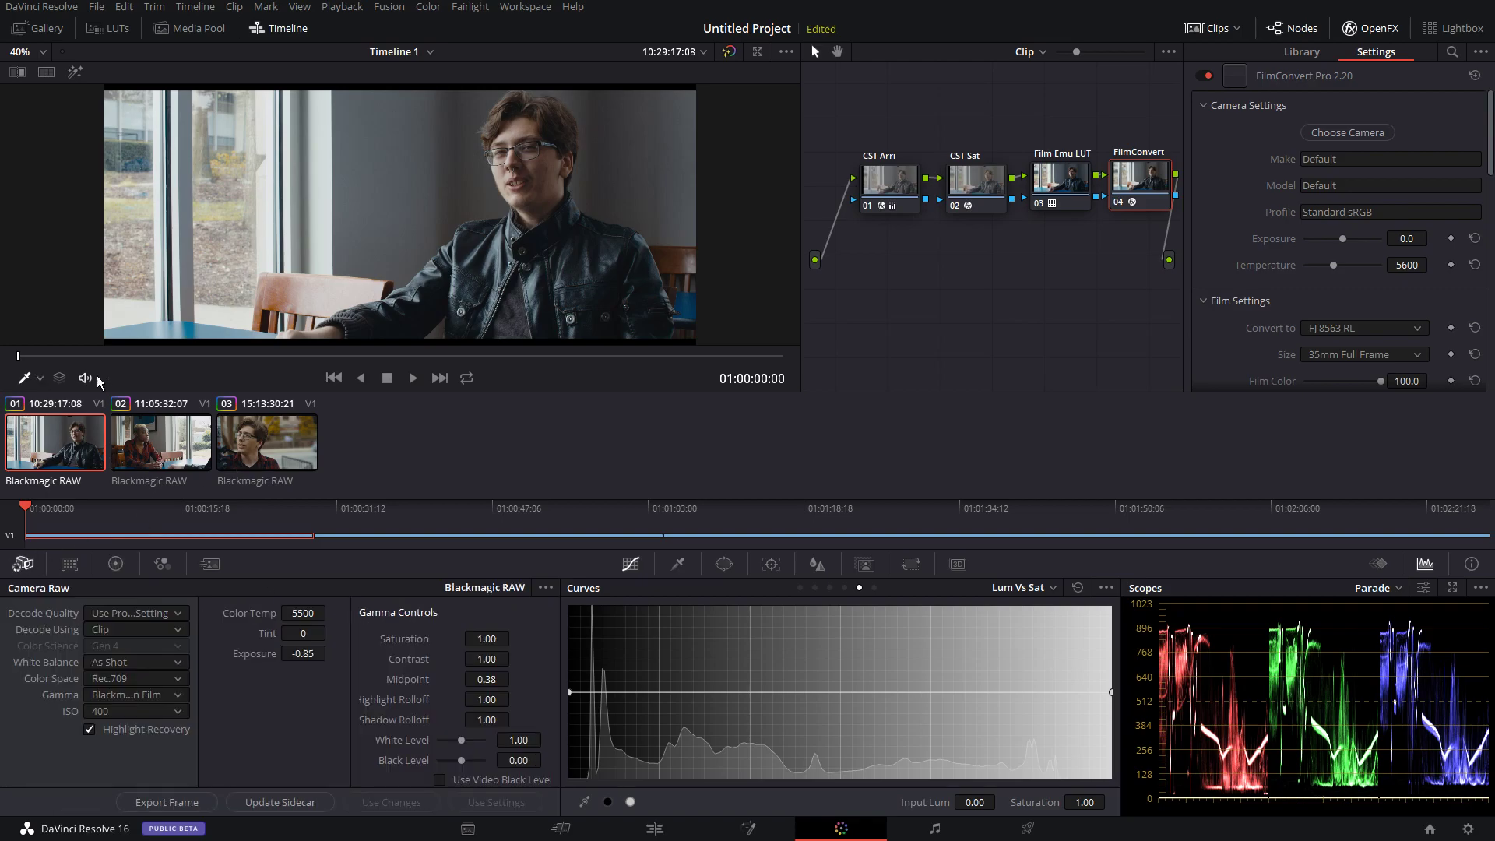
{"action": "left_click", "coordinate": [180, 446]}
{"action": "left_click_drag", "start_coordinate": [181, 356], "coordinate": [490, 349]}
{"action": "left_click", "coordinate": [266, 437]}
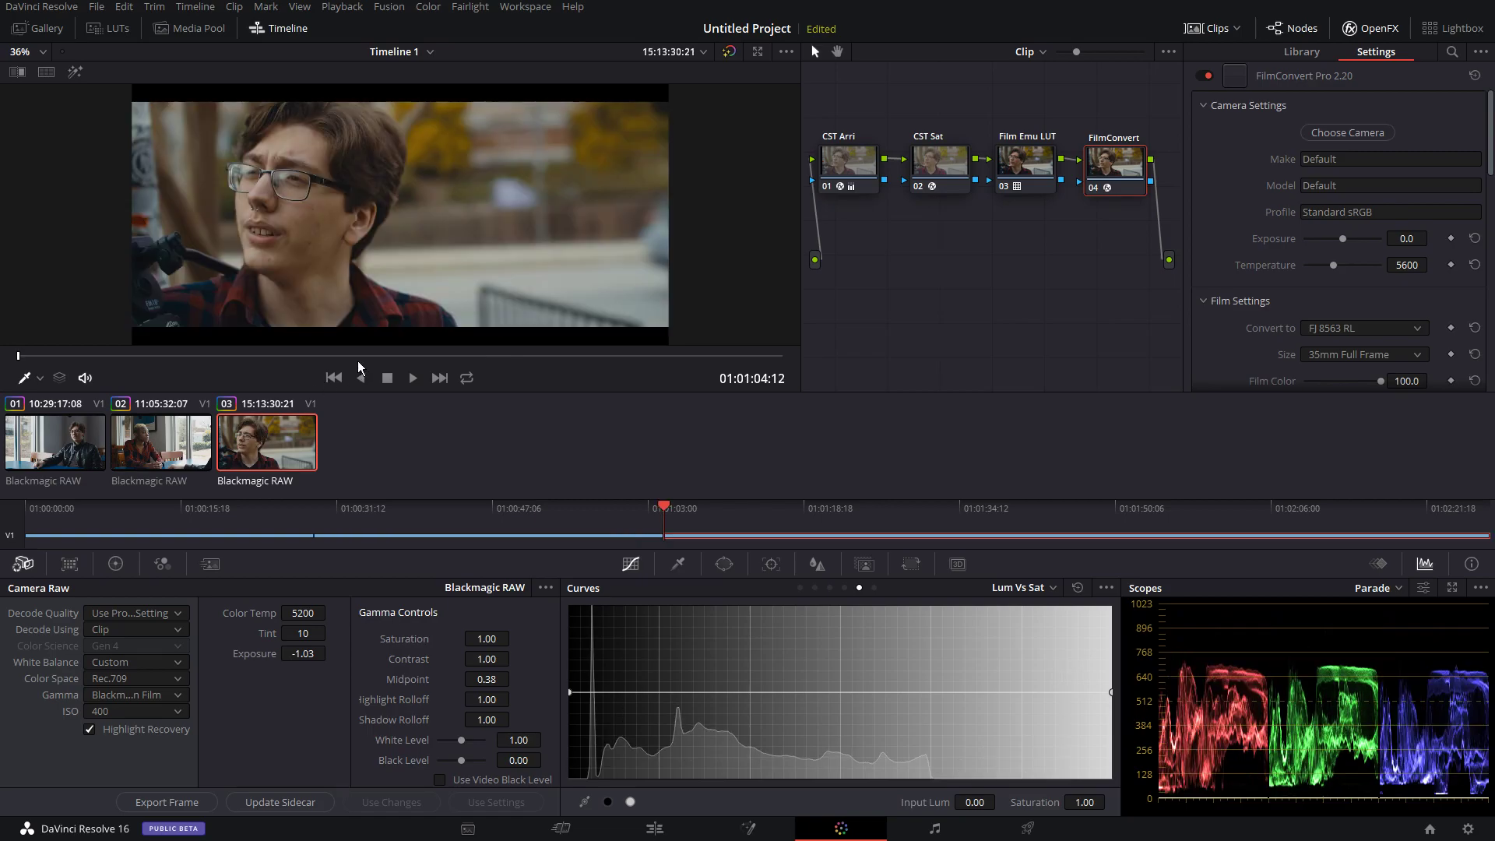